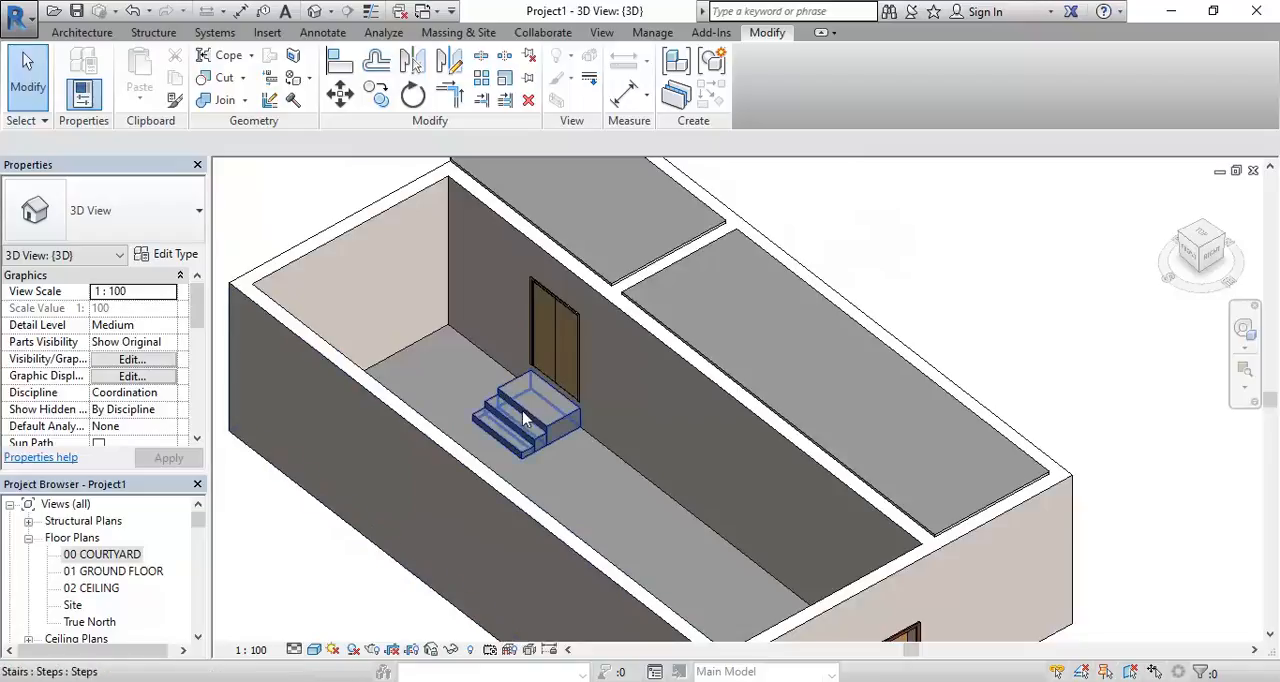
Duplicate the {3D} view as an independent view, without detailing
middle_click_drag(775, 426, 650, 389)
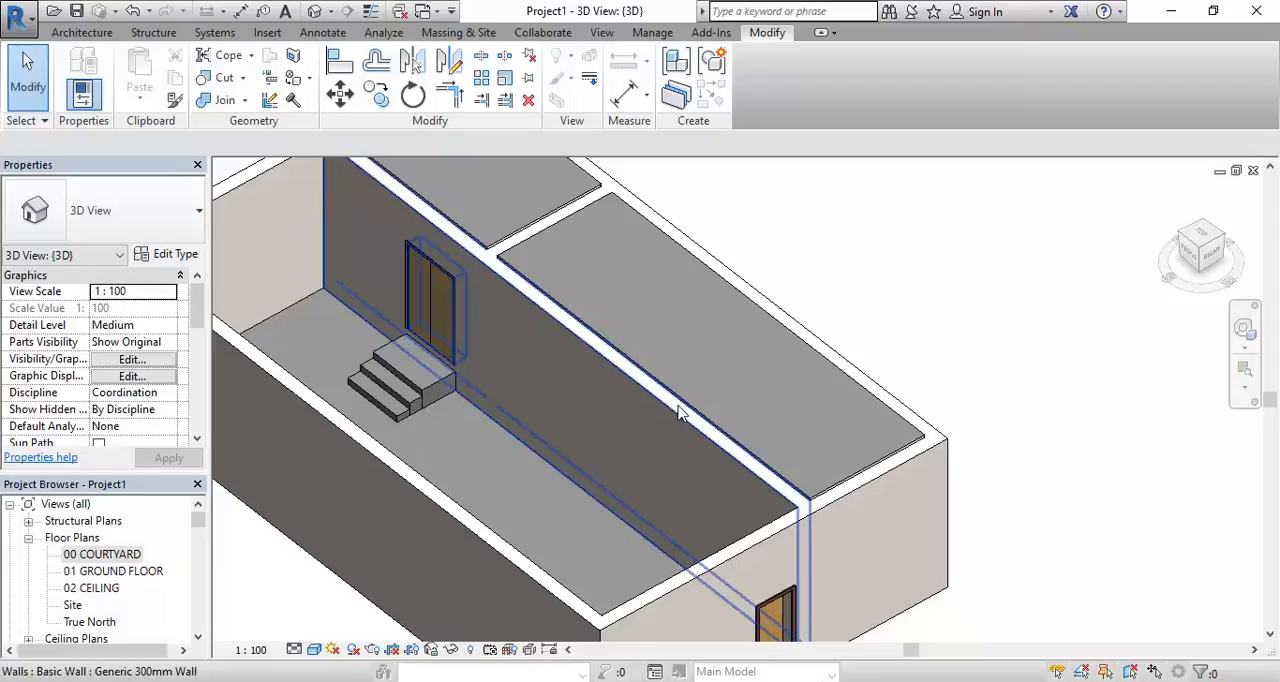
scroll(640, 420, "down", 1)
middle_click_drag(640, 420, 677, 437)
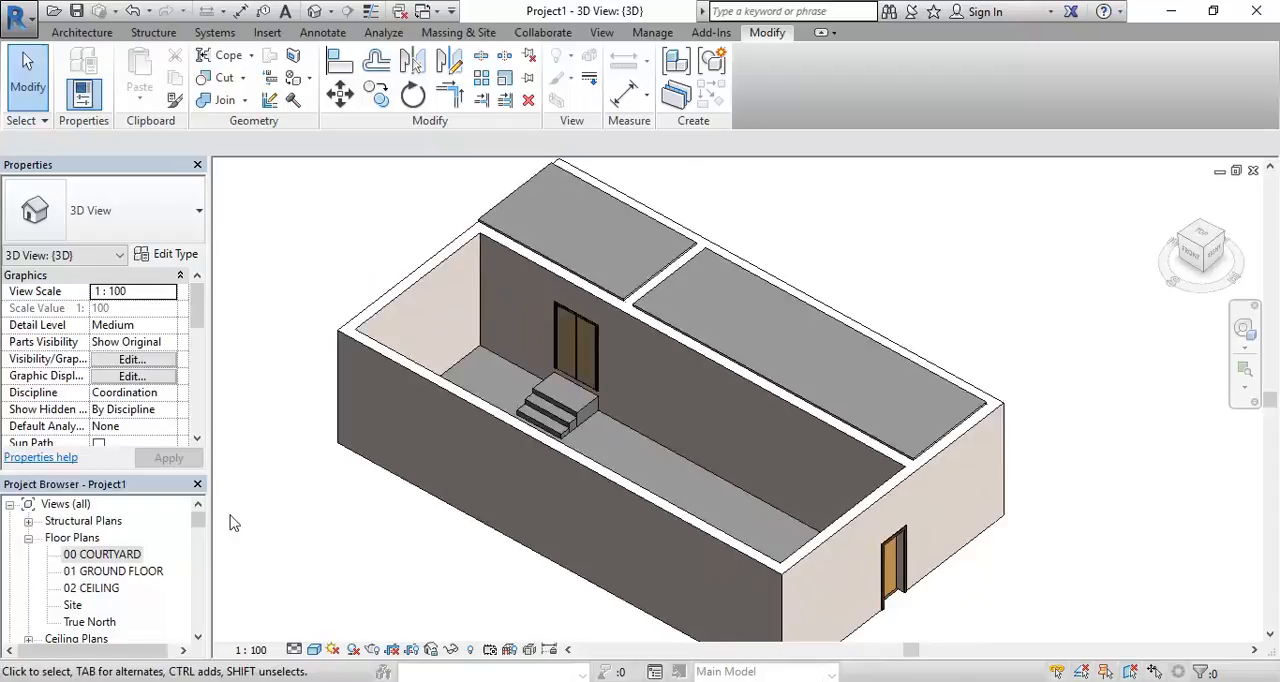
left_click(200, 540)
left_click_drag(200, 536, 200, 530)
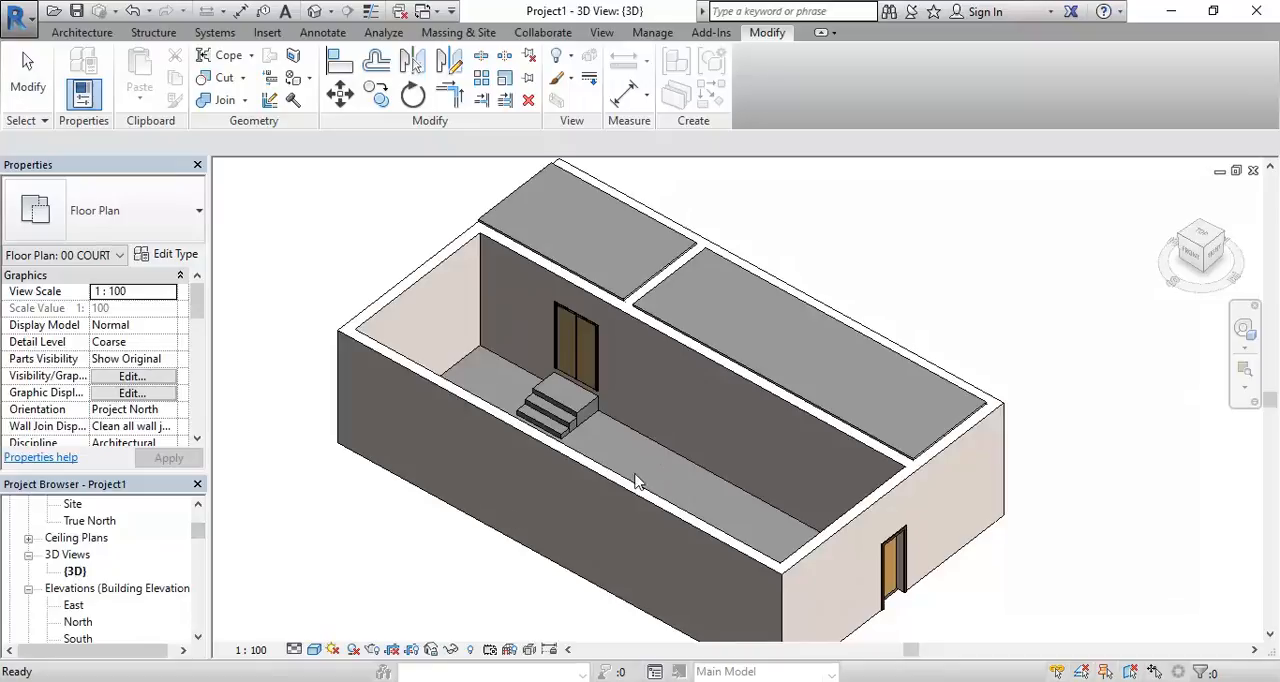
left_click(75, 572)
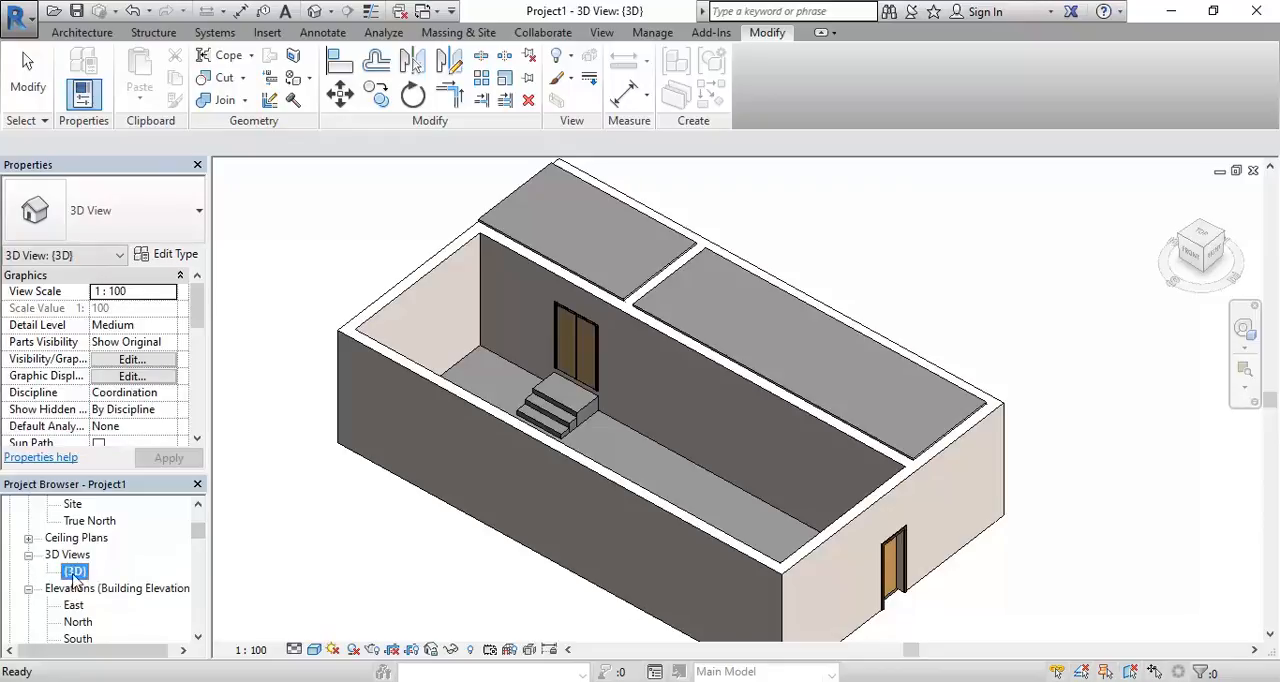
left_click(76, 575)
right_click(76, 575)
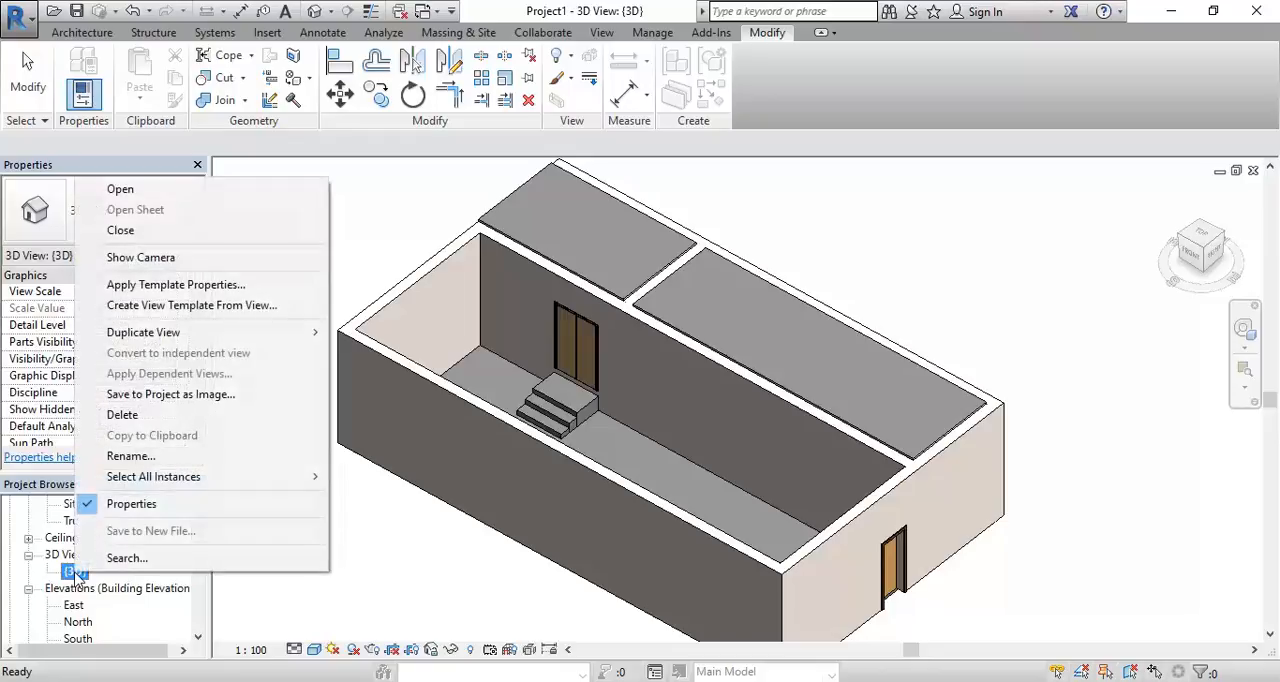
mouse_move(300, 332)
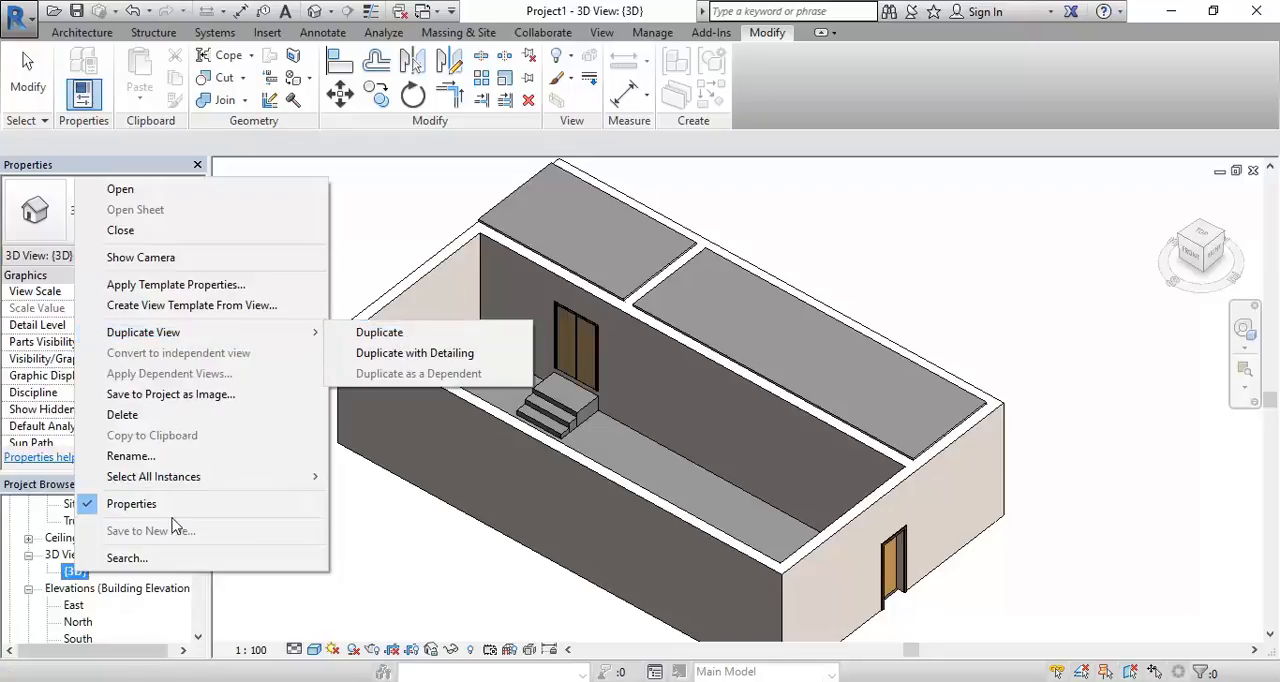
right_click(73, 574)
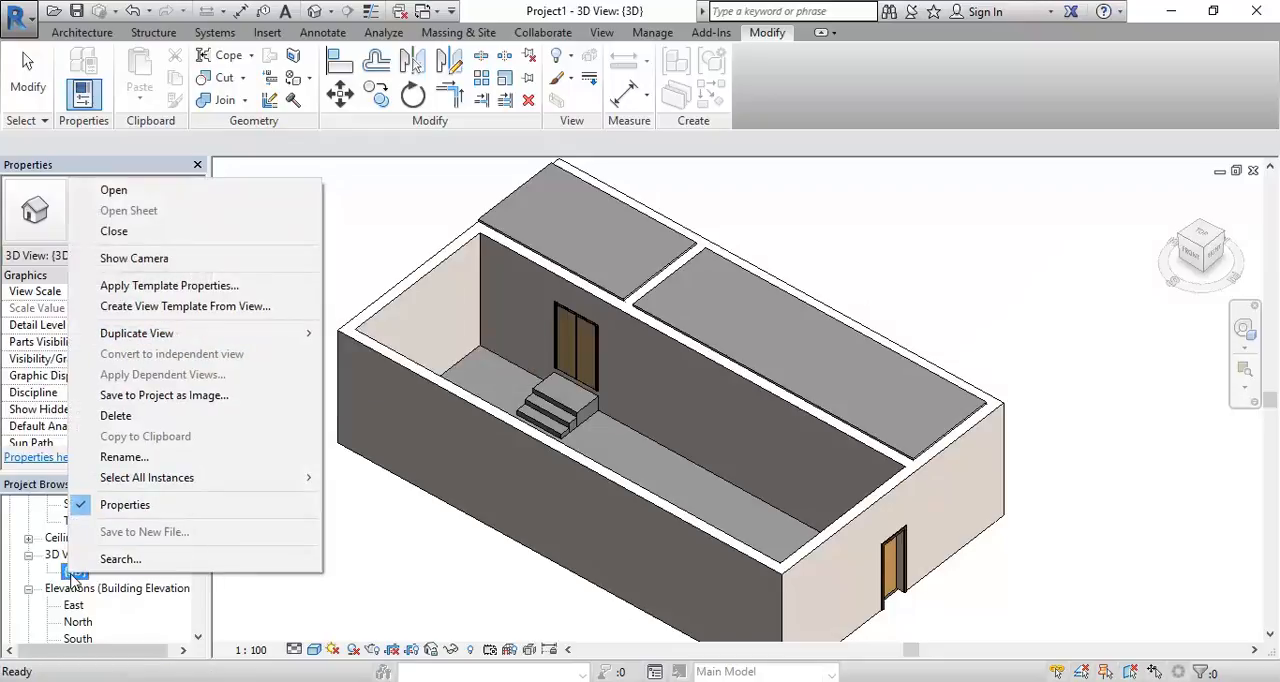
left_click(74, 575)
right_click(75, 576)
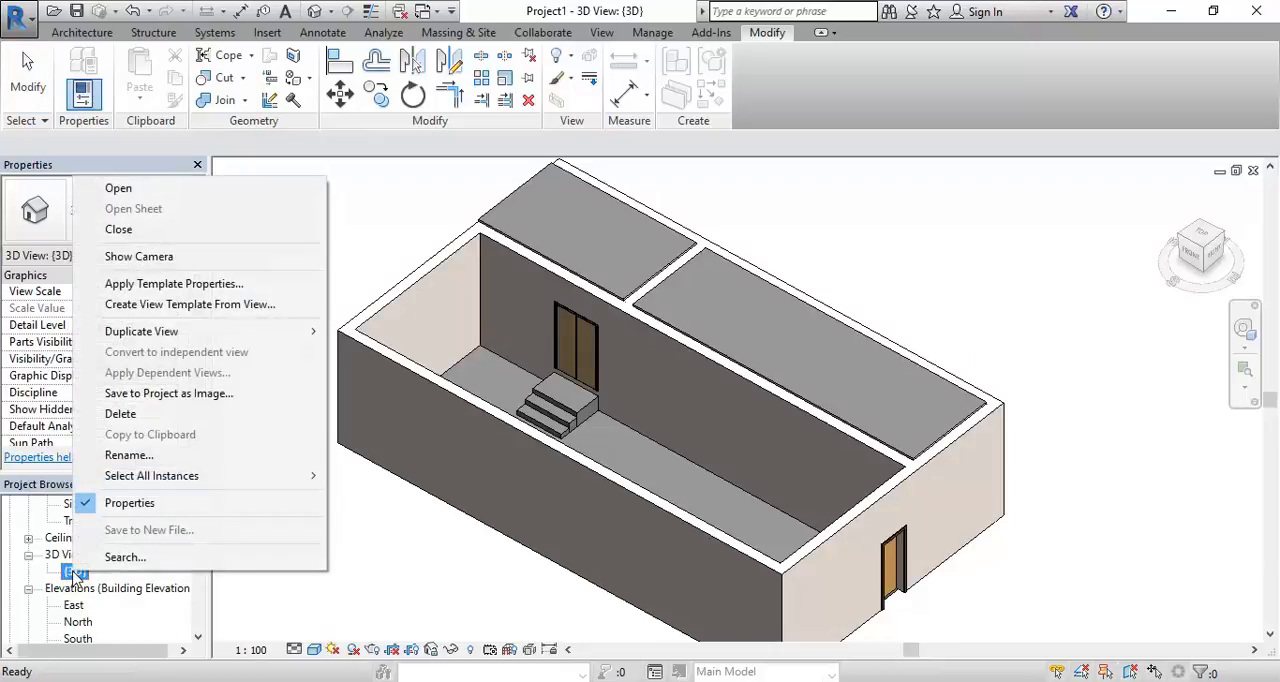
mouse_move(170, 340)
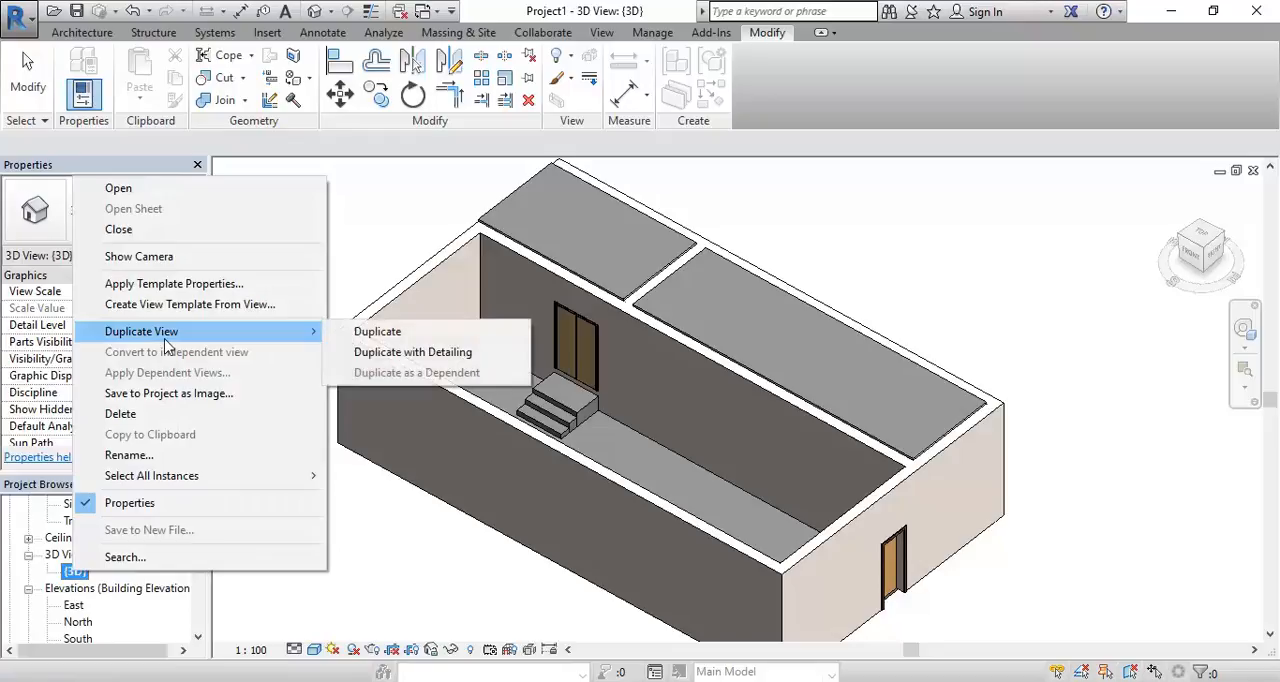
left_click(434, 337)
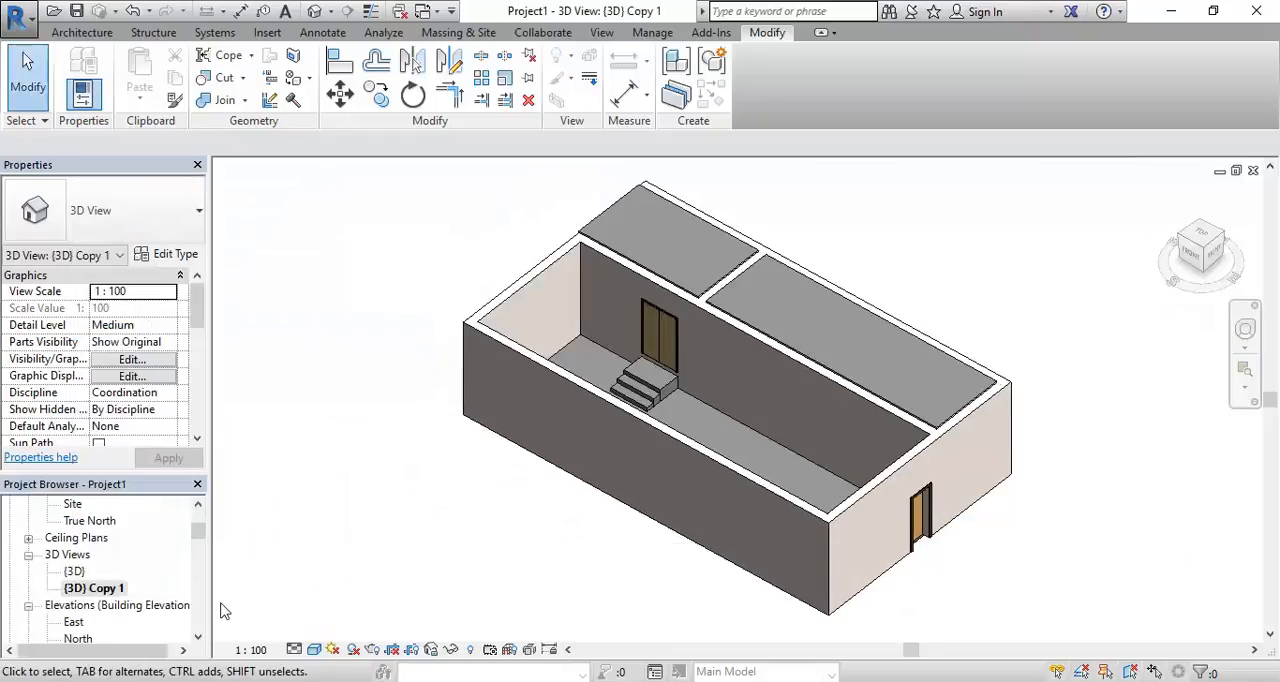
Rename the duplicated 3D view as "3D Section Box"
right_click(107, 591)
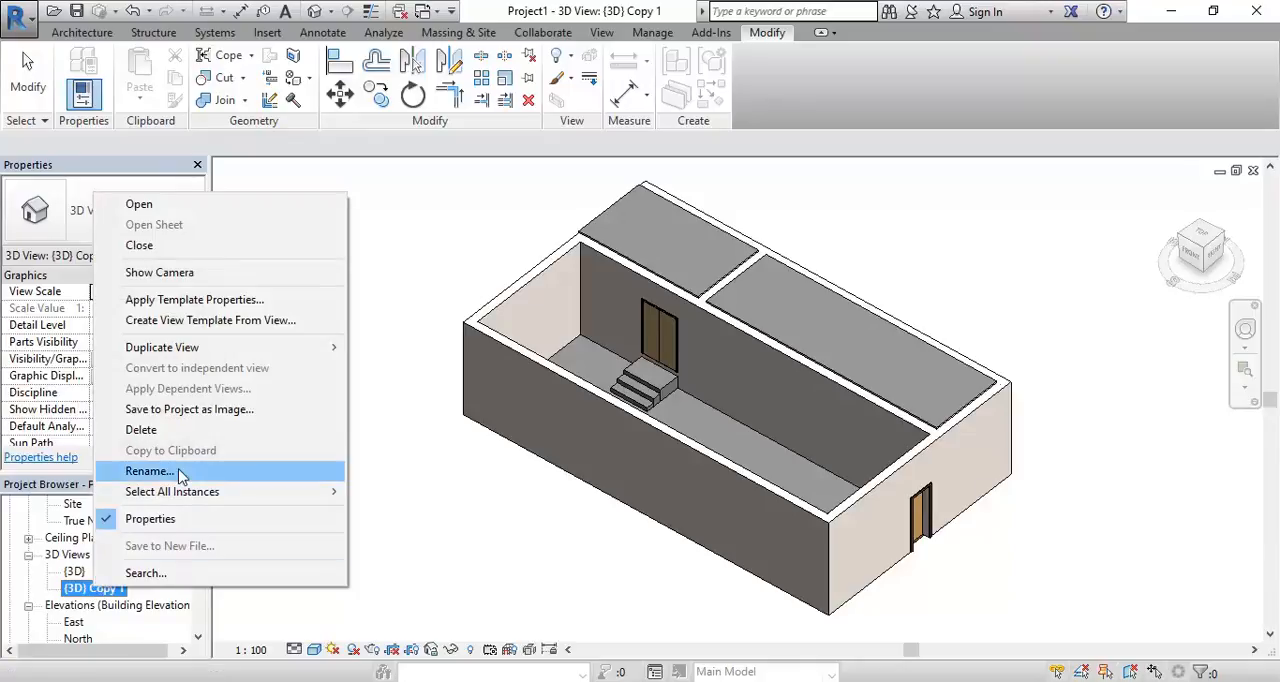
left_click(150, 471)
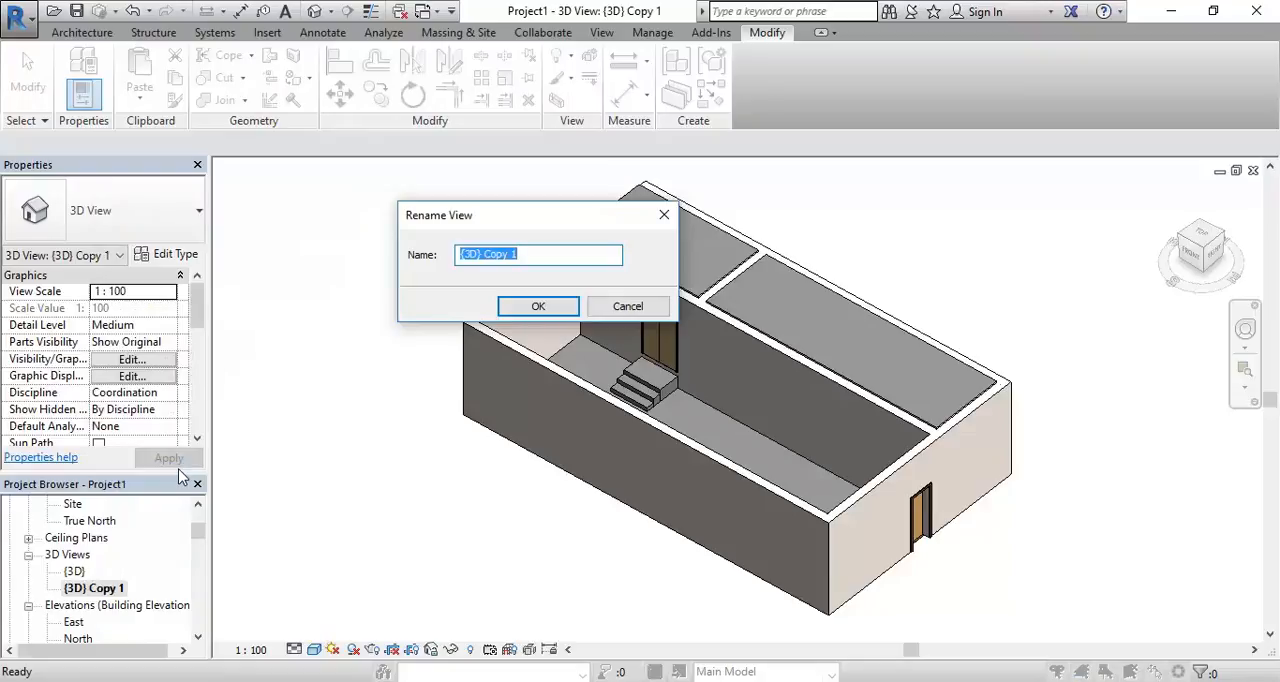
type("3D Section Box")
left_click(522, 311)
middle_click_drag(418, 440, 369, 440)
left_click(92, 578)
right_click(92, 578)
left_click(75, 589)
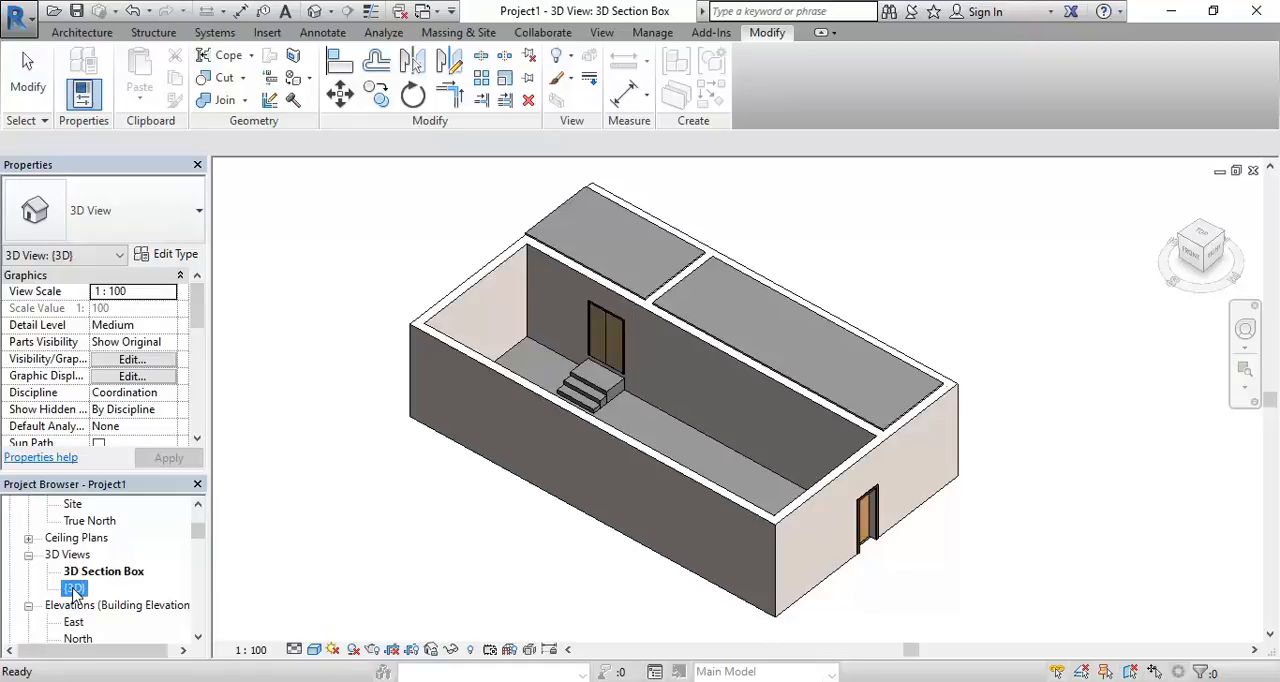
right_click(75, 589)
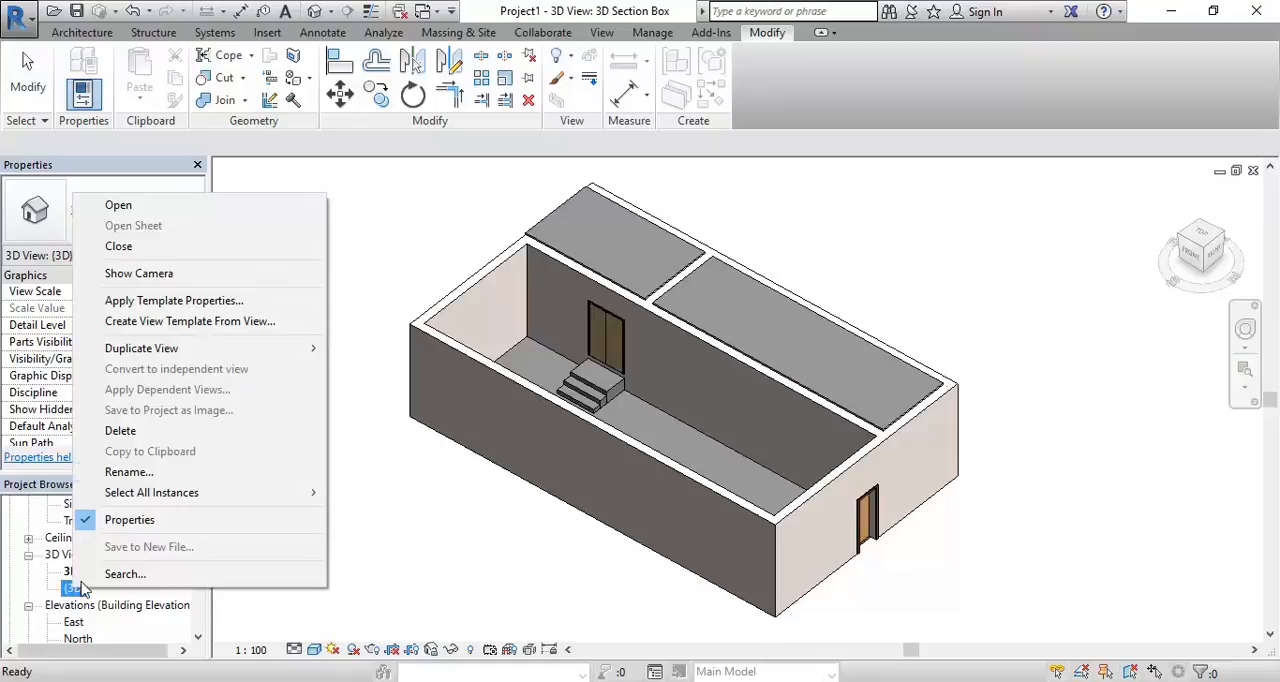
mouse_move(140, 348)
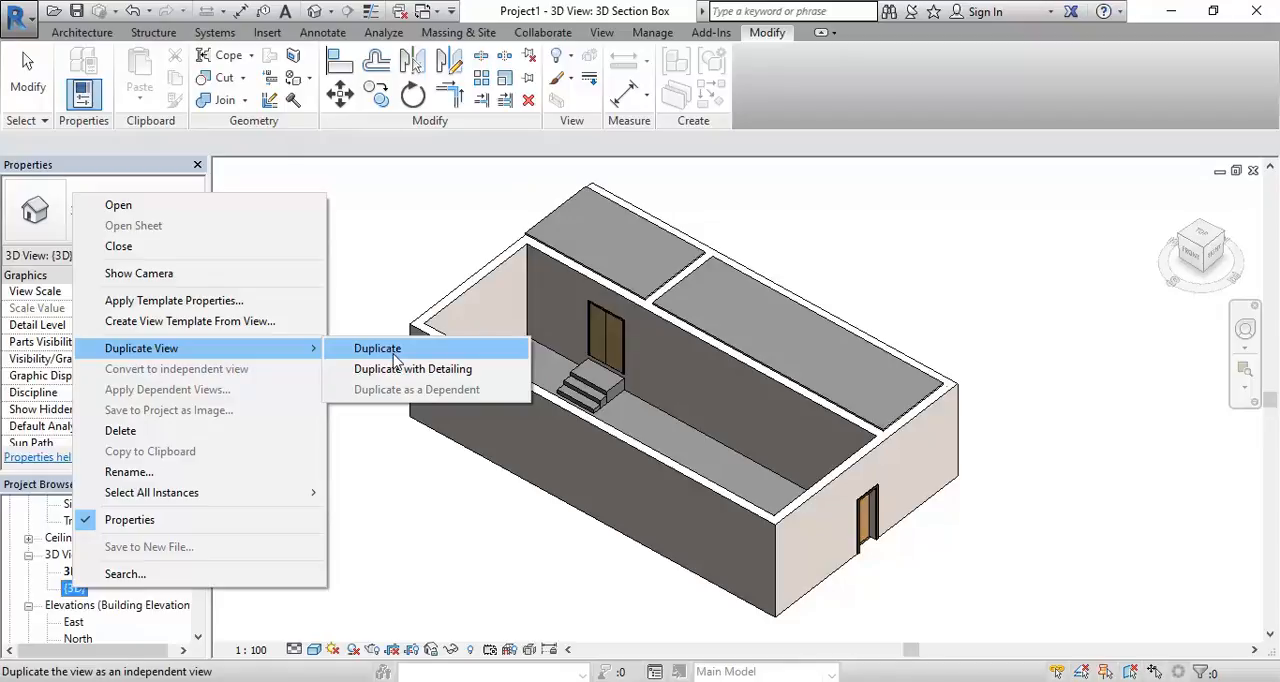
left_click(413, 526)
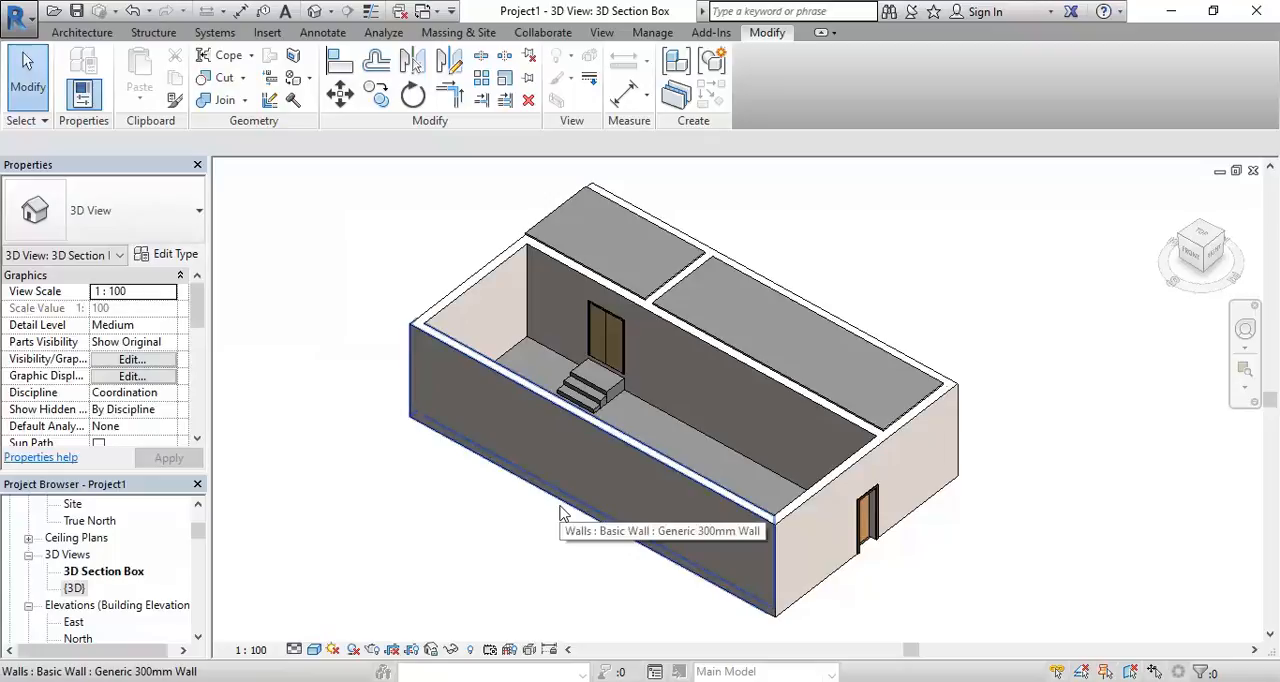
Switch back and forth between the {3D} and 3D Section Box views to compare them, ending in 3D Section Box
left_click(92, 573)
double_click(76, 590)
scroll(508, 561, "down", 3)
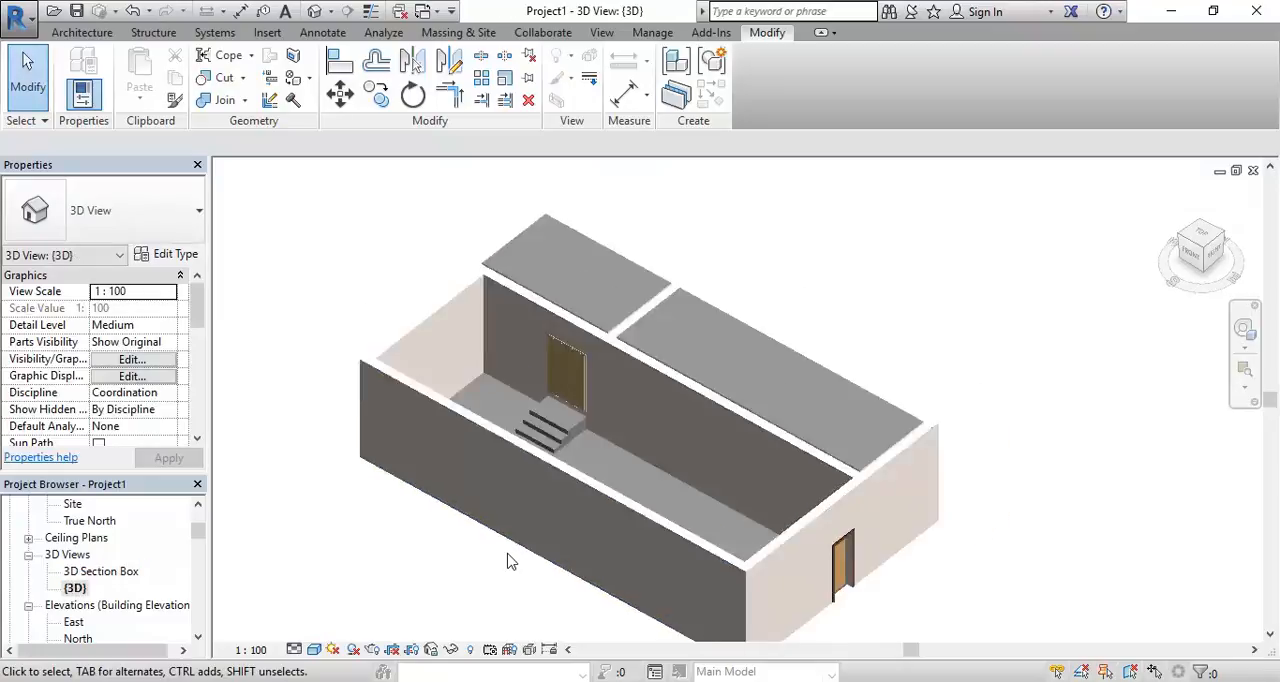
left_click(112, 573)
double_click(100, 572)
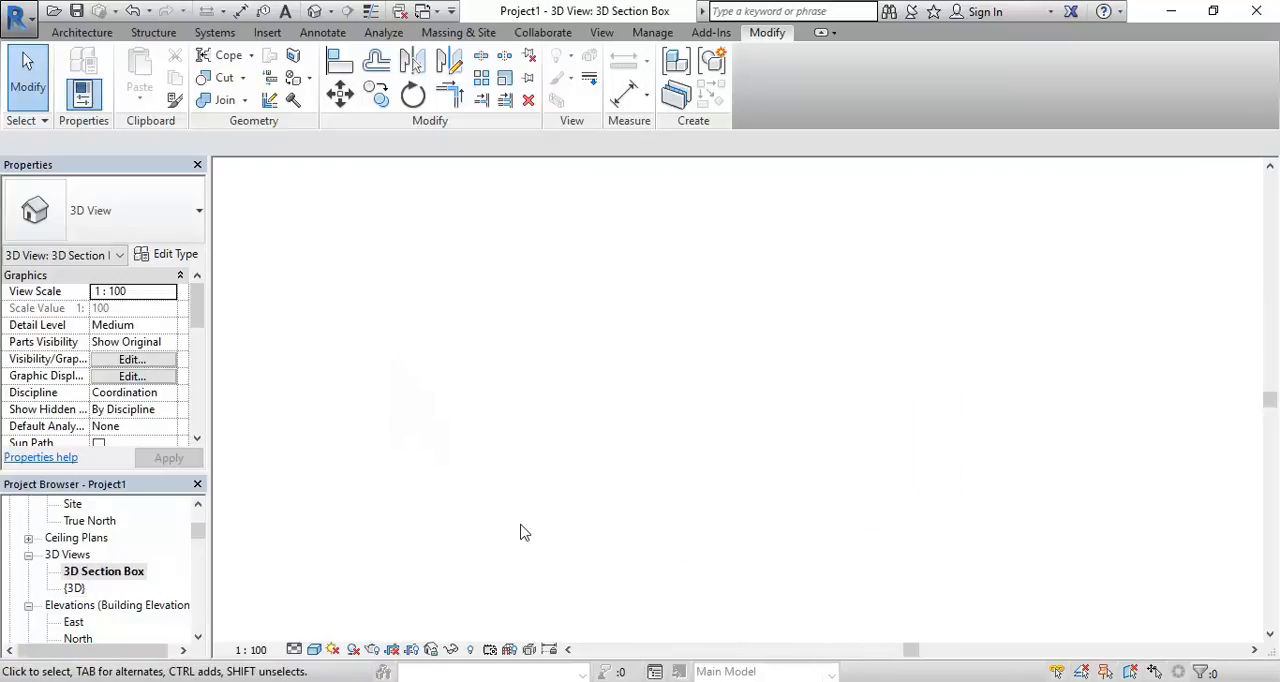
double_click(72, 589)
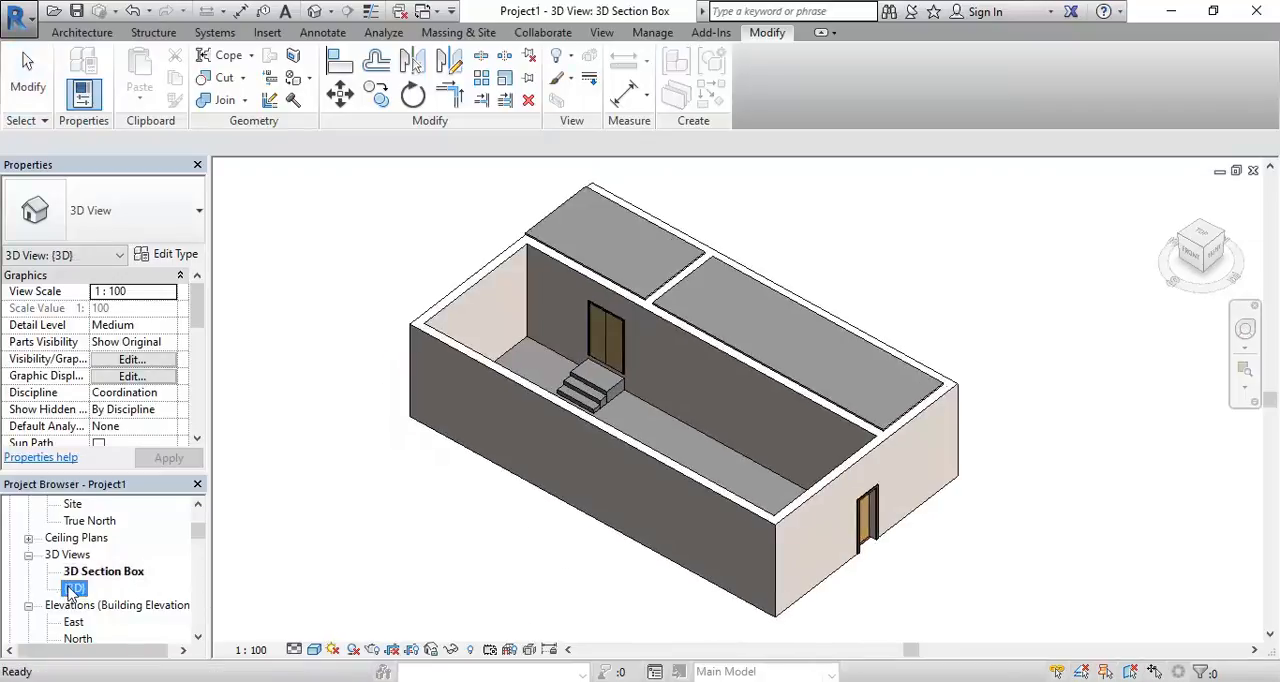
double_click(95, 572)
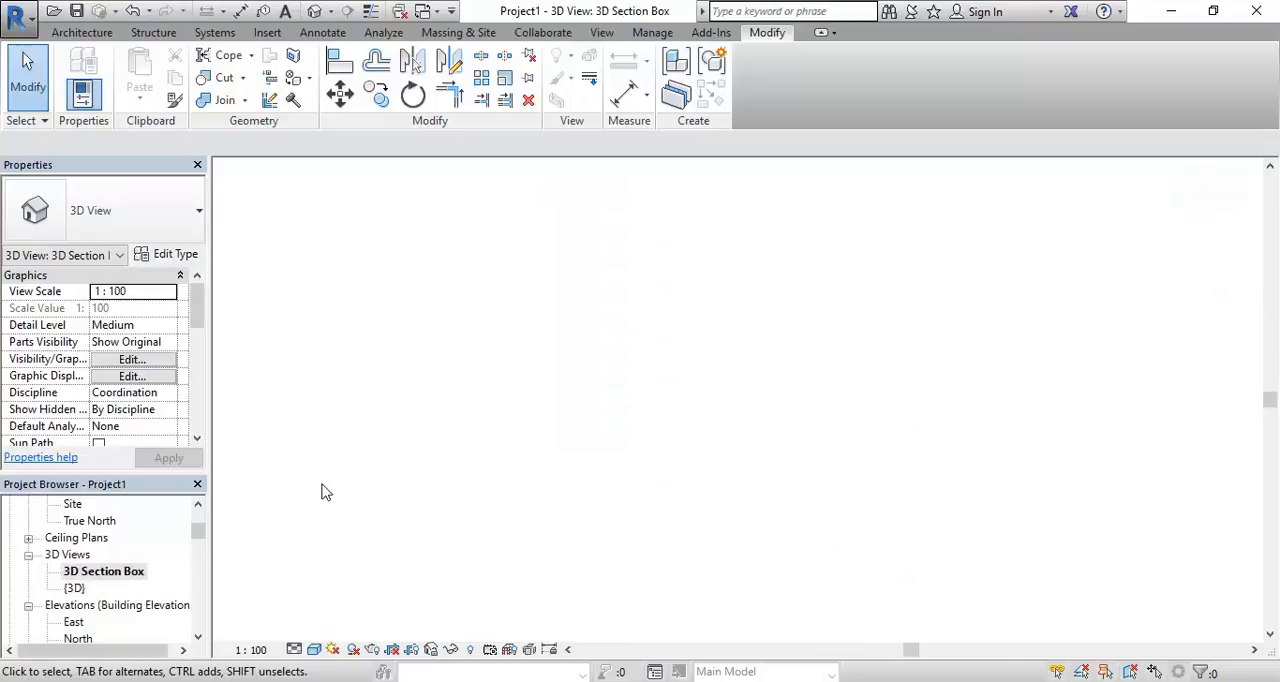
Enable the Section Box extent for the 3D Section Box view
mouse_move(463, 521)
middle_mouse_down()
mouse_move(469, 534)
mouse_move(462, 524)
middle_mouse_up()
scroll(462, 527, "up", 1)
scroll(462, 527, "down", 1)
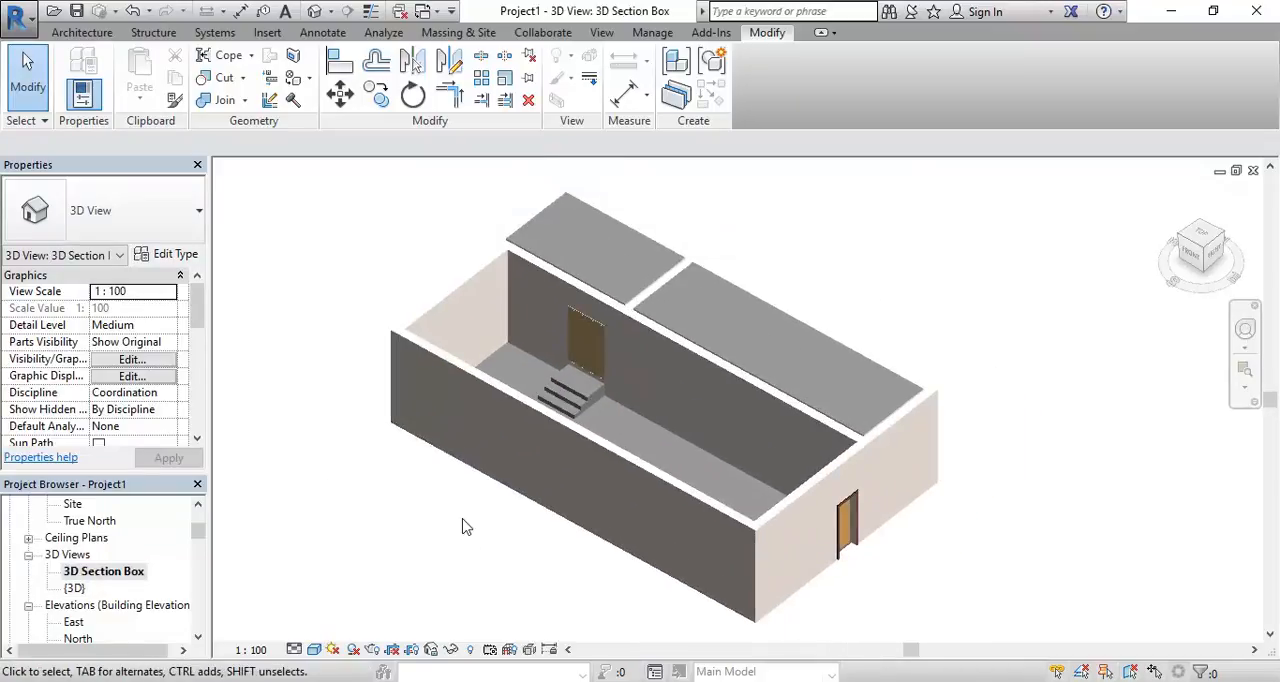
scroll(462, 527, "up", 1)
mouse_move(598, 510)
middle_mouse_down()
mouse_move(556, 526)
mouse_move(580, 517)
middle_mouse_up()
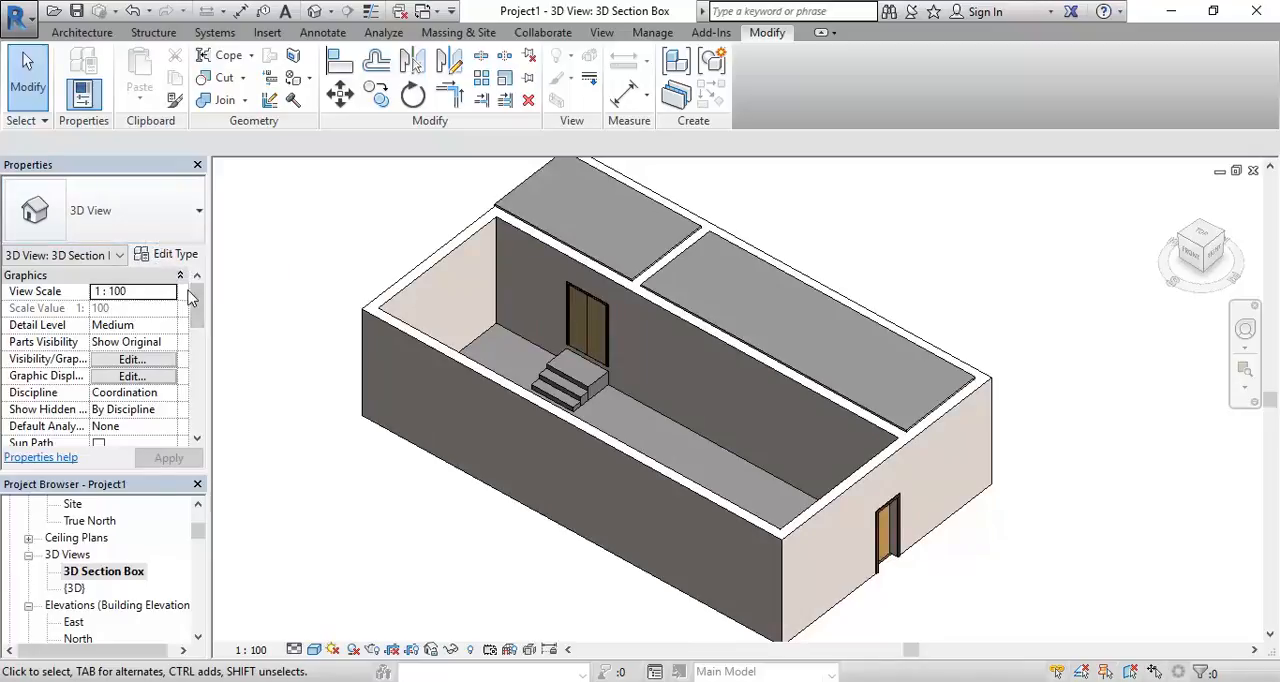
left_click_drag(196, 299, 178, 343)
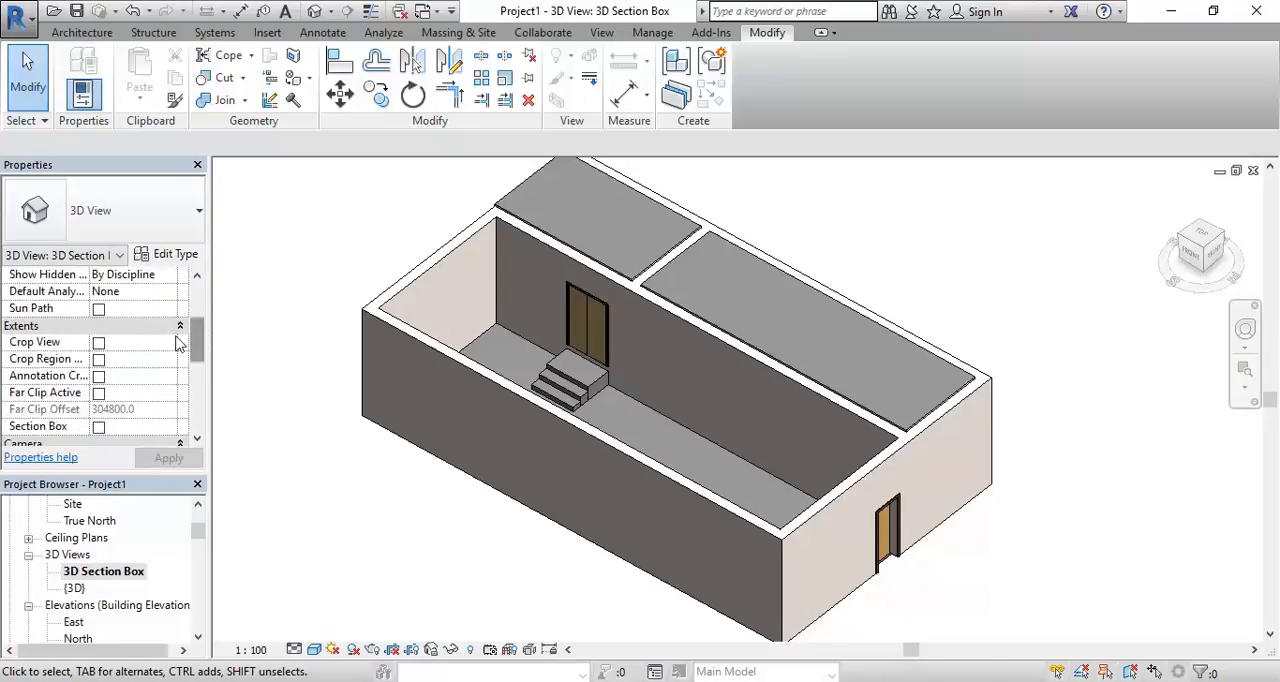
left_click(98, 428)
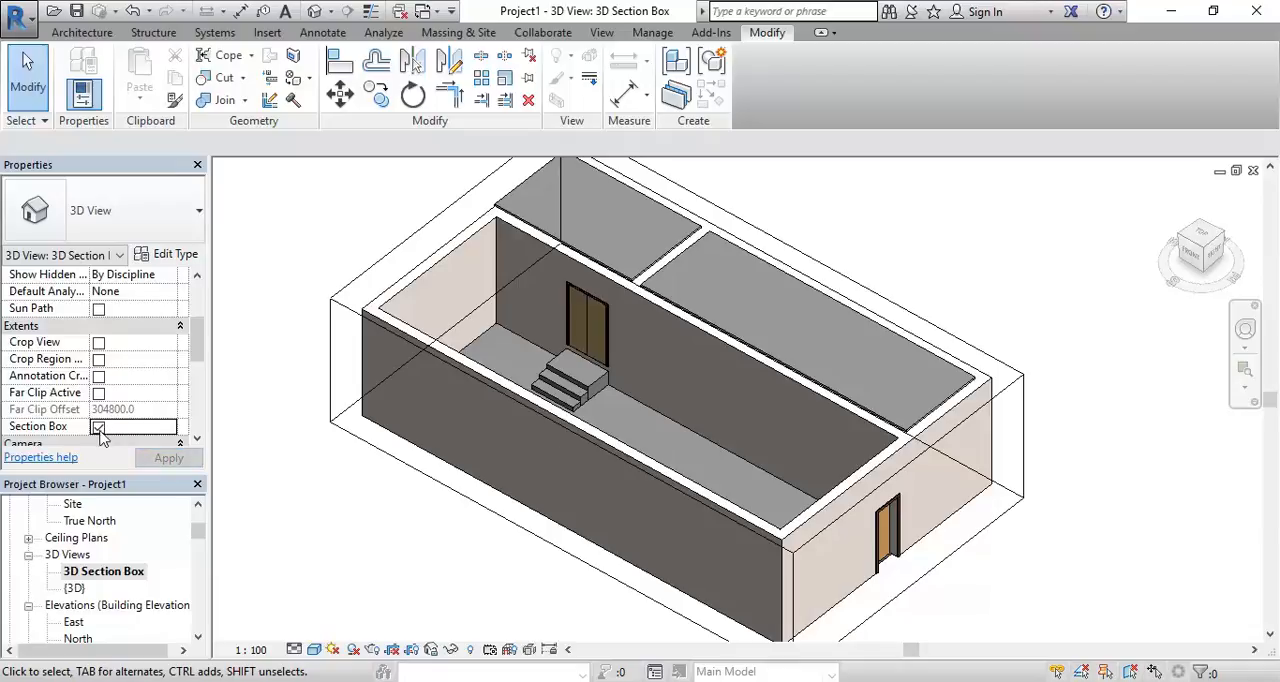
Select the section box and pull its courtyard-side face inward past the long inner wall to cut through the rooms behind it
left_click(333, 368)
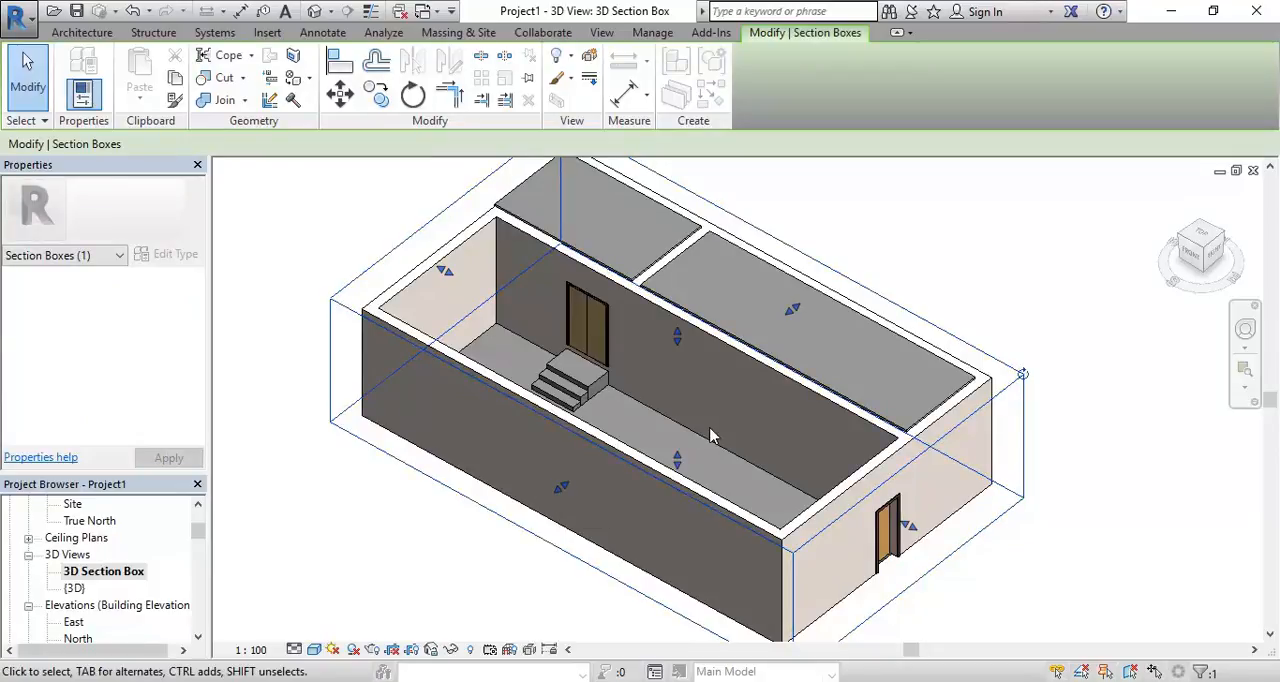
middle_click_drag(770, 500, 924, 390, "shift")
middle_click_drag(897, 571, 610, 516, "shift")
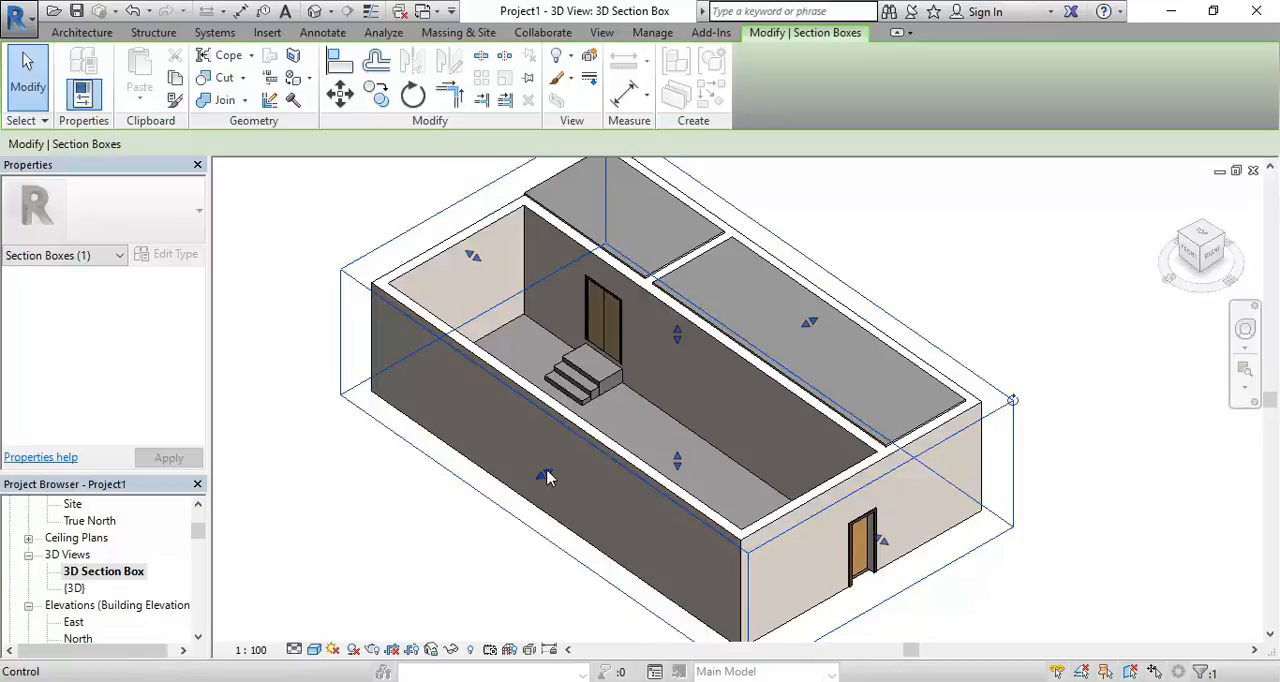
left_click_drag(546, 478, 711, 377)
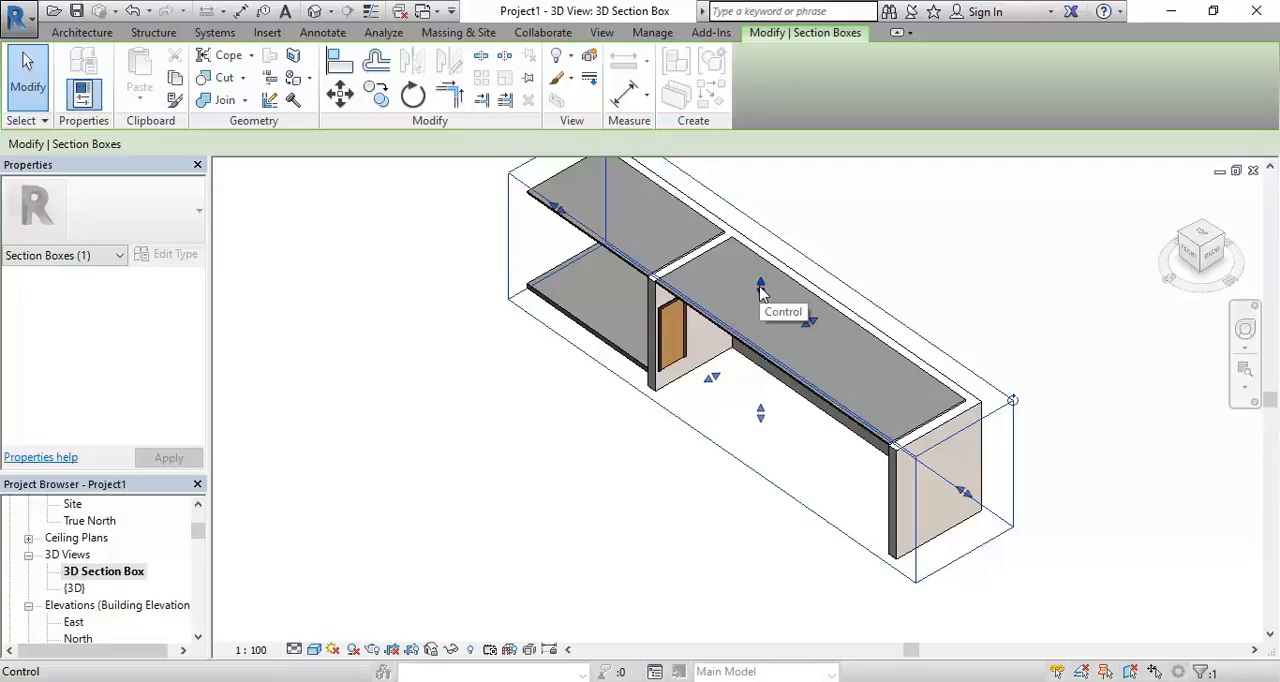
Lower the section box's upper face just below the ceilings and fine-tune its courtyard-side face to expose the rooms
scroll(760, 290, "up", 2)
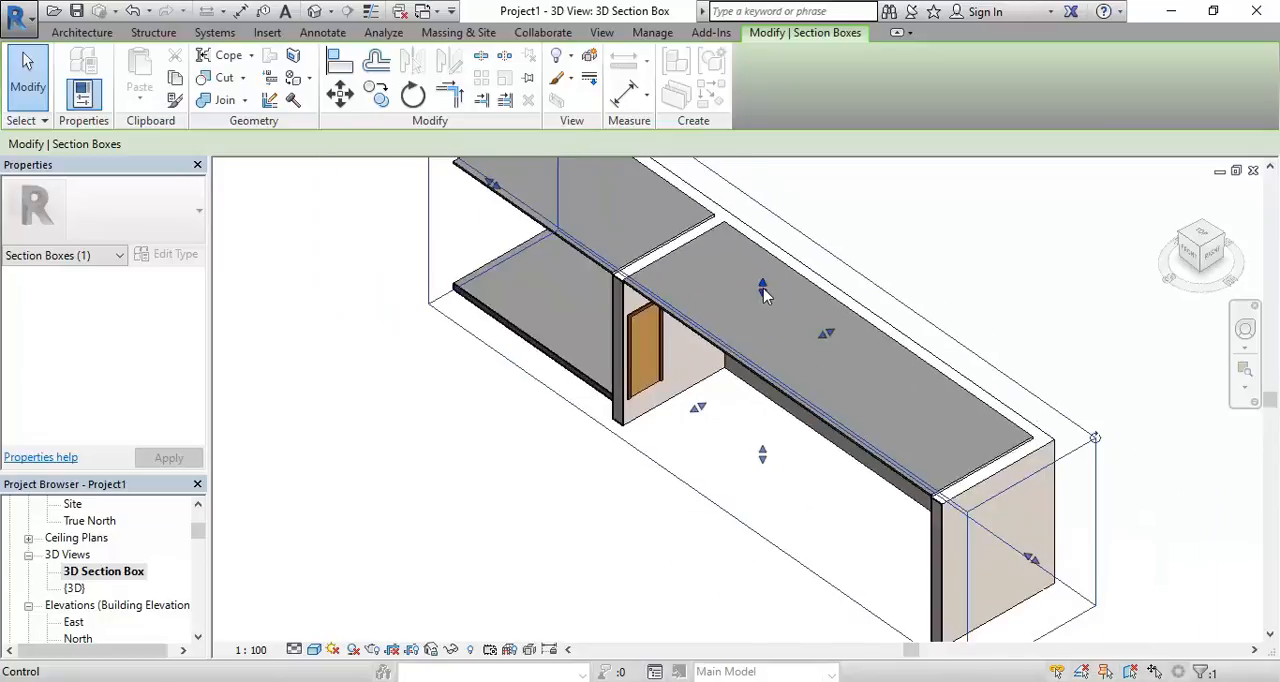
left_click_drag(762, 288, 764, 312)
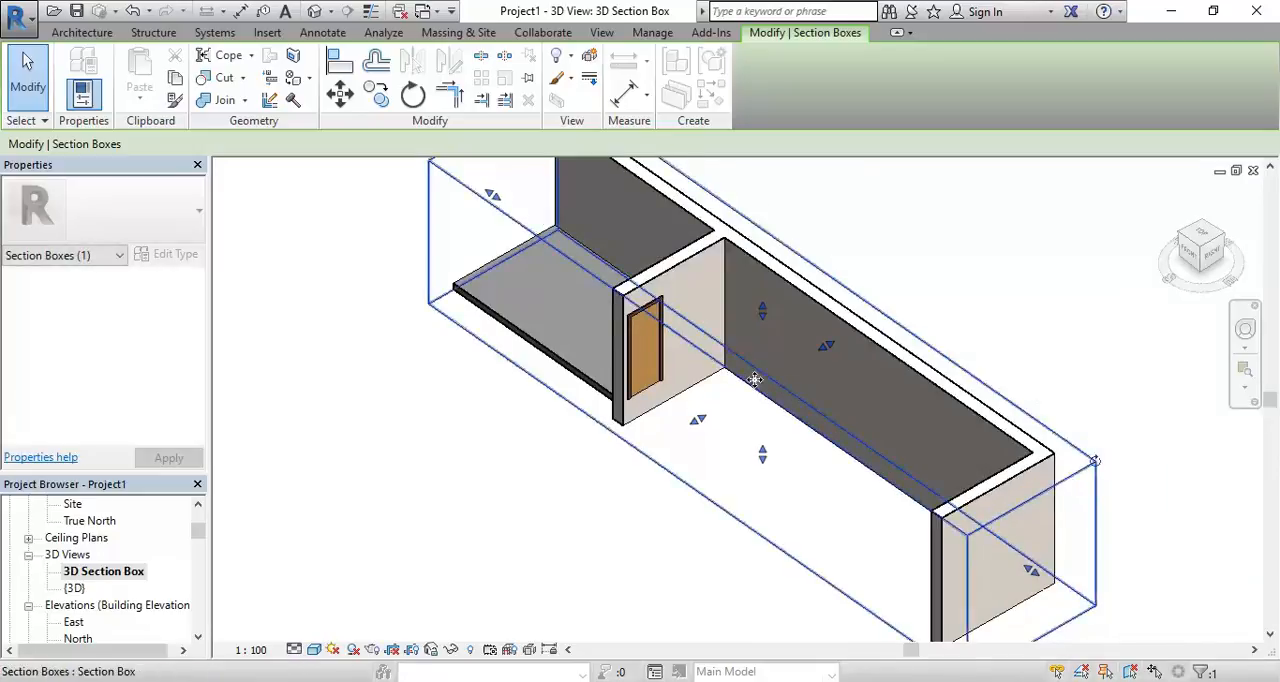
left_click_drag(763, 310, 763, 300)
left_click_drag(697, 418, 694, 418)
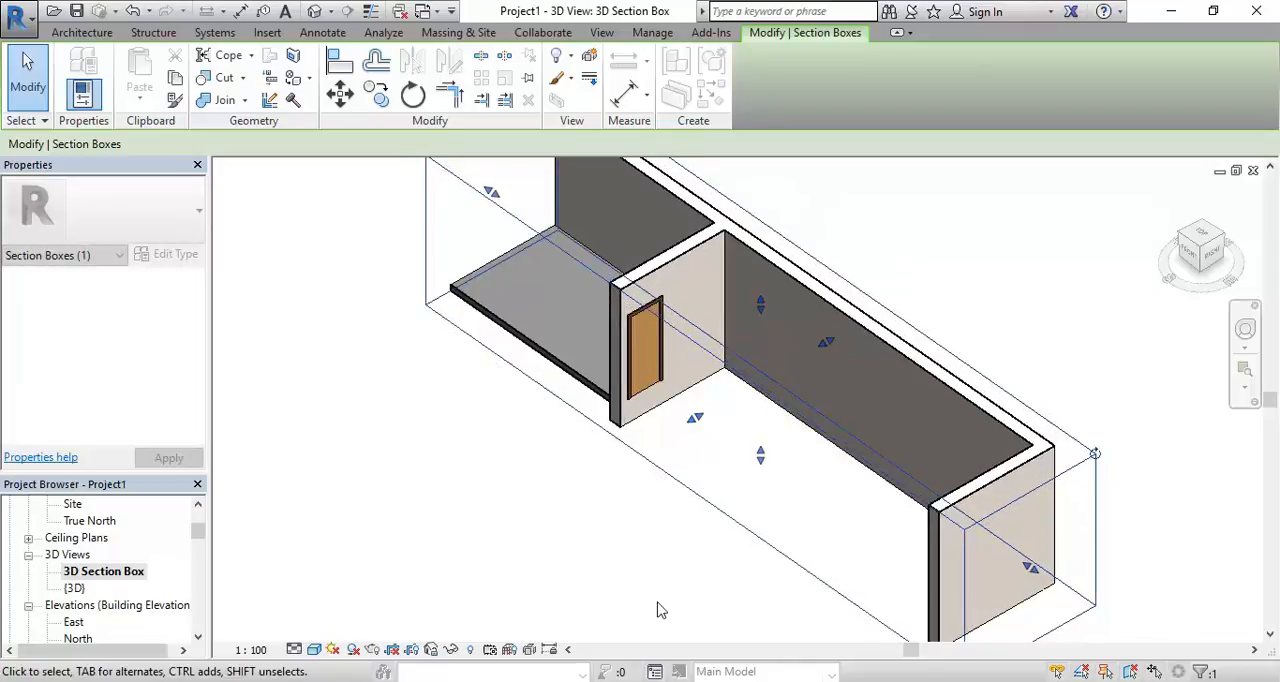
left_click(658, 608)
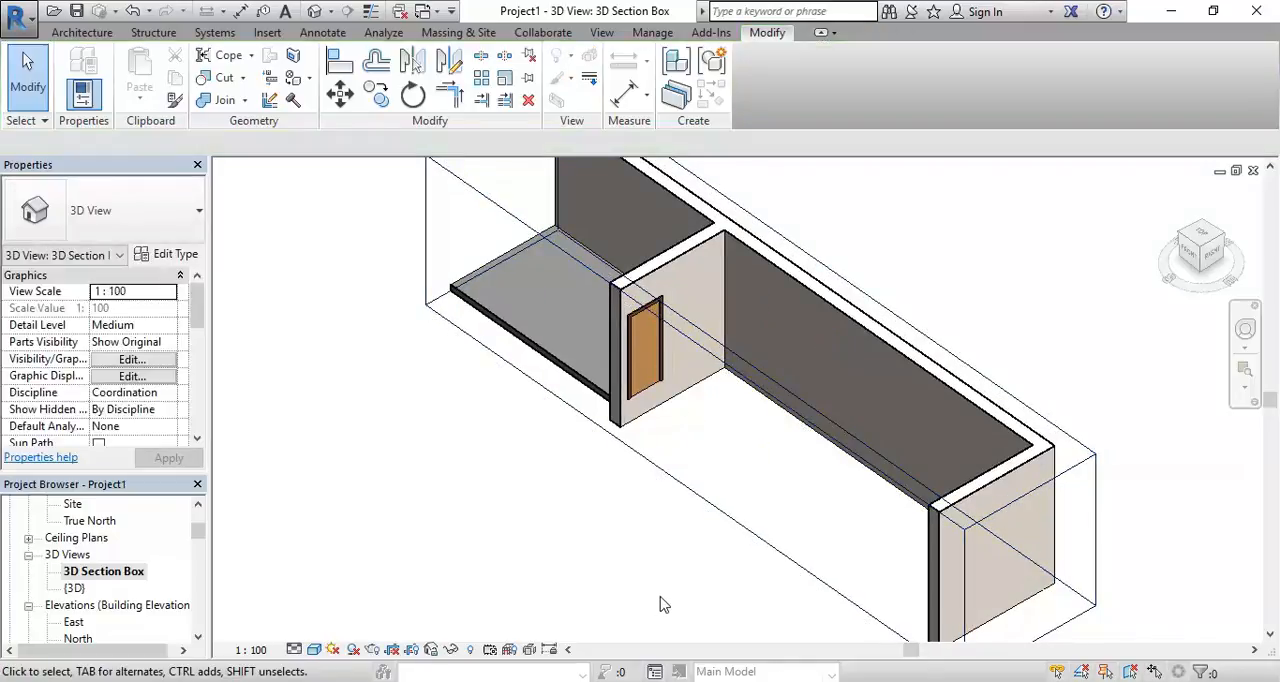
Examine the sectioned rooms from another angle and open the {3D} view to compare with the uncut building
scroll(607, 469, "down", 4)
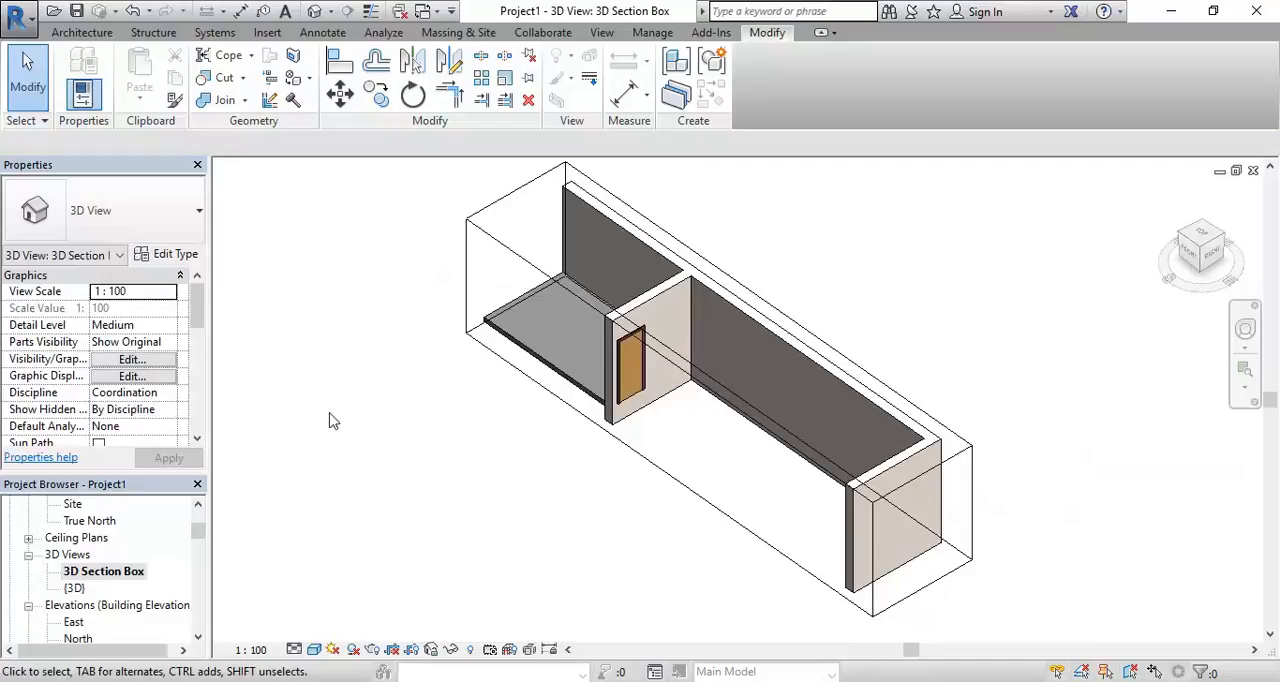
middle_click_drag(523, 440, 511, 449)
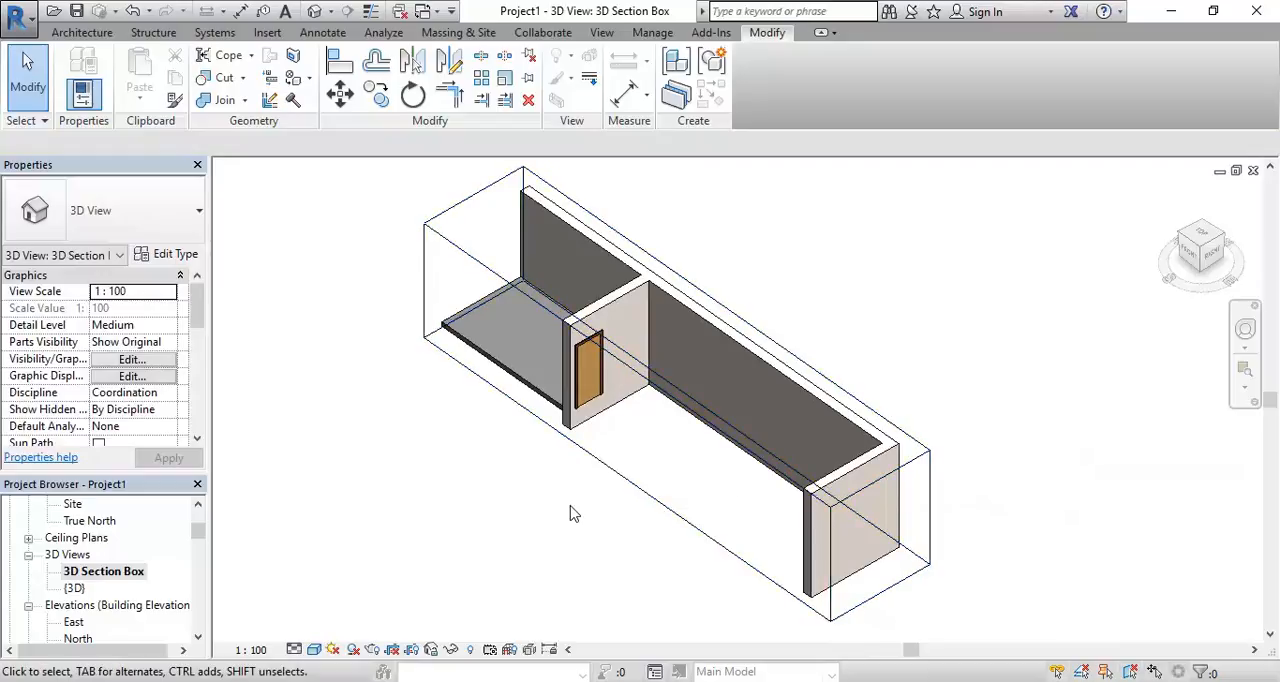
scroll(580, 518, "up", 3)
middle_click_drag(569, 527, 630, 492, "shift")
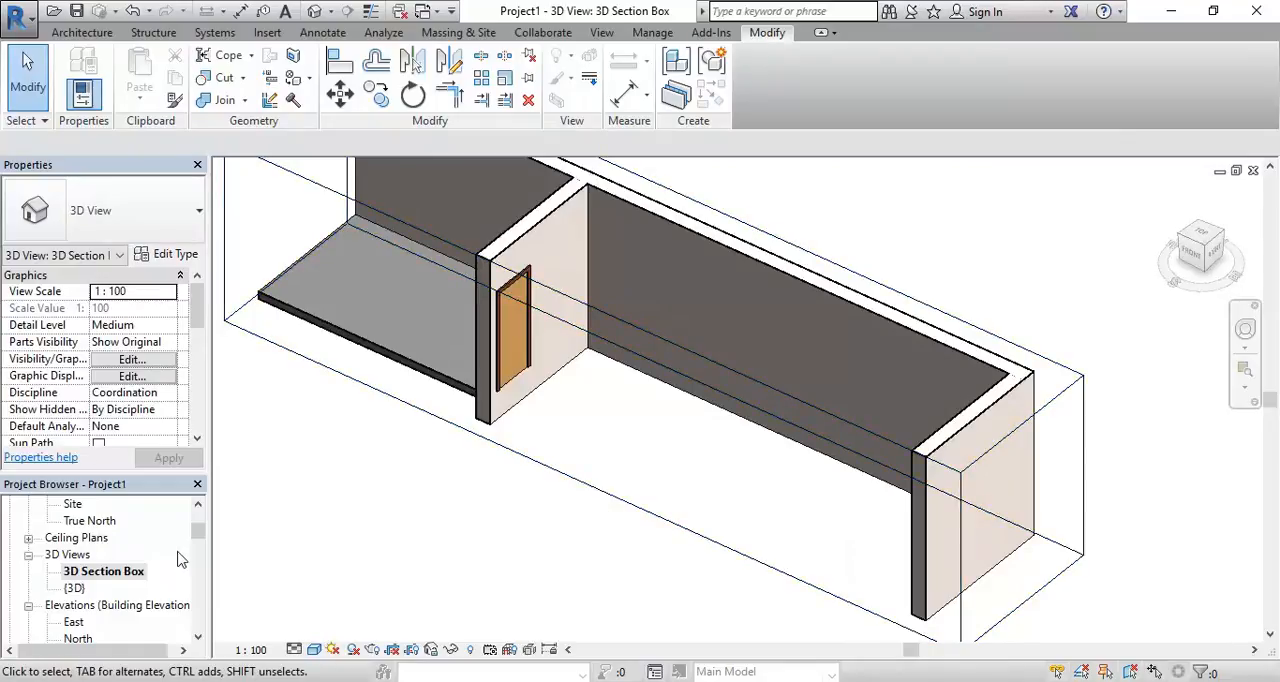
double_click(75, 590)
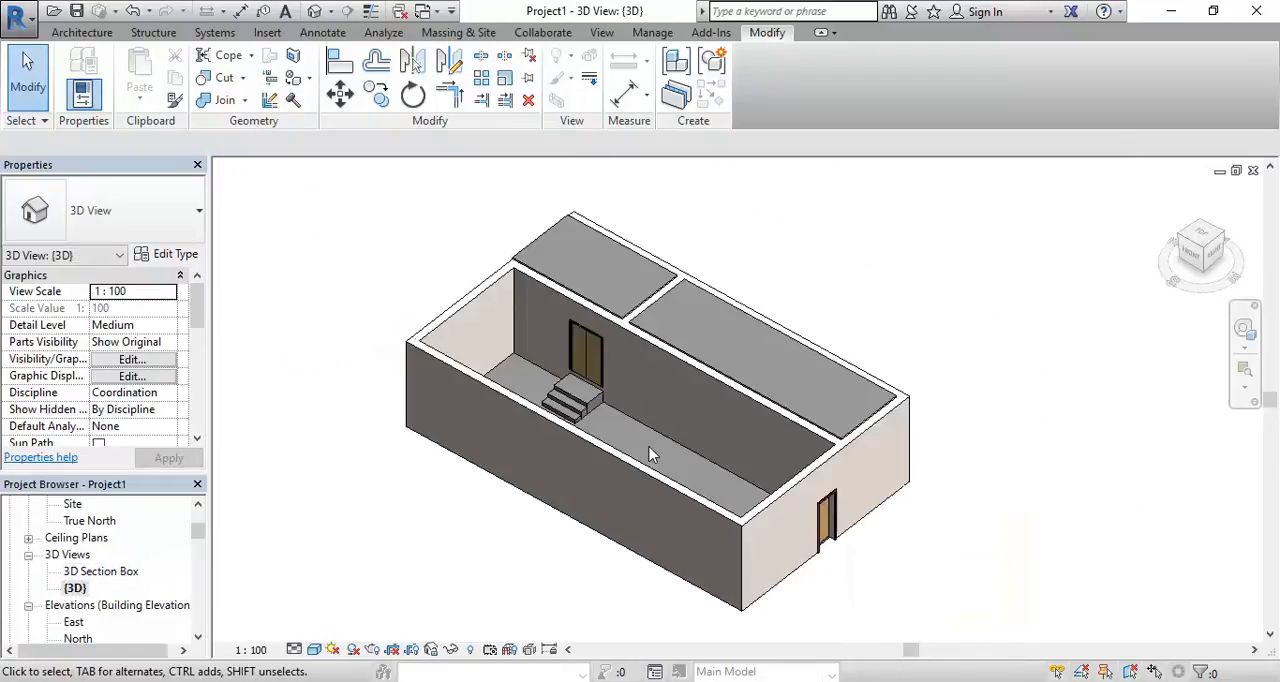
Return to the 3D Section Box view and examine the floor area of the long room beside the single interior door
double_click(97, 573)
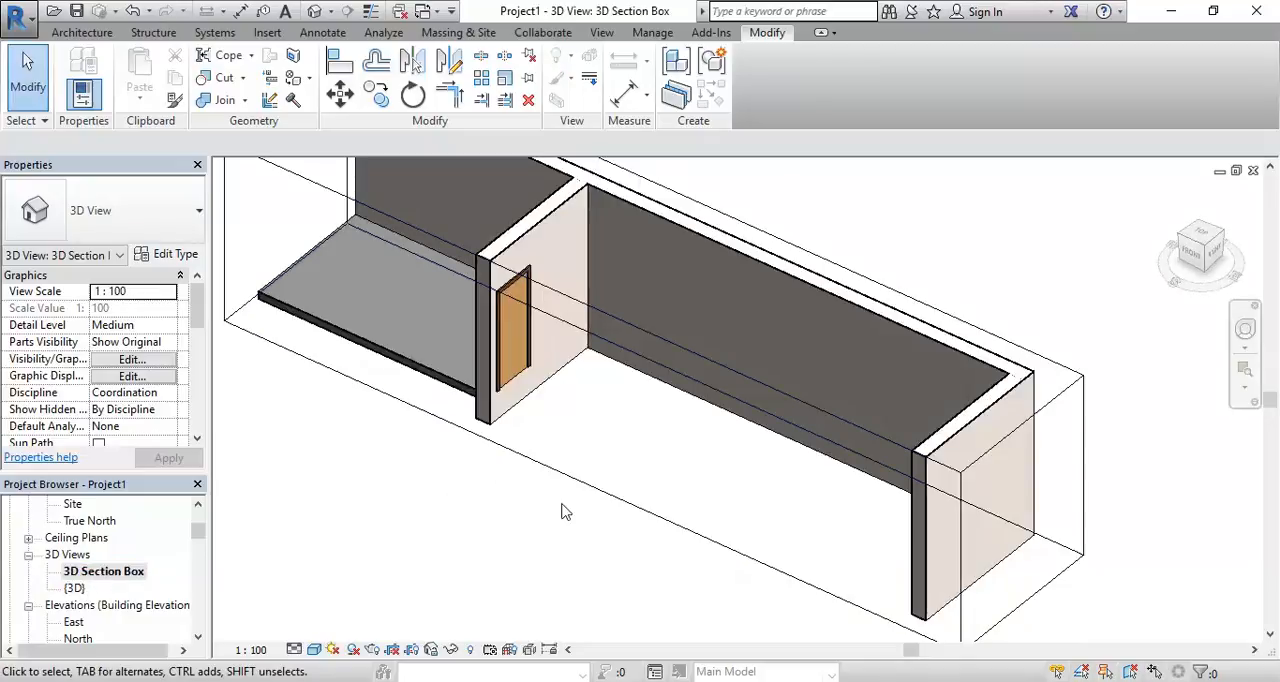
left_click(608, 495)
middle_click_drag(551, 529, 594, 543, "shift")
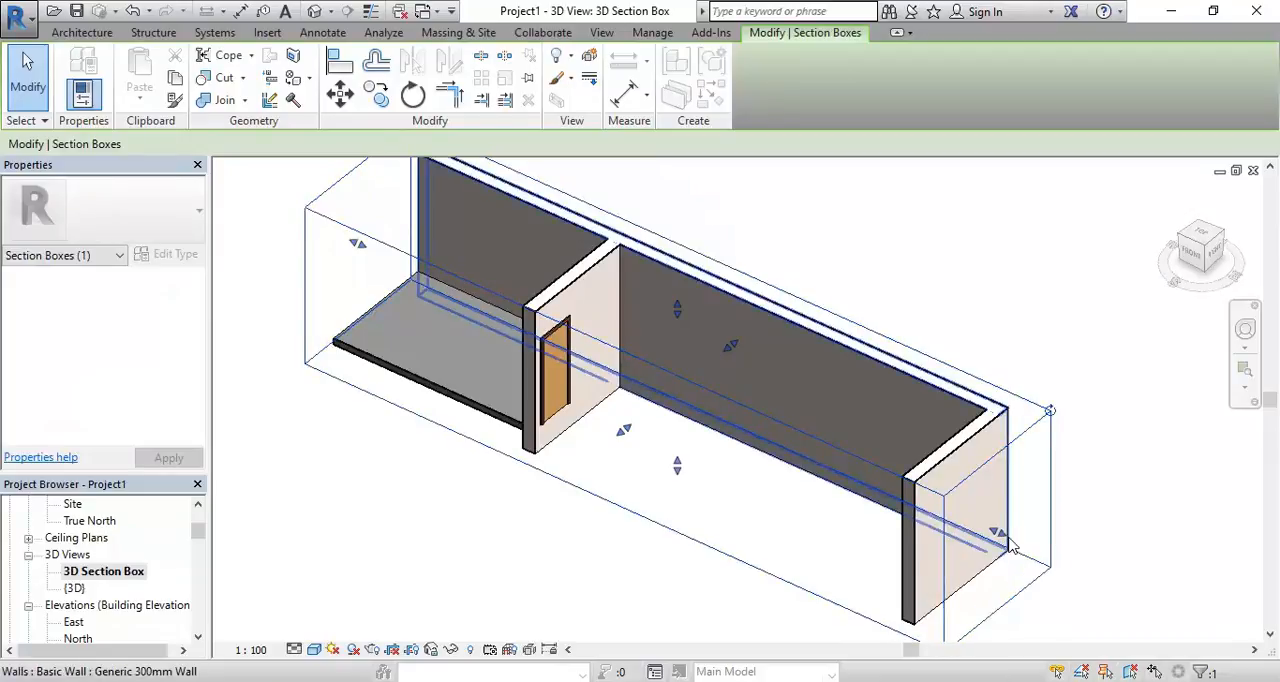
left_click(760, 512)
mouse_move(761, 504)
middle_mouse_down()
mouse_move(774, 503)
mouse_move(750, 509)
middle_mouse_up()
scroll(743, 502, "up", 1)
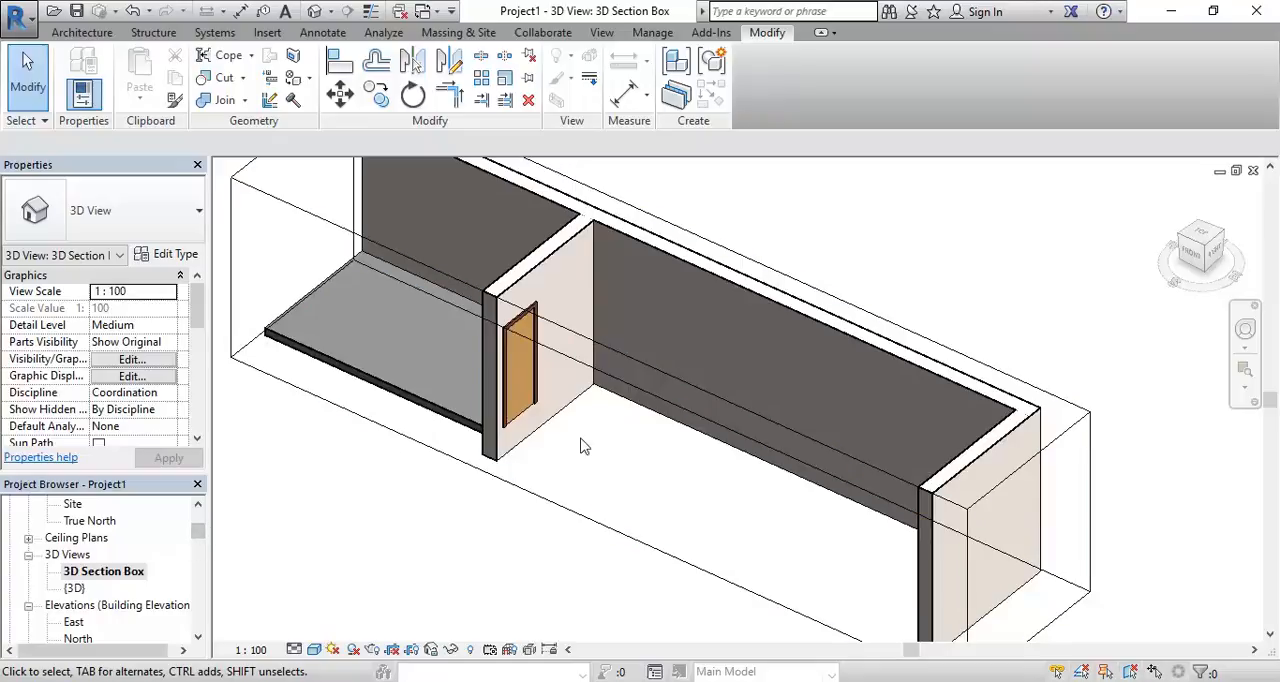
scroll(495, 445, "up", 3)
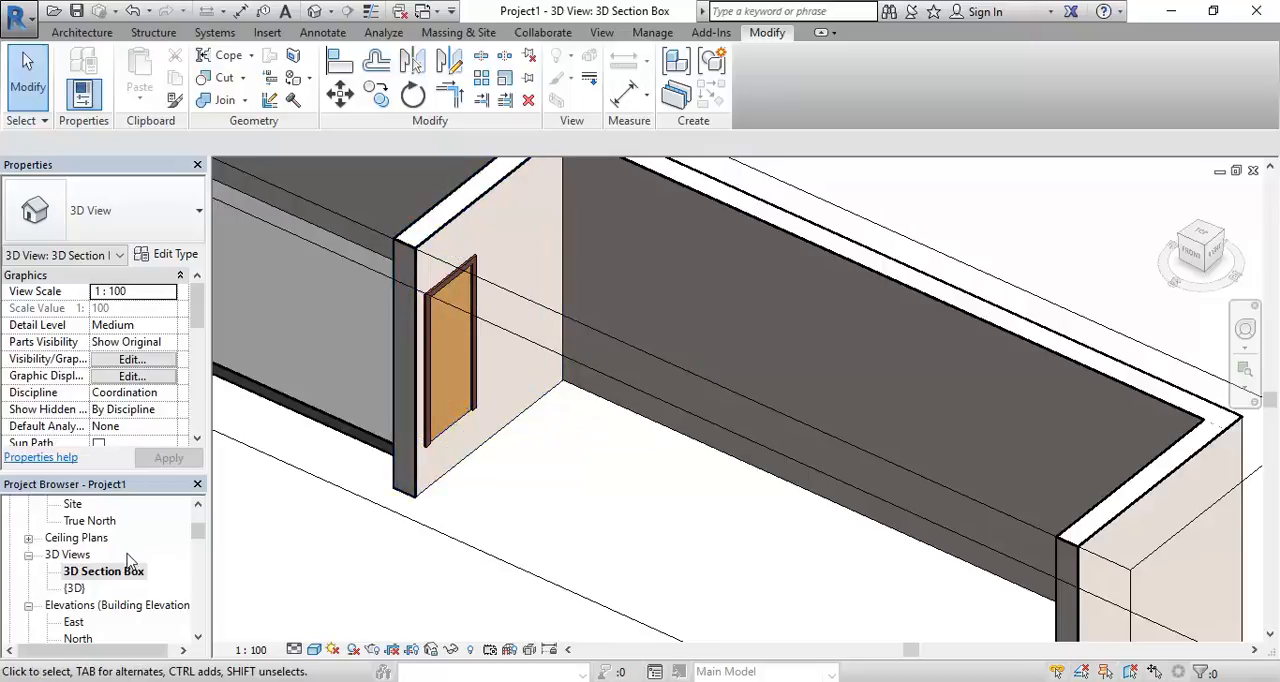
Open the 01 GROUND FLOOR floor plan at the long room behind the courtyard
left_click_drag(198, 533, 199, 511)
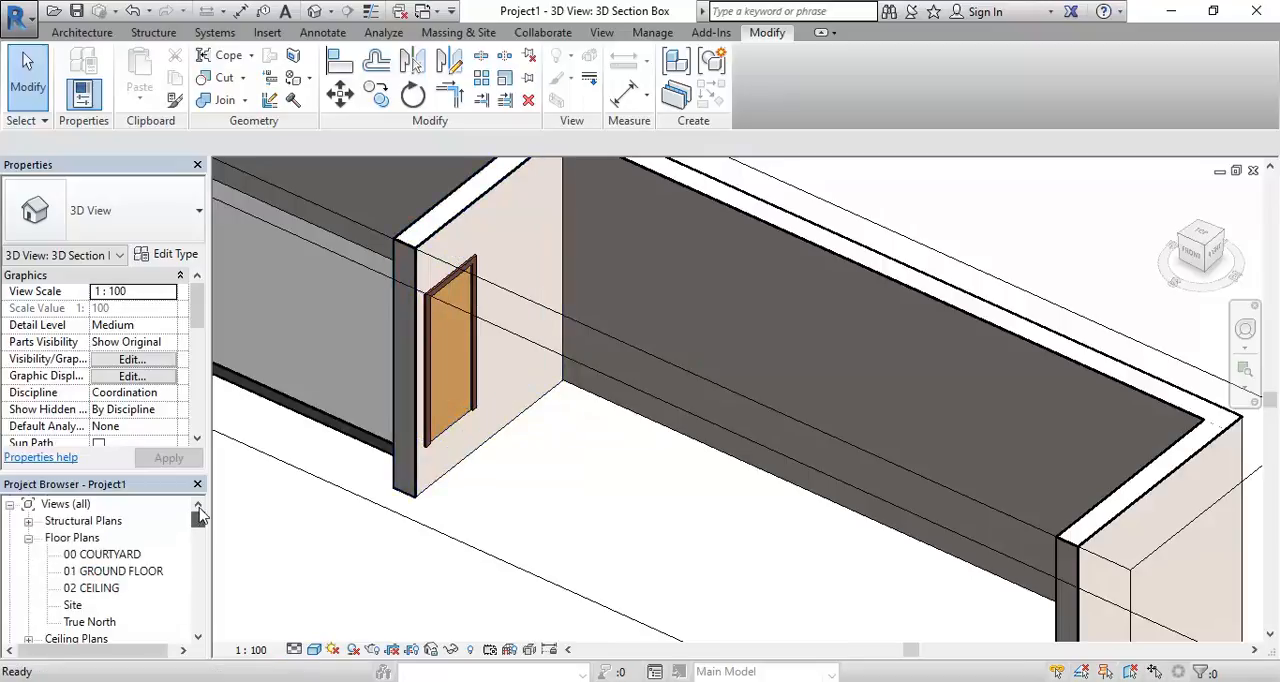
double_click(100, 571)
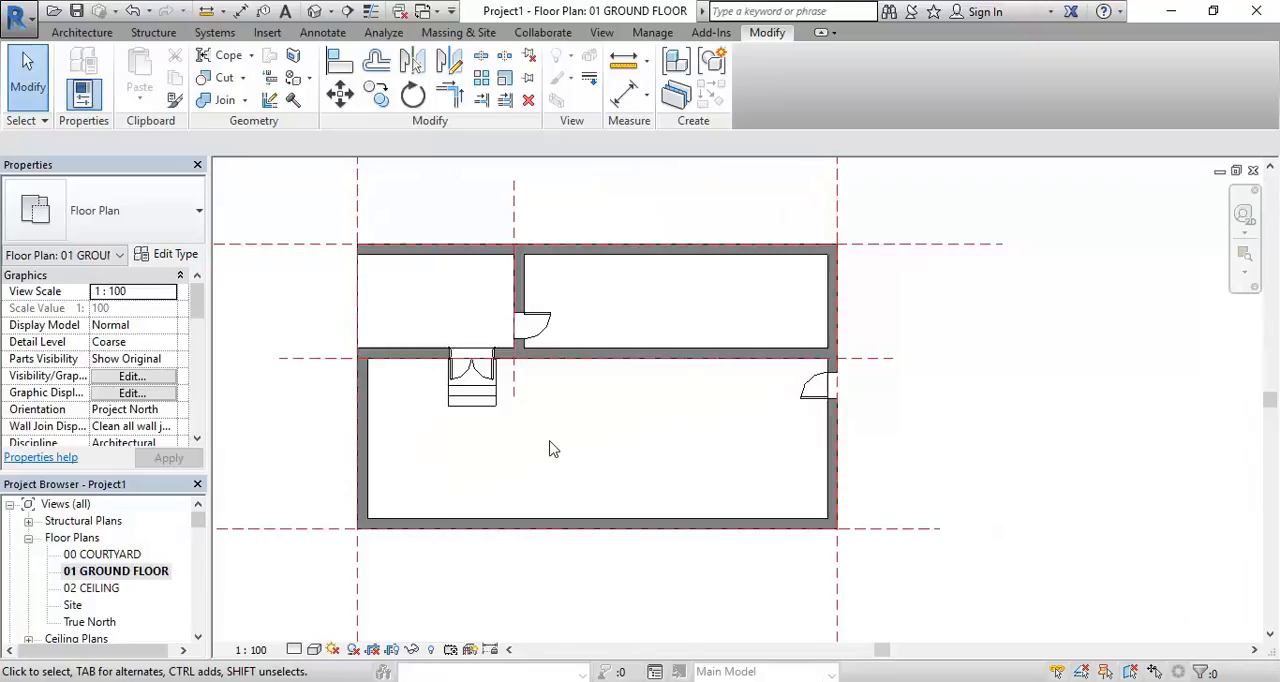
left_click(113, 575)
scroll(654, 303, "up", 3)
middle_click_drag(654, 303, 653, 424)
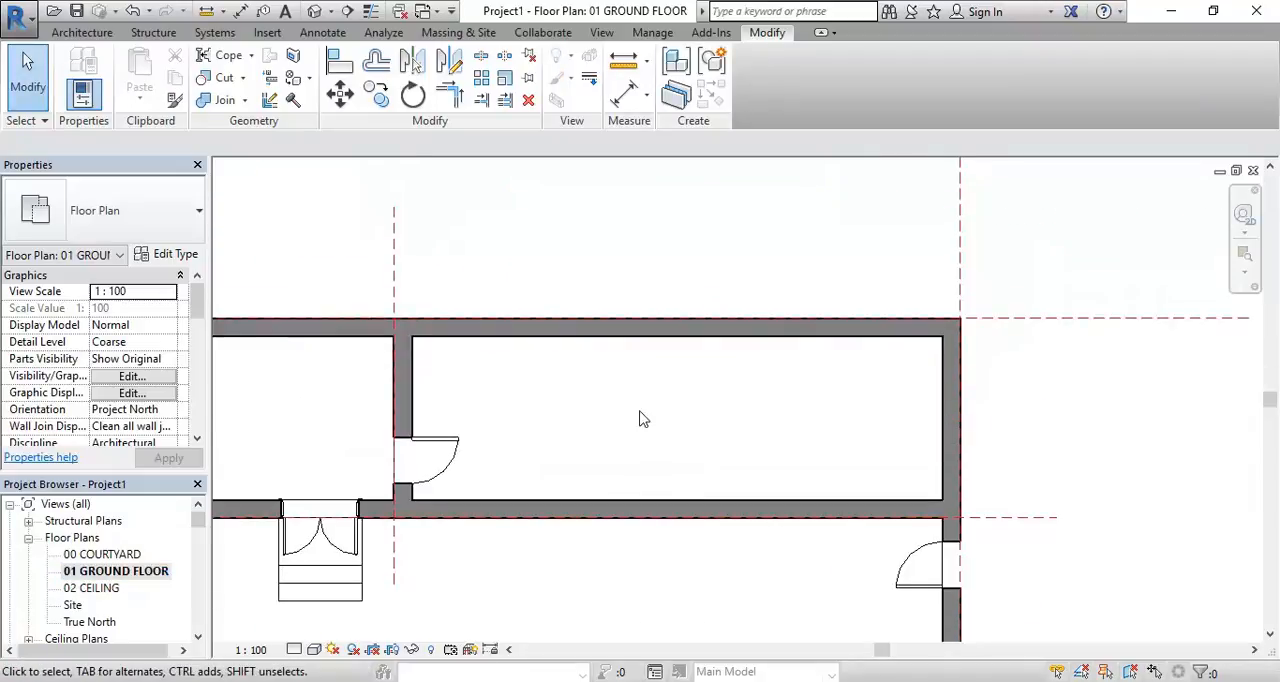
scroll(640, 428, "up", 1)
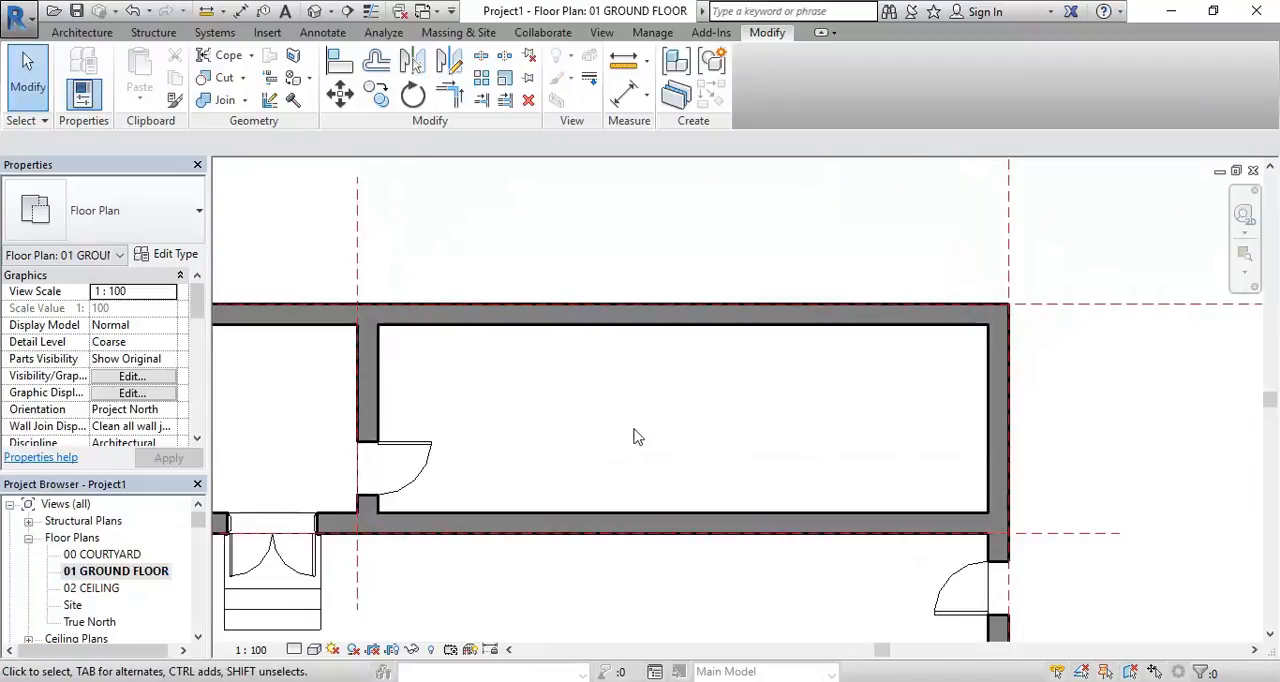
Create a Generic 150mm floor in the long room from an 8900 by 2750 mm rectangular boundary along the inner wall faces
left_click(70, 34)
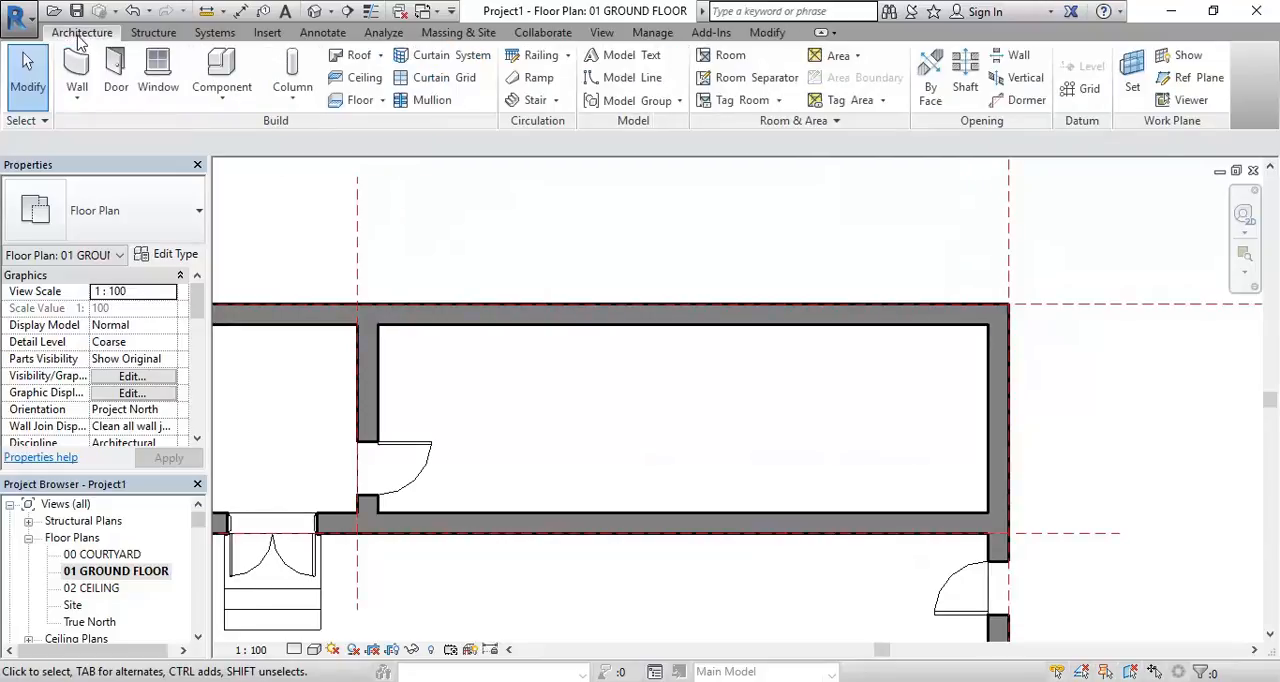
left_click(347, 106)
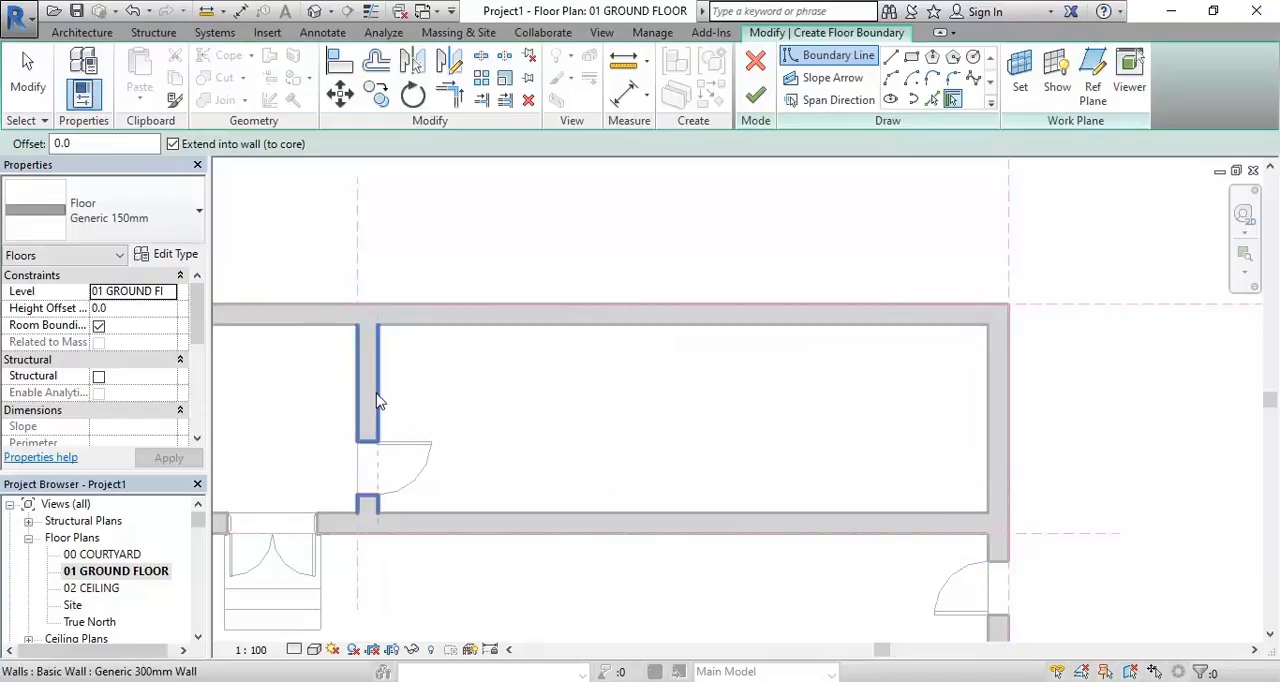
left_click(912, 58)
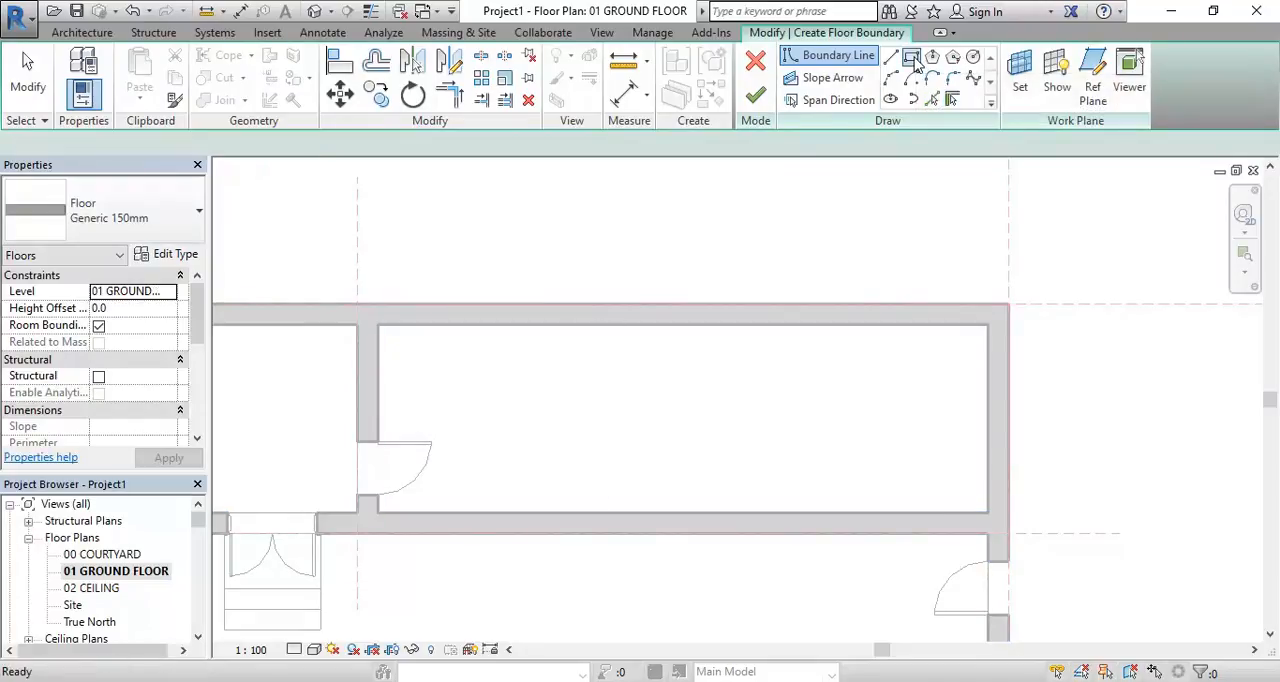
left_click(379, 325)
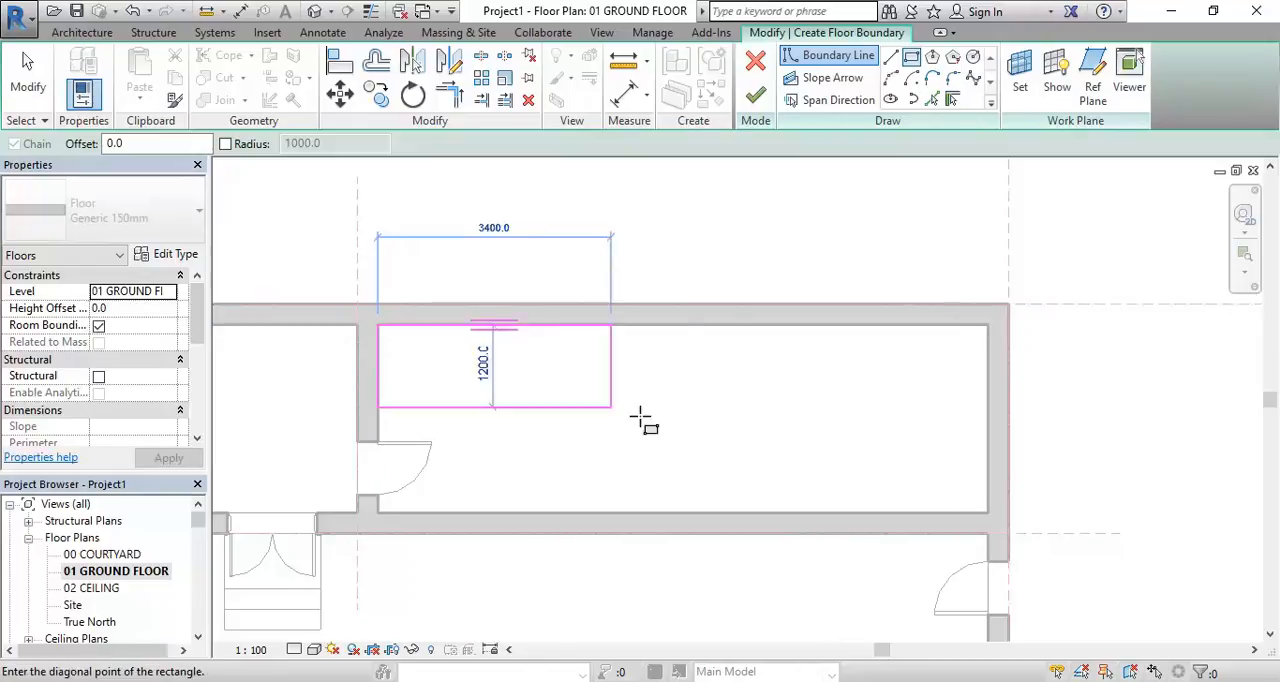
left_click(988, 514)
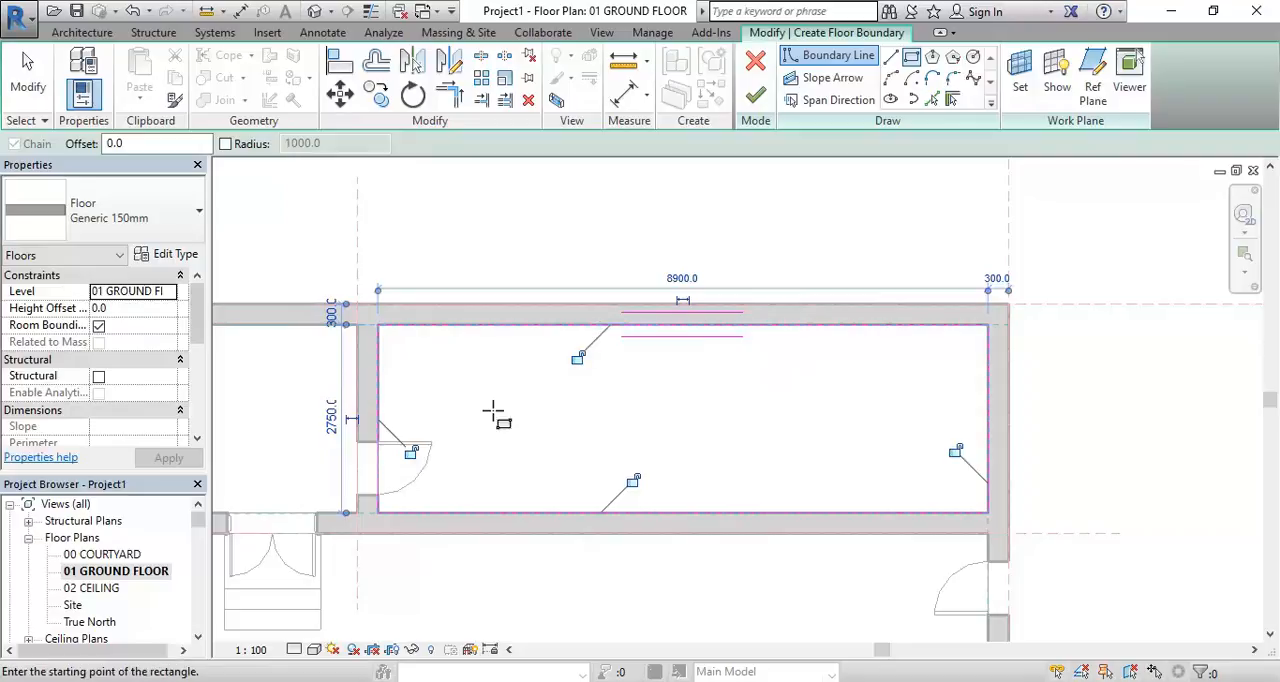
scroll(531, 437, "up", 1)
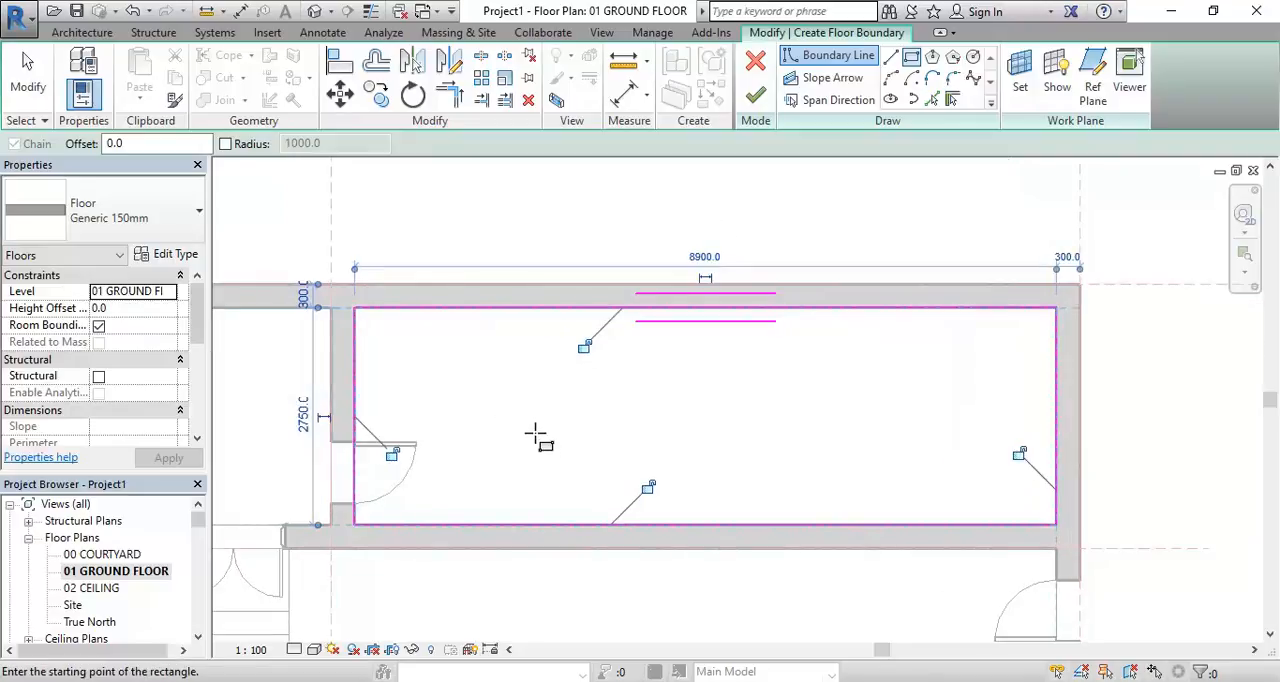
left_click(758, 97)
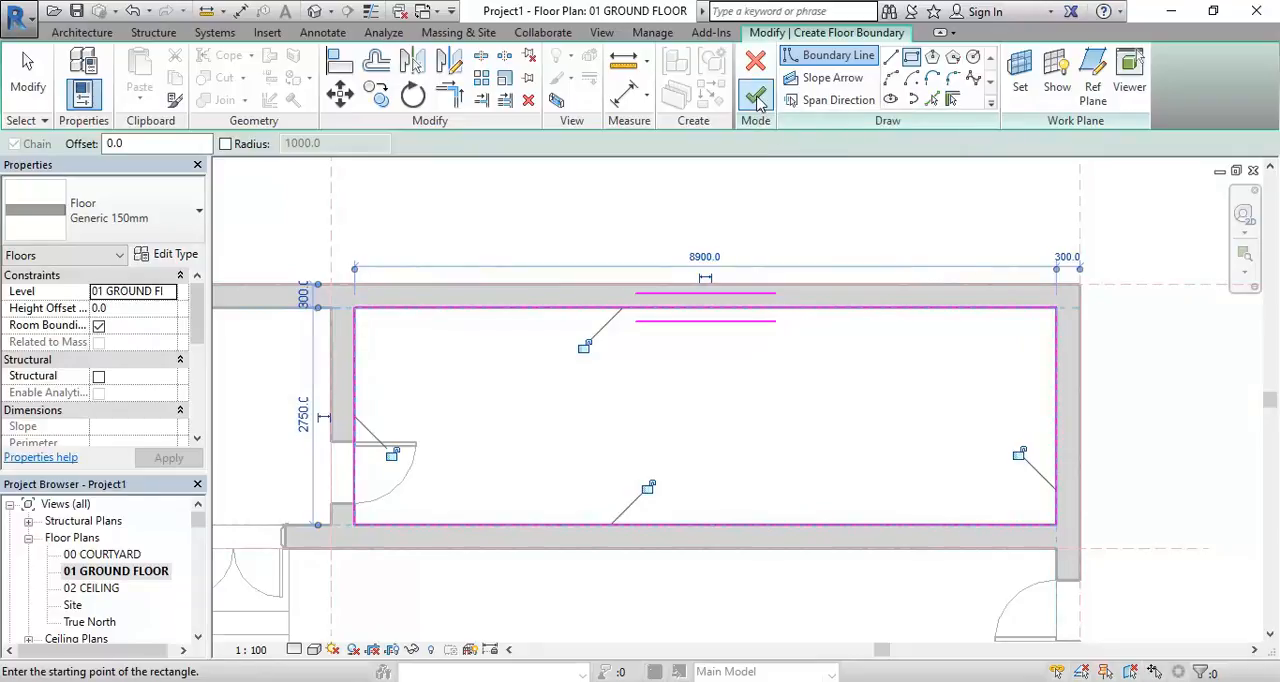
left_click(566, 243)
Open the 3D Section Box view and inspect the new floor in the long room
left_click(200, 524)
left_click_drag(200, 524, 198, 536)
double_click(82, 540)
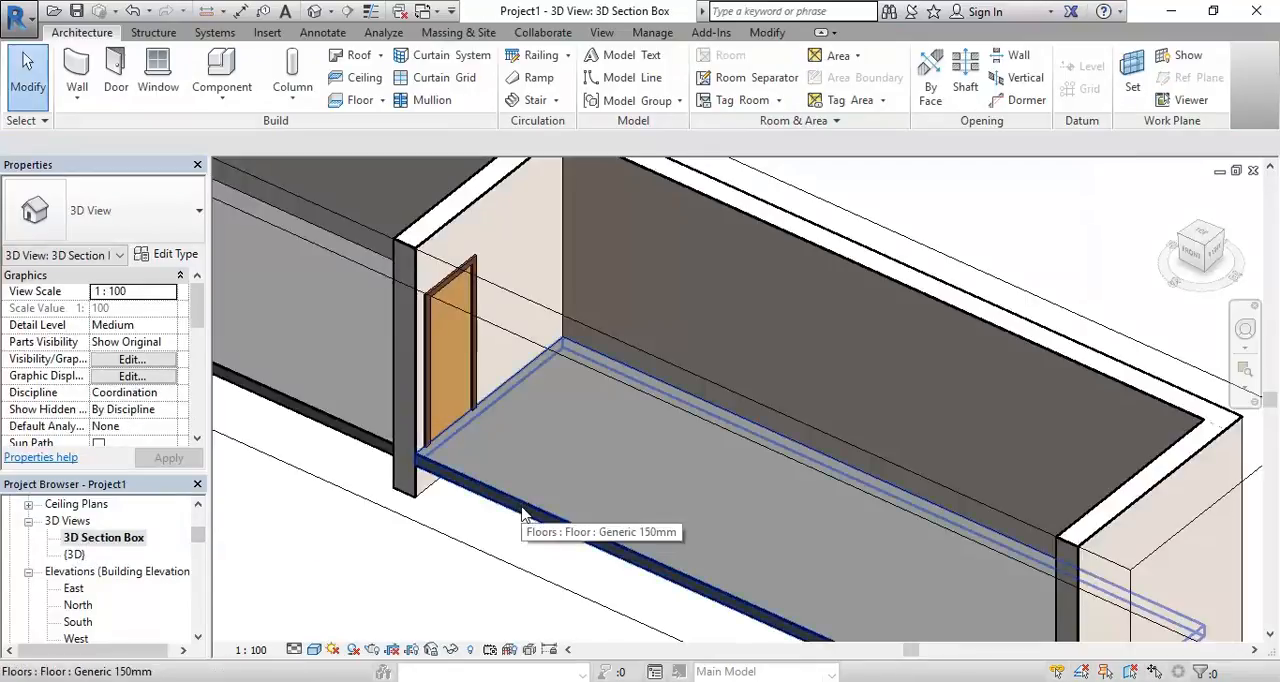
left_click(522, 513)
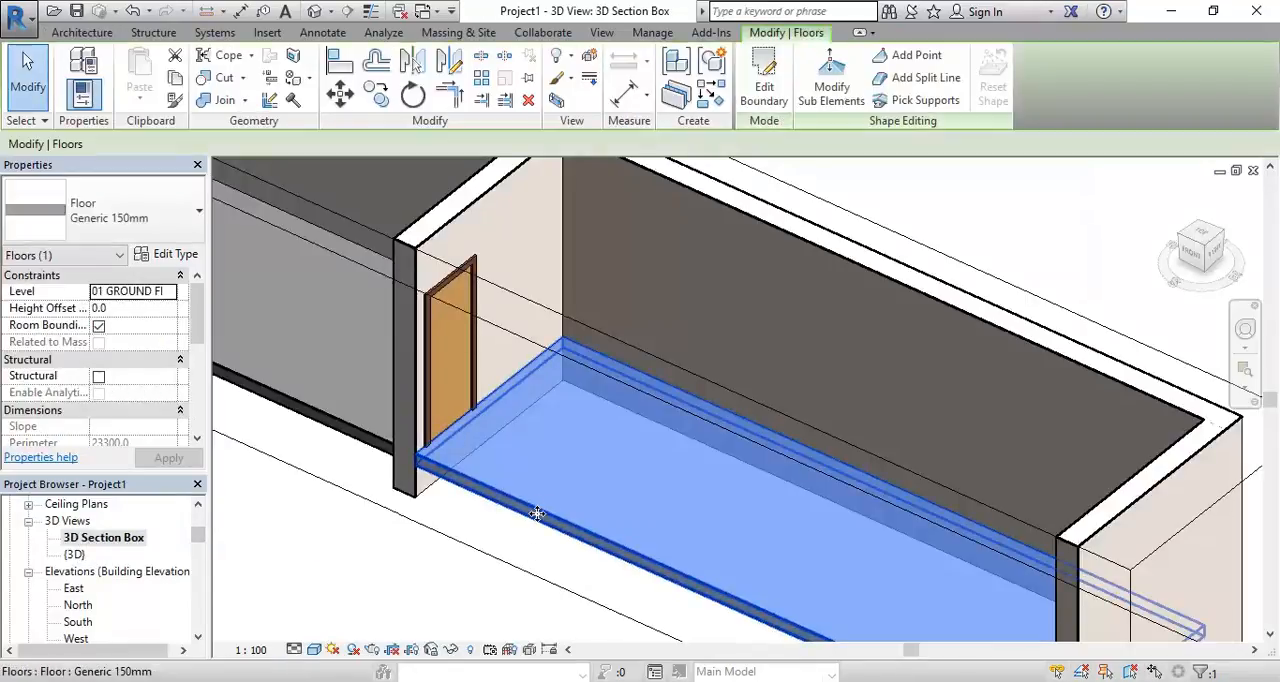
left_click(537, 548)
scroll(537, 549, "down", 1)
middle_click_drag(537, 549, 473, 545)
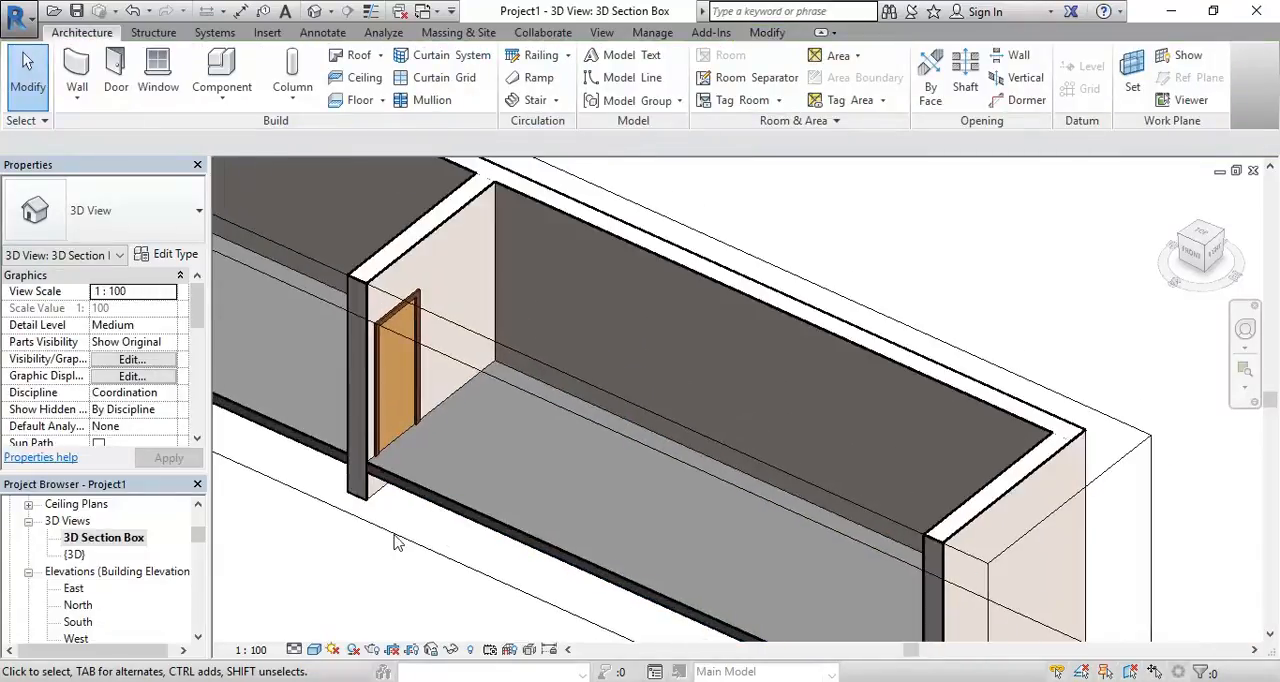
Go back to the 01 GROUND FLOOR floor plan at the newly floored room
left_click(198, 510)
scroll(198, 510, "up", 3)
double_click(107, 575)
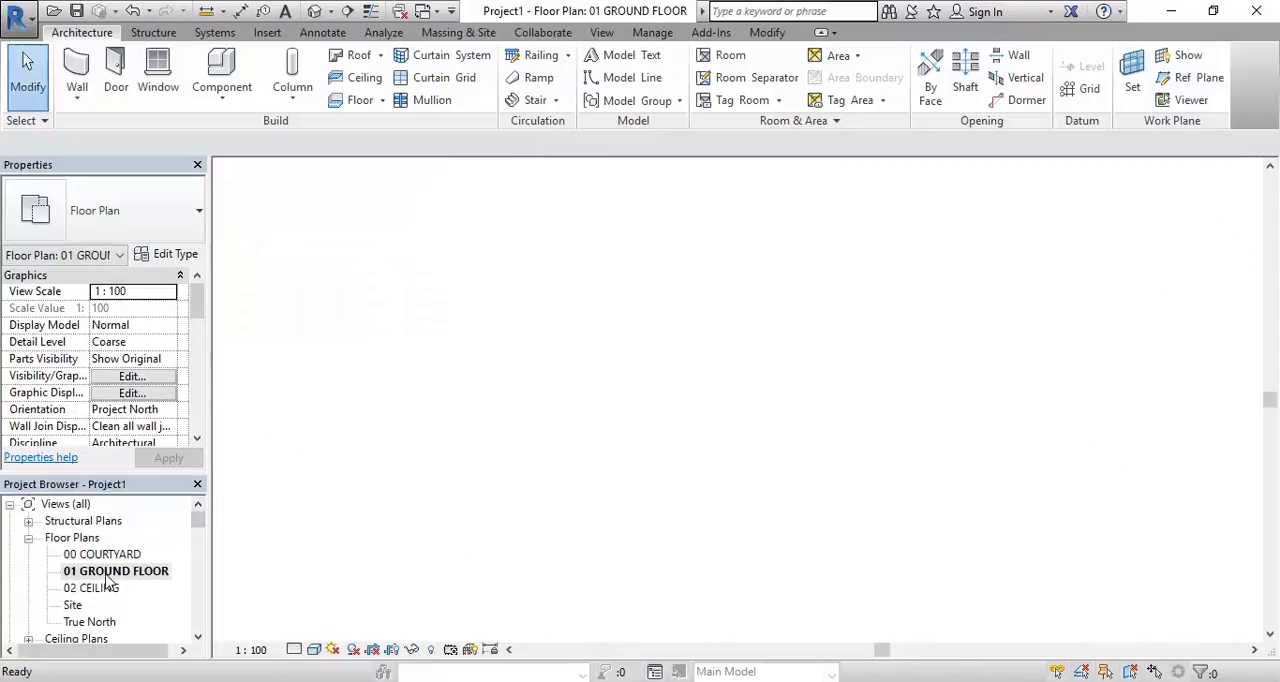
middle_click_drag(506, 360, 522, 382)
scroll(537, 350, "up", 1)
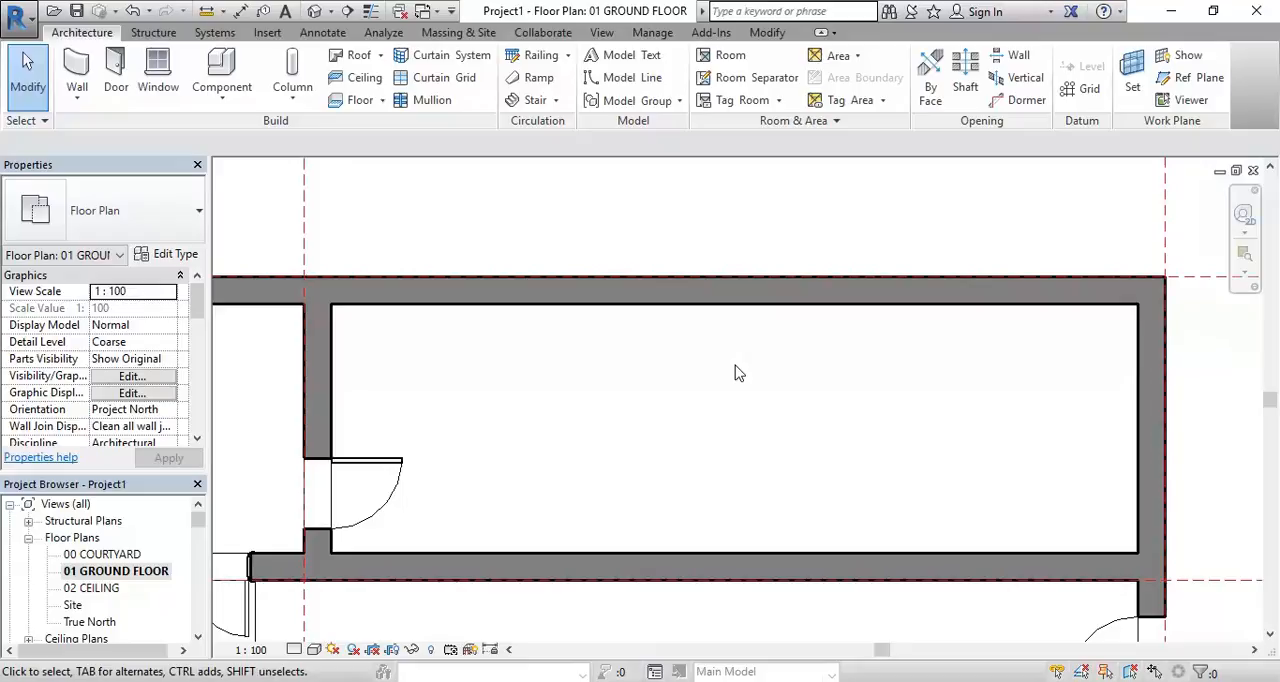
Start a Model In-Place component and enlarge the category dialog to browse the available family categories
left_click(216, 100)
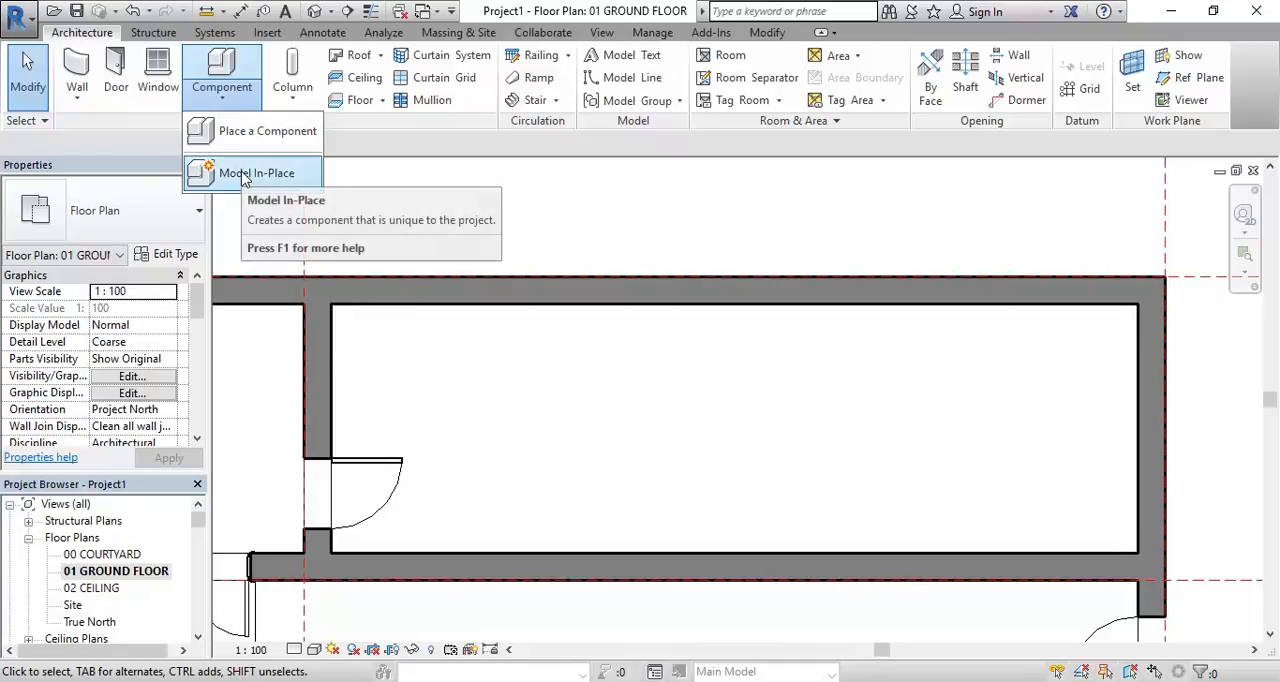
left_click(243, 177)
left_click_drag(677, 117, 600, 120)
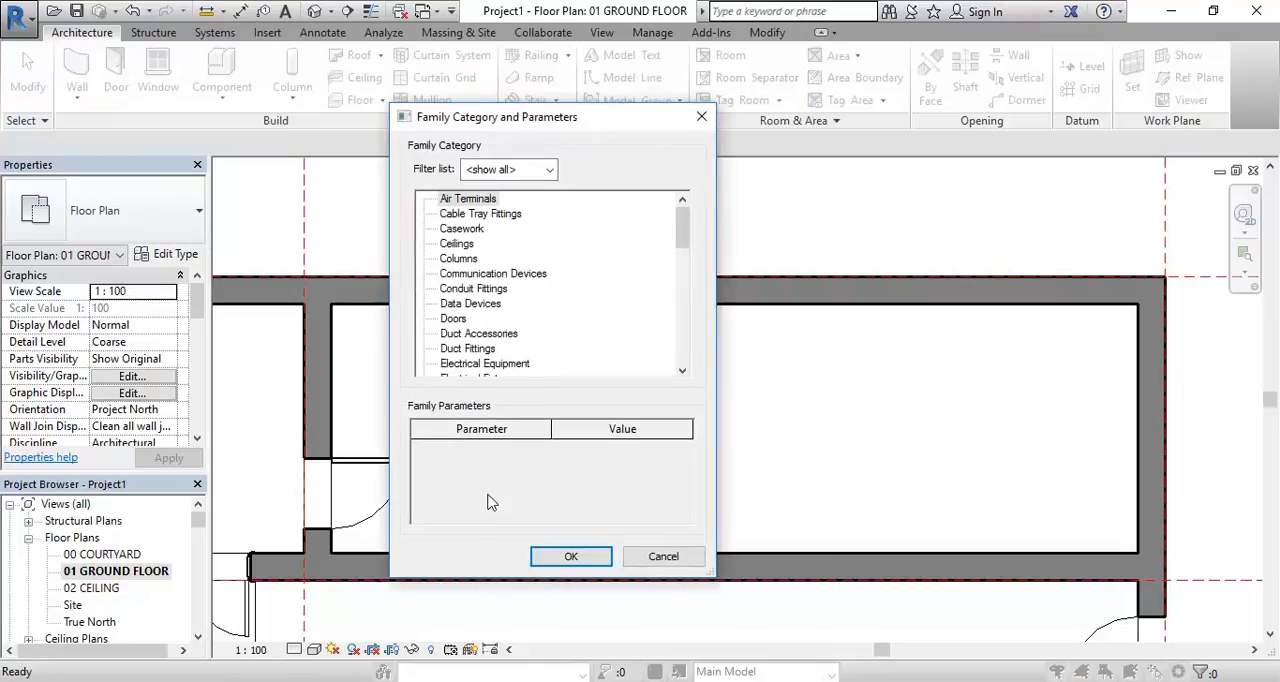
left_click_drag(686, 228, 694, 326)
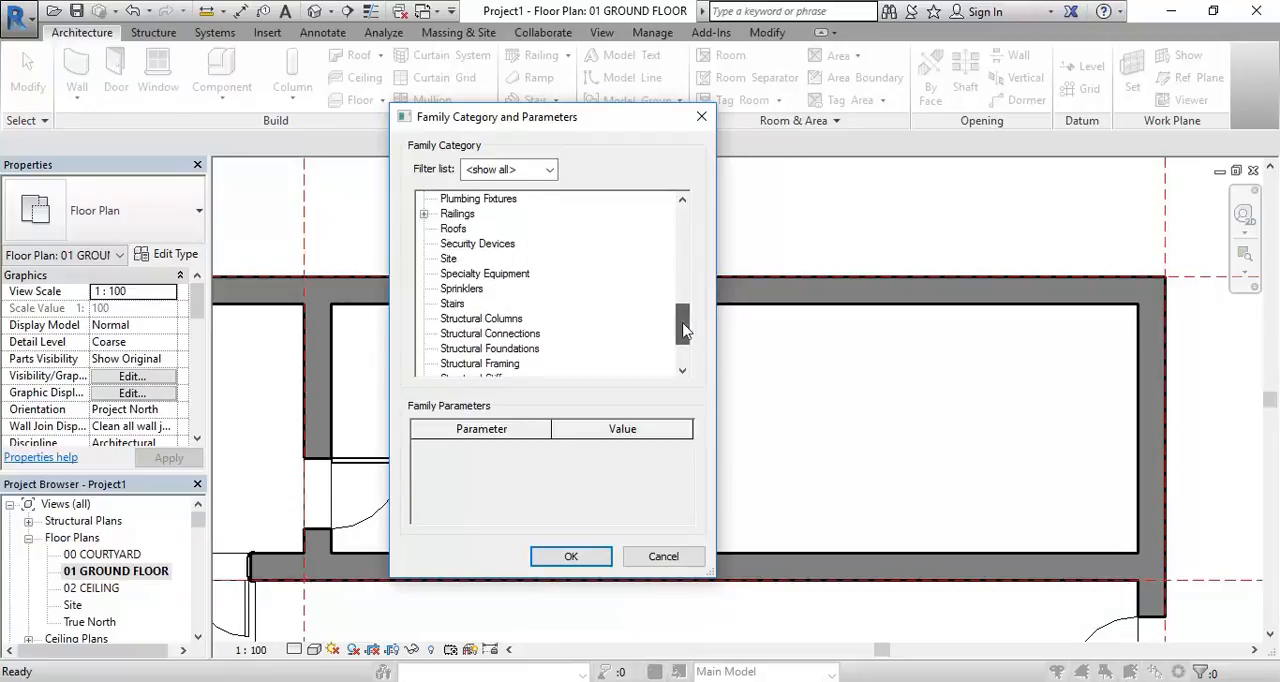
left_click(455, 303)
left_click_drag(686, 337, 688, 256)
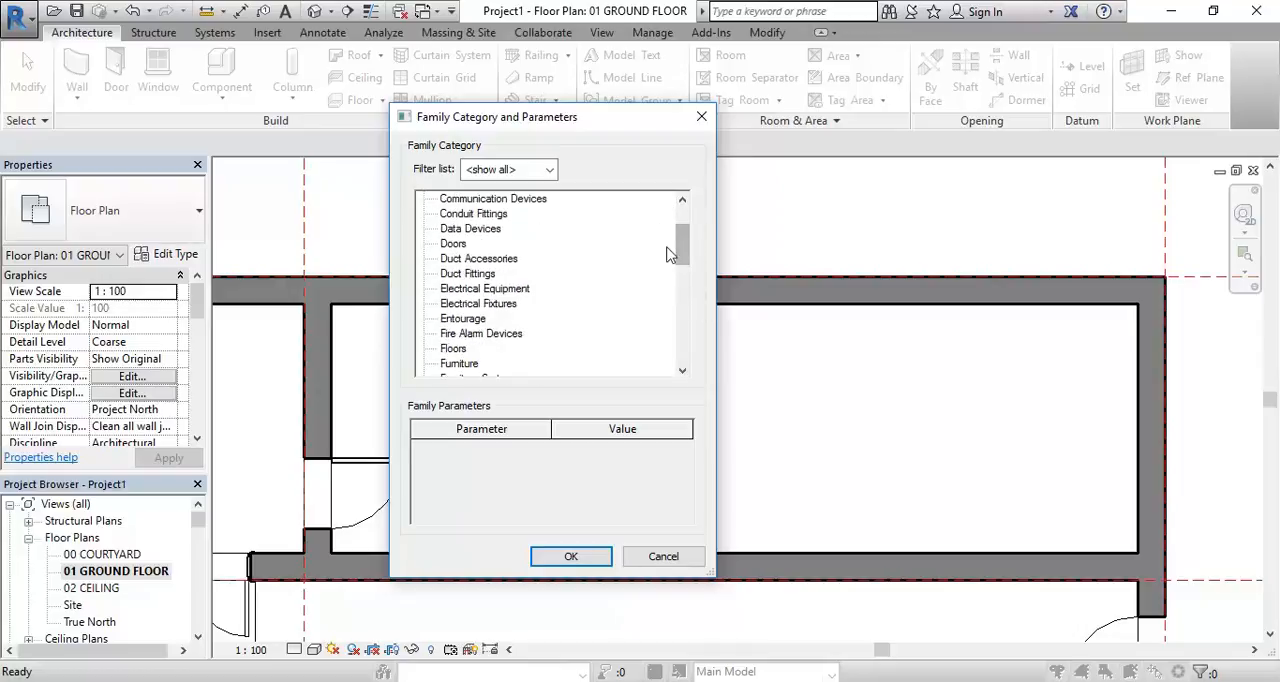
left_click_drag(545, 120, 372, 40)
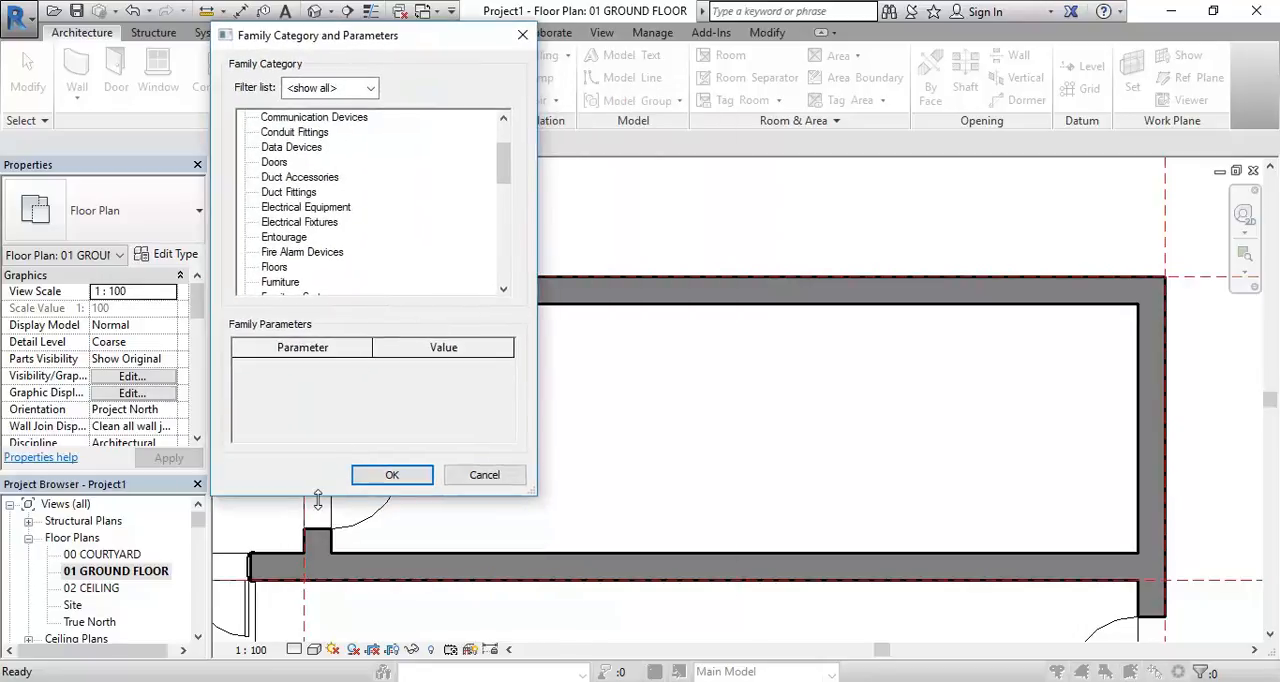
left_click_drag(320, 497, 325, 666)
left_click_drag(511, 309, 510, 245)
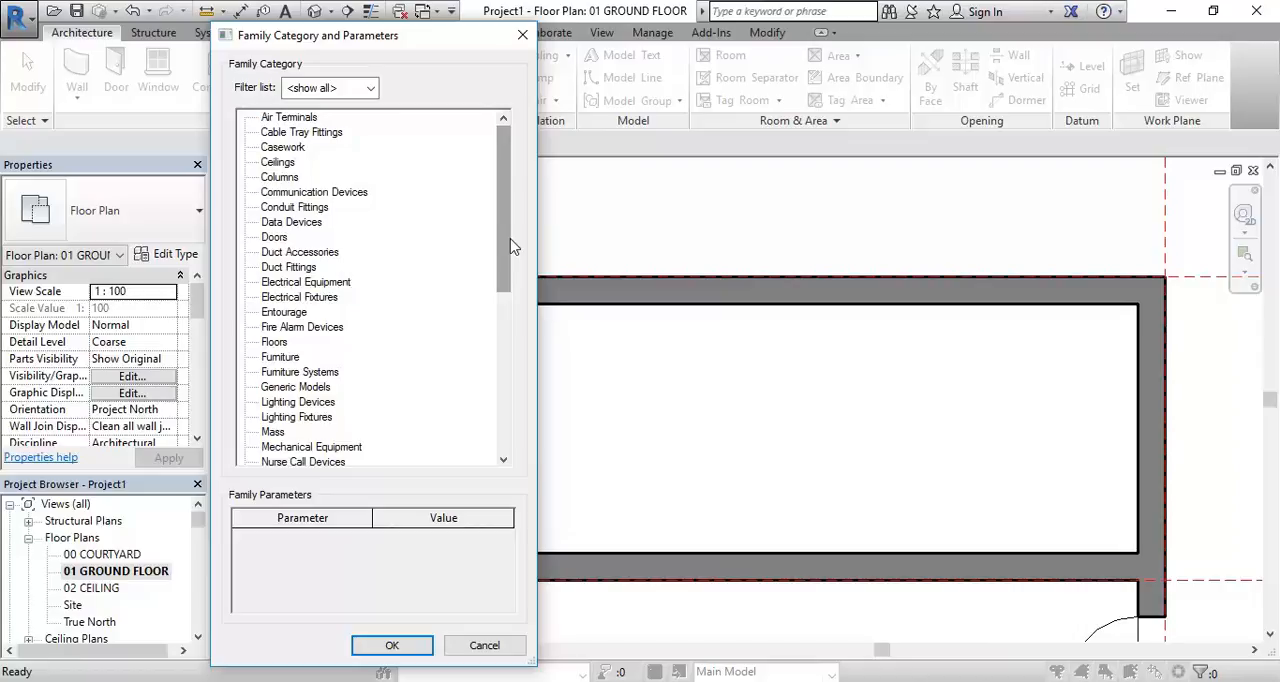
Assign the Casework category to the in-place component and name it Vanity Unit
left_click(272, 357)
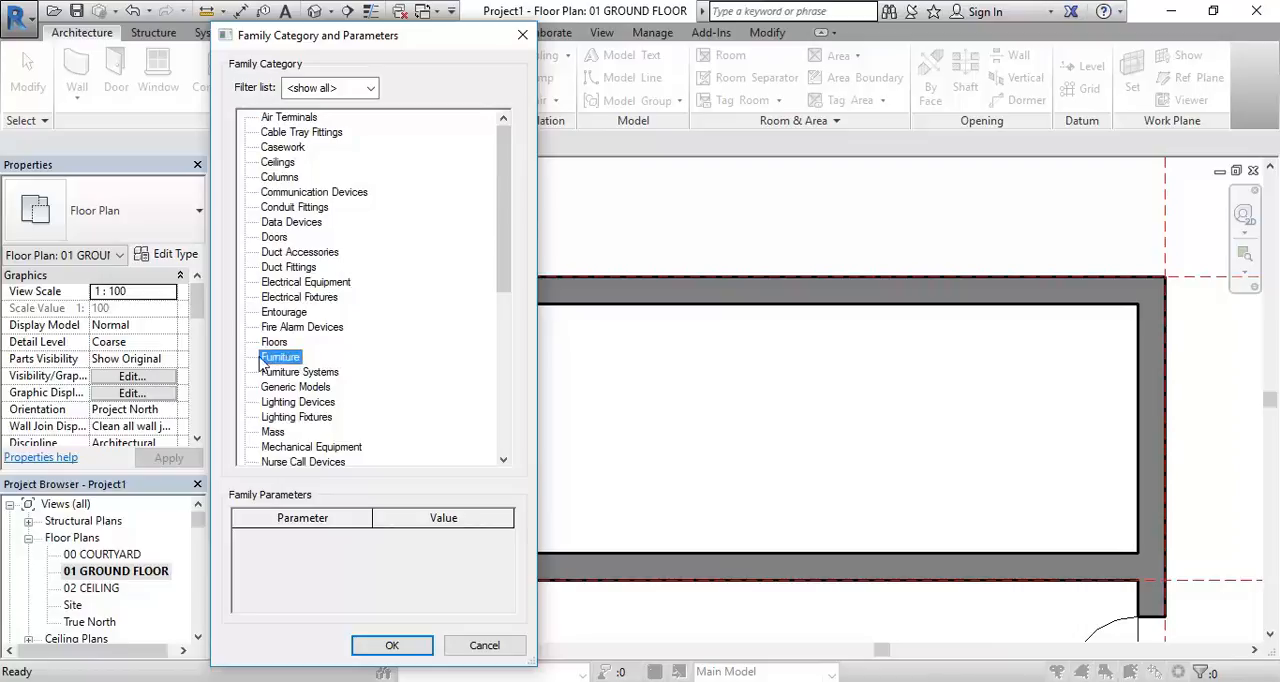
left_click(283, 148)
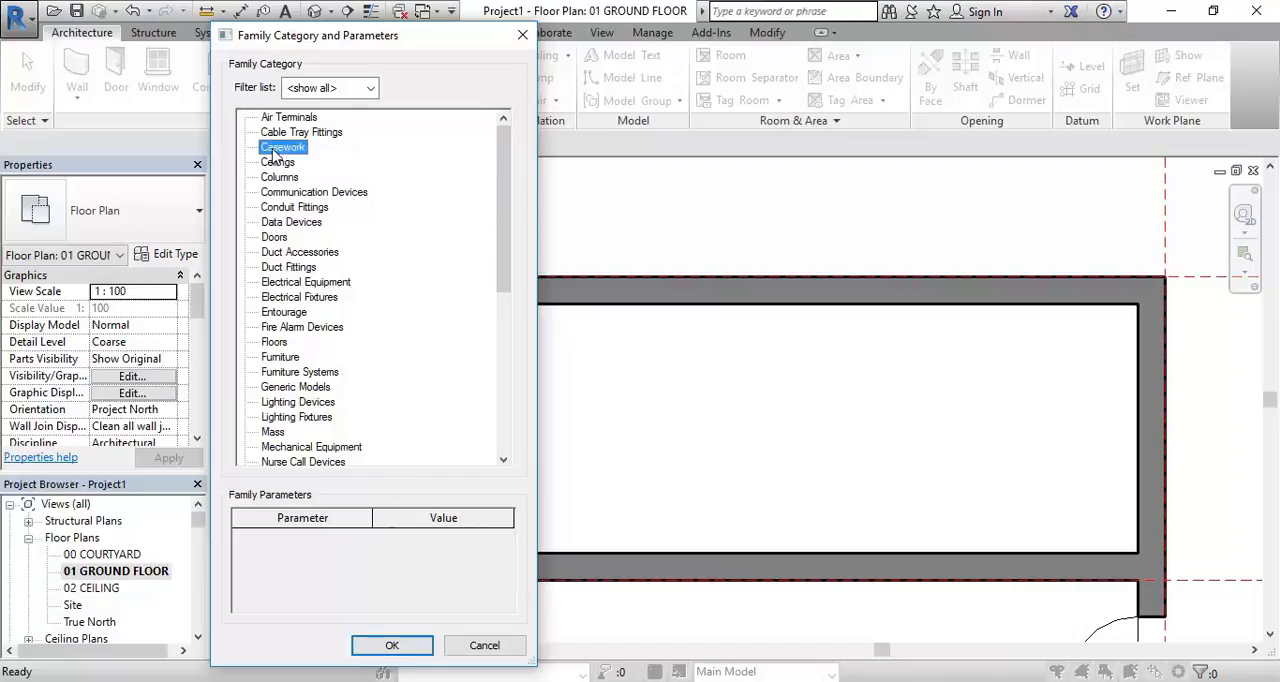
left_click(392, 647)
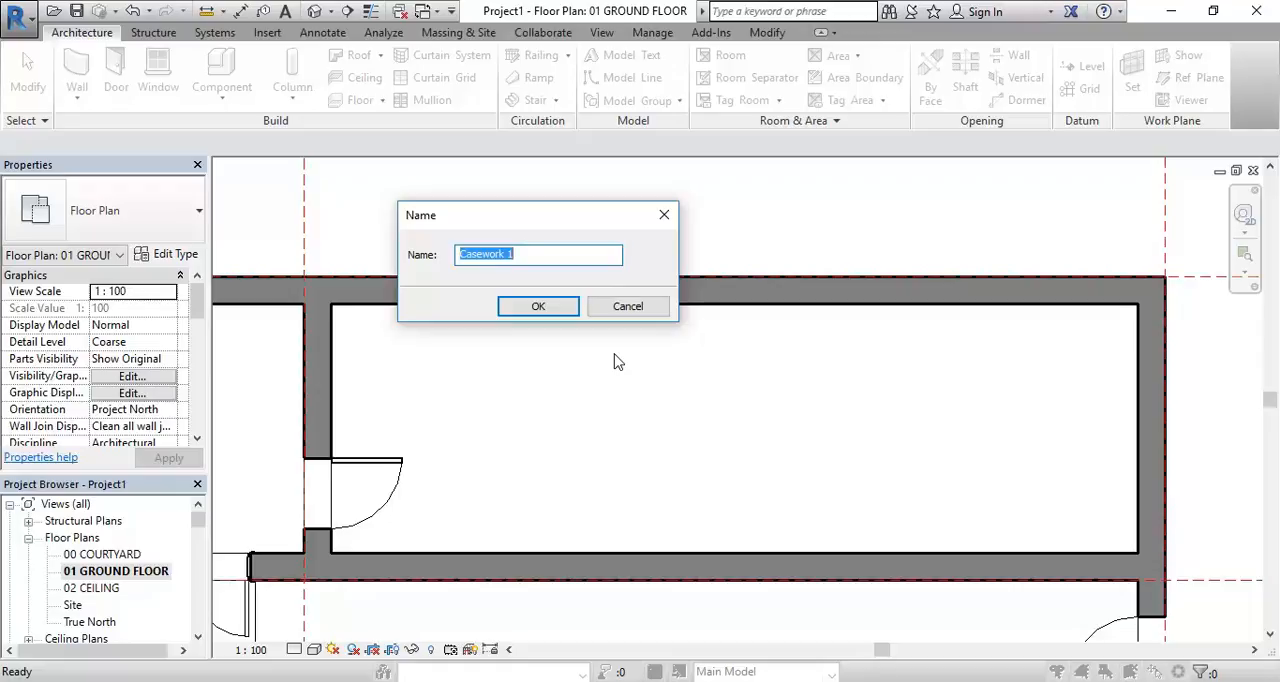
type("Vanity Unit")
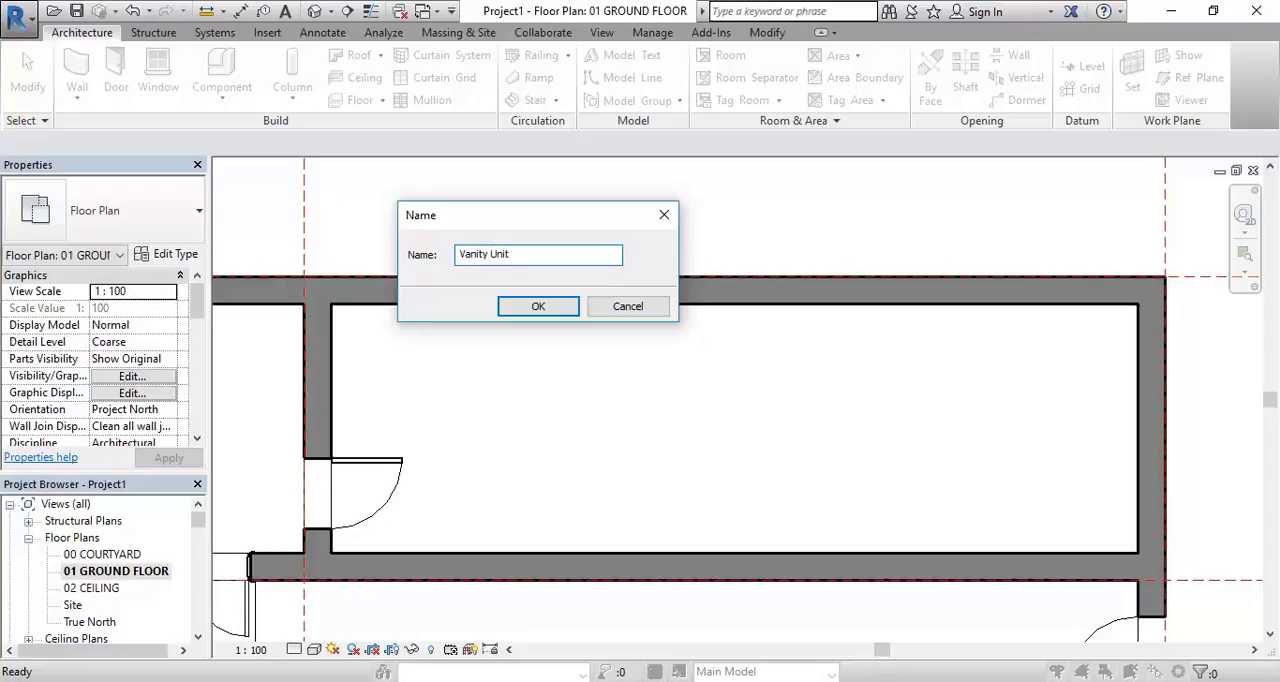
left_click(524, 308)
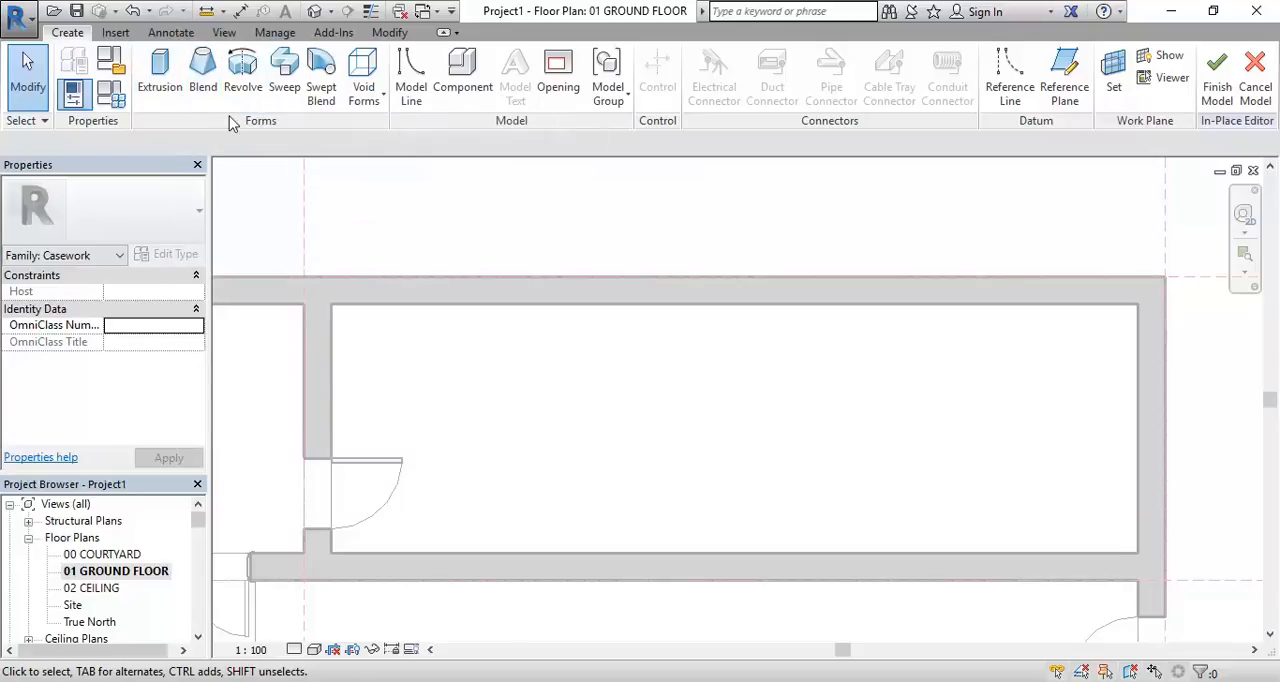
Start a solid extrusion and sketch a rectangle about 3100 by 500 mm against the inner face of the long room's upper wall
left_click(160, 91)
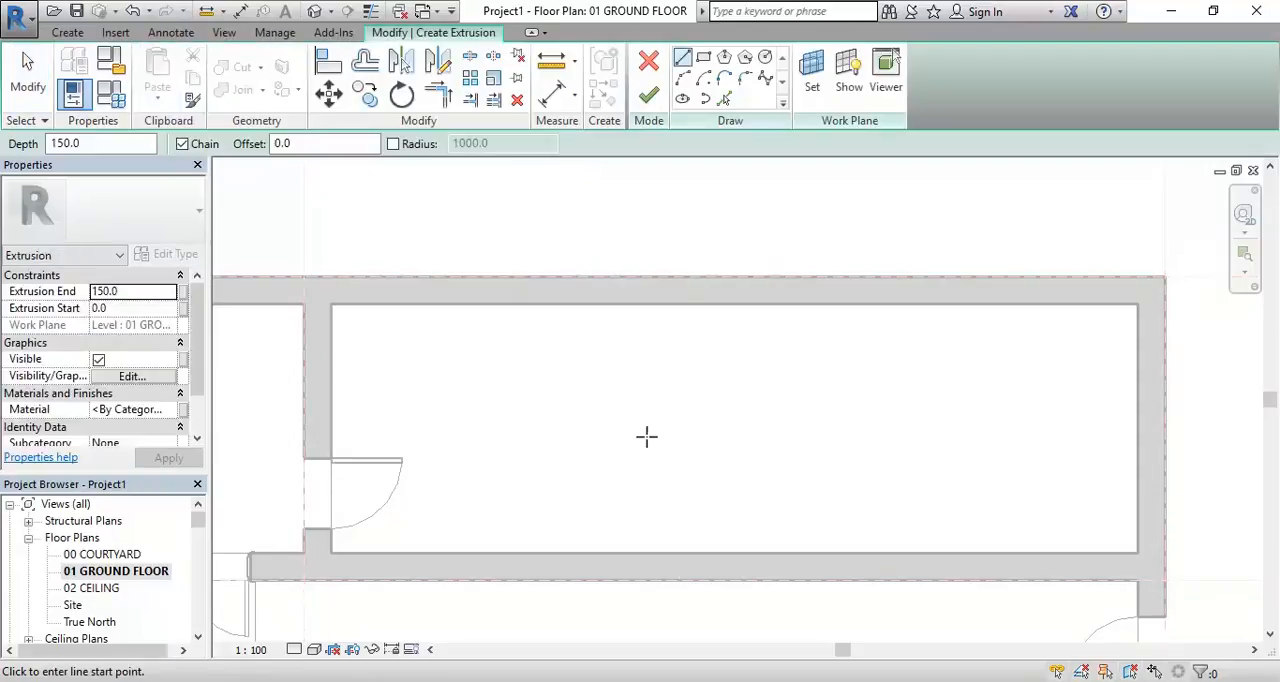
scroll(674, 303, "up", 2)
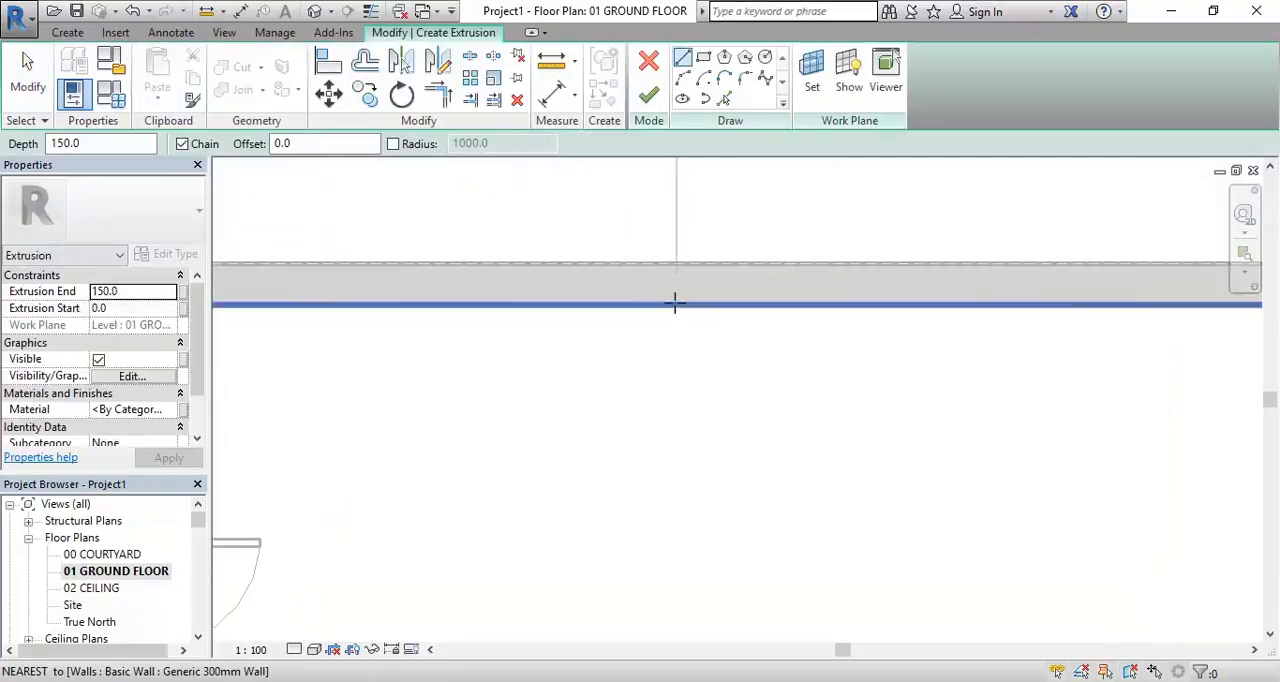
scroll(600, 449, "down", 1)
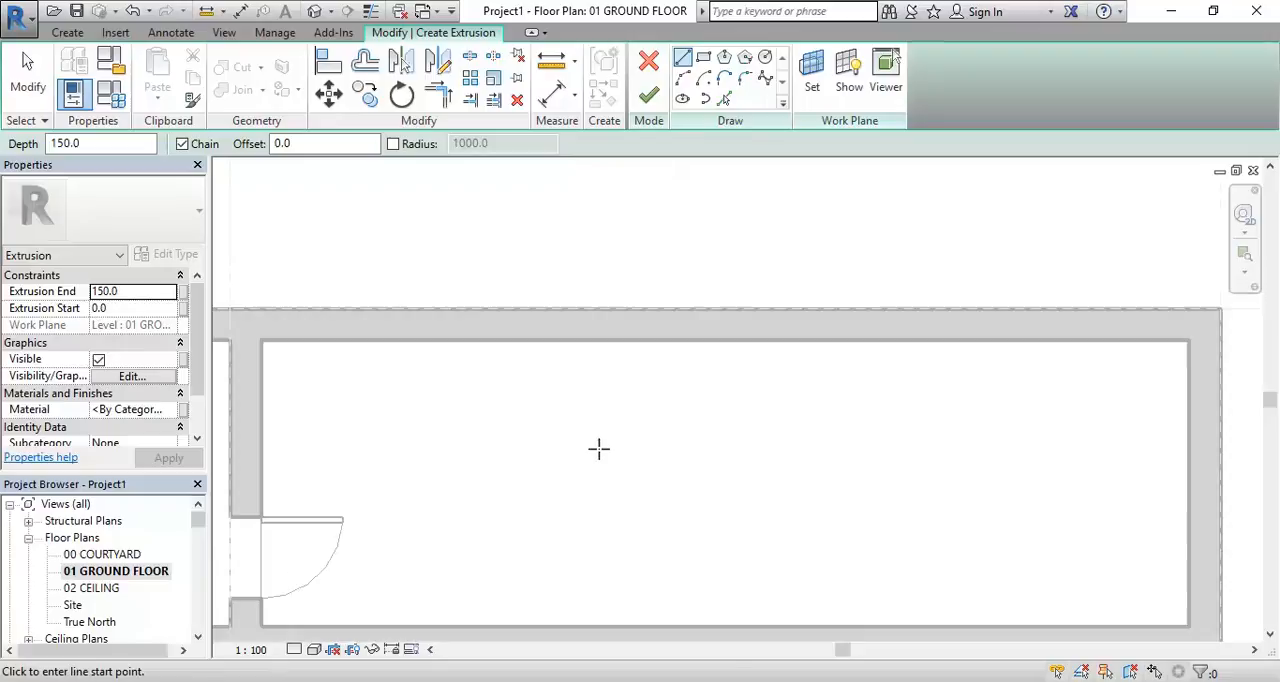
mouse_move(720, 384)
middle_mouse_down()
mouse_move(626, 449)
mouse_move(709, 375)
middle_mouse_up()
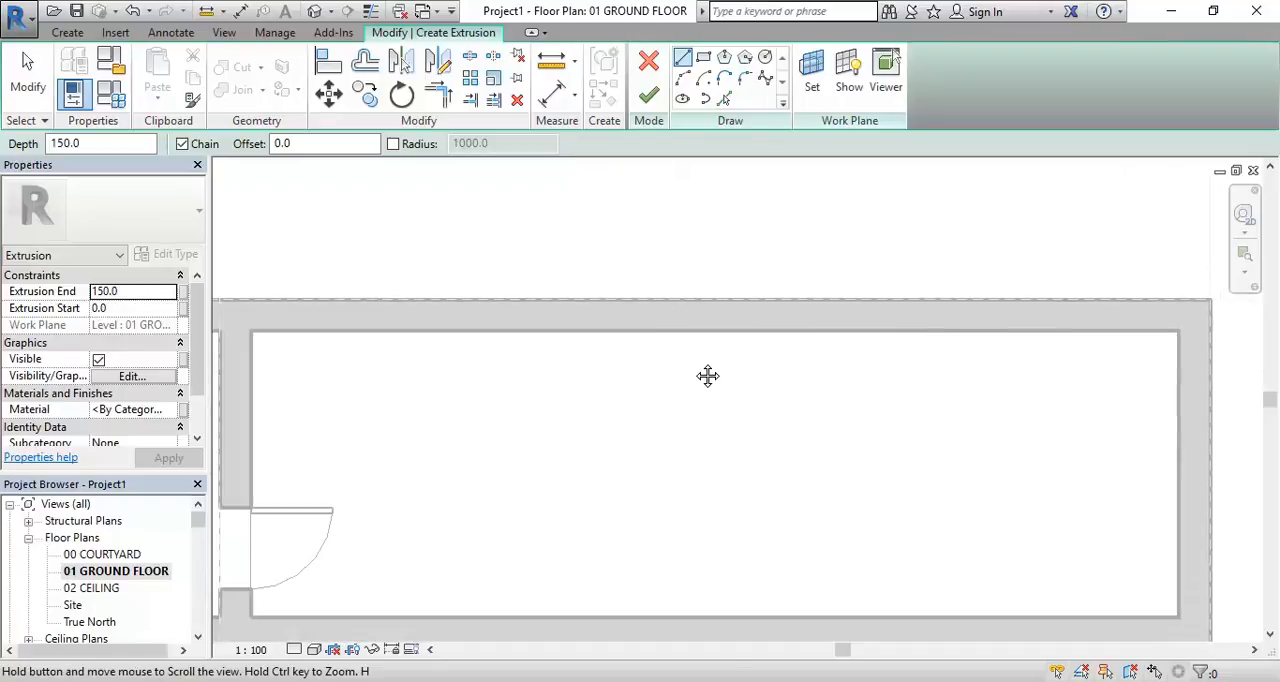
scroll(681, 354, "up", 1)
scroll(681, 354, "up", 1)
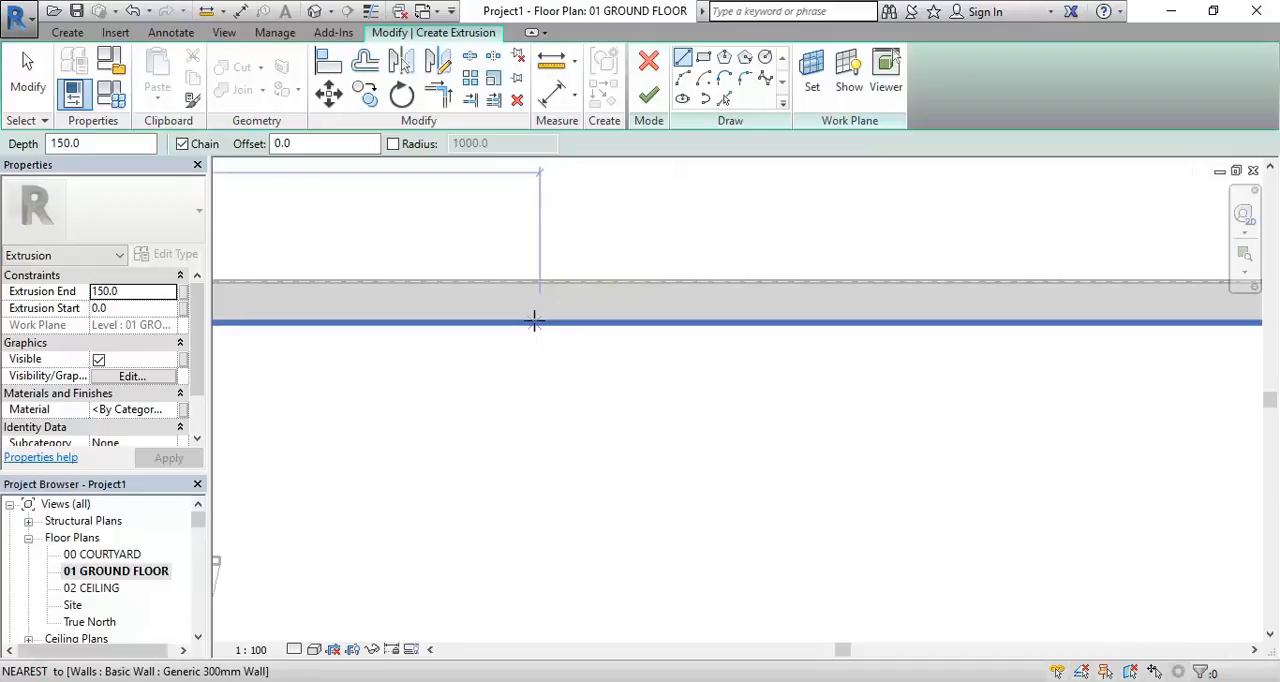
middle_click_drag(577, 351, 527, 371)
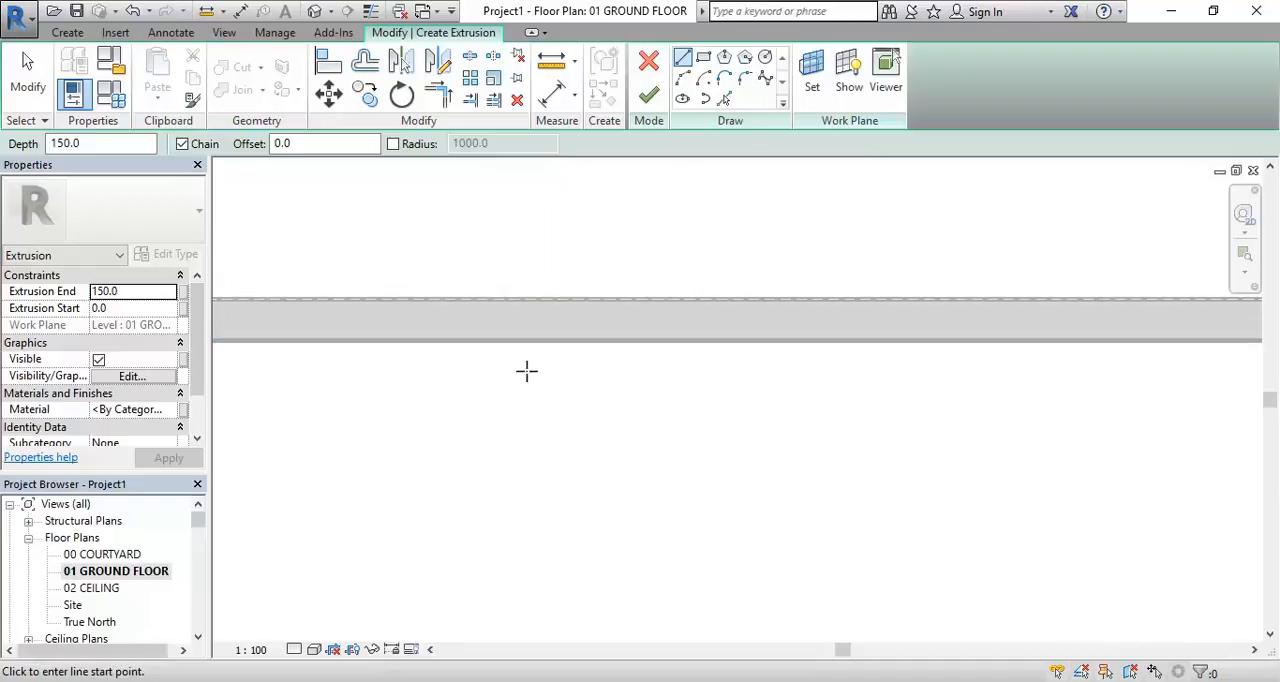
left_click(703, 57)
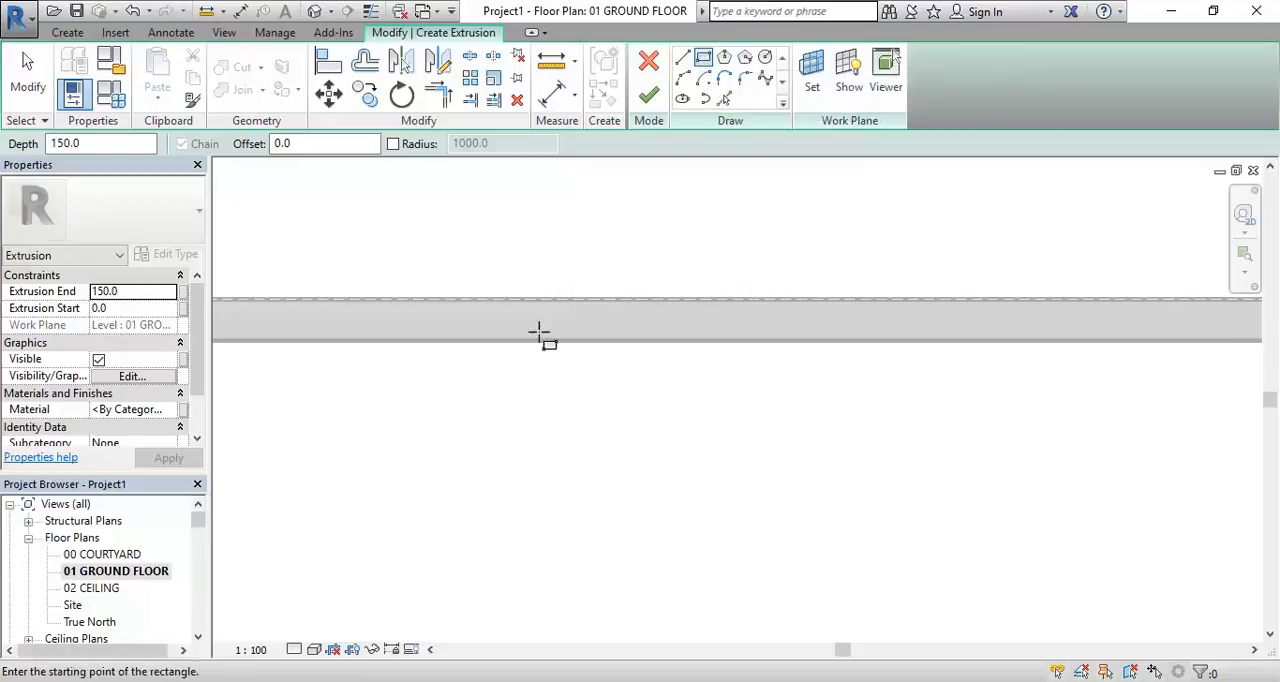
left_click(503, 339)
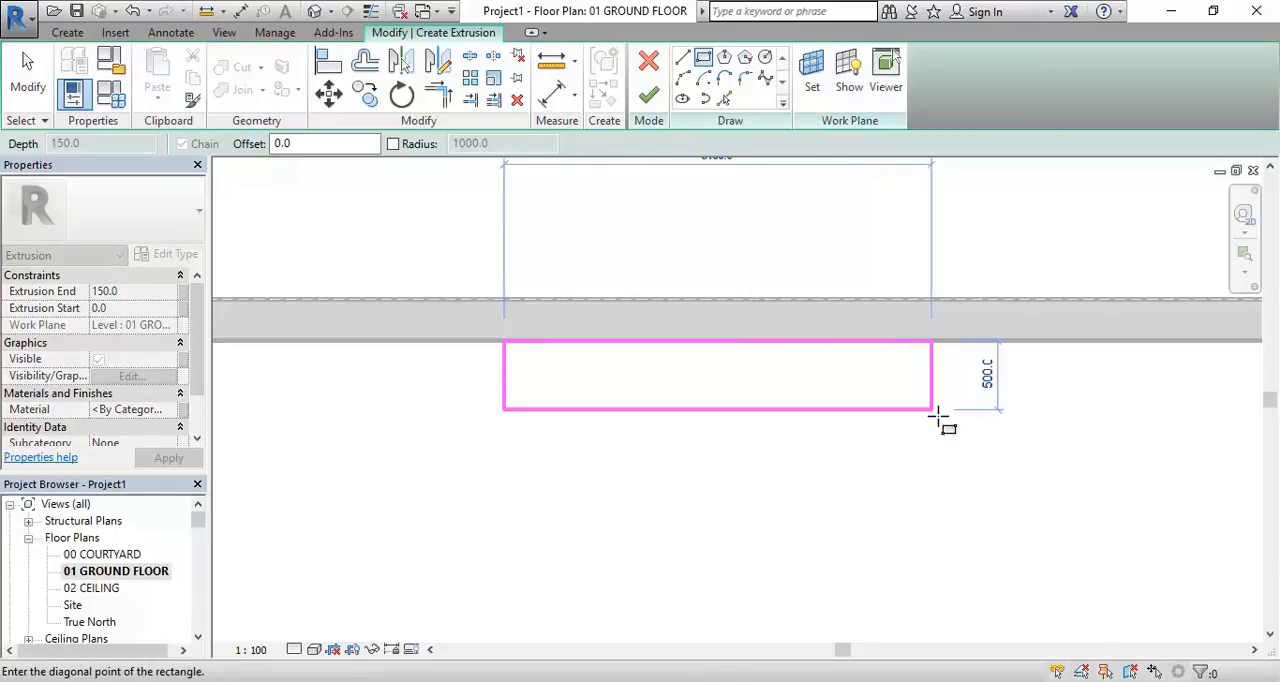
left_click(934, 412)
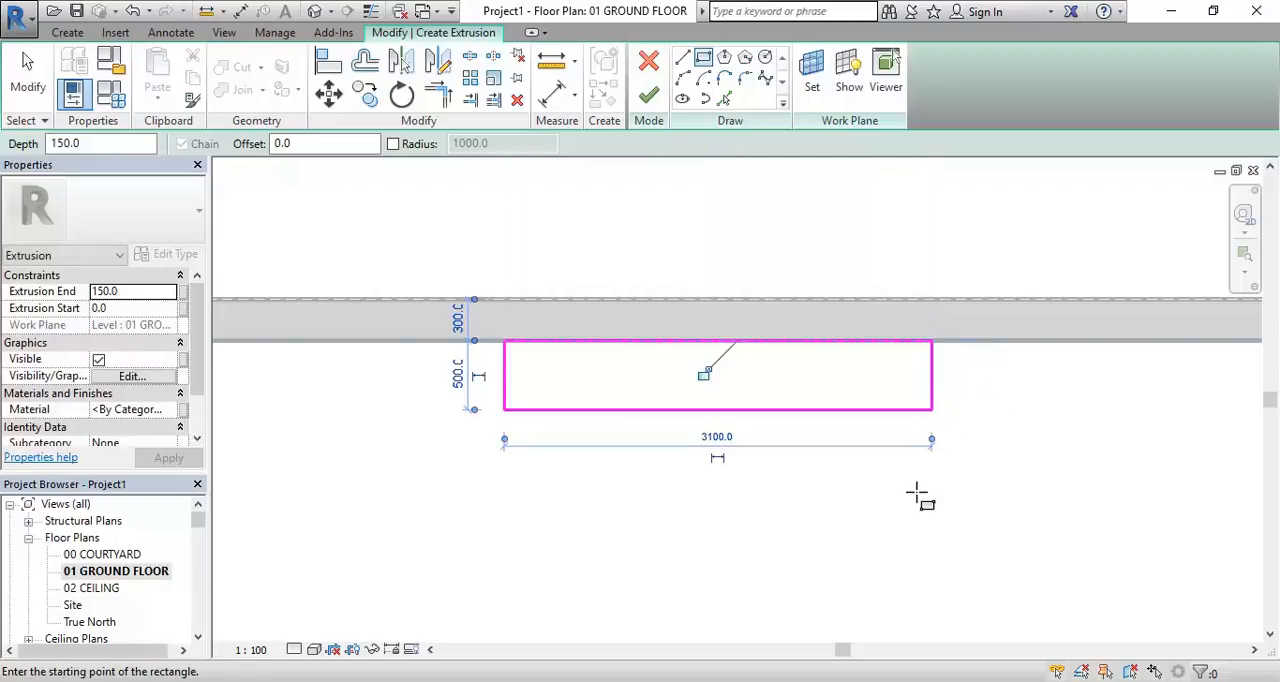
right_click(586, 182)
left_click(589, 200)
right_click(589, 198)
left_click(626, 211)
Set the length of the rectangular extrusion profile along the wall to 3000 mm
scroll(600, 264, "up", 1)
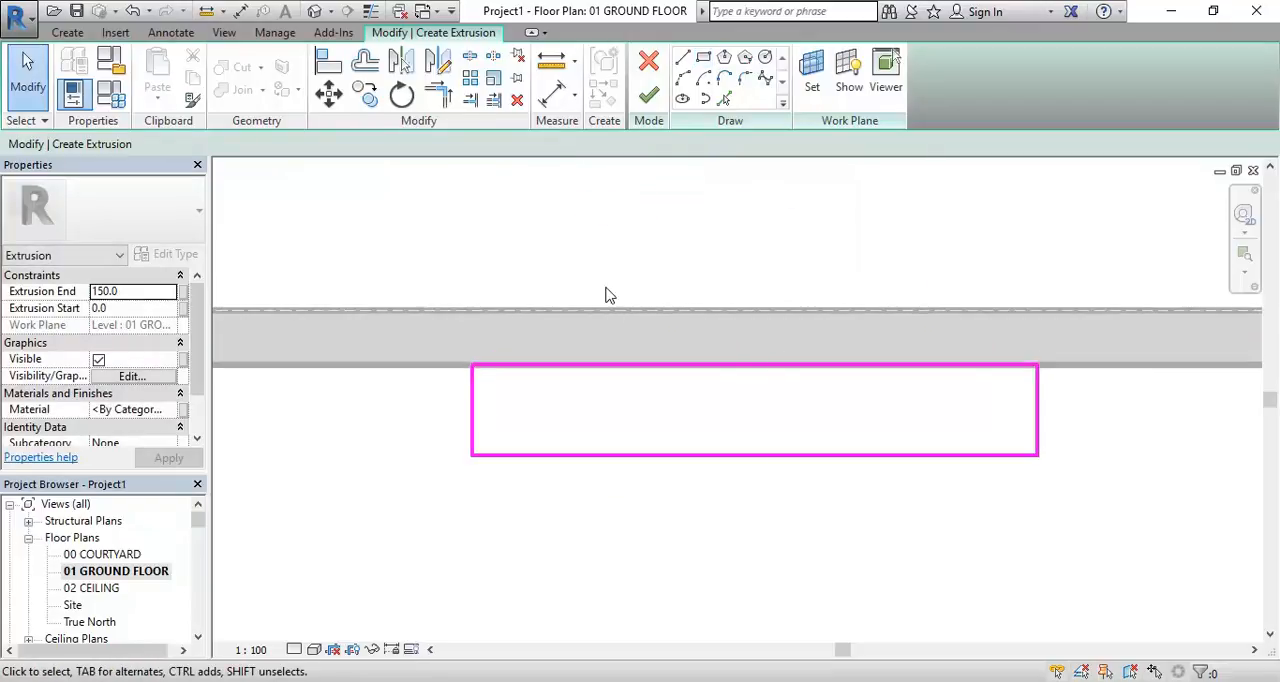
left_click(474, 427)
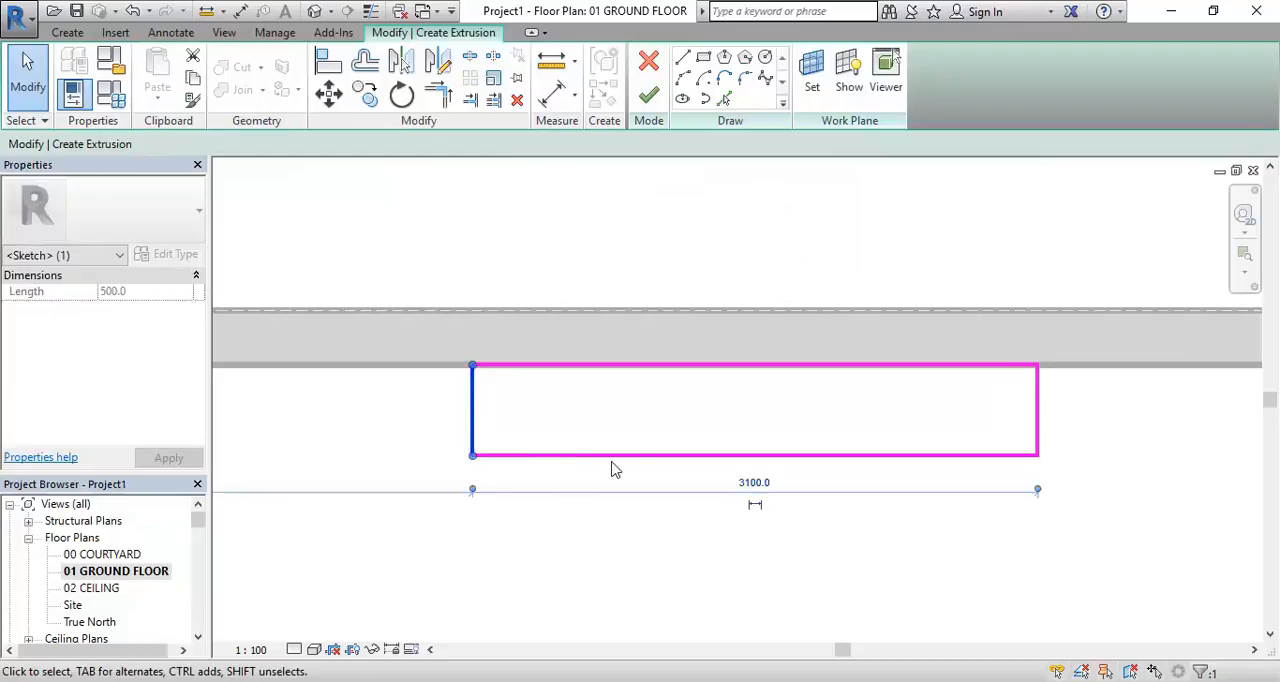
left_click(753, 484)
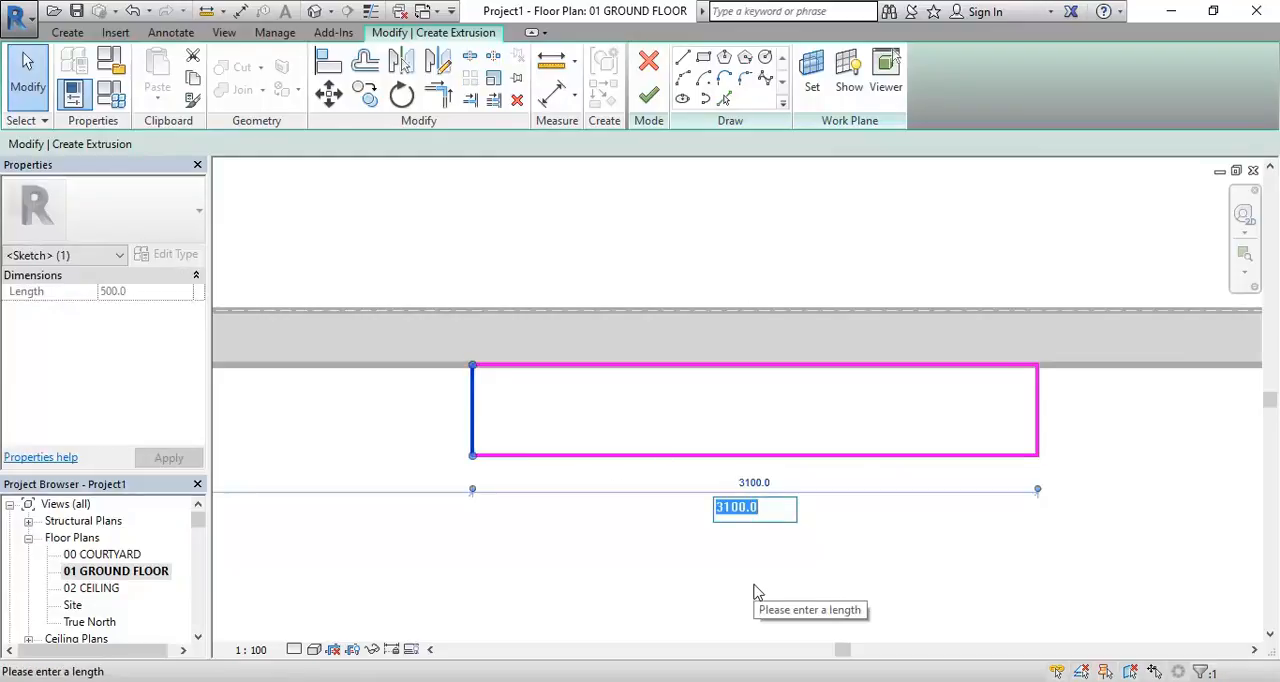
type("3000")
key("Return")
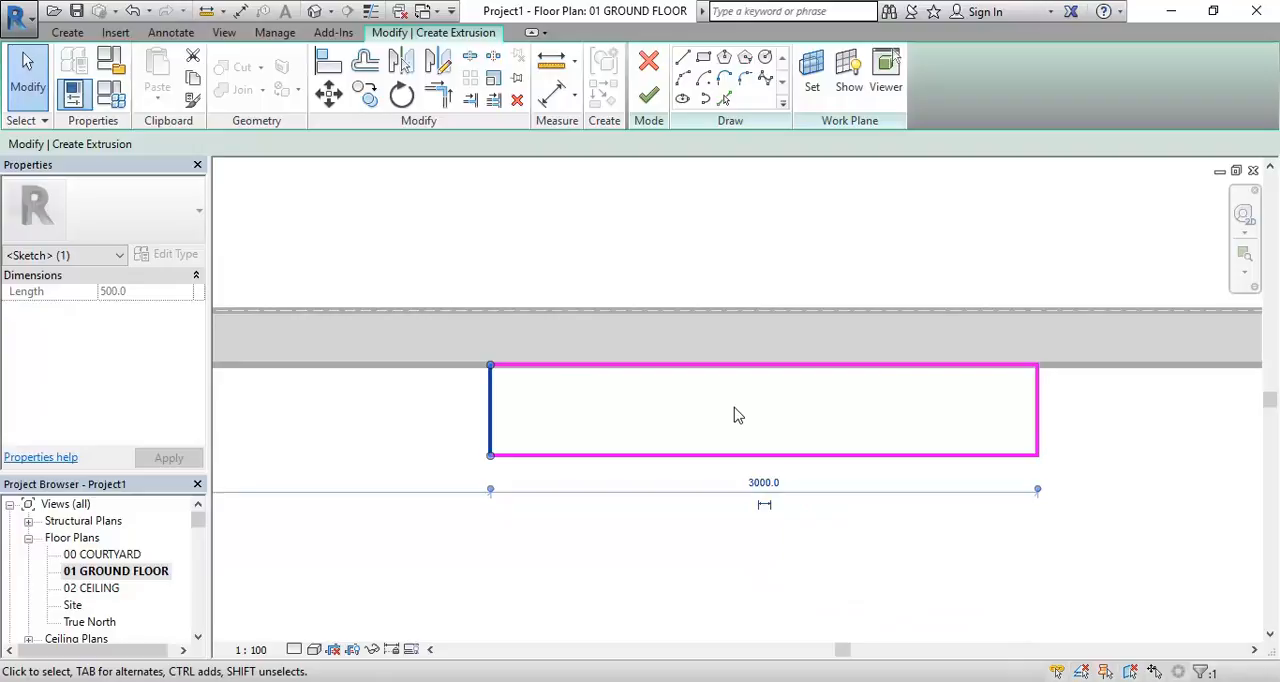
Set the depth of the rectangular profile, from the wall face to its front edge, to 550 mm
left_click(652, 455)
scroll(565, 415, "up", 1)
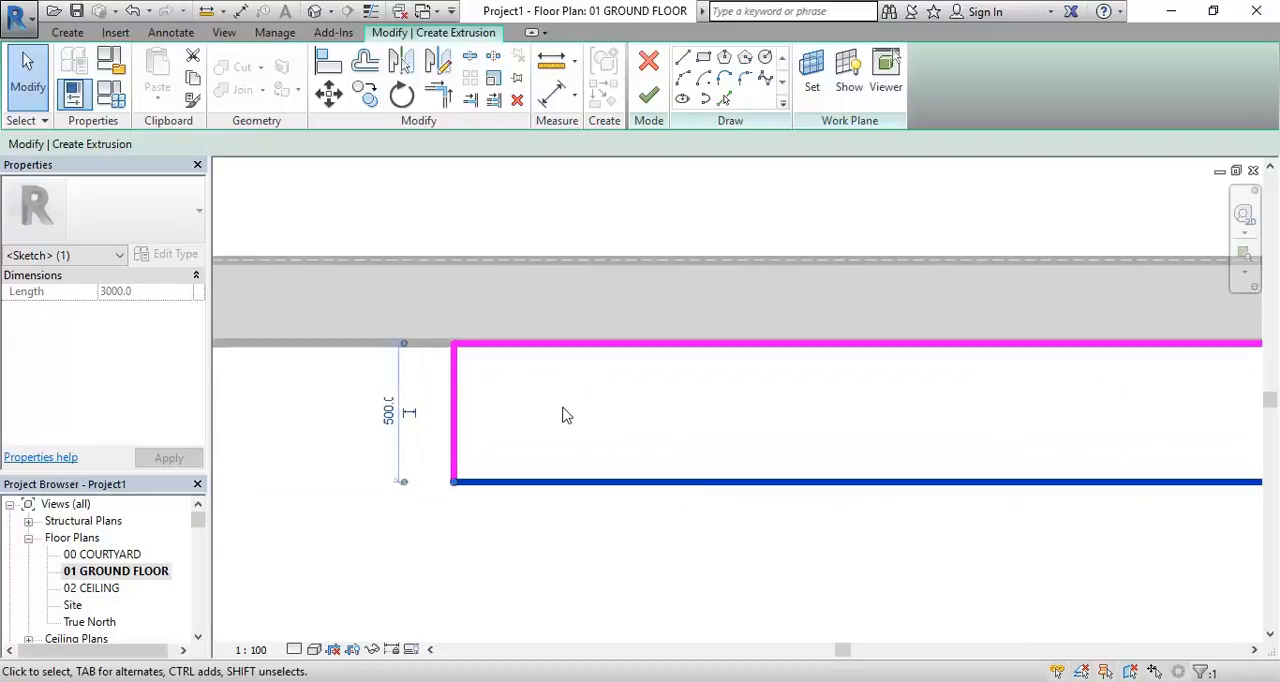
scroll(565, 415, "down", 5)
scroll(617, 403, "up", 4)
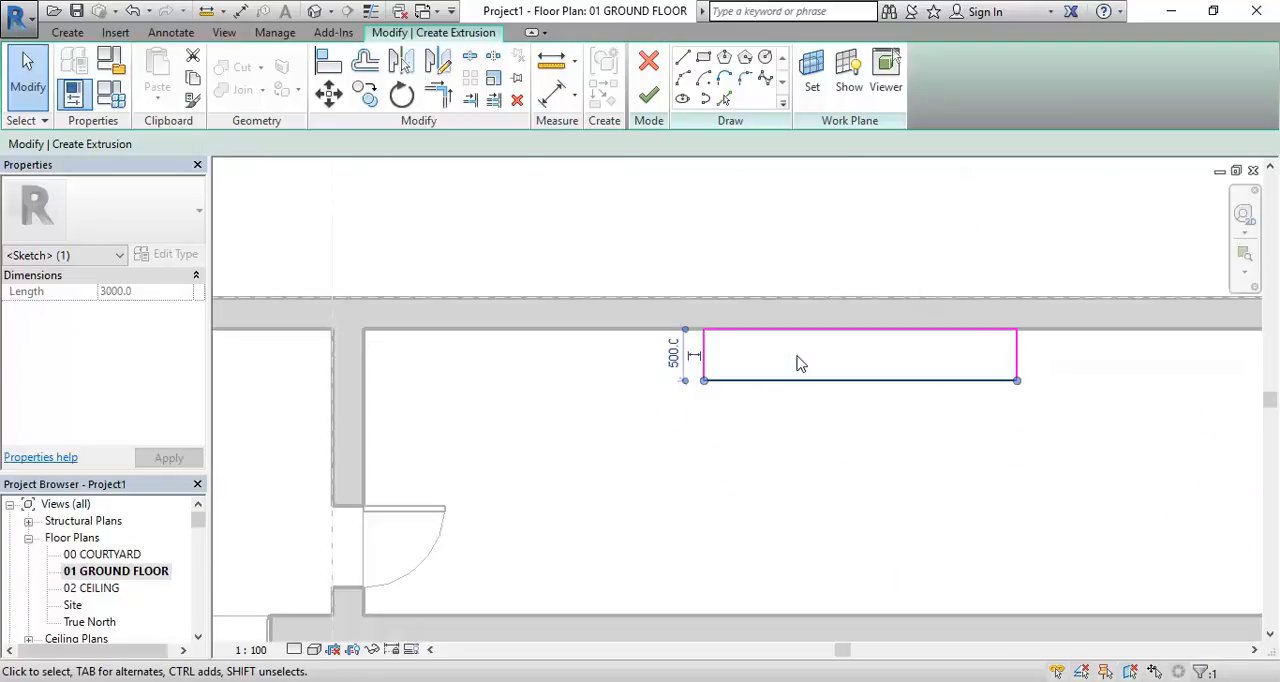
scroll(631, 397, "up", 4)
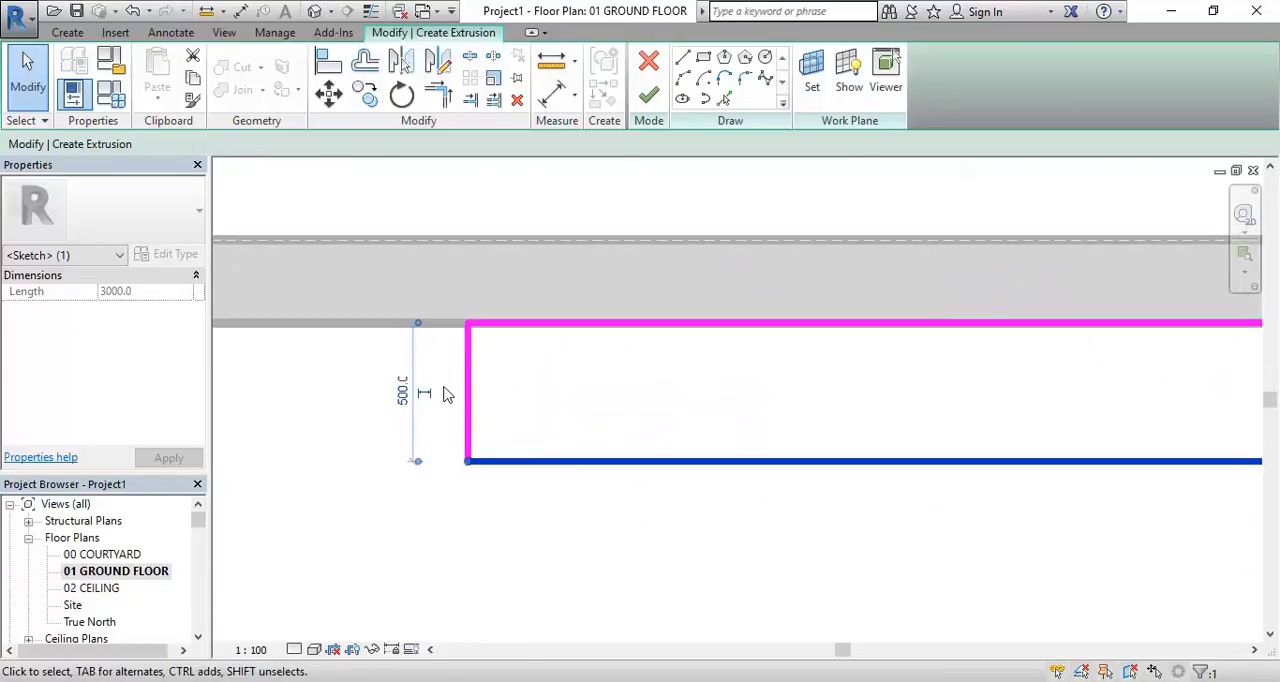
left_click(404, 392)
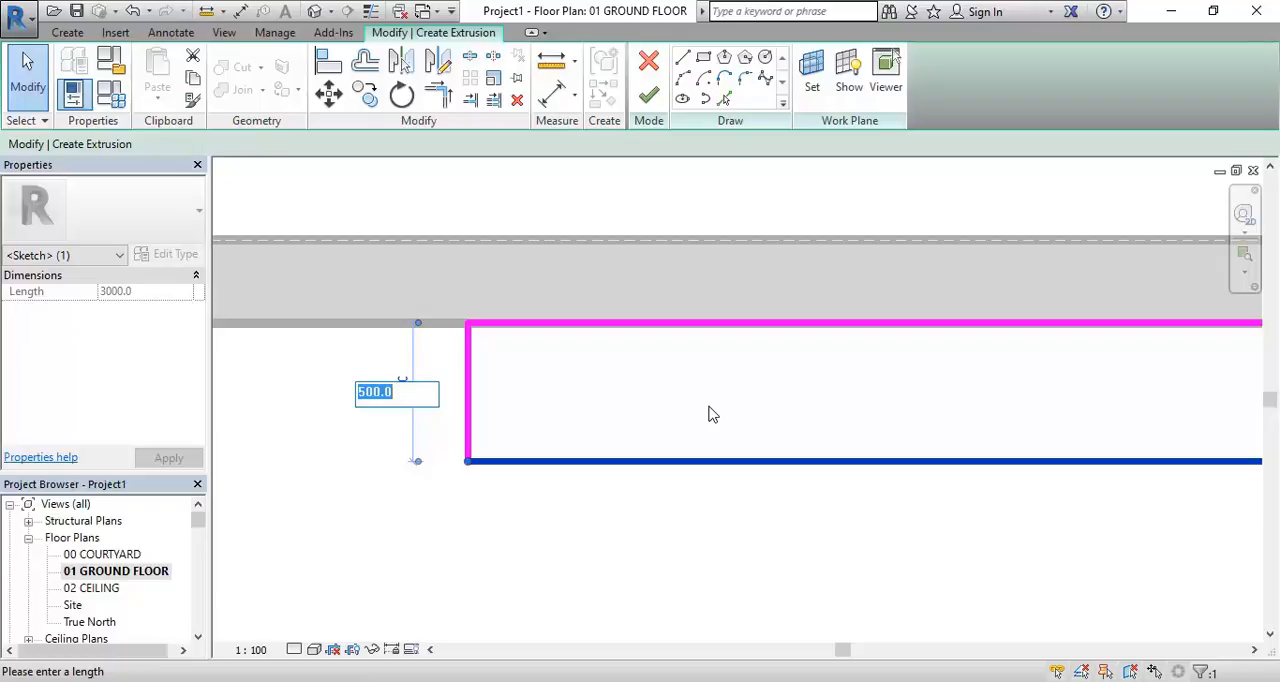
type("50")
key("BackSpace")
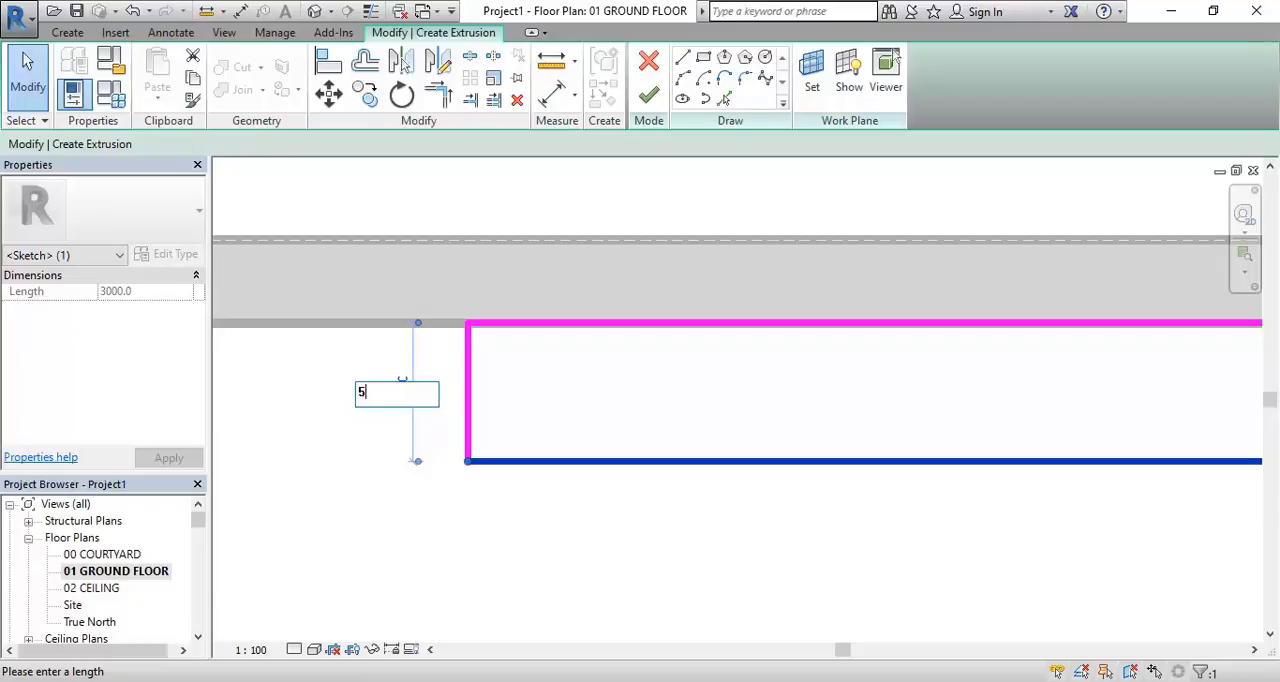
type("50")
key("Return")
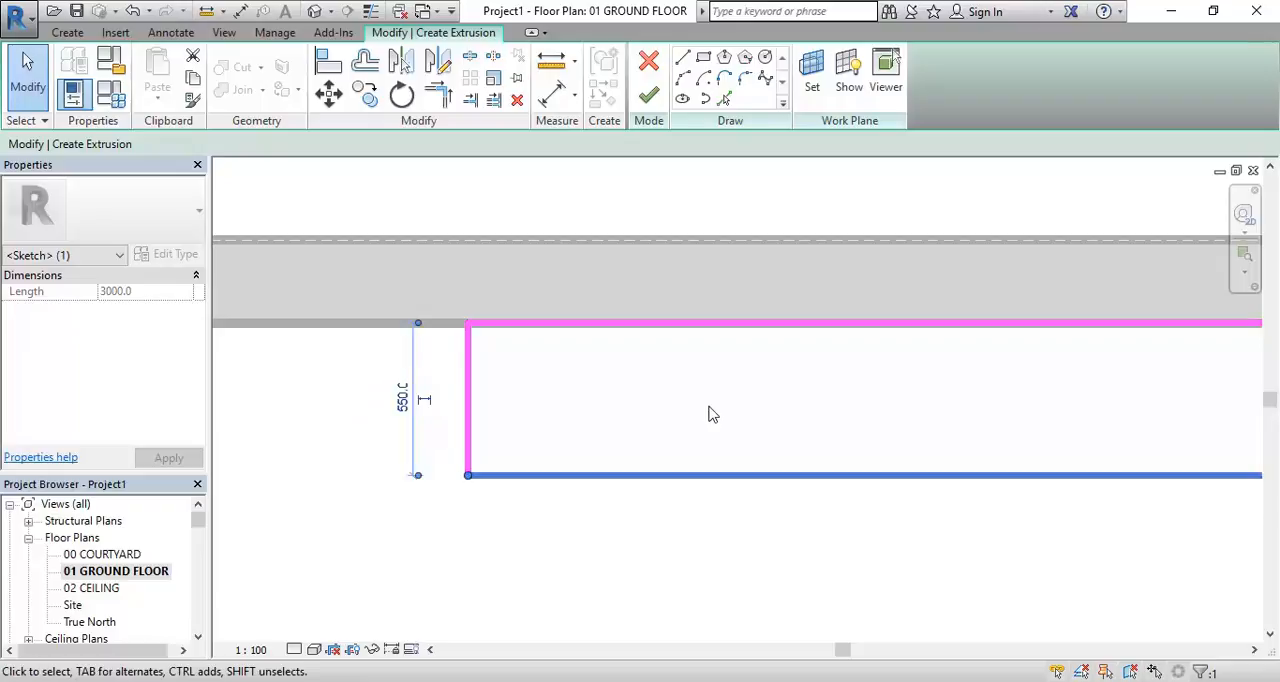
left_click(710, 409)
scroll(710, 409, "down", 3)
mouse_move(710, 409)
middle_mouse_down()
mouse_move(510, 372)
mouse_move(566, 405)
middle_mouse_up()
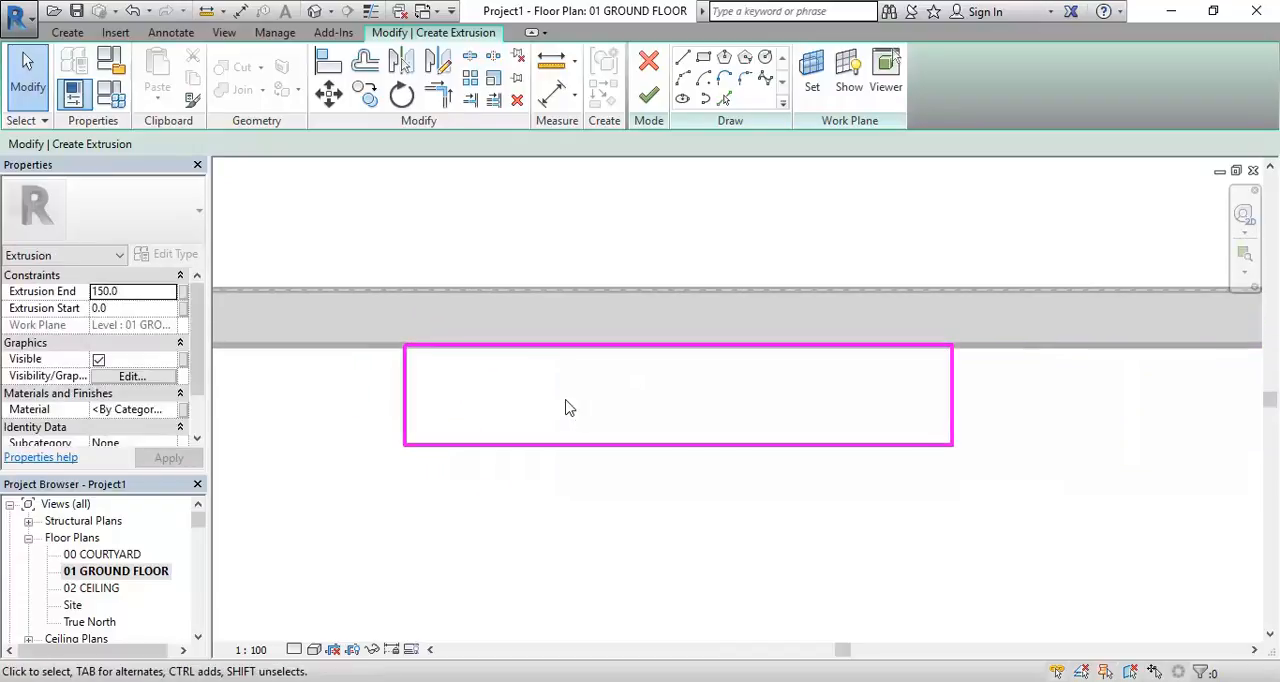
Set the Extrusion End of the vanity profile to 70 mm
scroll(571, 406, "up", 1)
scroll(478, 408, "up", 1)
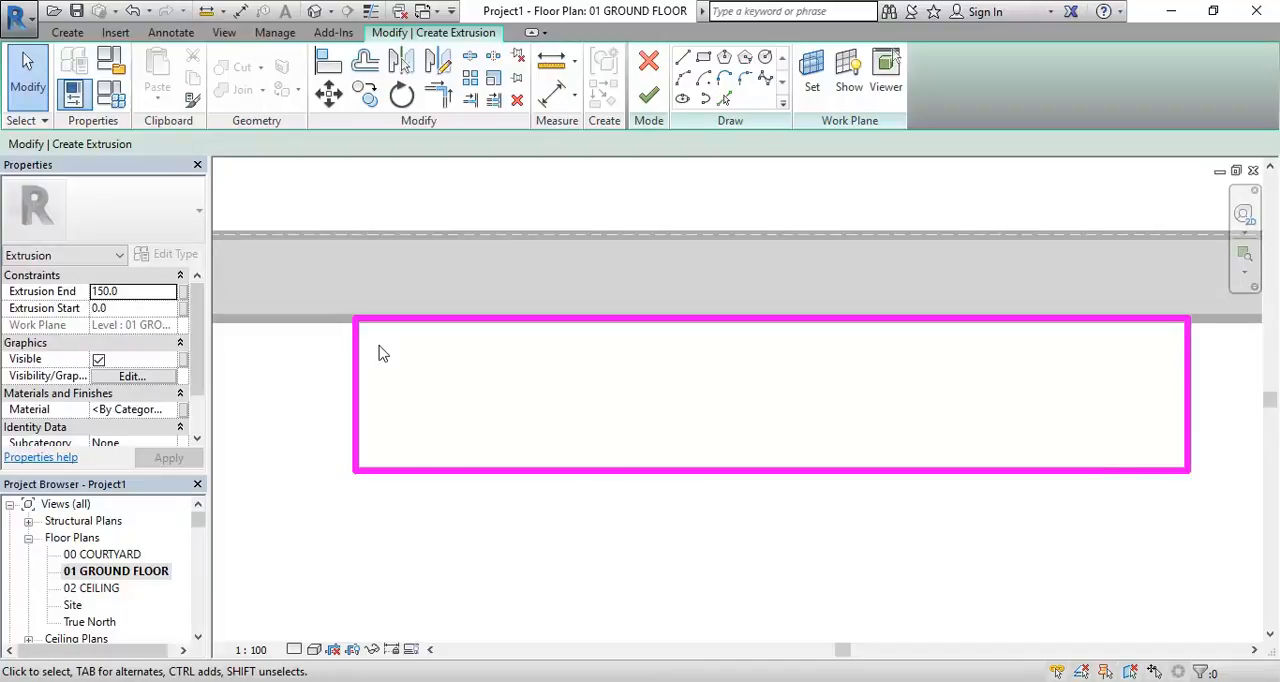
scroll(379, 347, "down", 1)
middle_click_drag(379, 348, 377, 370)
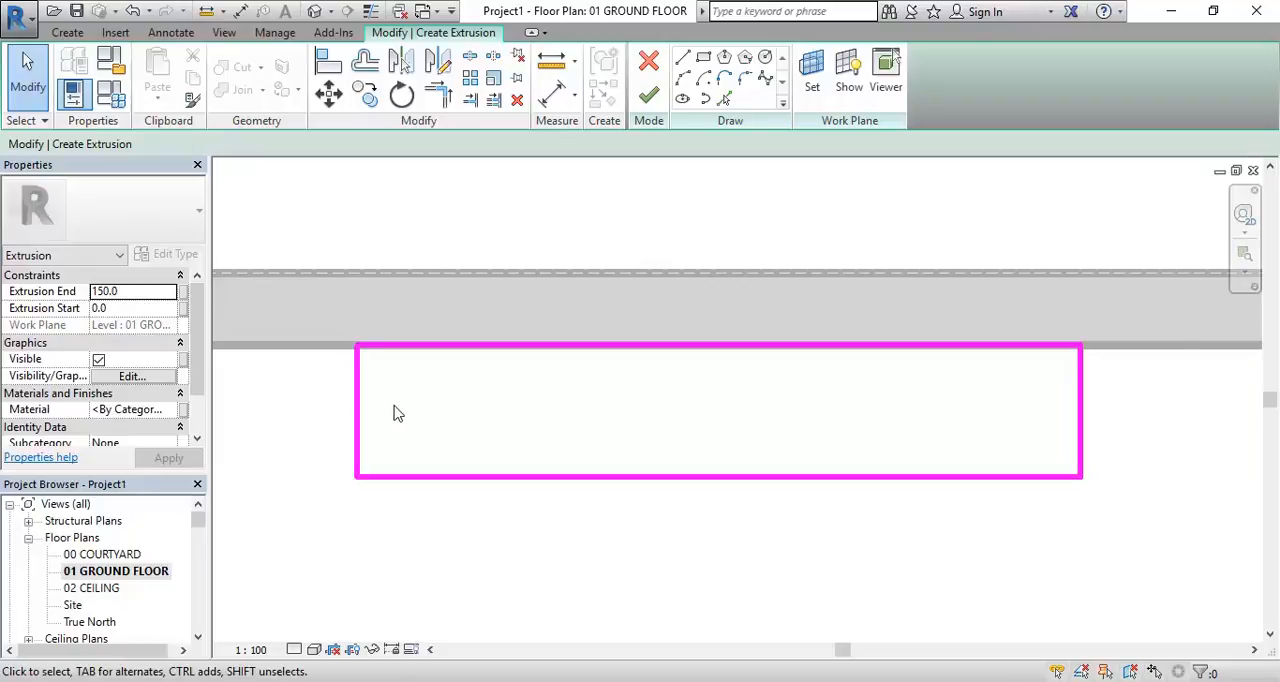
scroll(400, 426, "up", 1)
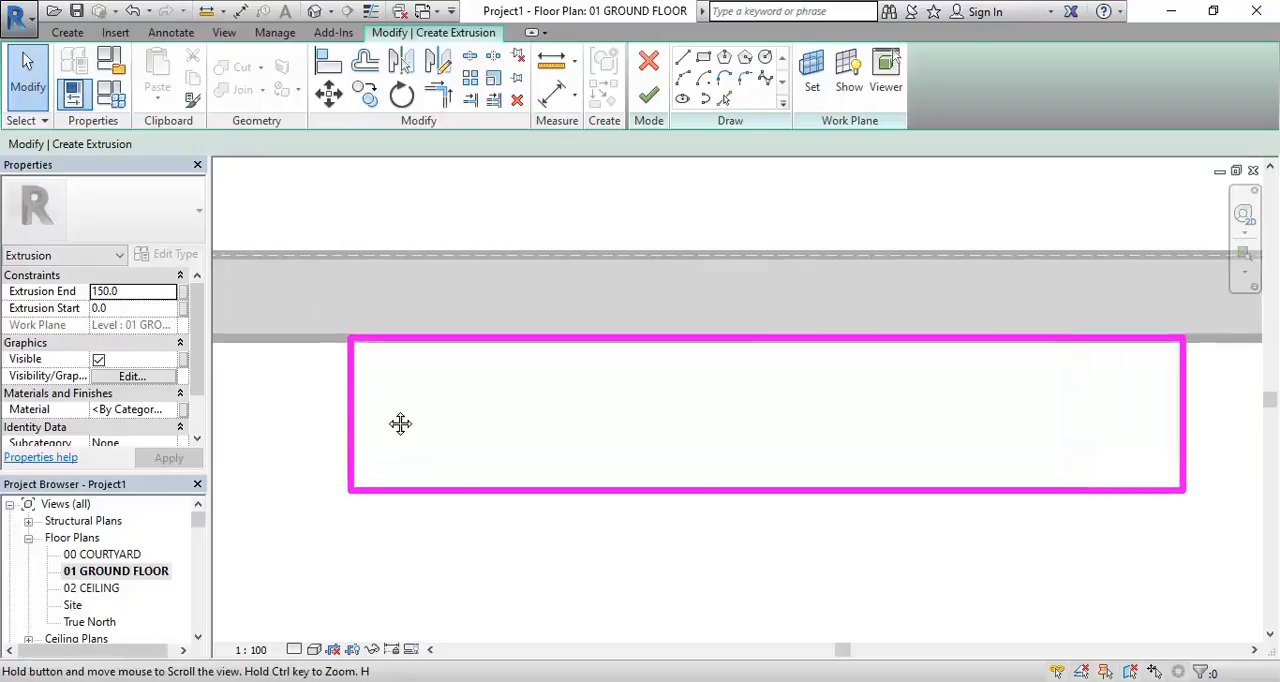
left_click(144, 291)
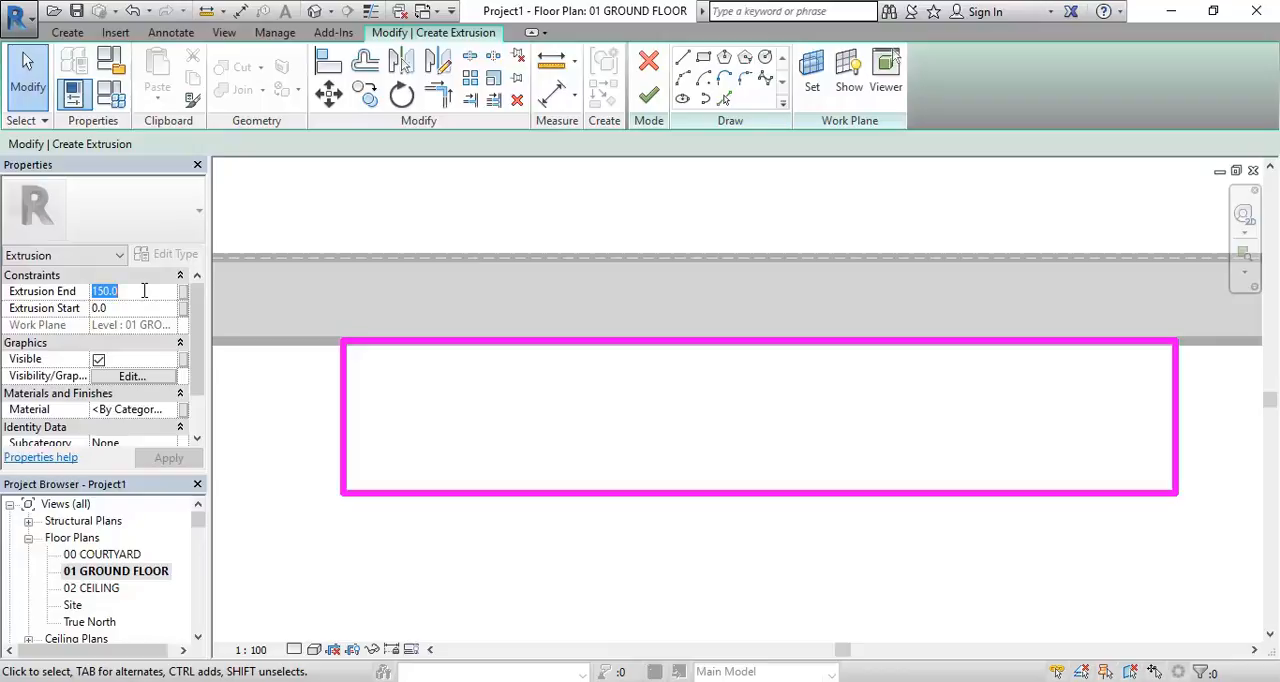
type("70.0")
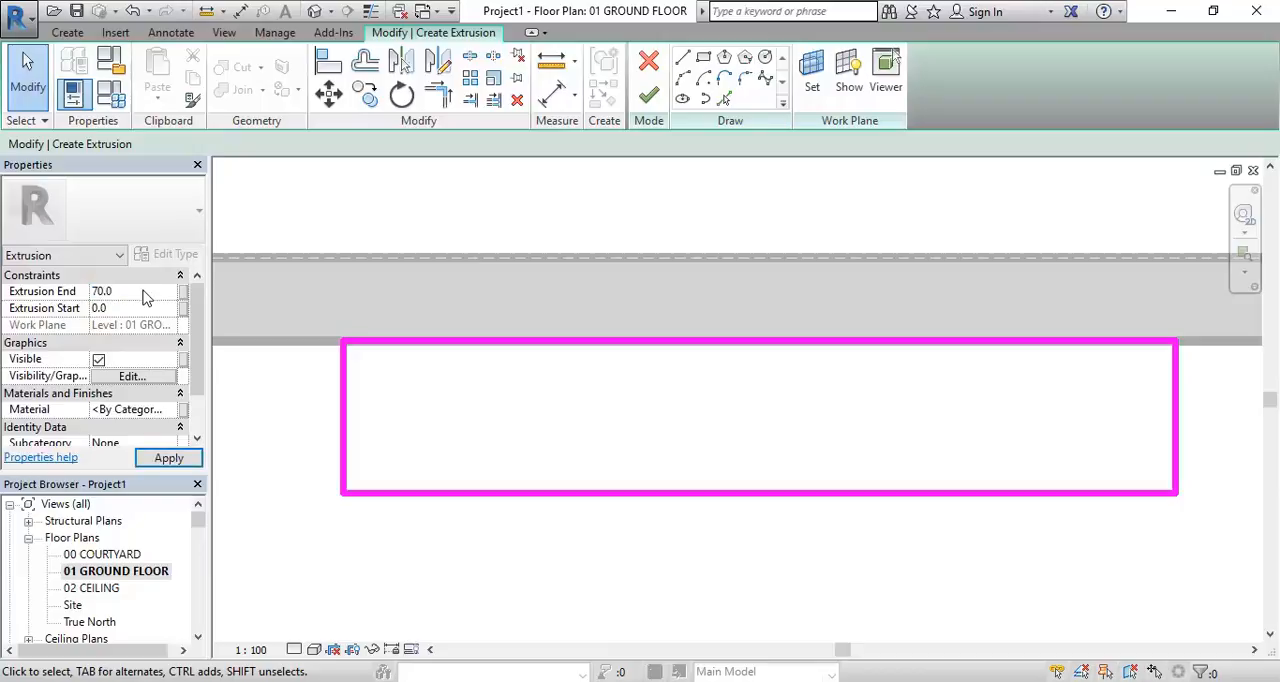
scroll(494, 283, "down", 1)
middle_click_drag(494, 283, 462, 282)
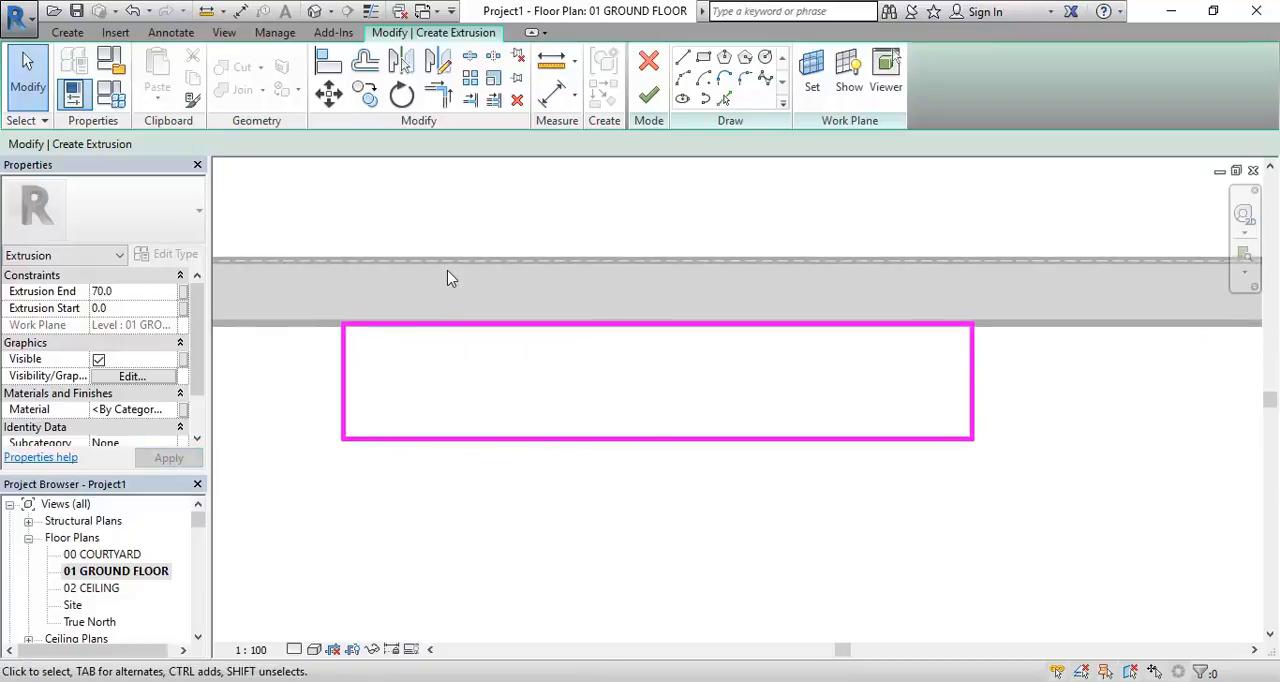
Finish the extrusion sketch to create the vanity slab, and deselect it
scroll(447, 278, "up", 1)
left_click(133, 290)
left_click(133, 290)
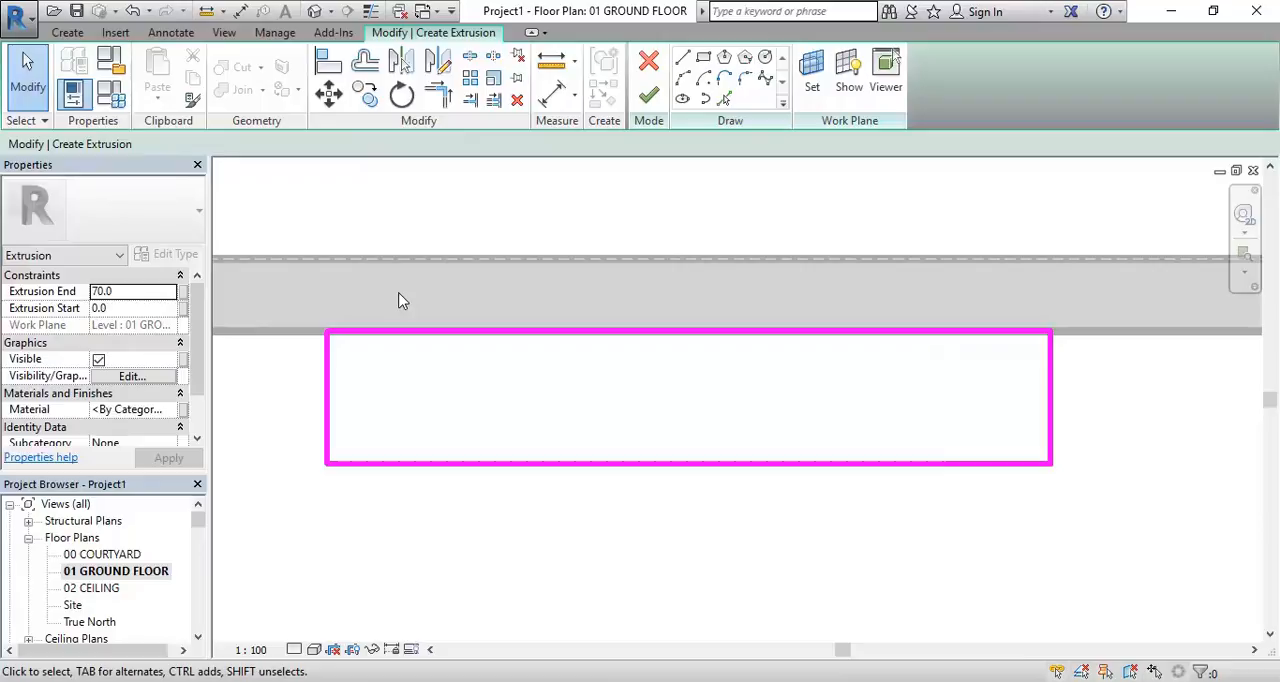
middle_click_drag(398, 300, 404, 297)
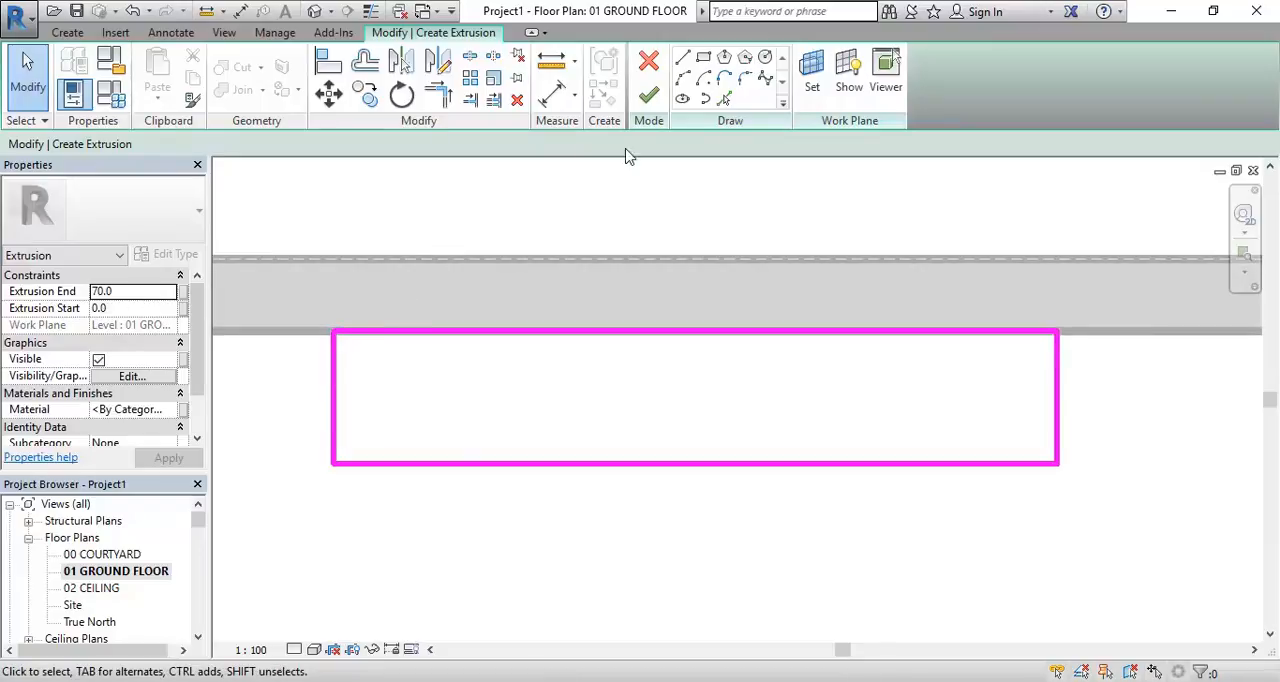
left_click(648, 95)
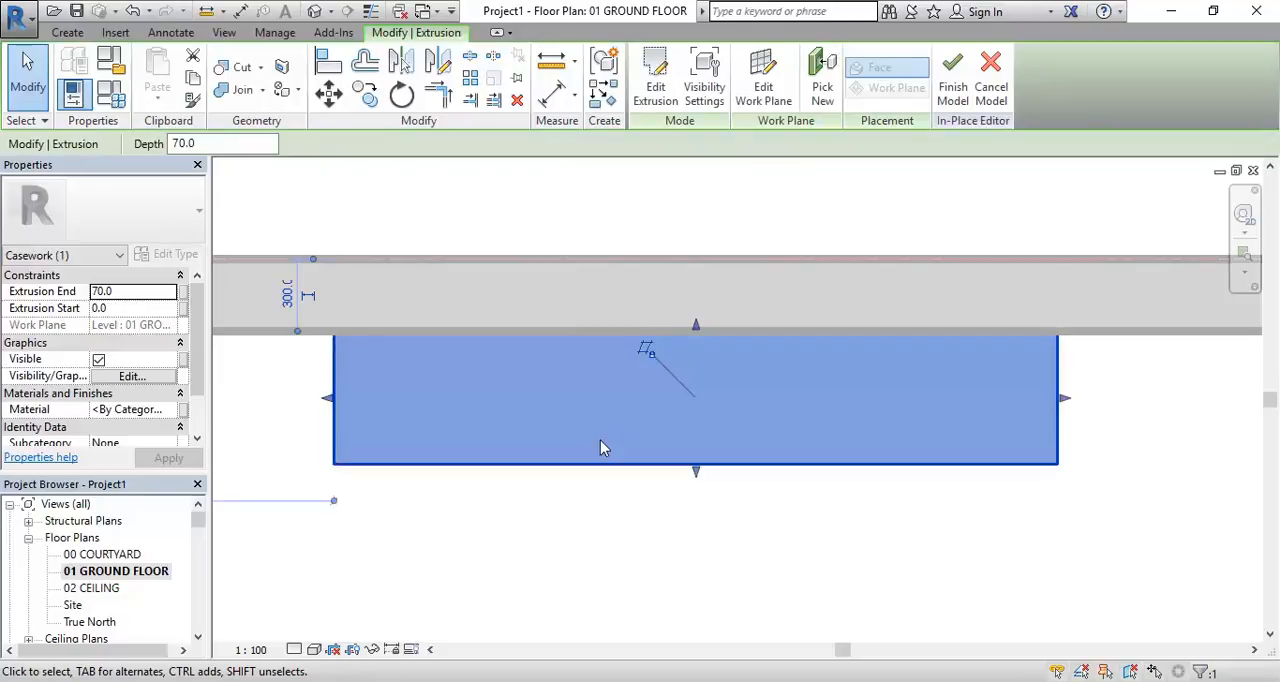
scroll(557, 520, "down", 5)
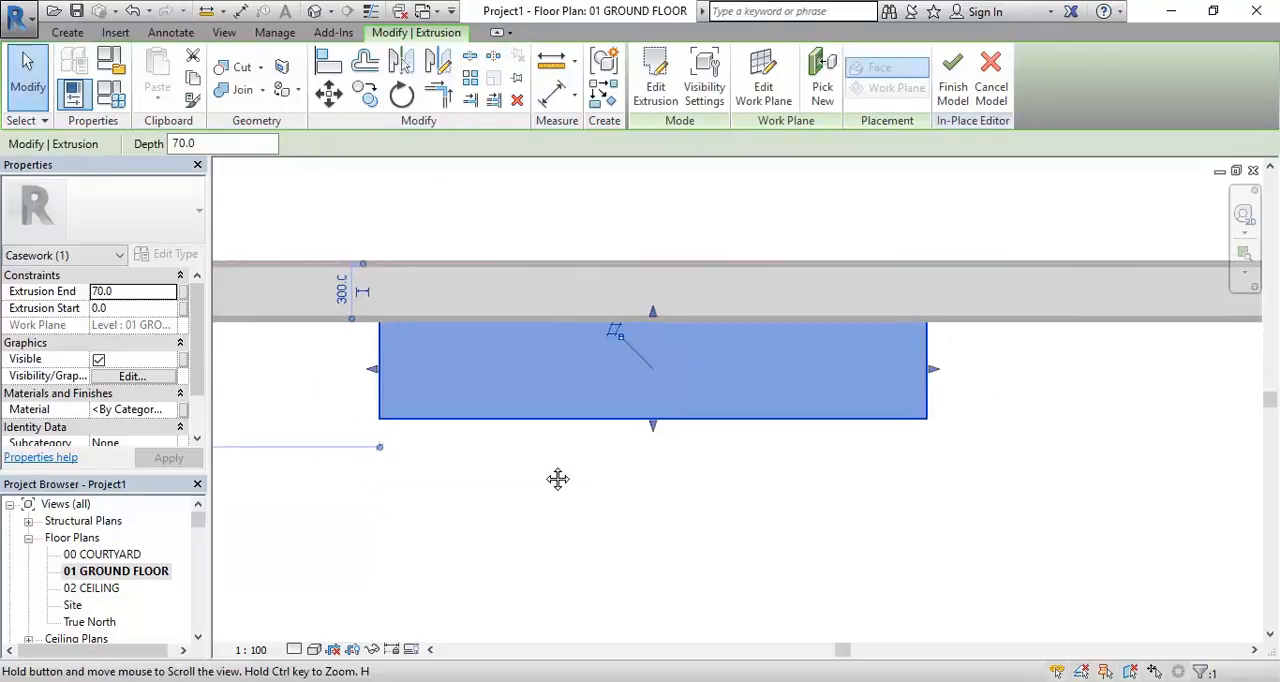
middle_click_drag(548, 473, 743, 371)
scroll(743, 371, "up", 1)
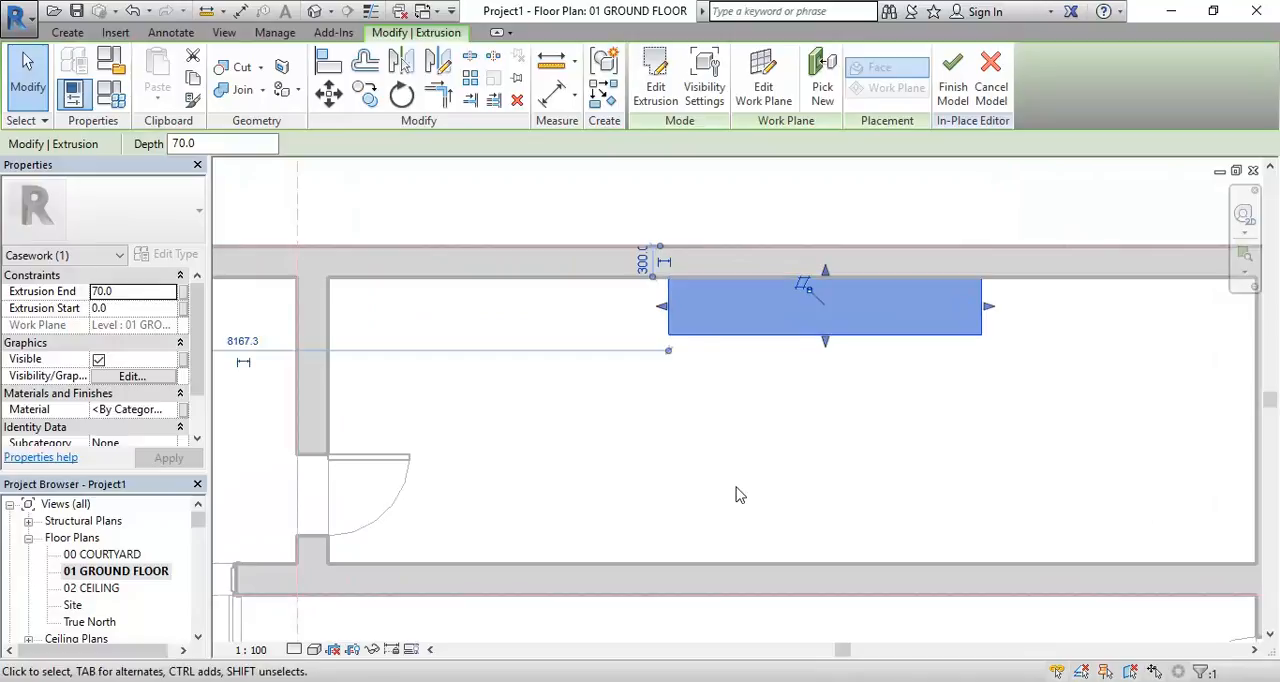
left_click(735, 427)
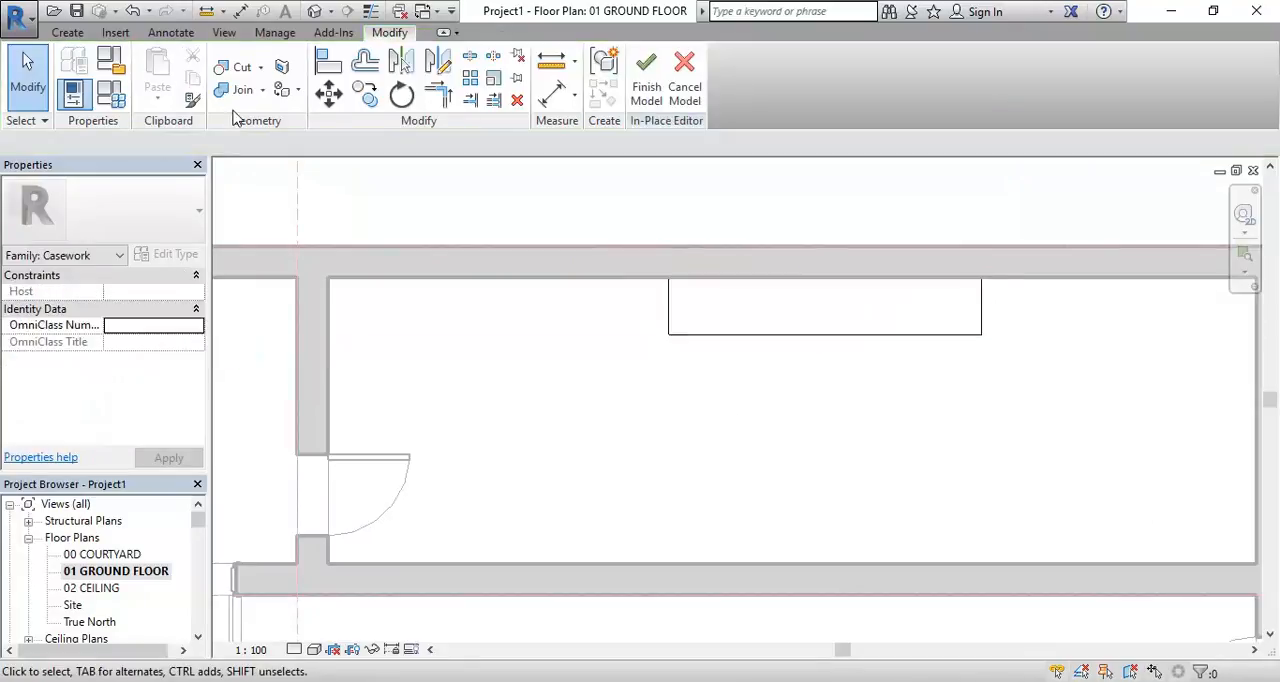
Open the 3D Section Box view and inspect the vanity slab against the long room's wall
left_click(315, 12)
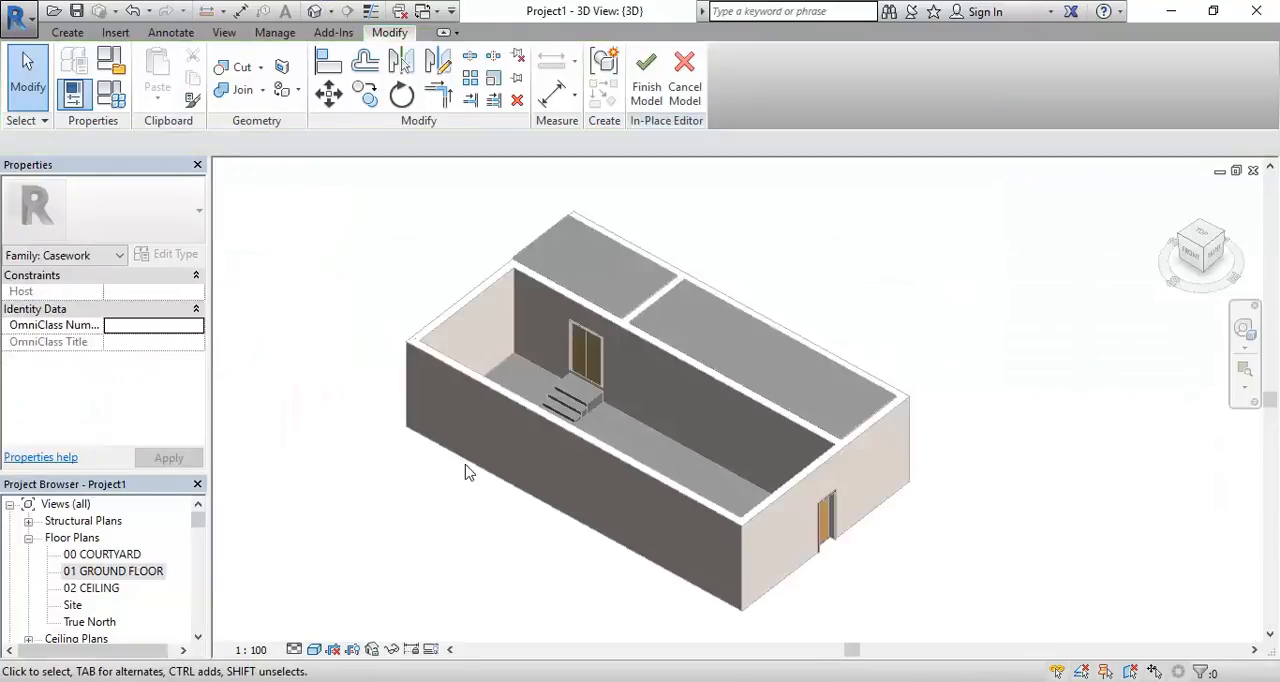
left_click_drag(198, 519, 198, 535)
left_click(72, 571)
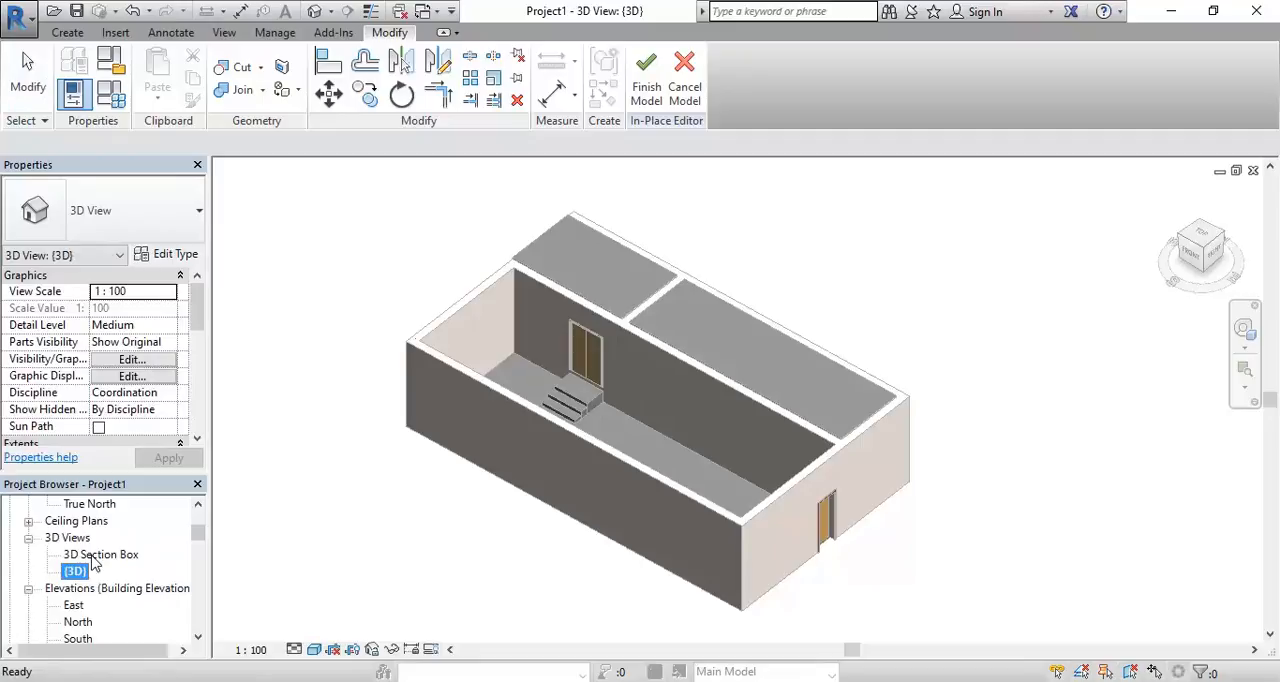
double_click(92, 558)
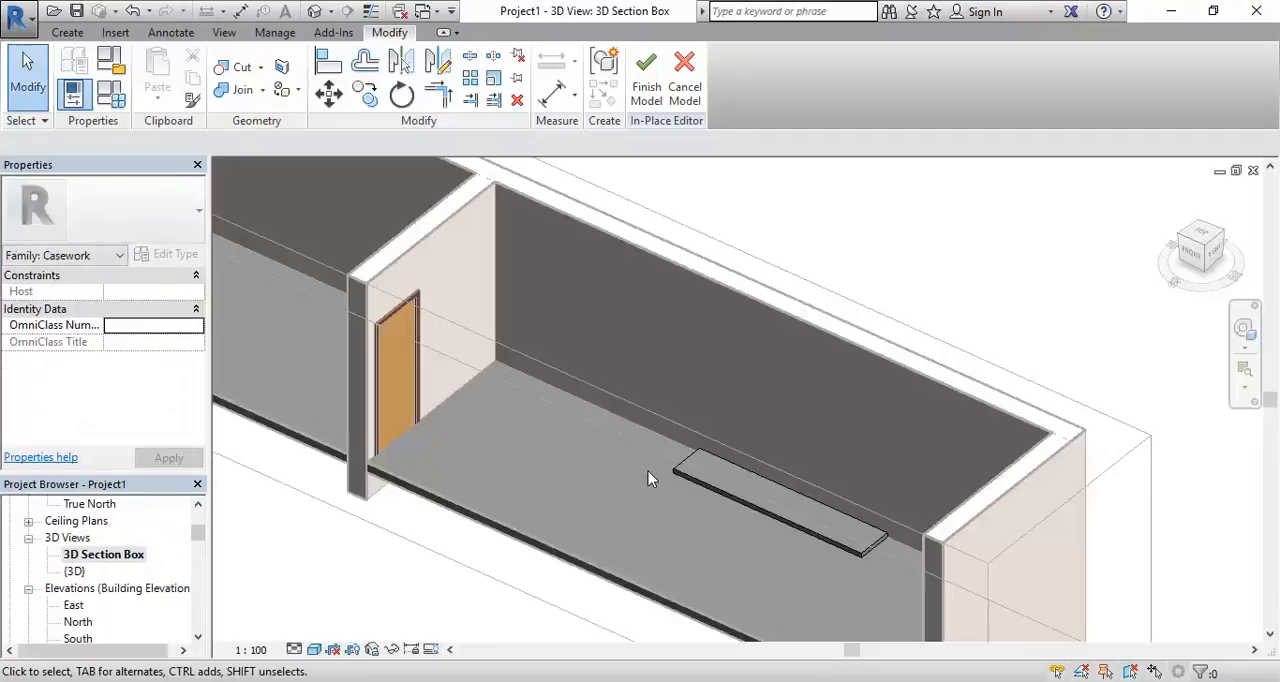
scroll(648, 471, "up", 2)
scroll(637, 454, "up", 2)
middle_click_drag(606, 403, 637, 546, "shift")
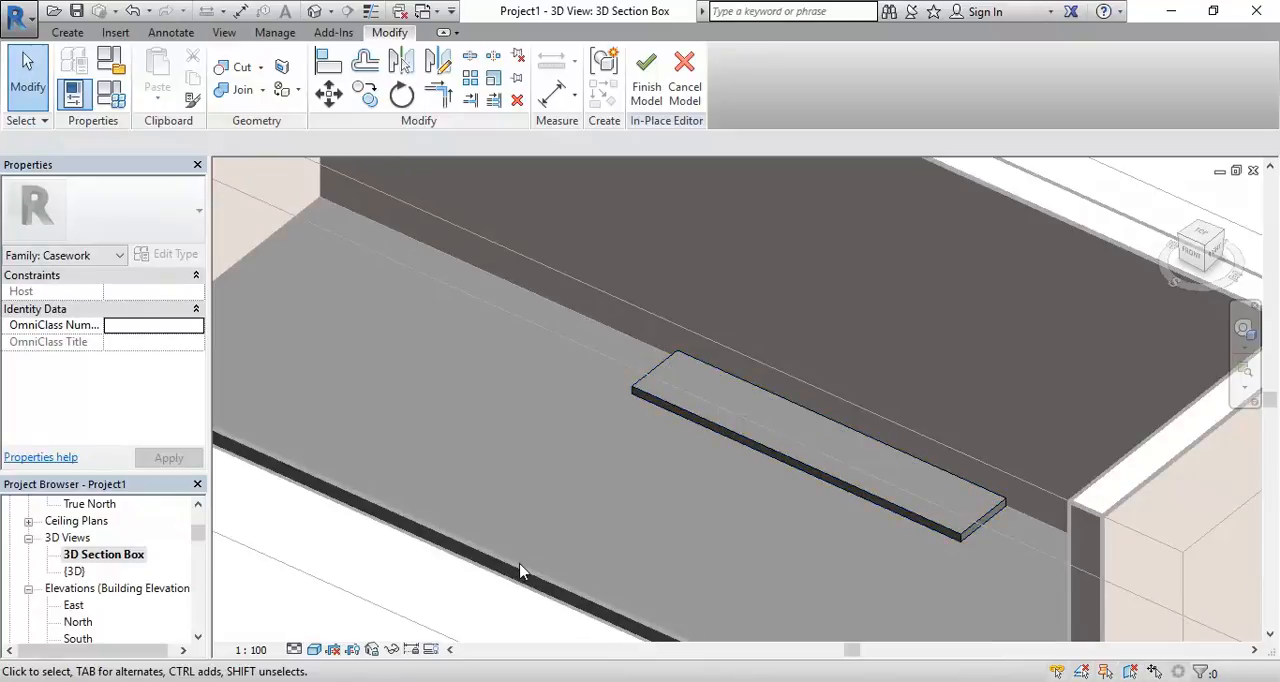
In the 01 GROUND FLOOR plan, start a new extrusion and sketch a 3000 by 550 mm rectangle tracing the slab's outline
left_click_drag(198, 533, 199, 516)
double_click(100, 571)
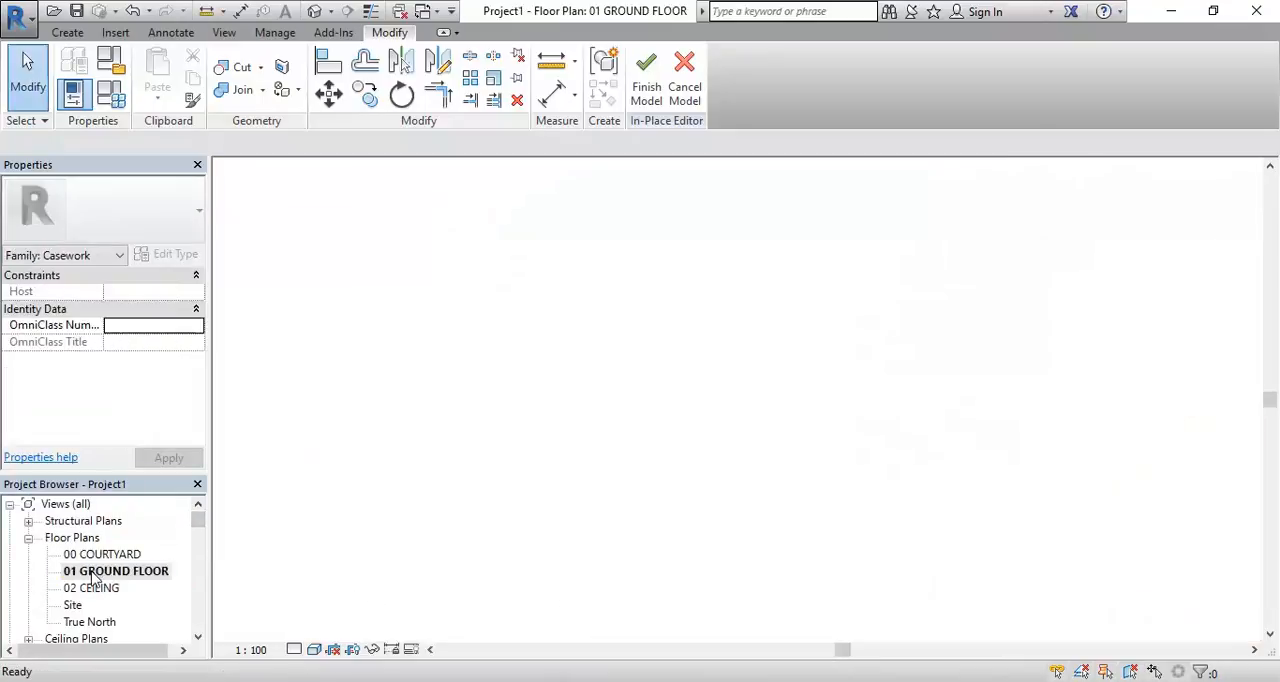
middle_click_drag(616, 462, 514, 354)
scroll(514, 354, "up", 3)
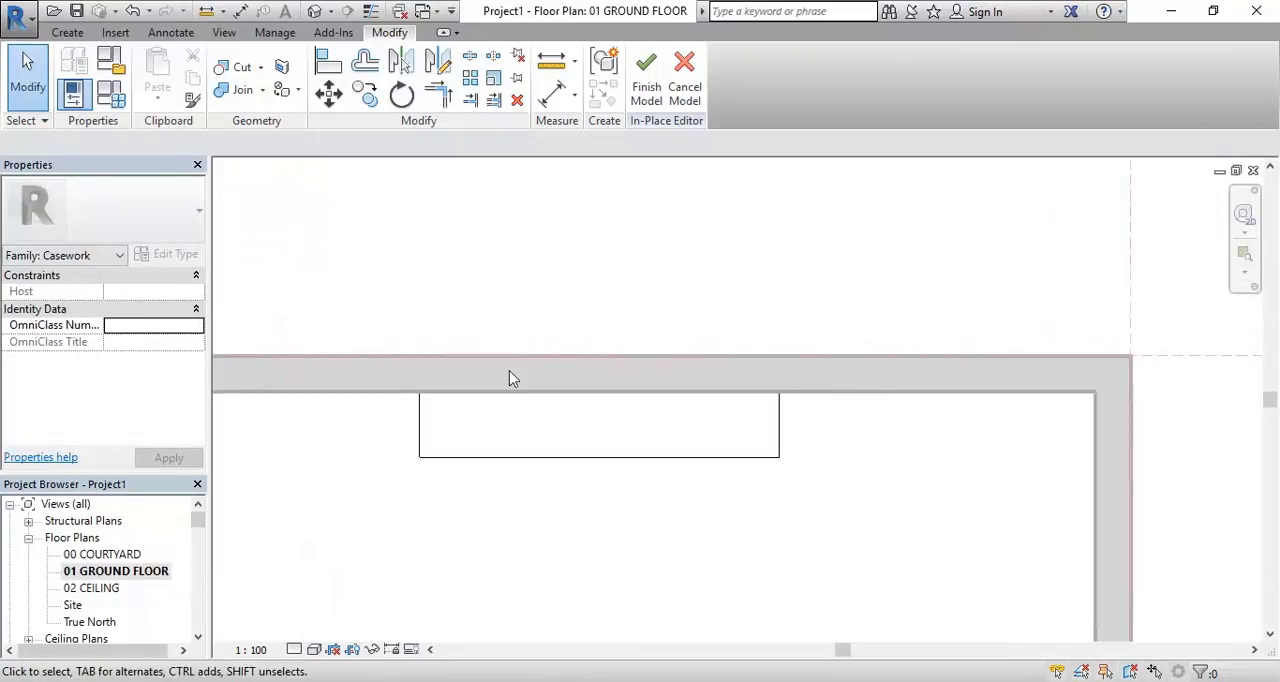
left_click(68, 33)
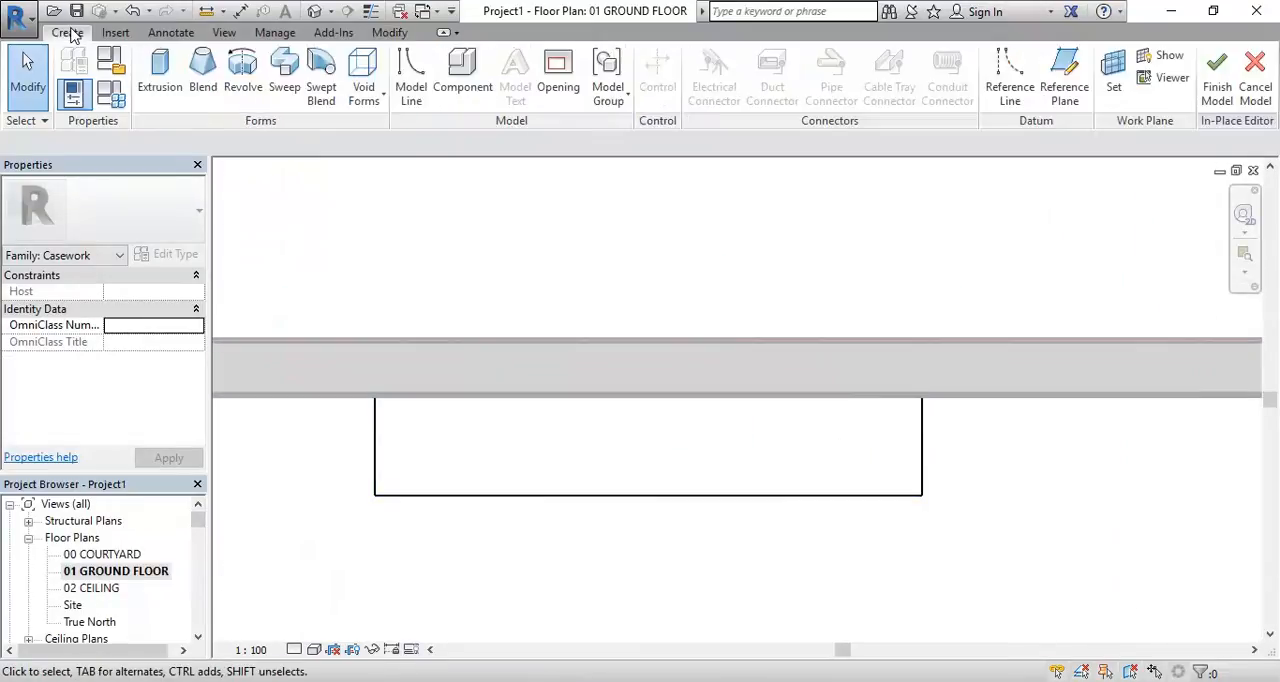
left_click(153, 97)
middle_click_drag(492, 406, 524, 358)
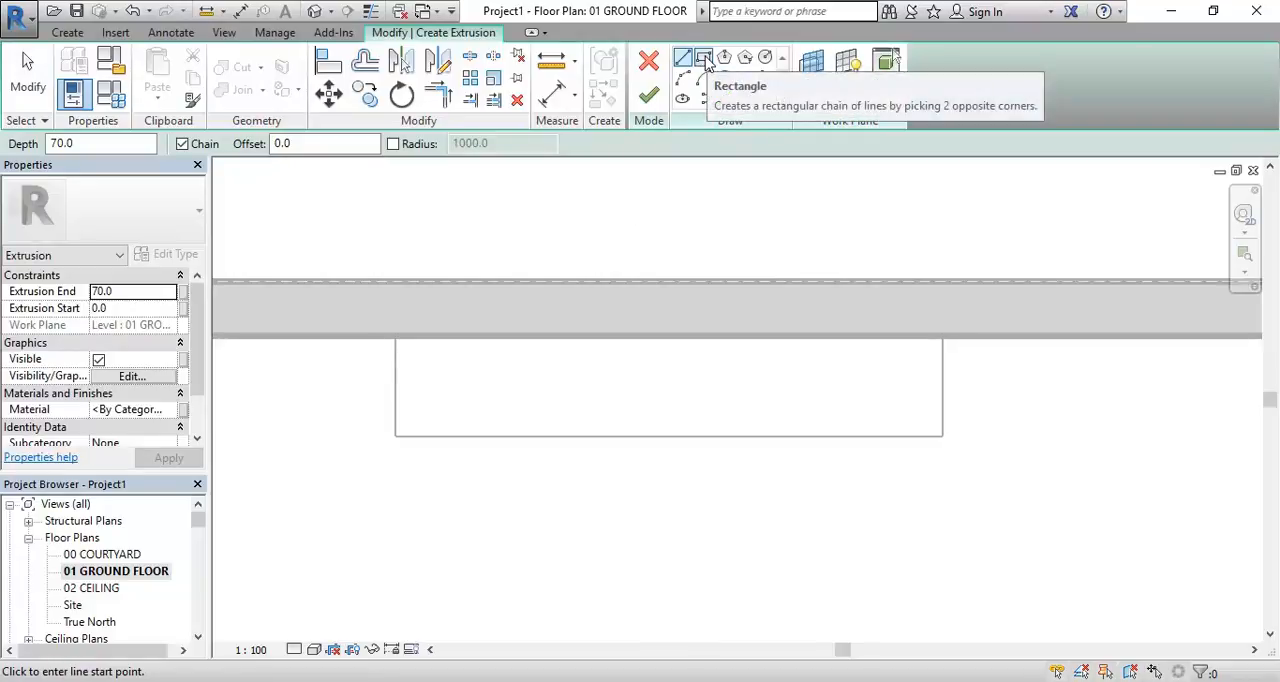
left_click(704, 58)
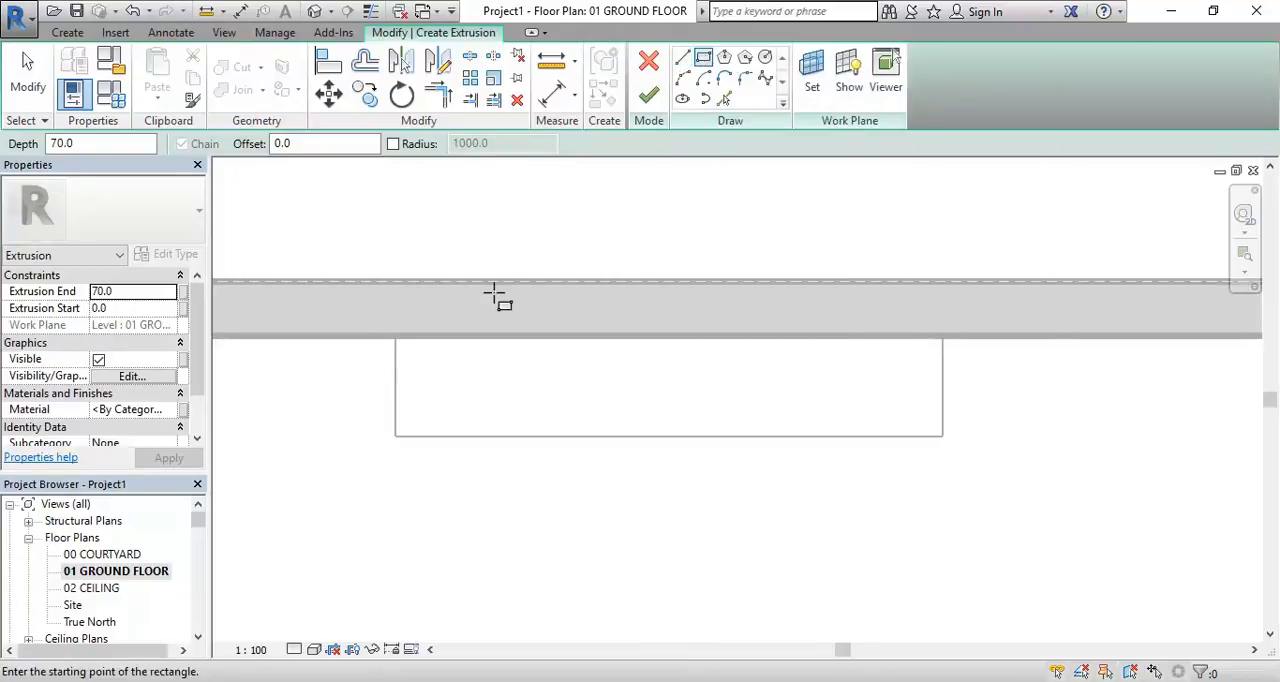
left_click(397, 338)
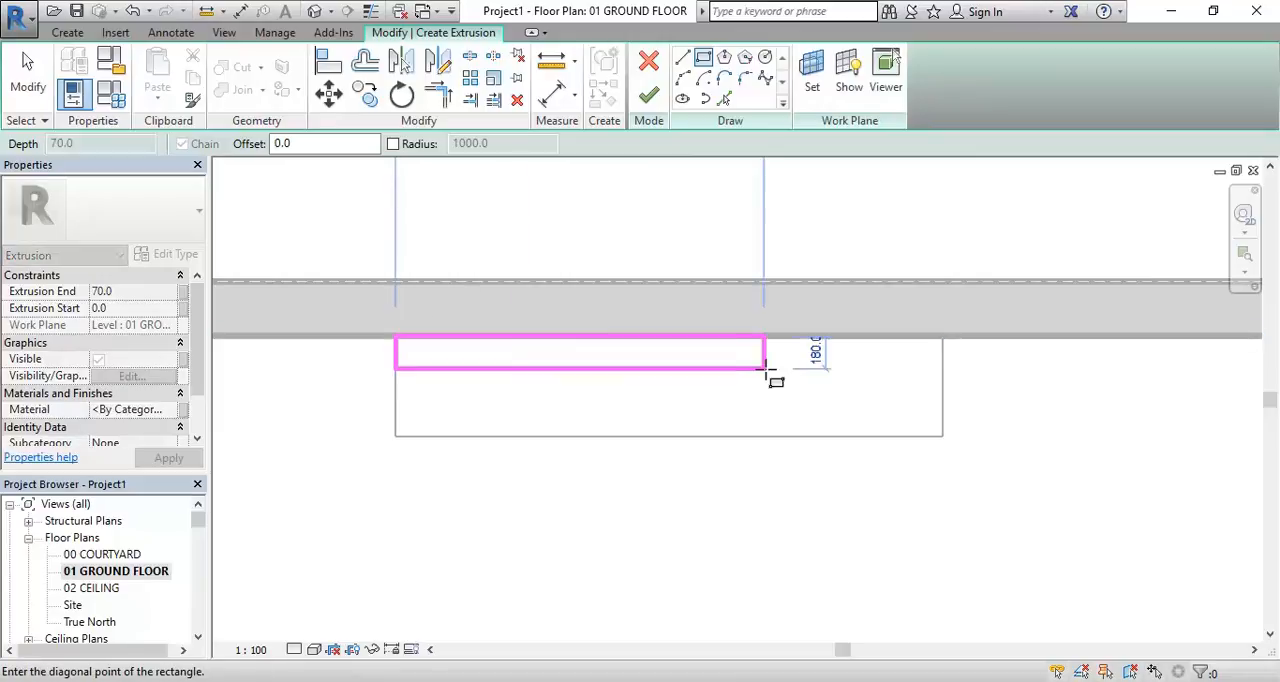
left_click(941, 435)
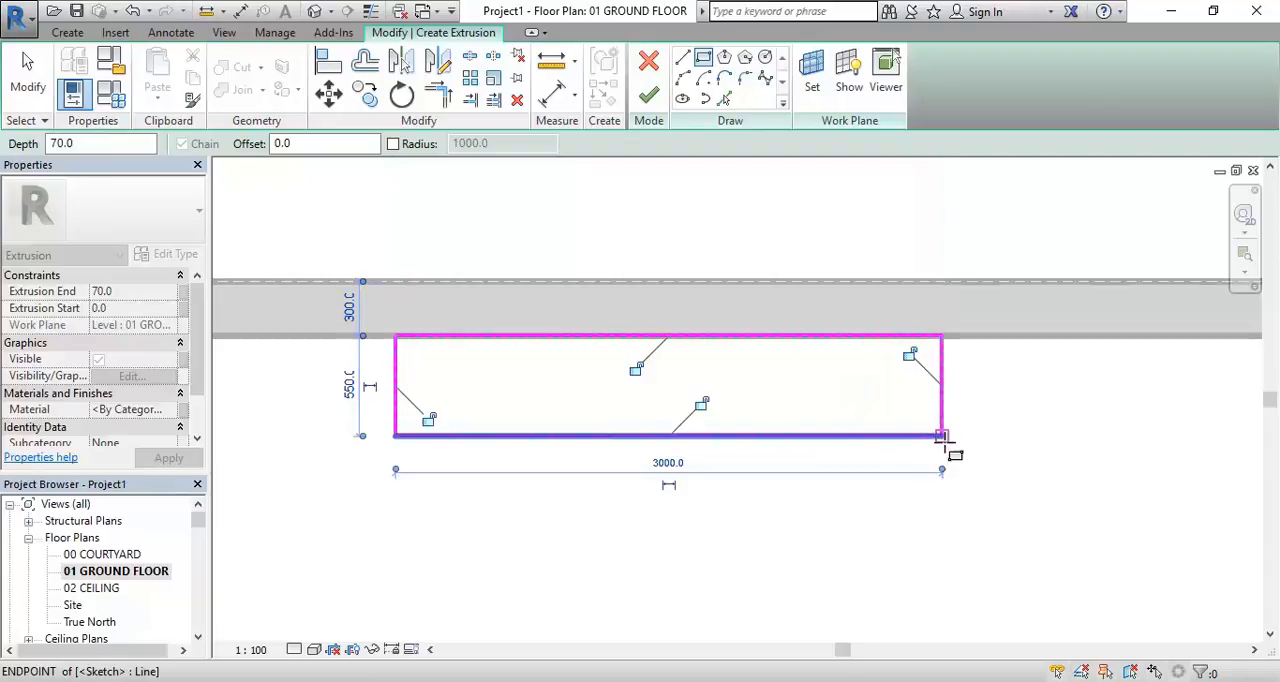
right_click(514, 230)
left_click(565, 255)
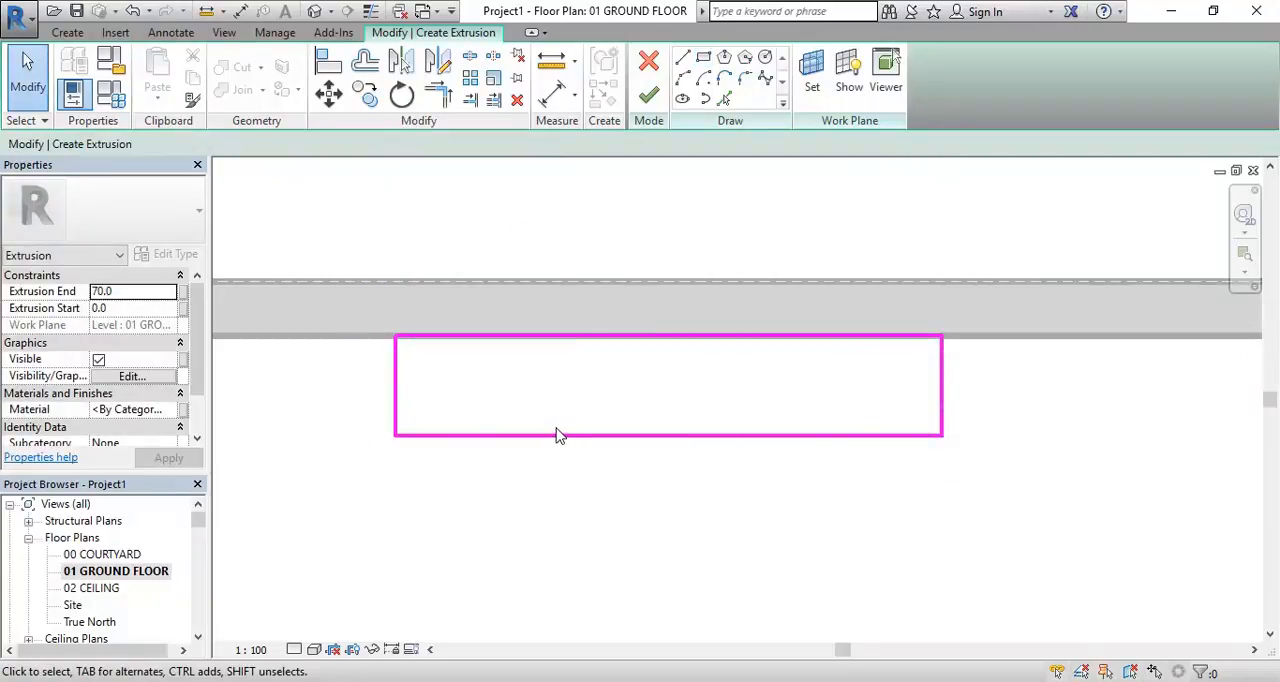
Set the depth of the new rectangular profile, from the wall face to its front edge, to 600 mm
left_click(486, 437)
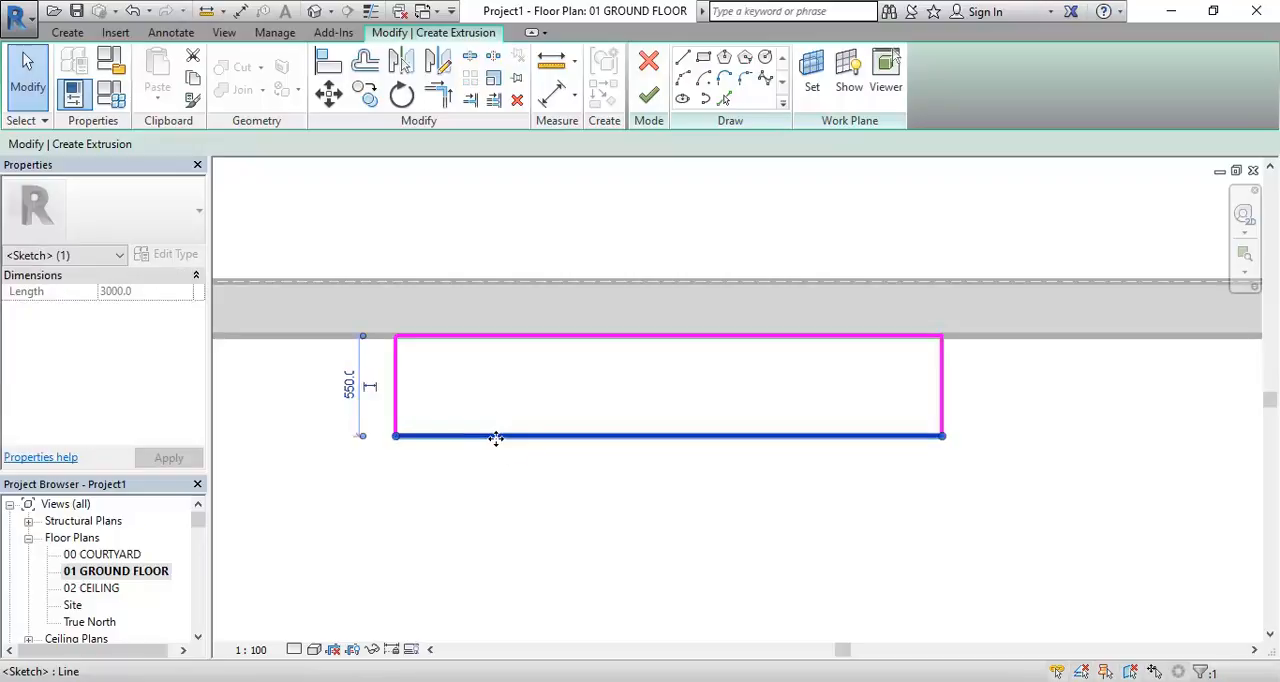
left_click(350, 404)
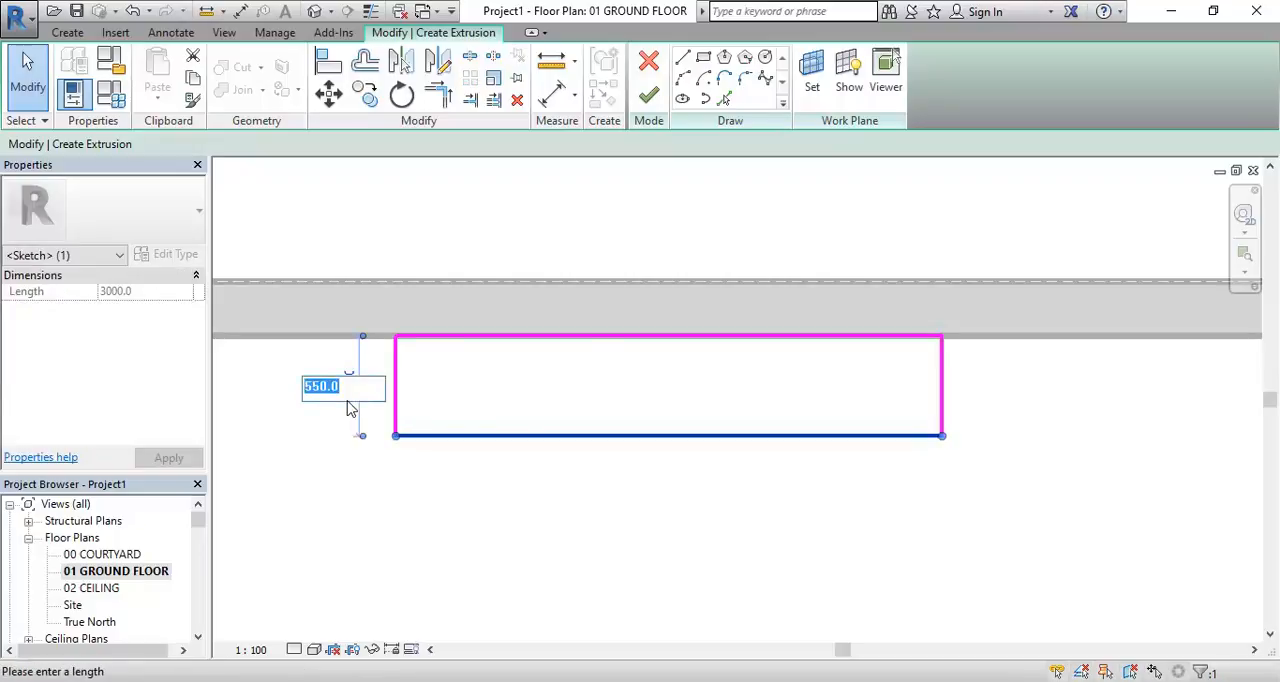
type("600")
key("Return")
left_click(504, 388)
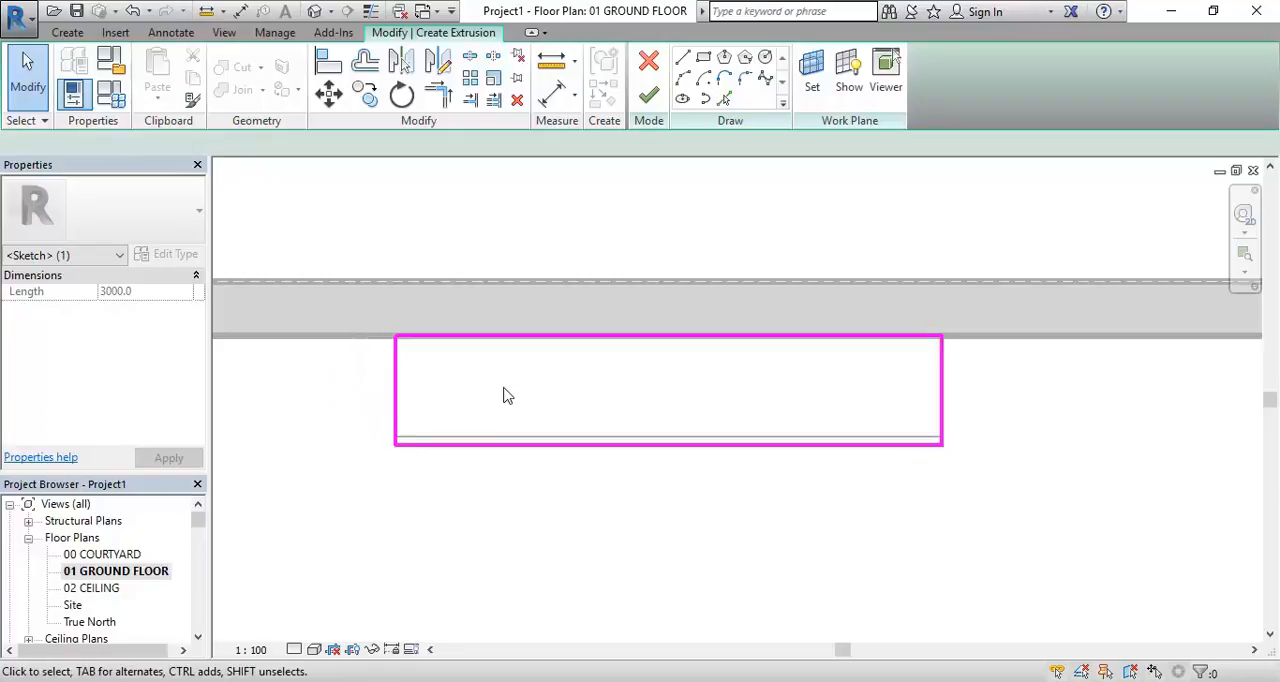
Set the Extrusion End of the cabinet body profile to 600 mm
scroll(504, 388, "up", 1)
middle_click_drag(504, 388, 469, 413)
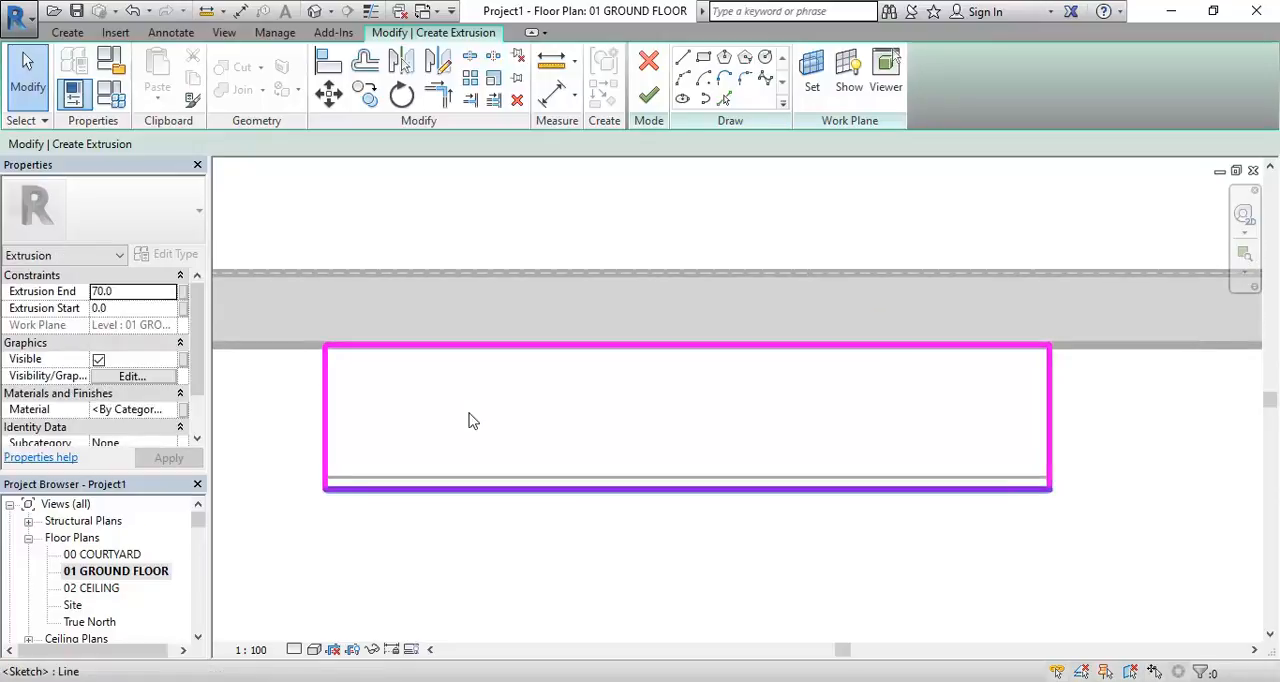
left_click(141, 292)
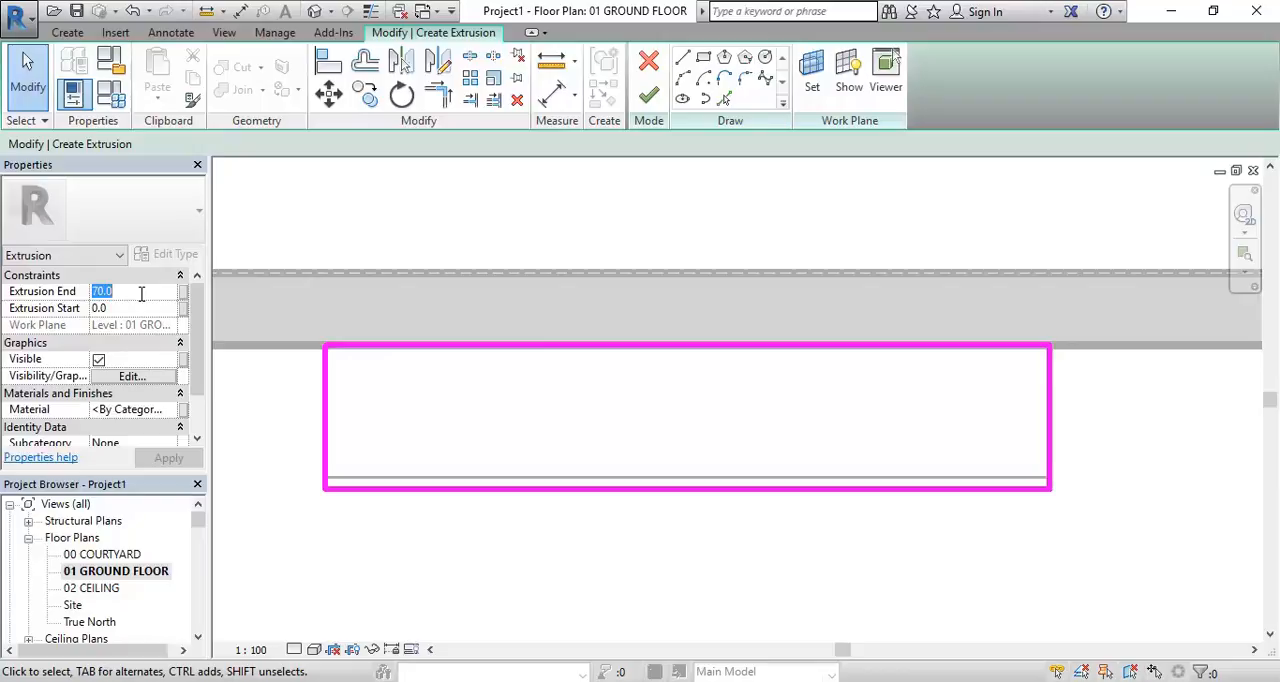
type("600")
key("Return")
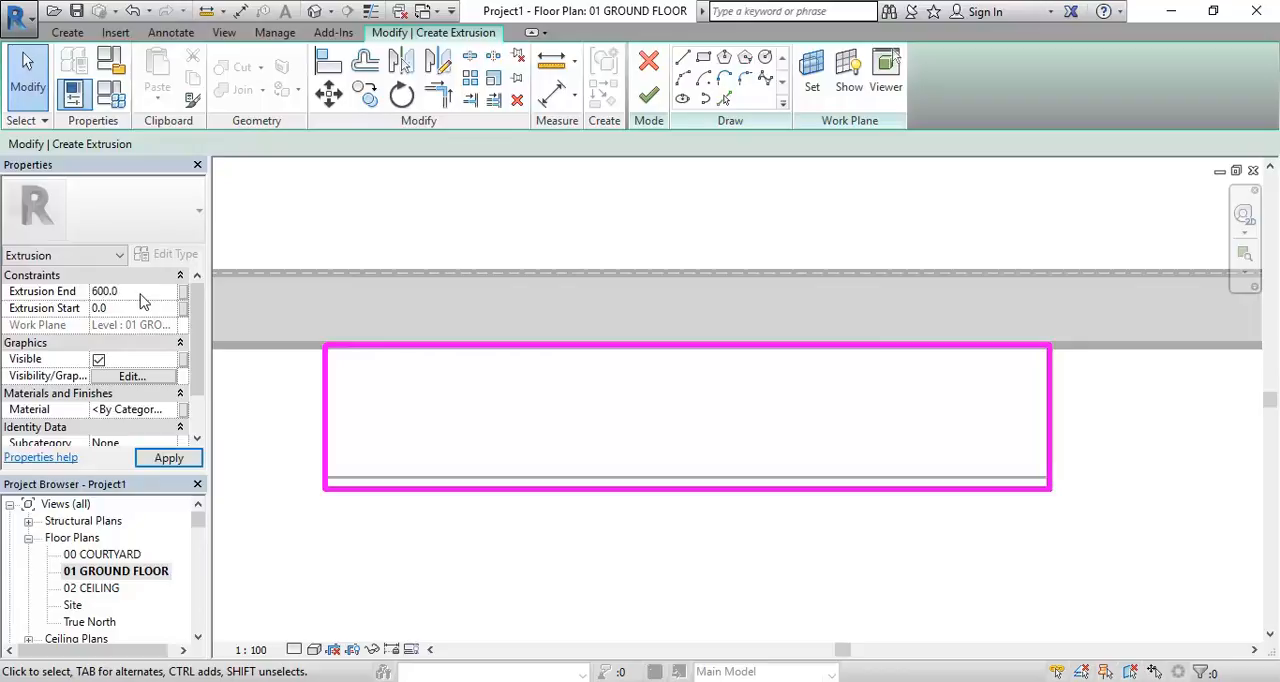
left_click(137, 291)
Set the Extrusion Start of the cabinet body to 70 mm and finish the extrusion sketch
middle_click_drag(406, 391, 478, 389)
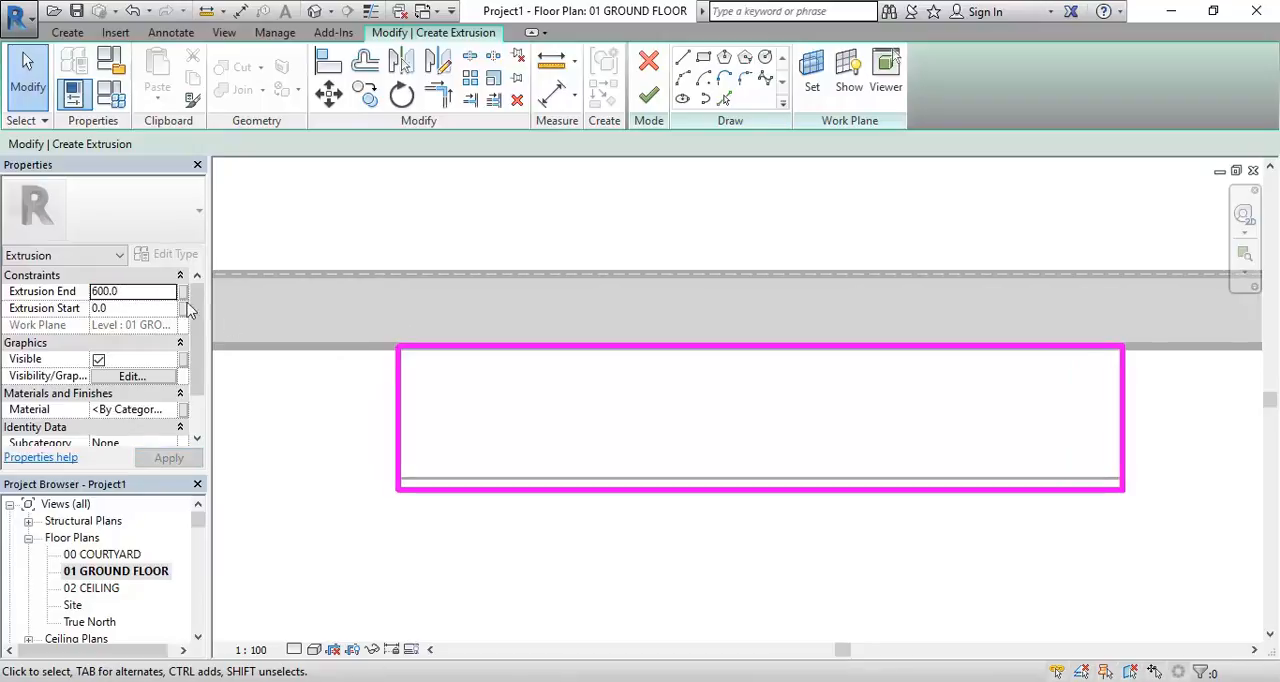
left_click(117, 308)
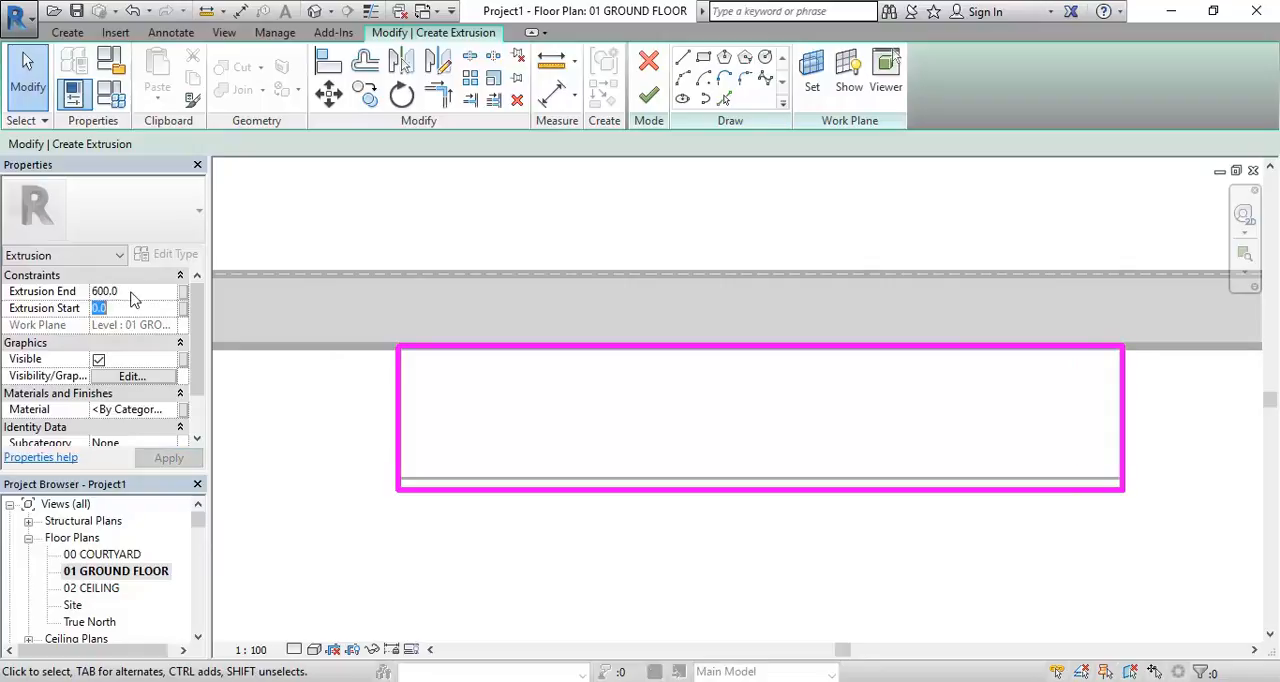
left_click(133, 291)
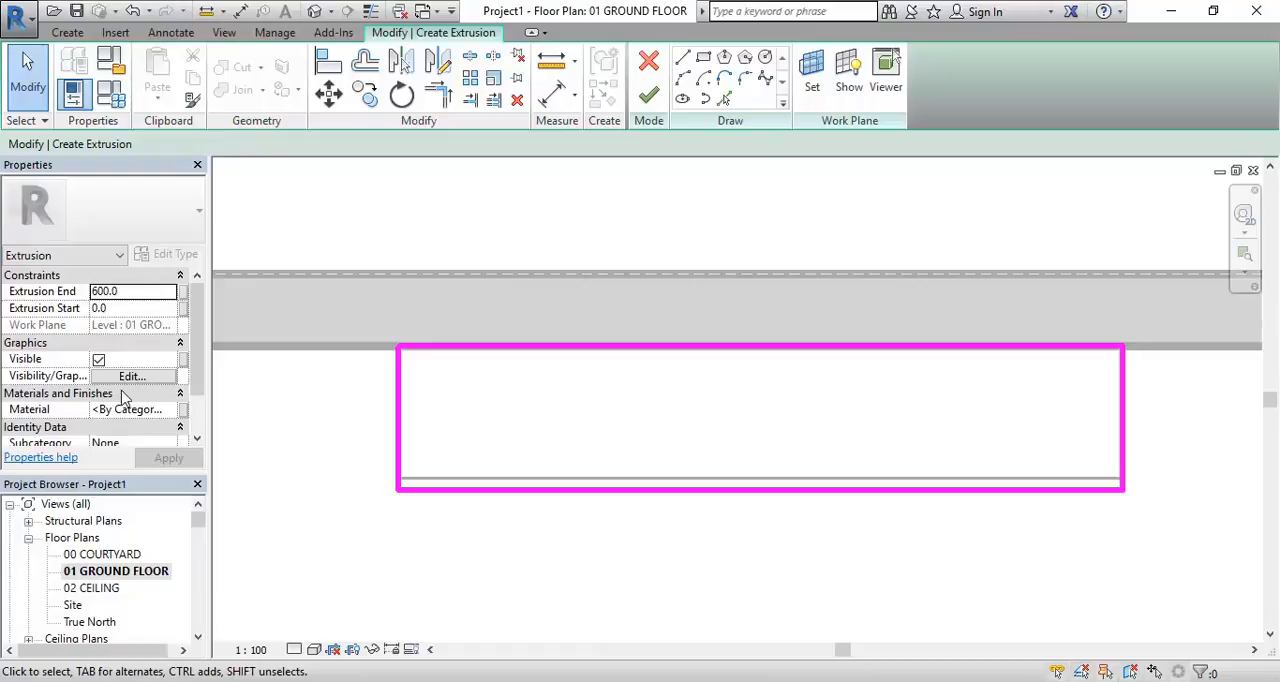
left_click(133, 306)
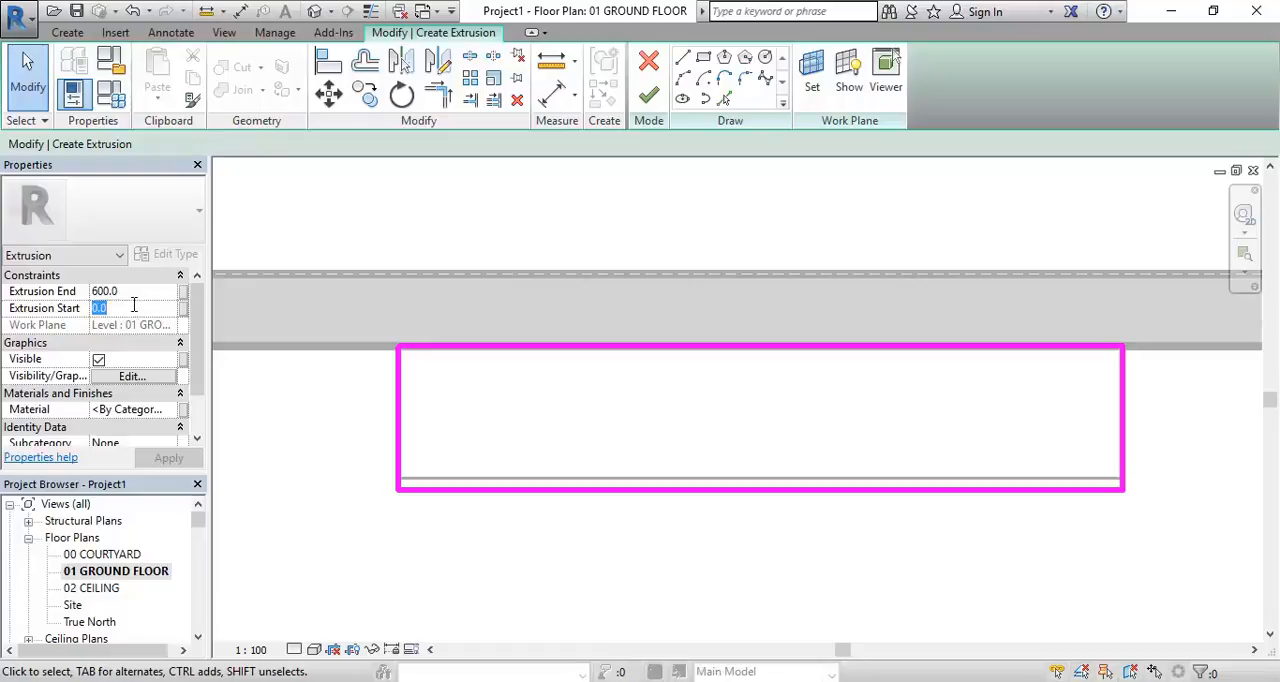
type("70.0")
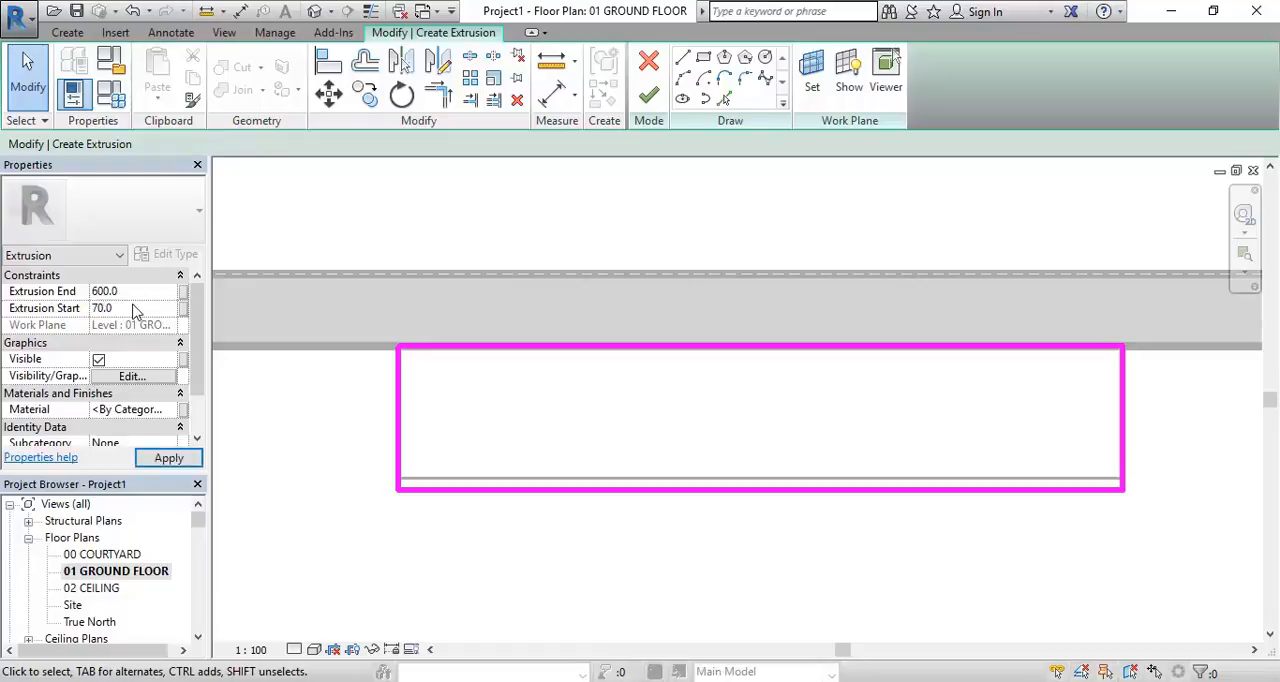
left_click(645, 97)
Open the 3D Section Box view, inspect how the cabinet body overhangs the base slab, and deselect it
left_click_drag(198, 521, 198, 543)
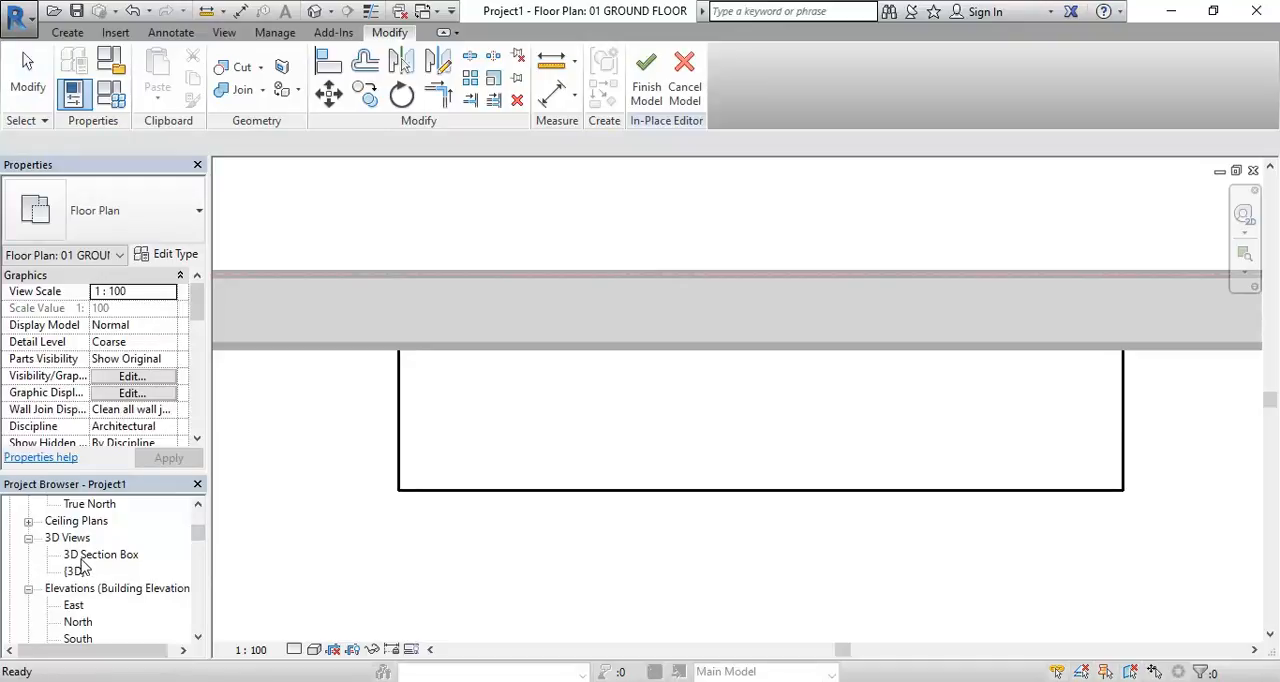
double_click(83, 558)
scroll(793, 507, "up", 5)
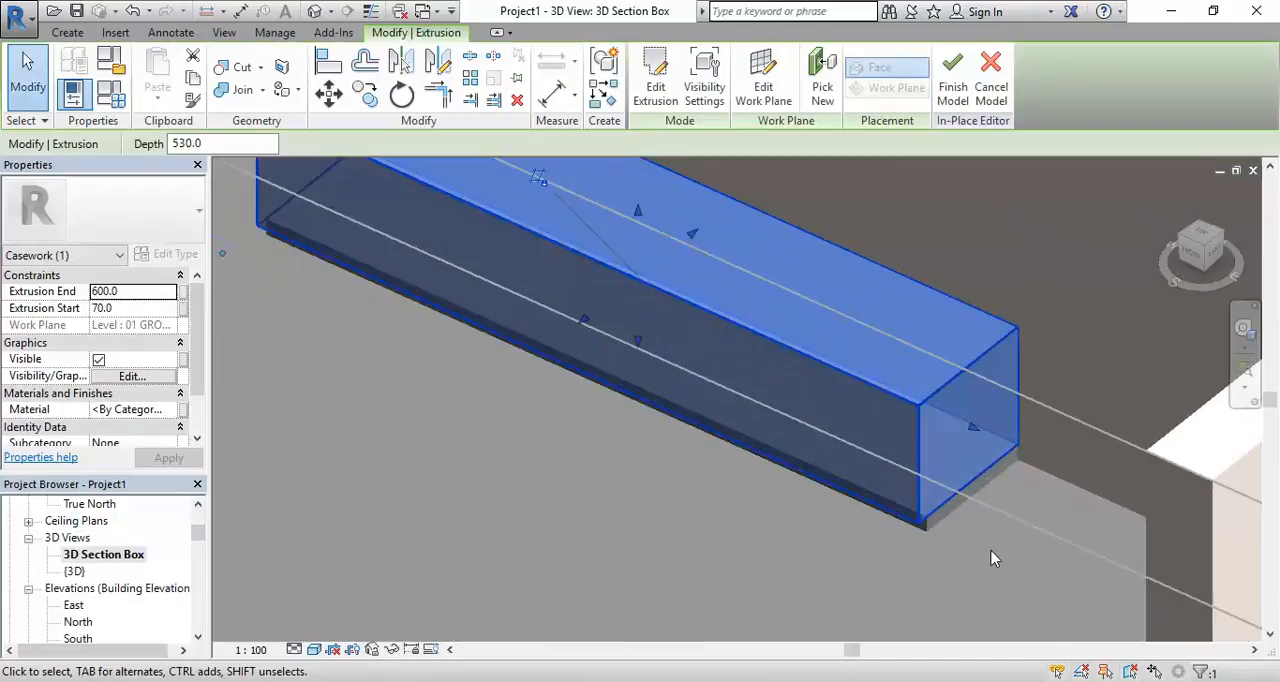
scroll(860, 510, "up", 4)
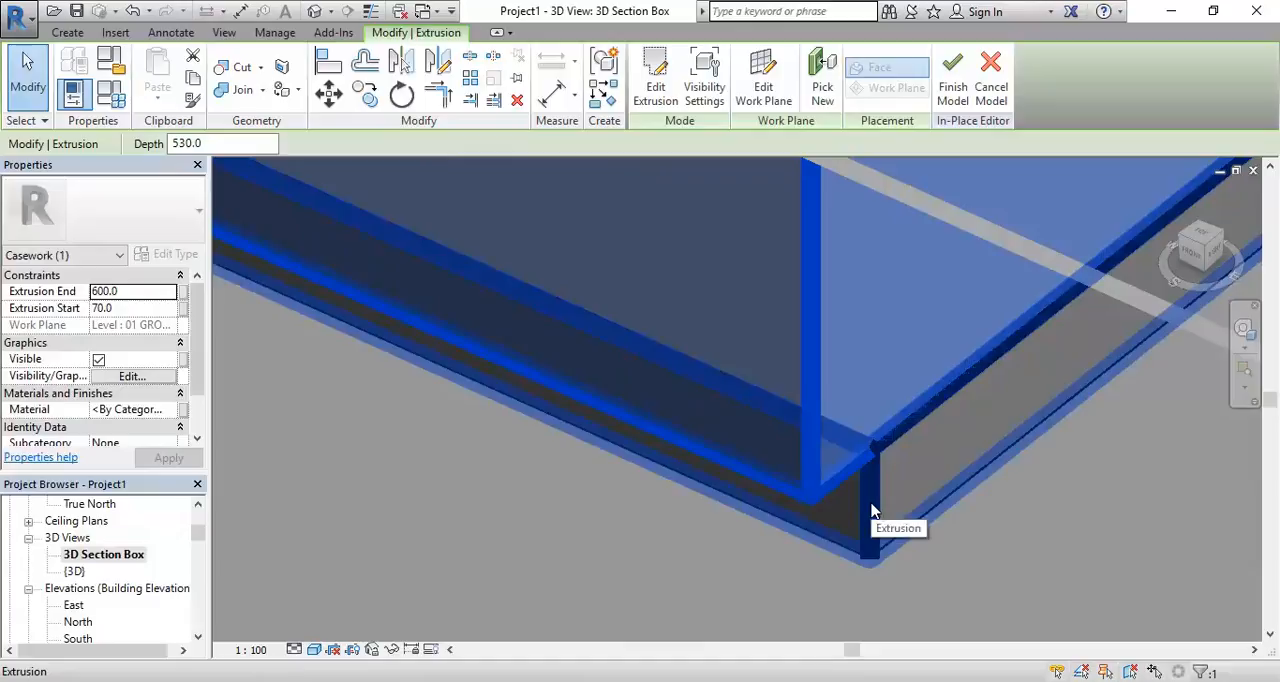
scroll(871, 510, "down", 6)
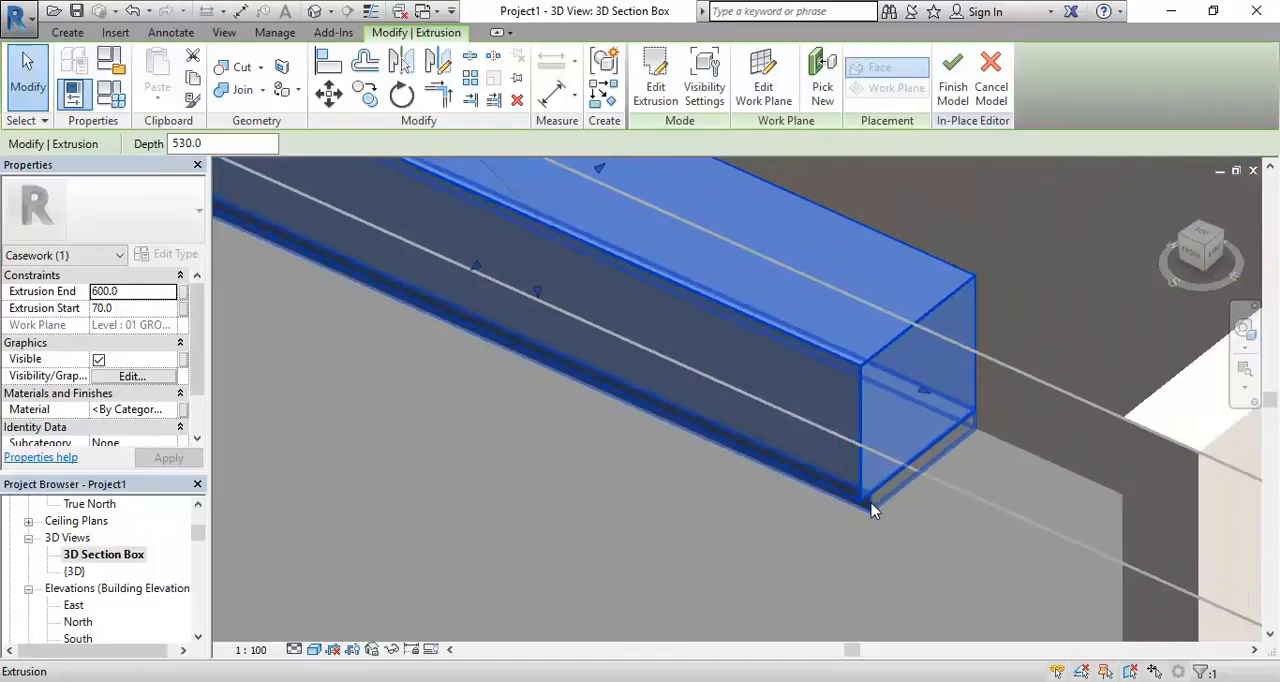
left_click(751, 558)
middle_click_drag(751, 558, 769, 583)
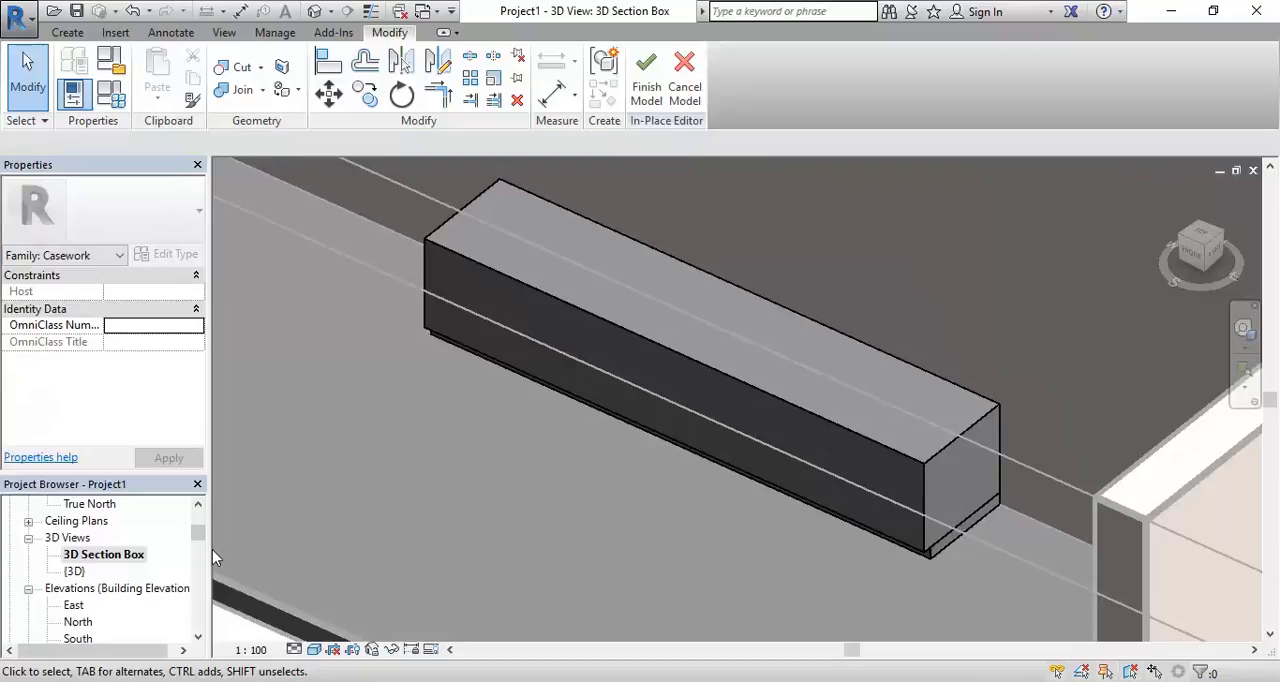
In the 01 GROUND FLOOR plan, start another extrusion and sketch a 3000 by 600 mm rectangle tracing the cabinet body's outline
left_click_drag(199, 536, 190, 520)
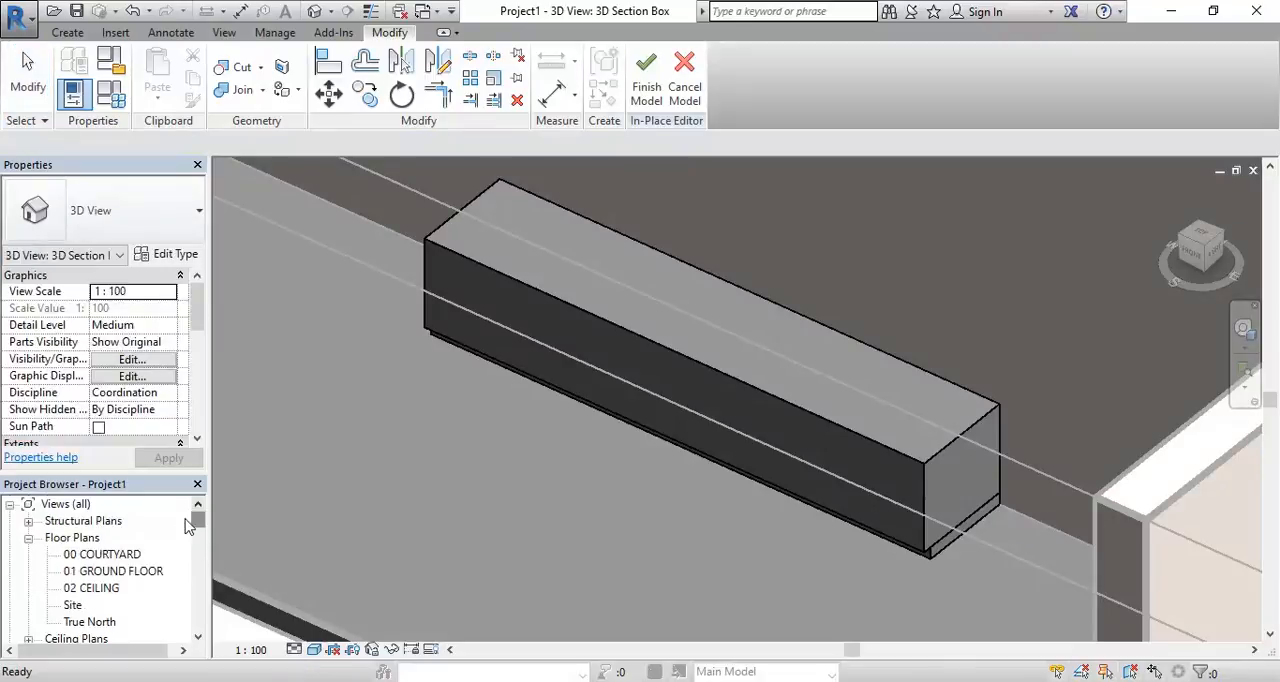
double_click(108, 571)
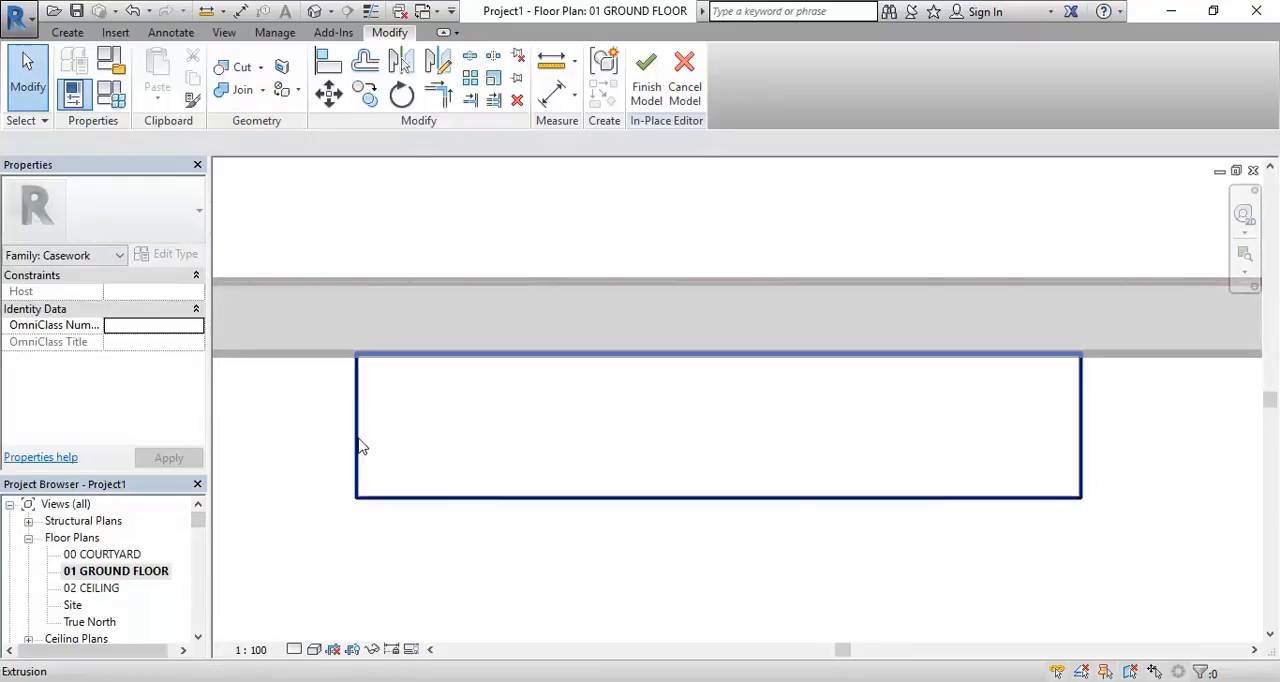
left_click(67, 32)
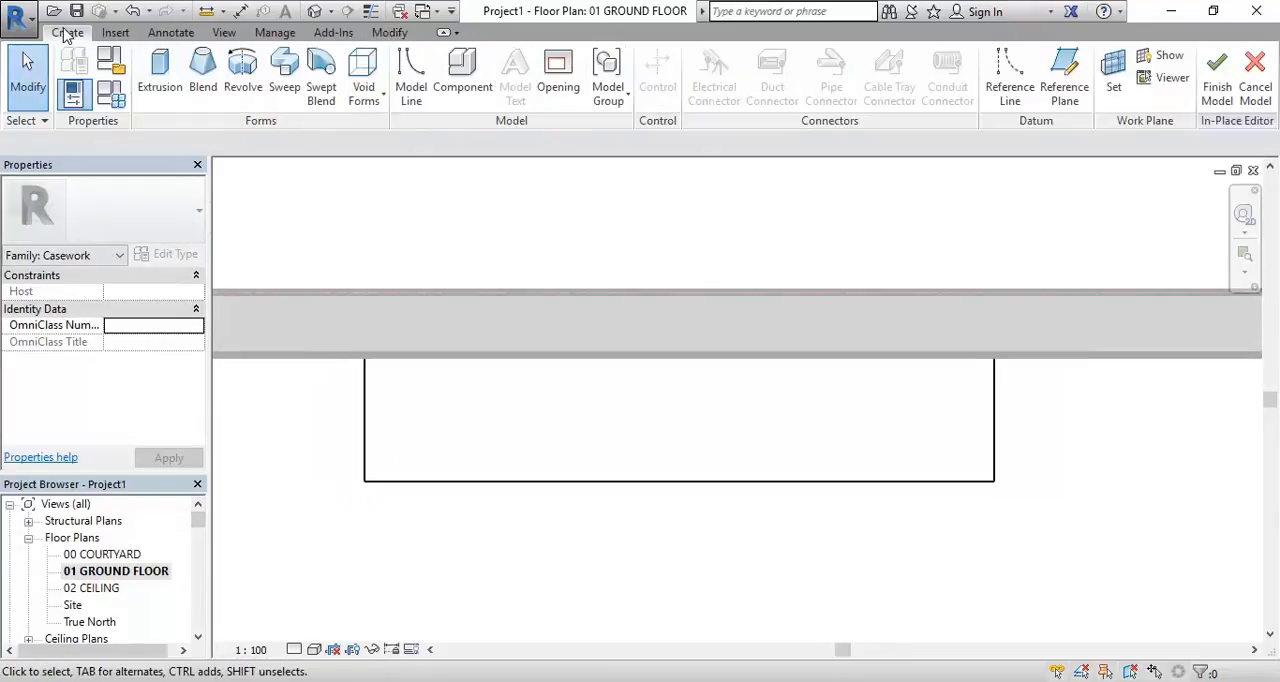
left_click(158, 68)
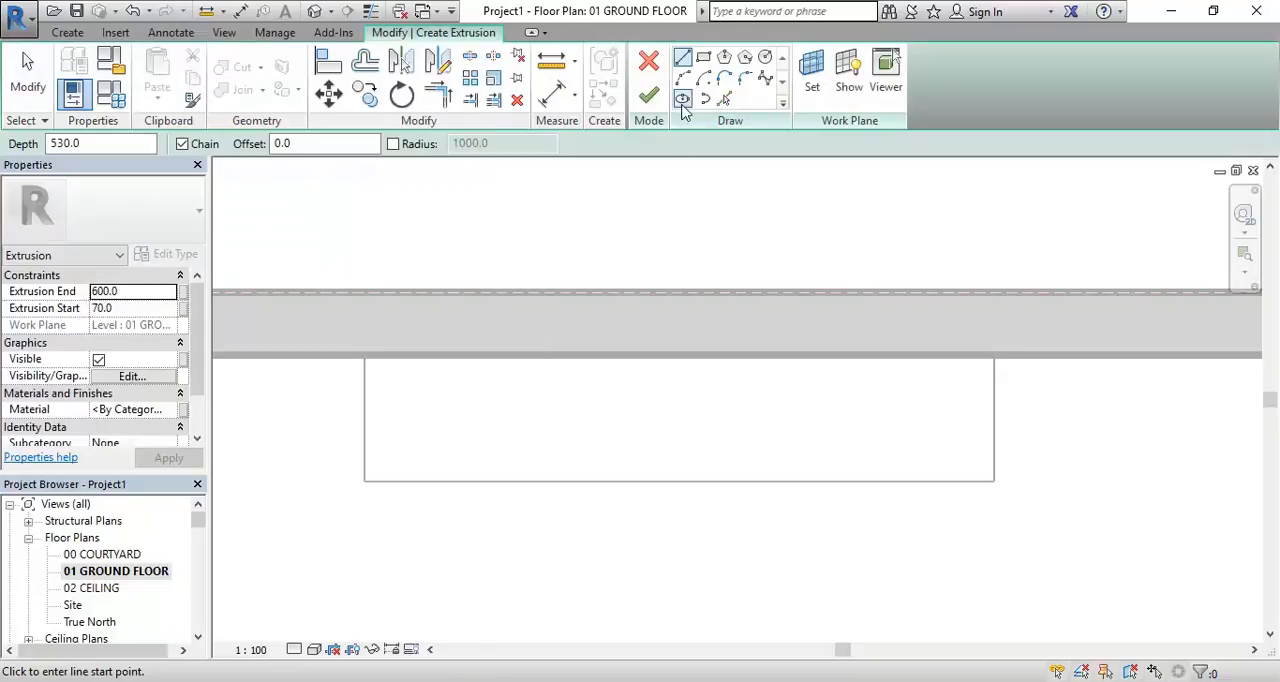
left_click(704, 58)
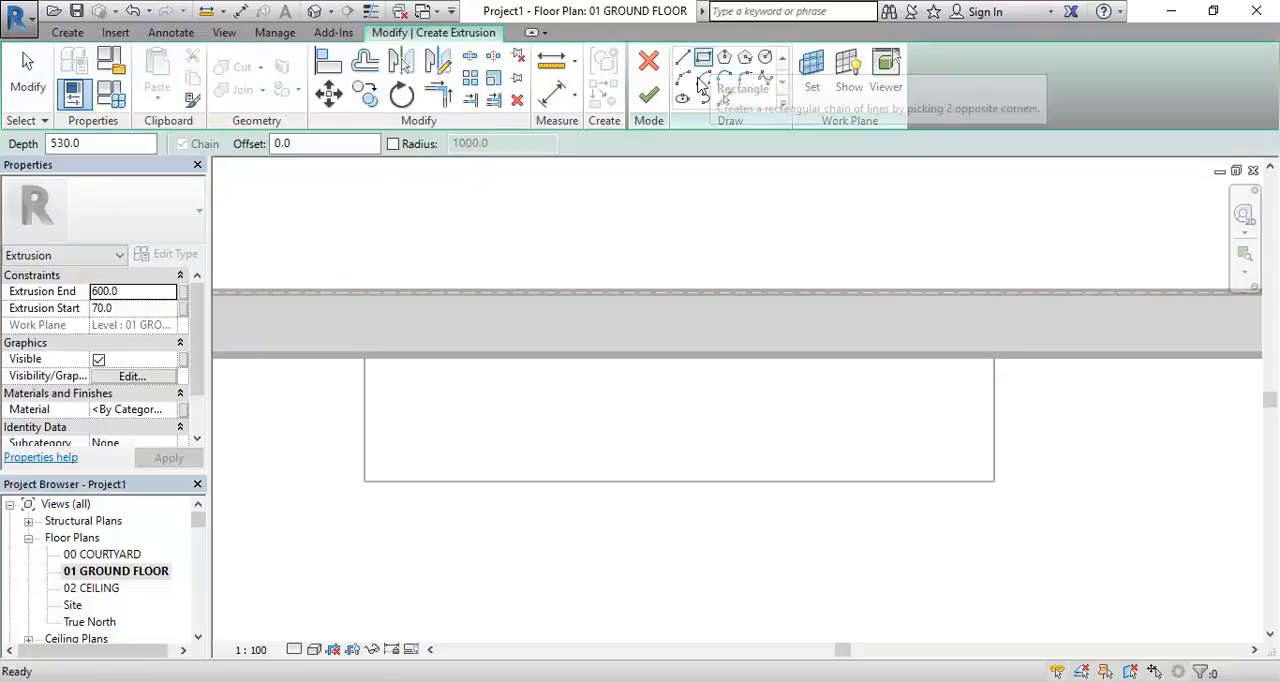
scroll(434, 465, "up", 2)
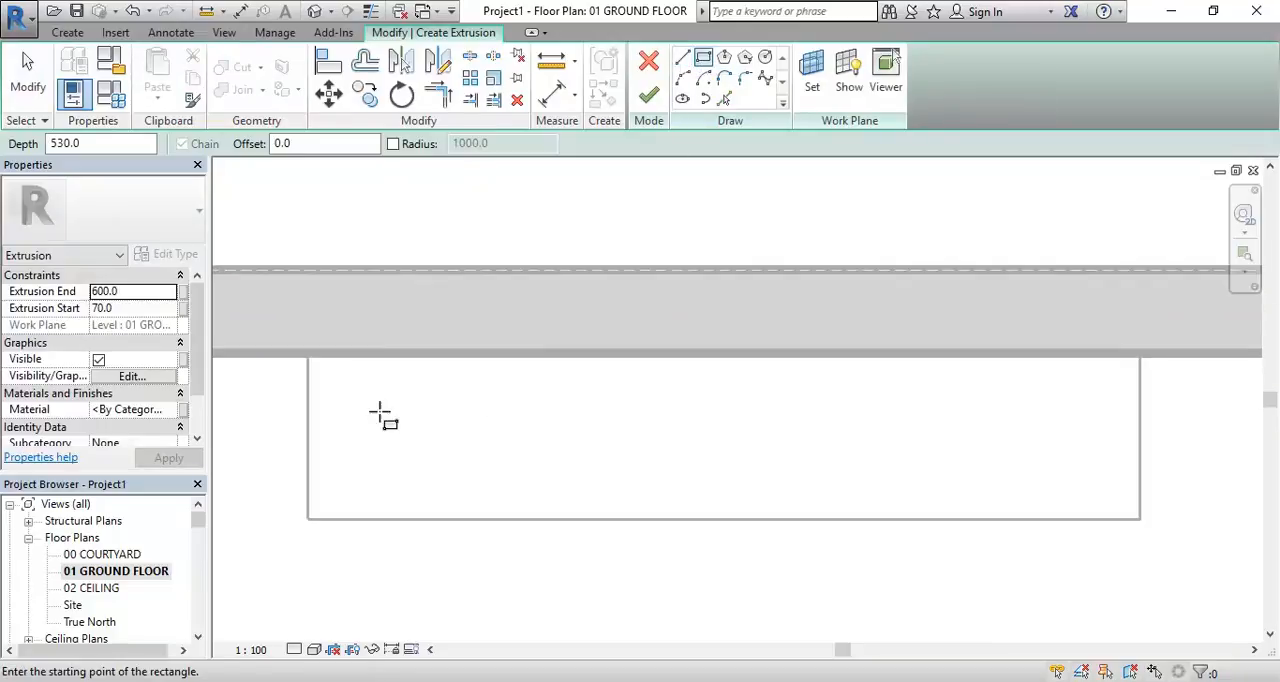
middle_click_drag(372, 414, 410, 402)
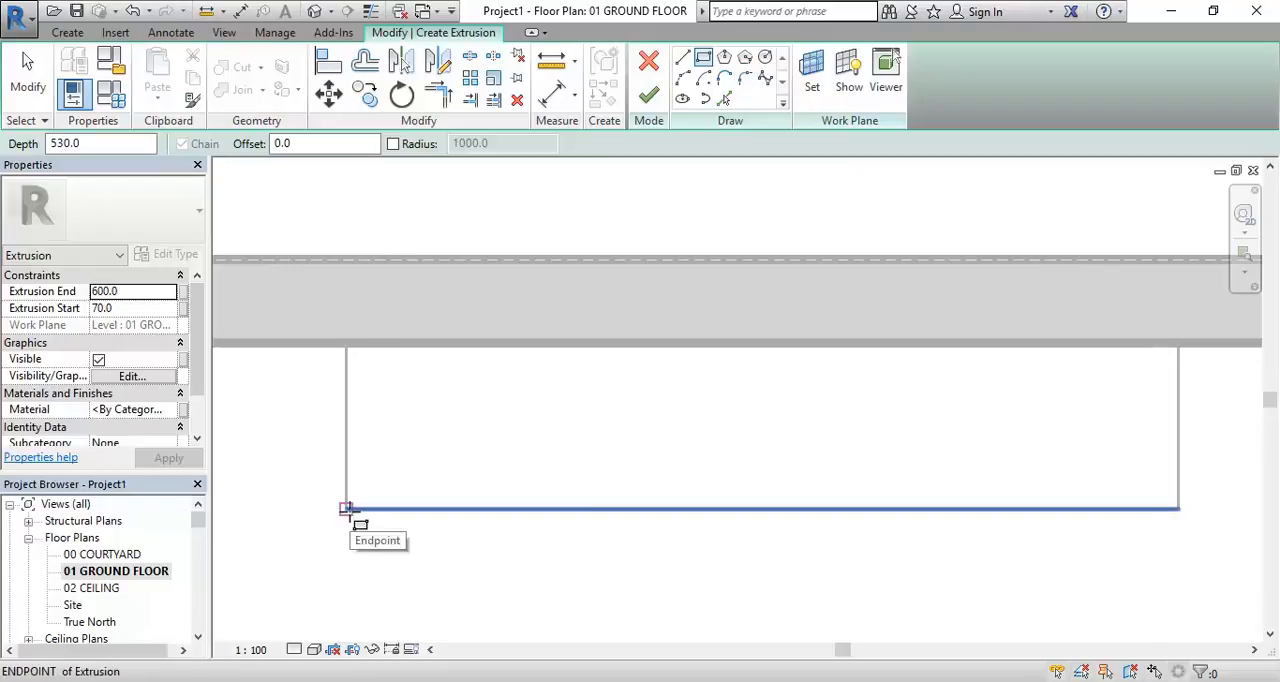
left_click(345, 509)
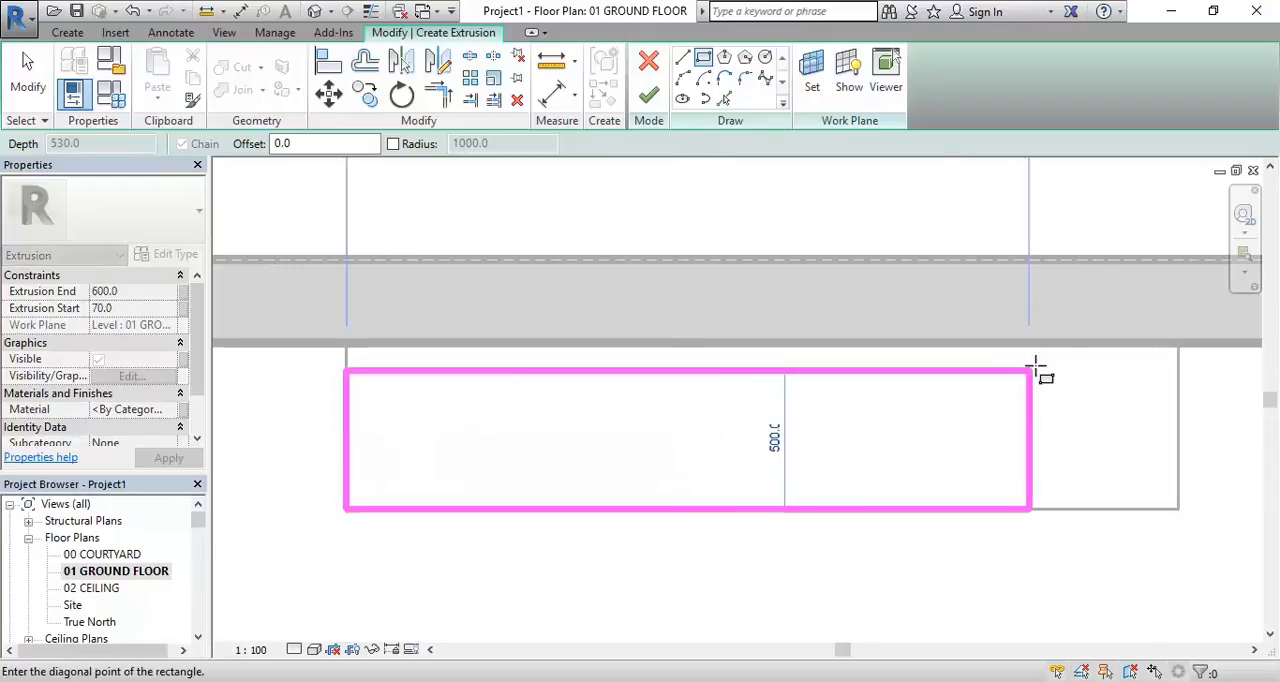
left_click(1180, 343)
right_click(460, 247)
left_click(492, 262)
Move the front edge of the new sketch rectangle so that its depth from the wall is 620 mm
scroll(491, 432, "down", 3)
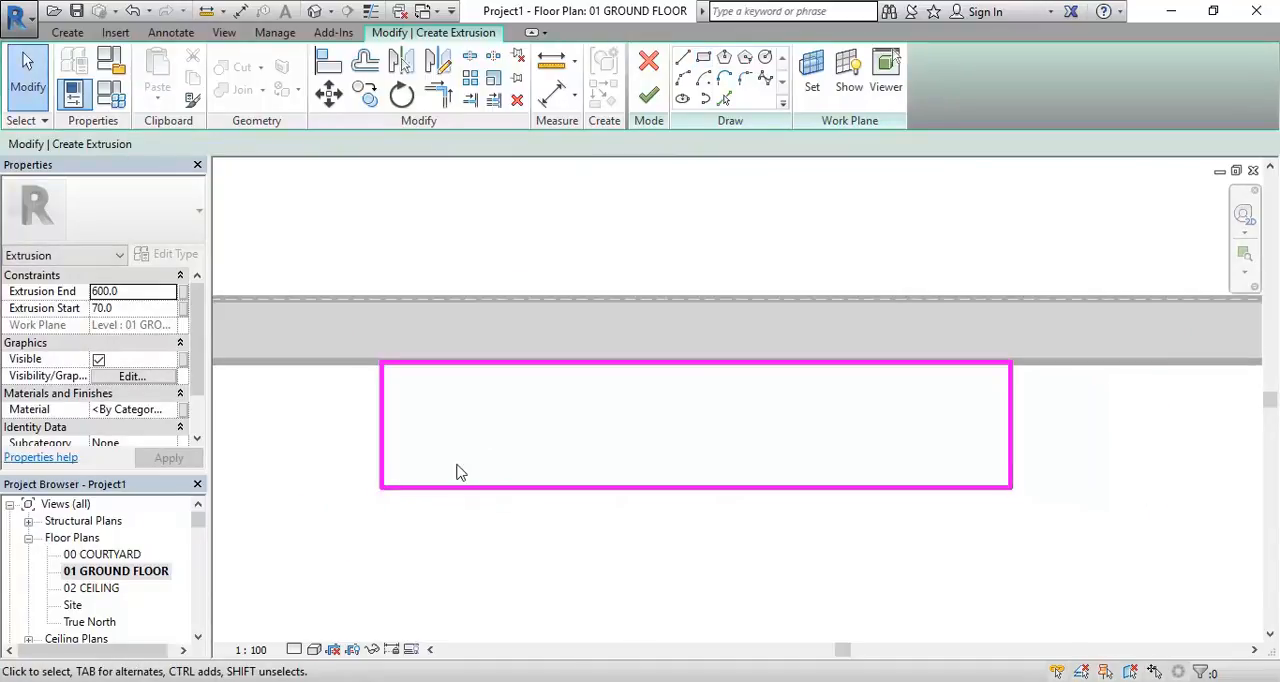
left_click(429, 491)
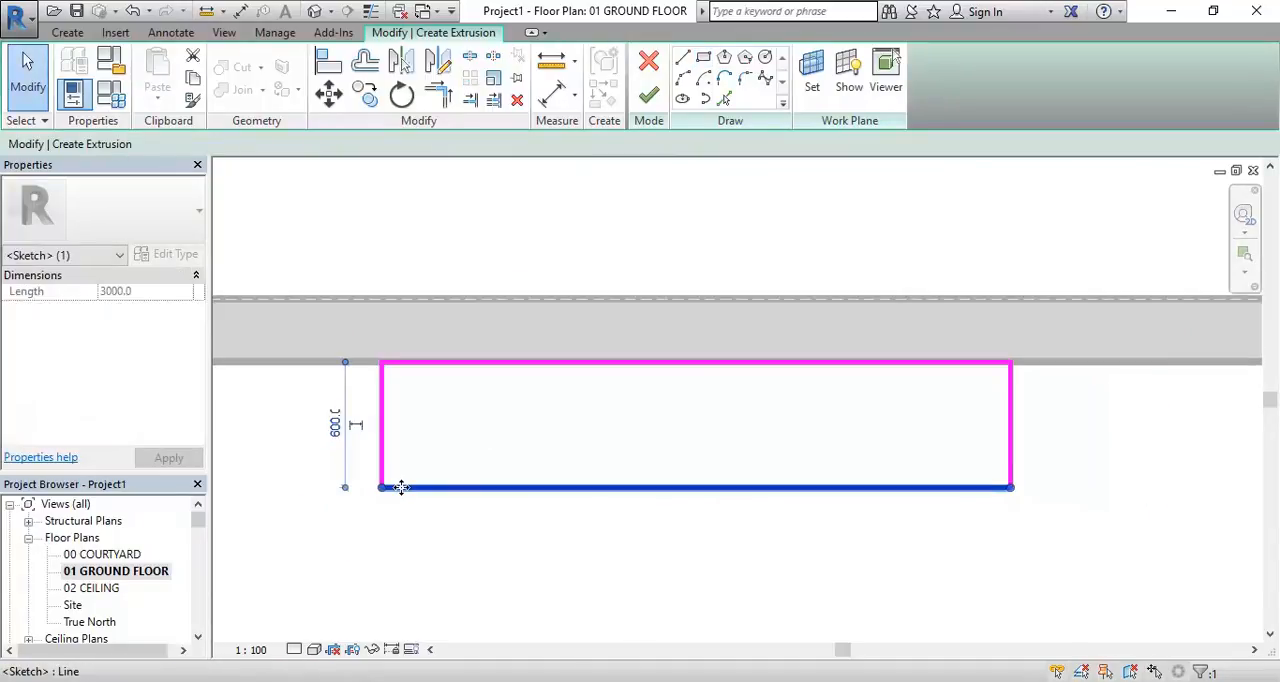
scroll(380, 438, "up", 2)
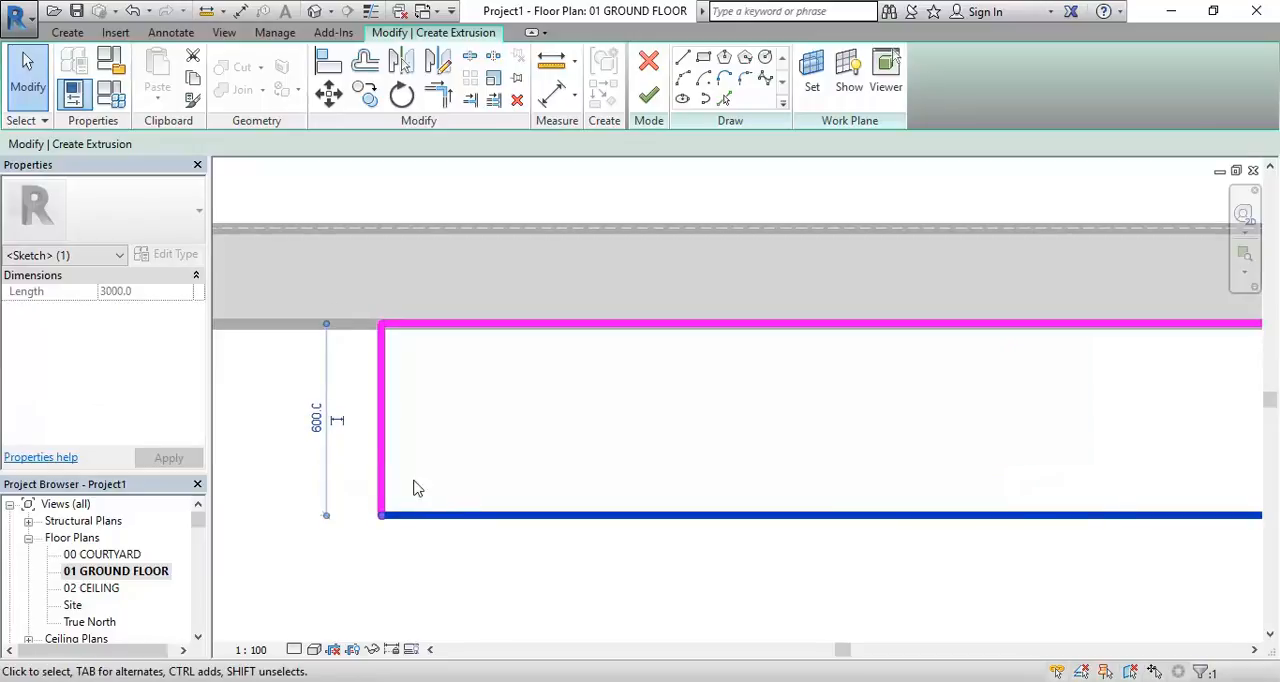
left_click(318, 420)
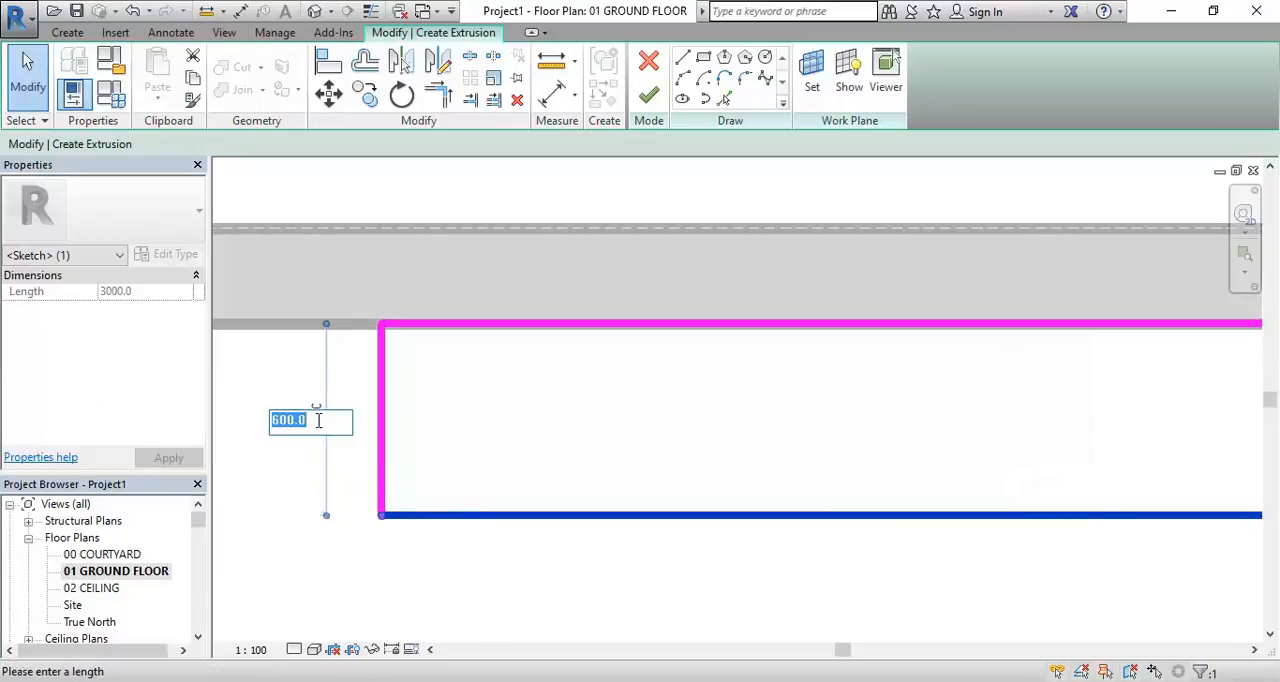
type("620")
key("Return")
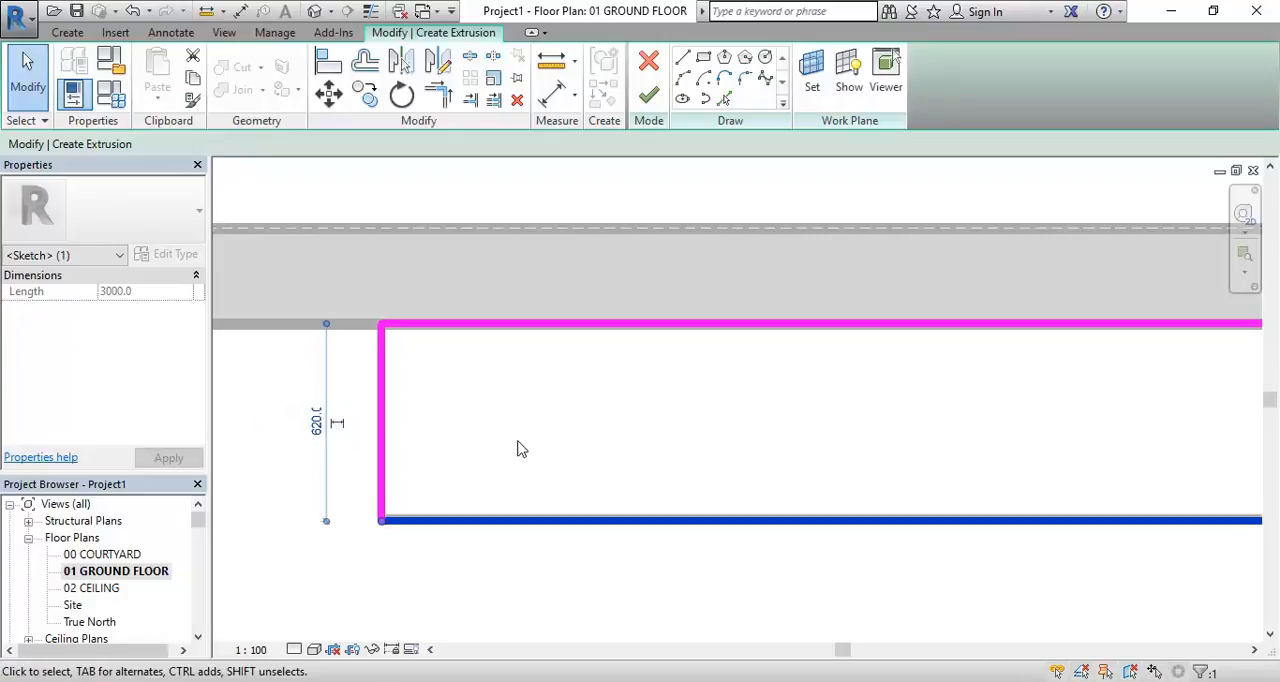
left_click(517, 447)
scroll(489, 443, "down", 2)
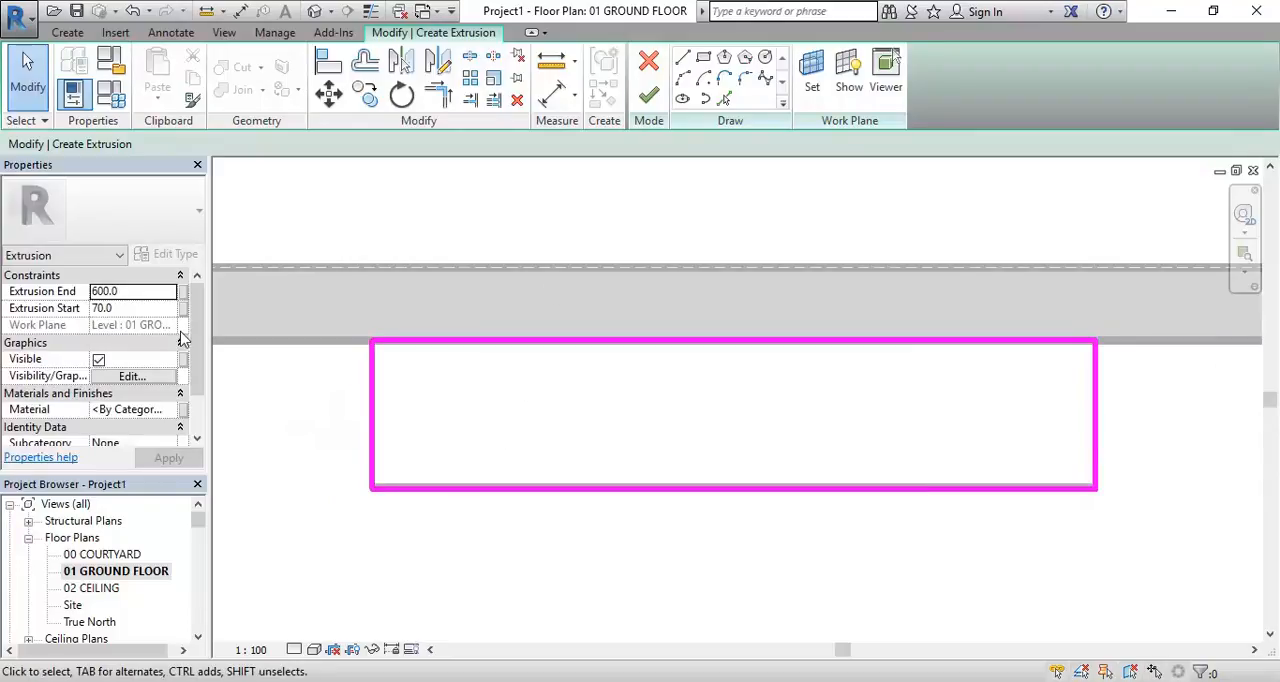
Set the top slab's Extrusion End to 640 mm and Extrusion Start to 600 mm, and finish the extrusion sketch
left_click(137, 309)
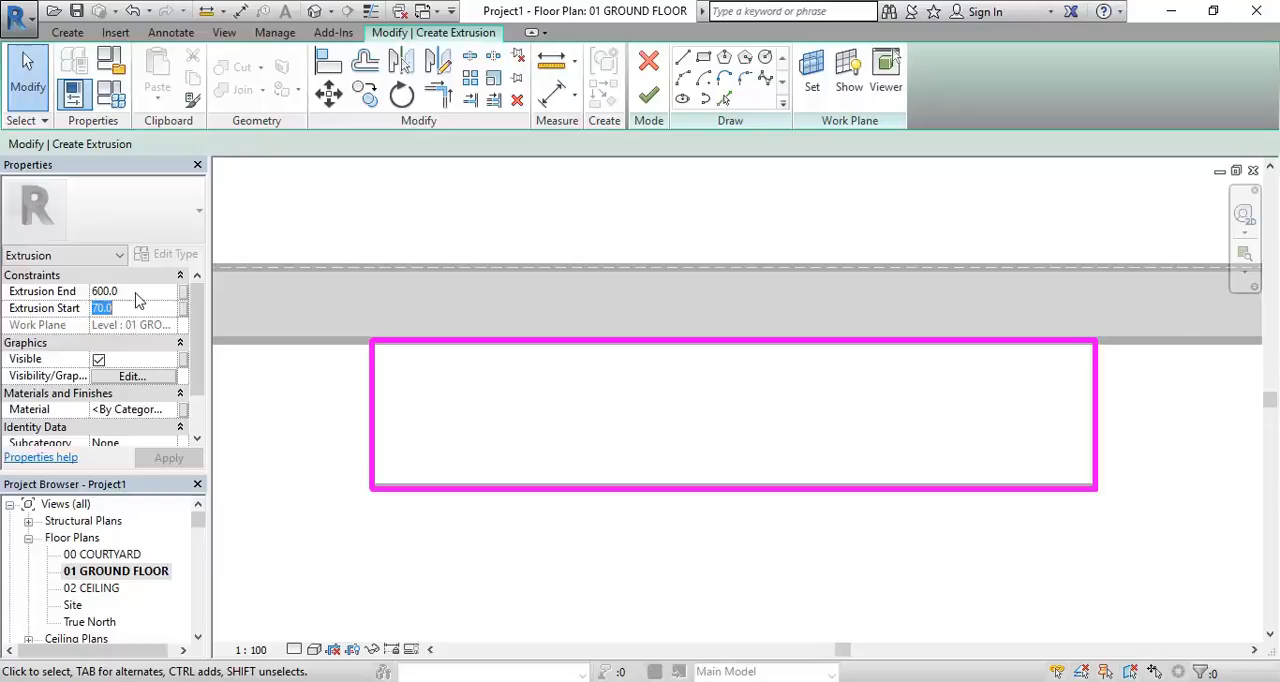
left_click(140, 291)
type("640")
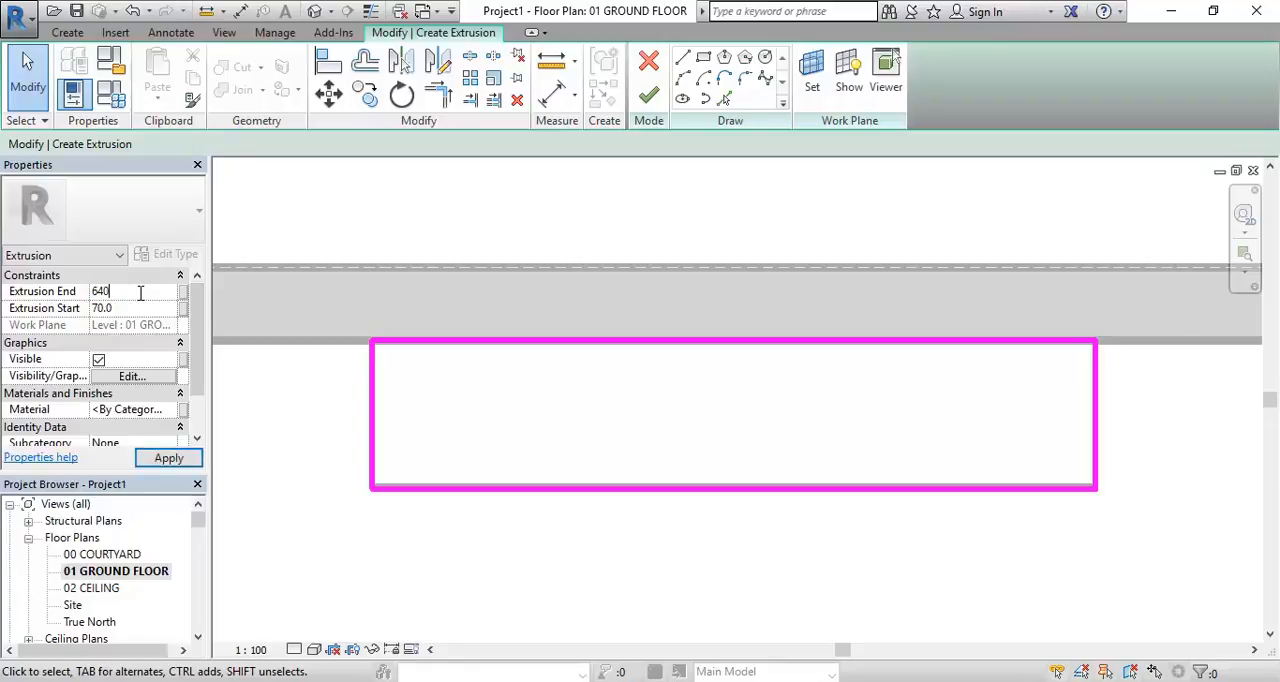
left_click(146, 312)
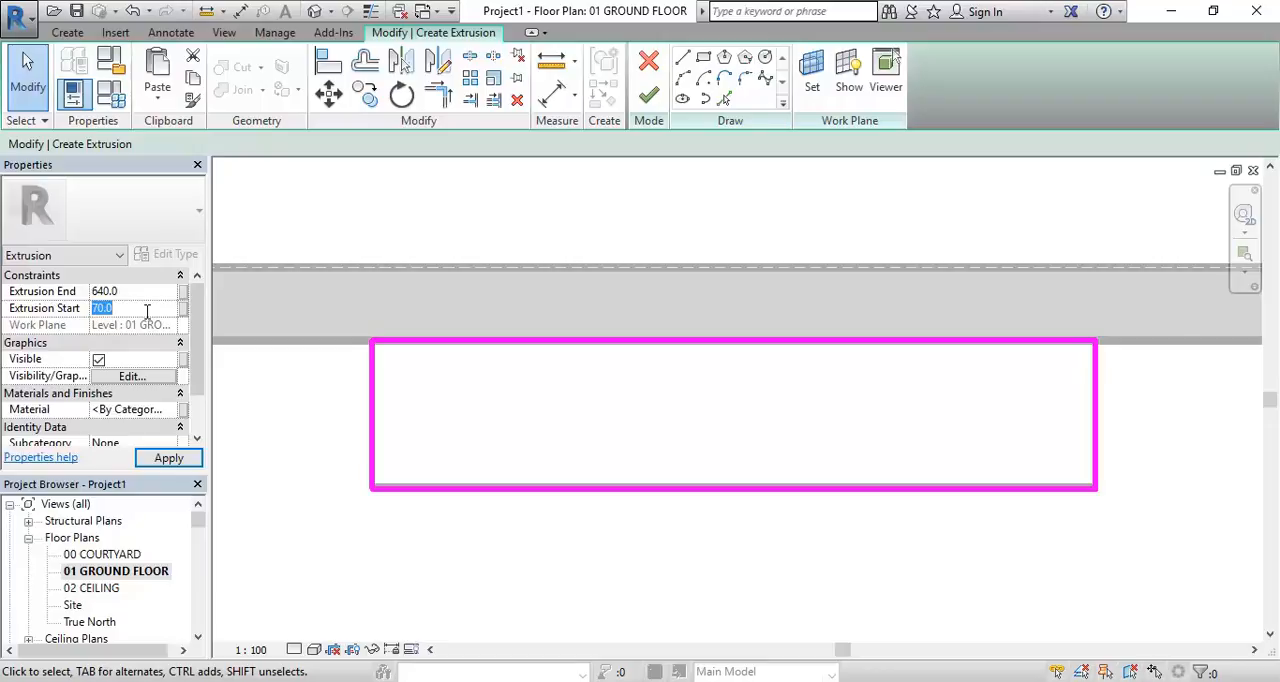
type("600")
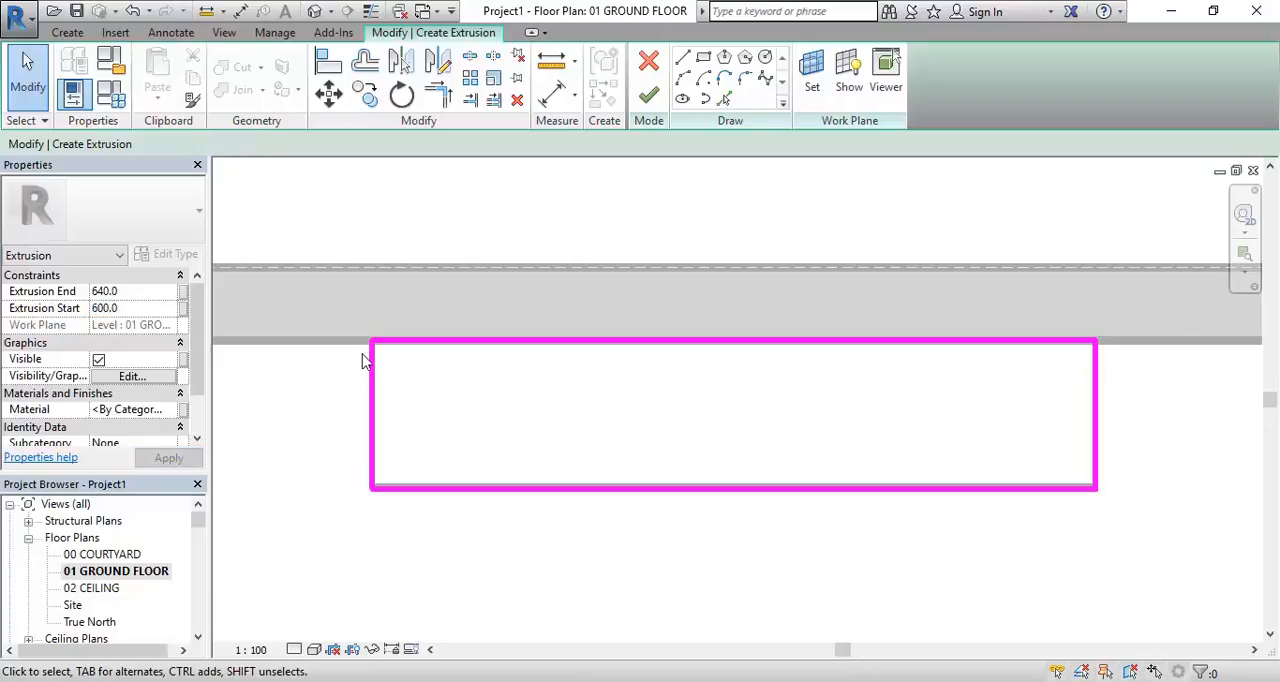
left_click(649, 94)
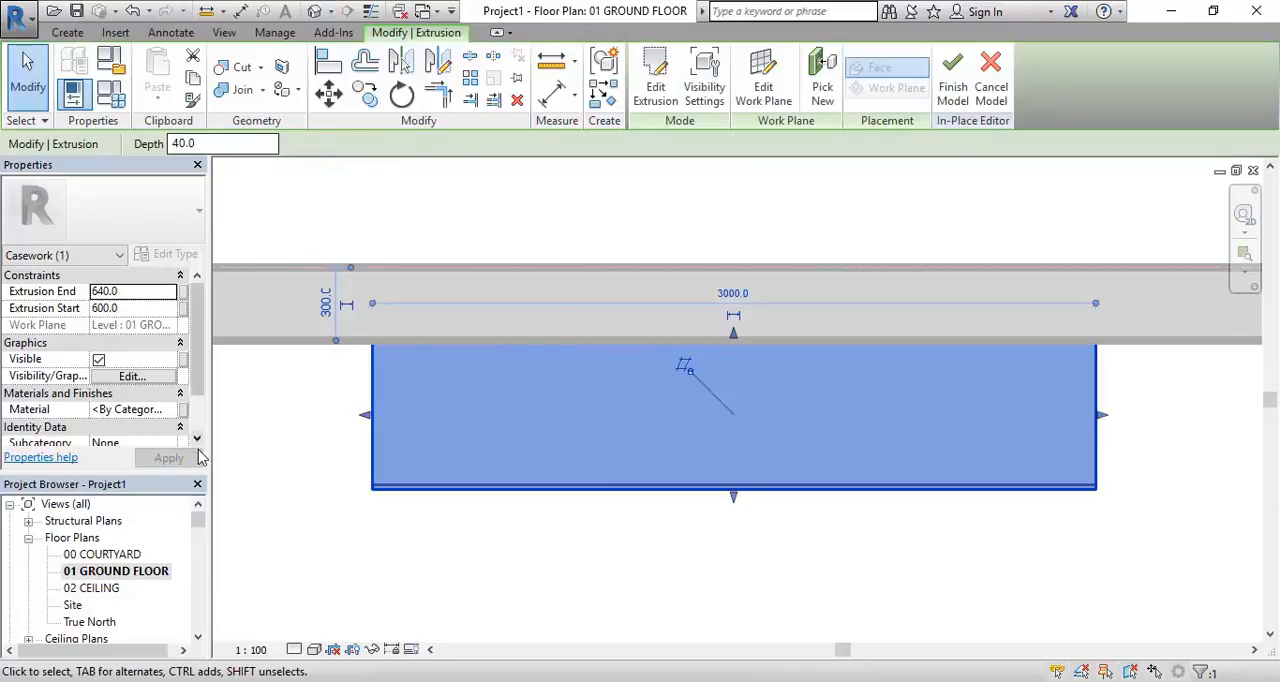
Open the 3D Section Box view, inspect how the top slab sits on and overhangs the cabinet body, and deselect it
mouse_move(201, 522)
left_mouse_down()
mouse_move(199, 546)
mouse_move(197, 529)
left_mouse_up()
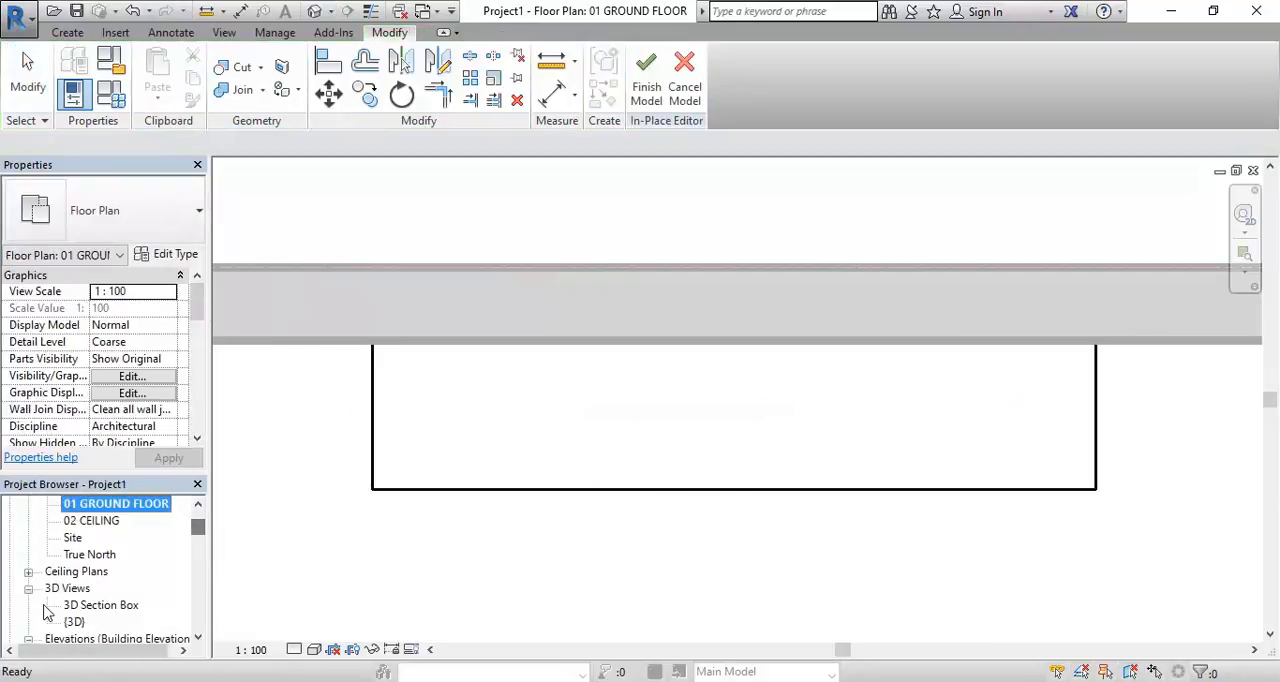
left_click(94, 604)
double_click(94, 604)
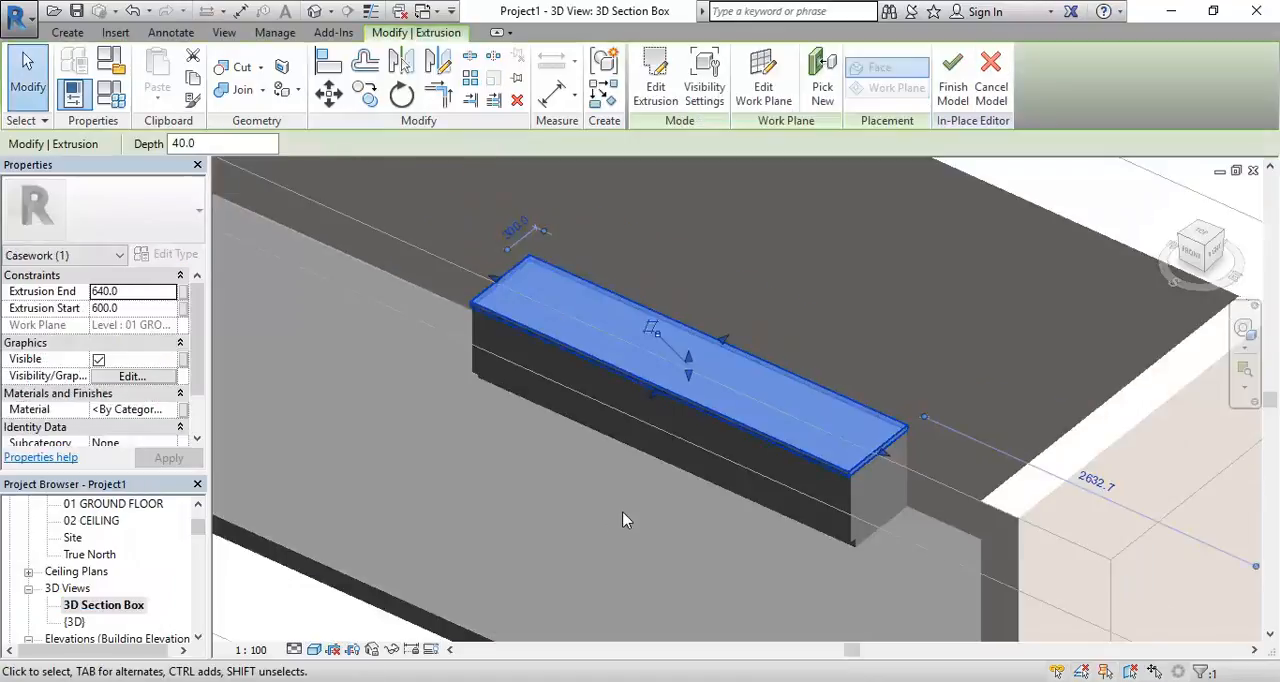
left_click(624, 520)
scroll(463, 318, "up", 6)
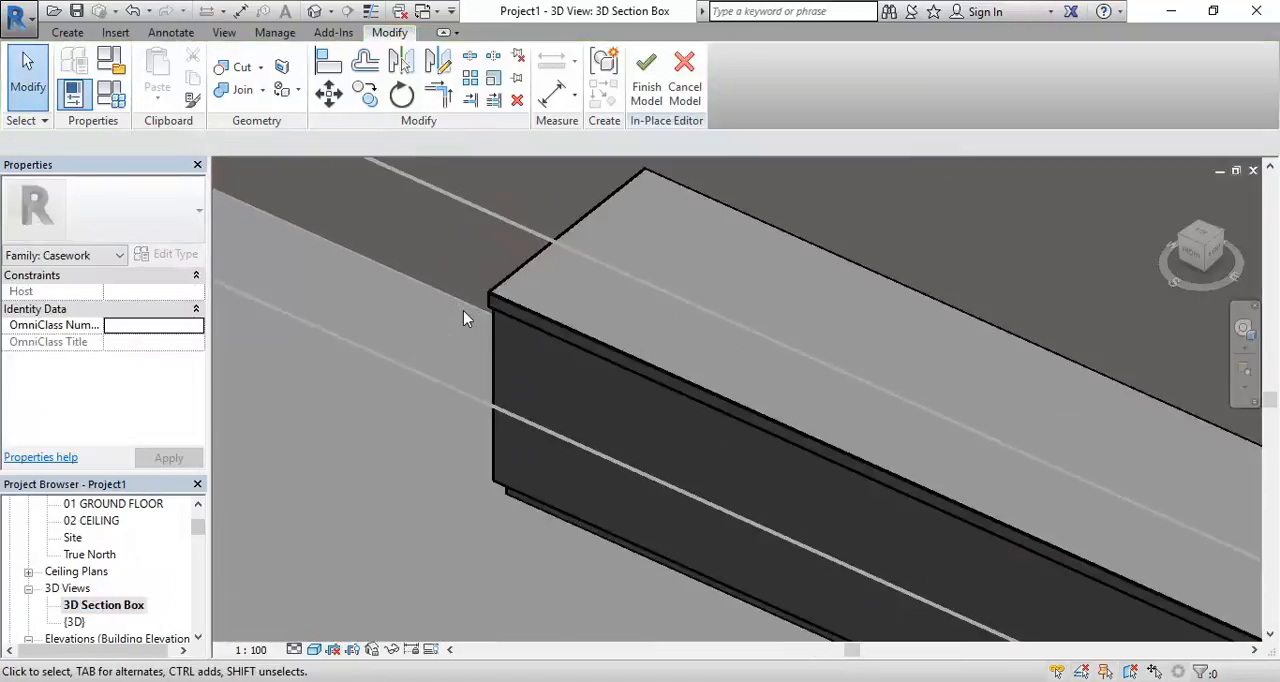
scroll(503, 350, "down", 4)
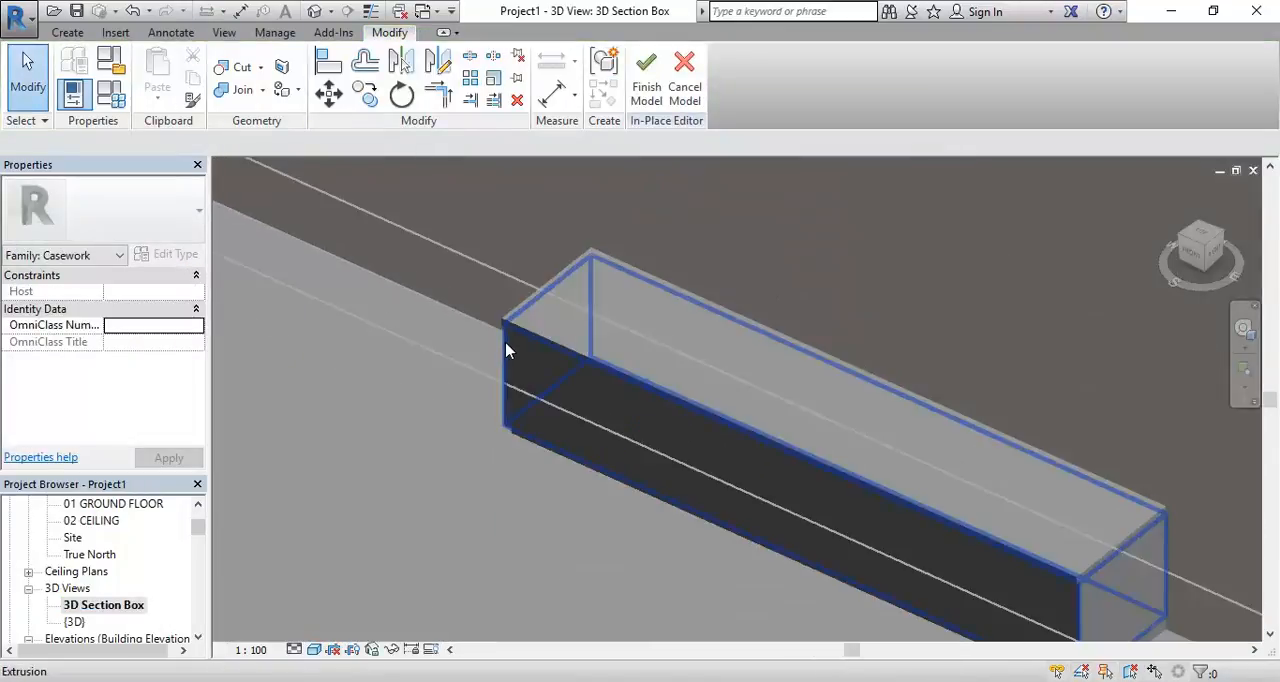
middle_click_drag(503, 349, 540, 443)
scroll(657, 380, "up", 5)
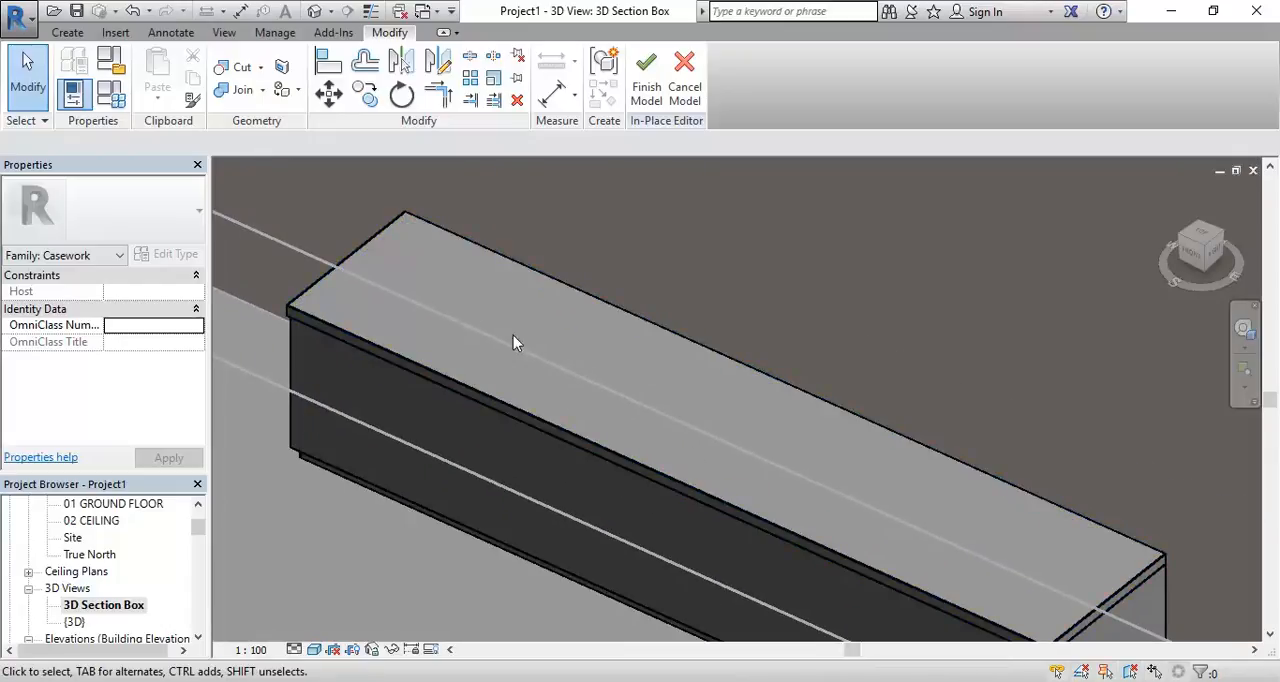
middle_click_drag(491, 349, 534, 368)
scroll(534, 368, "up", 1)
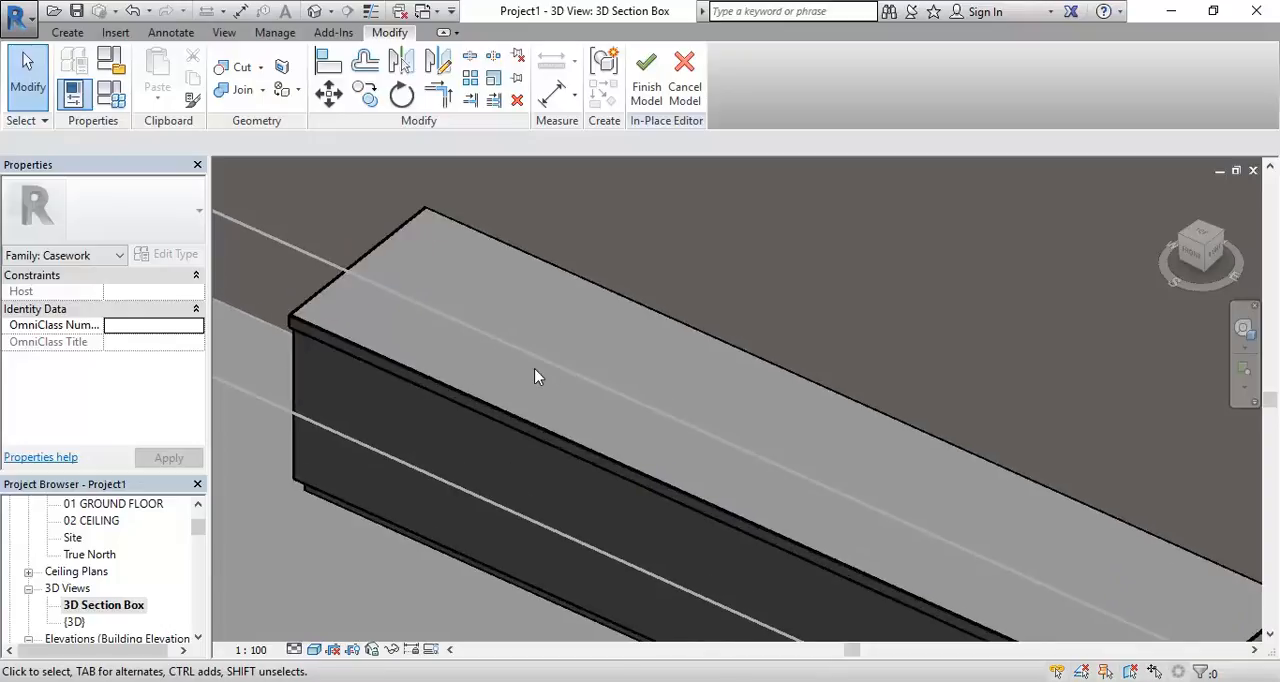
scroll(534, 368, "down", 1)
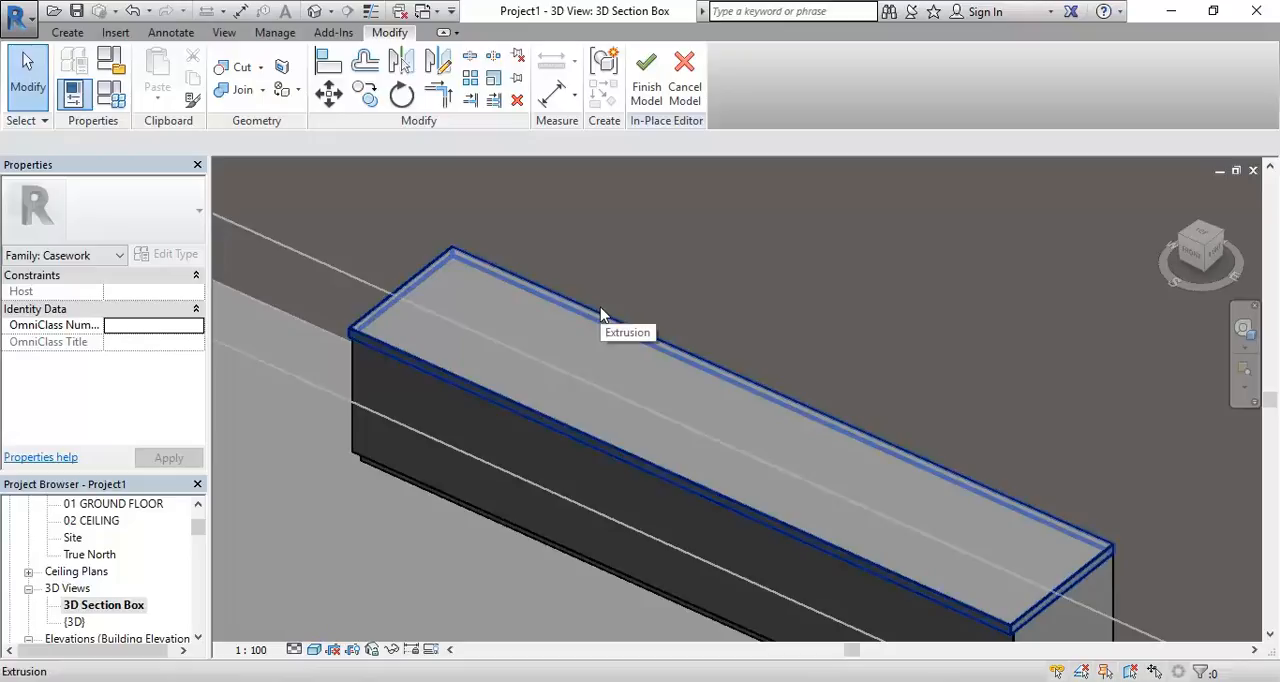
left_click(566, 437)
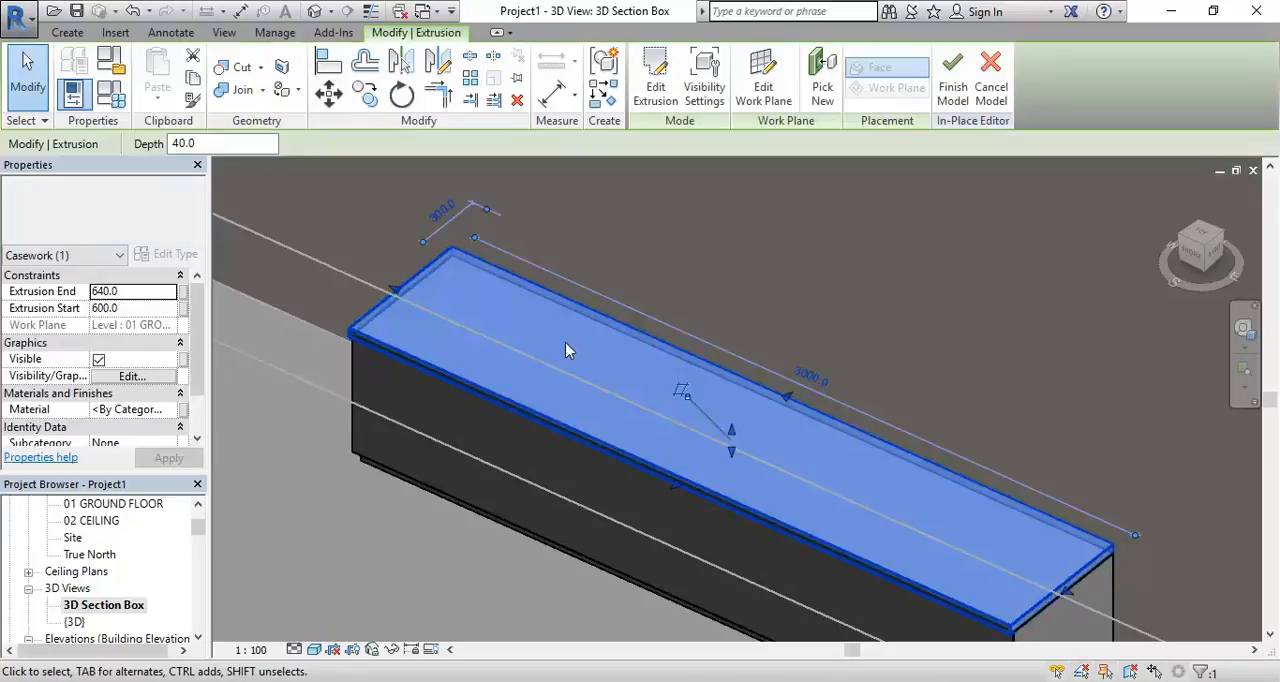
key("Escape")
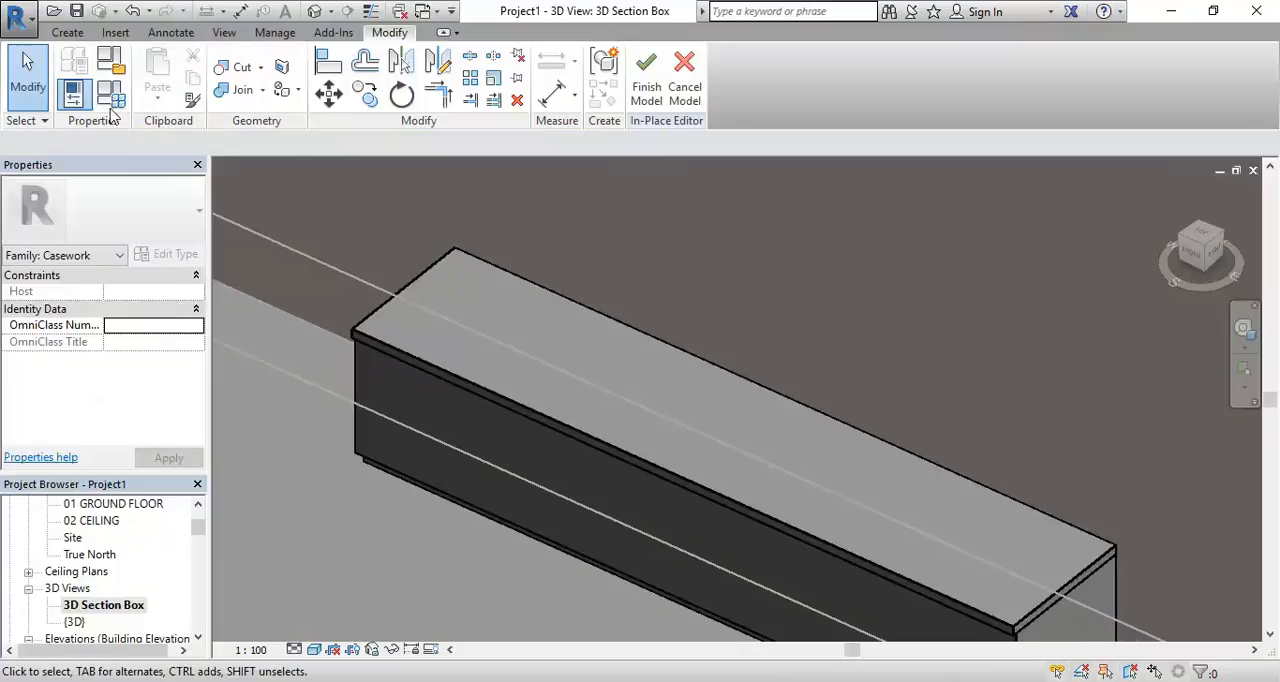
In the 01 GROUND FLOOR plan, start a Void Extrusion and sketch a circle of about 160 mm radius inside the vanity's left part
left_click(67, 32)
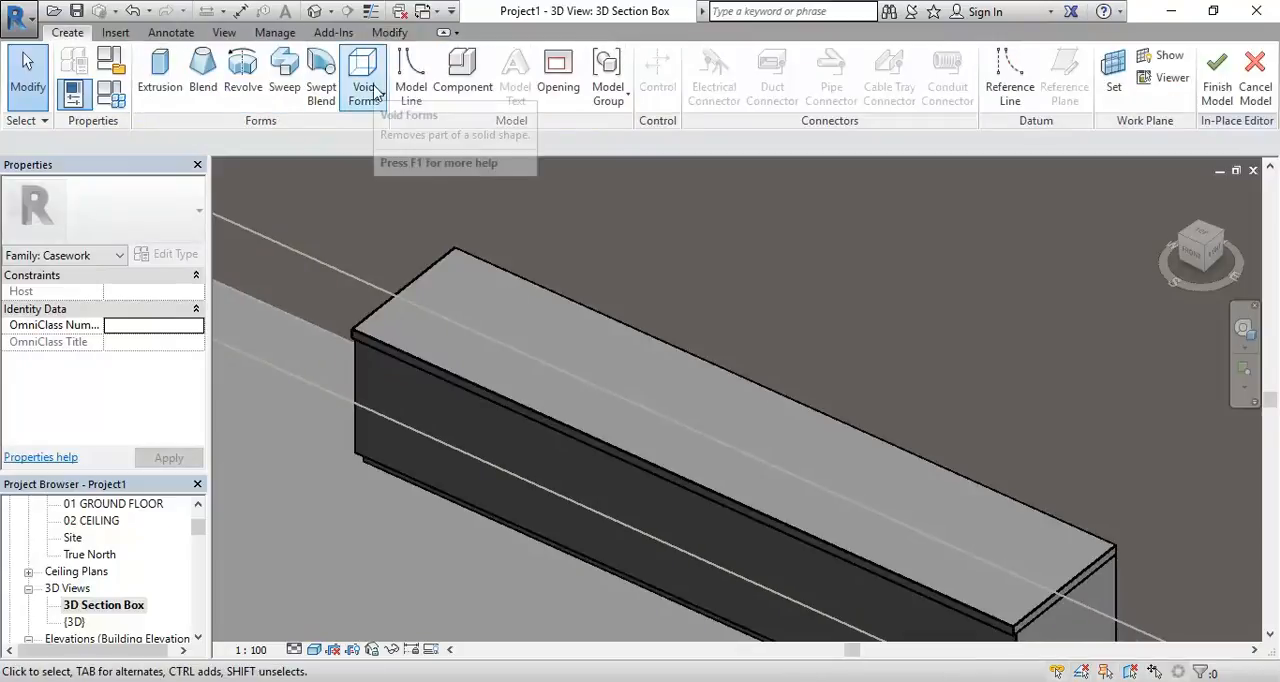
scroll(198, 512, "up", 1)
double_click(113, 554)
scroll(480, 498, "down", 2)
middle_click_drag(510, 500, 498, 486)
scroll(478, 445, "up", 1)
middle_click_drag(478, 444, 514, 463)
scroll(514, 463, "up", 1)
scroll(517, 470, "up", 1)
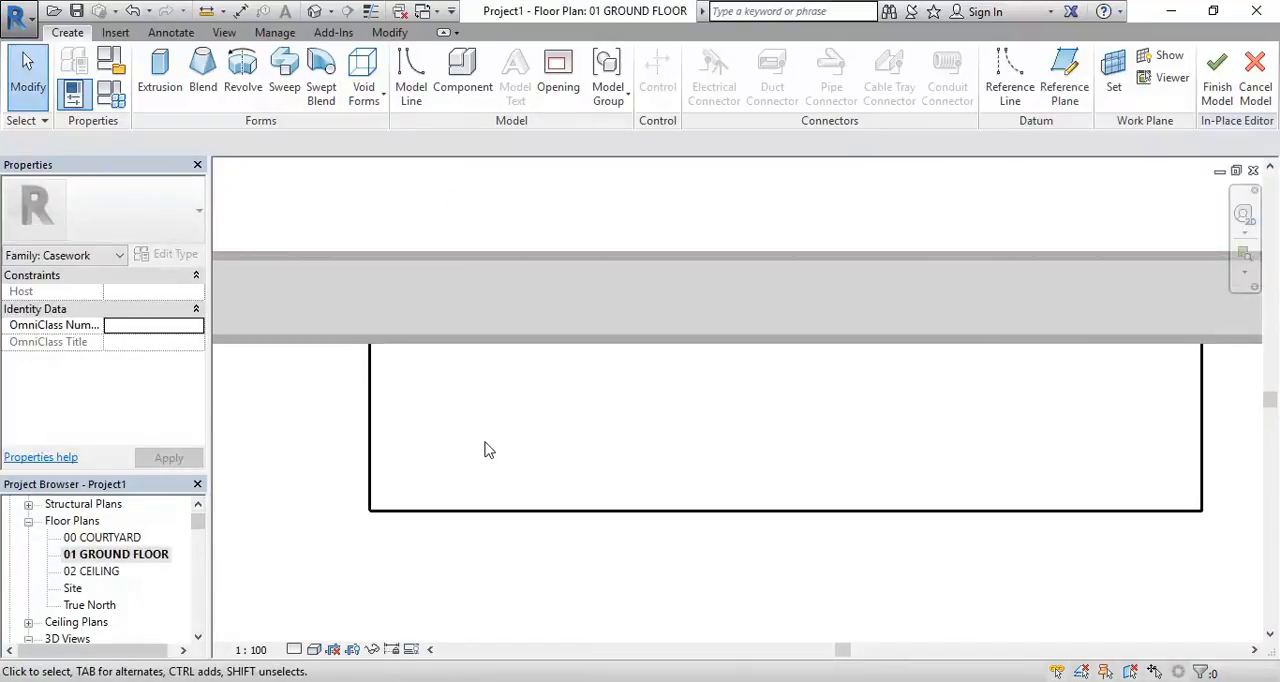
left_click(362, 75)
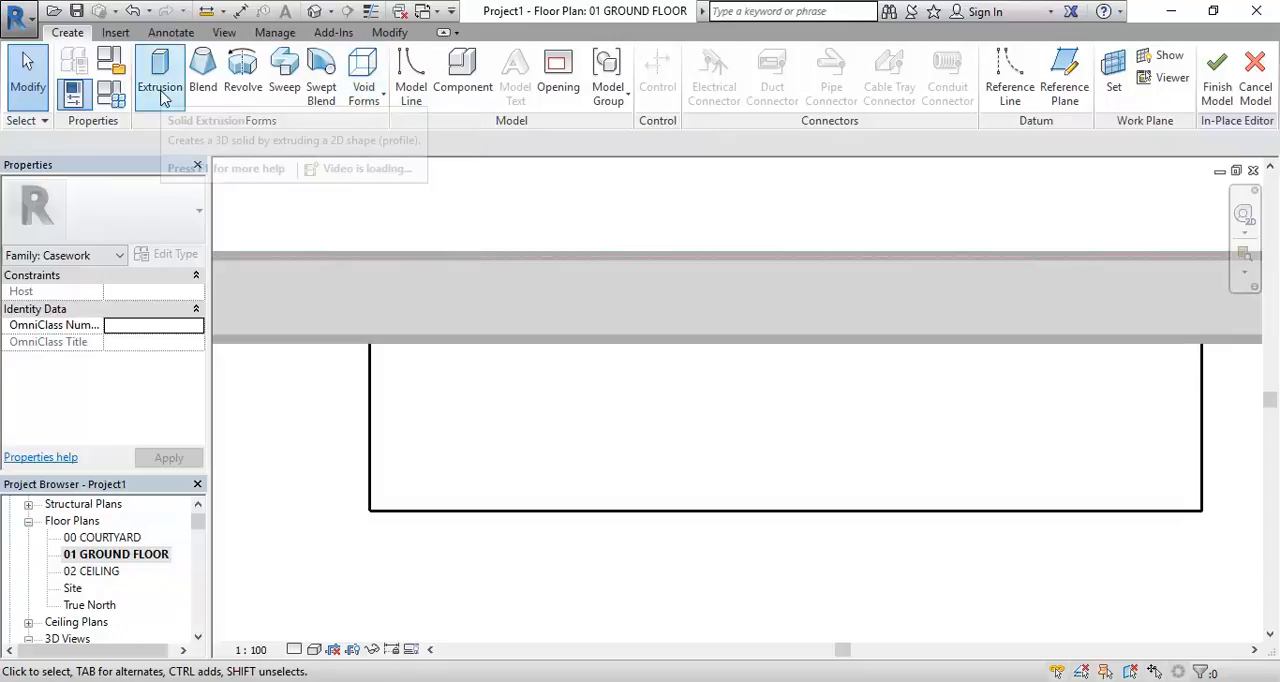
left_click(376, 90)
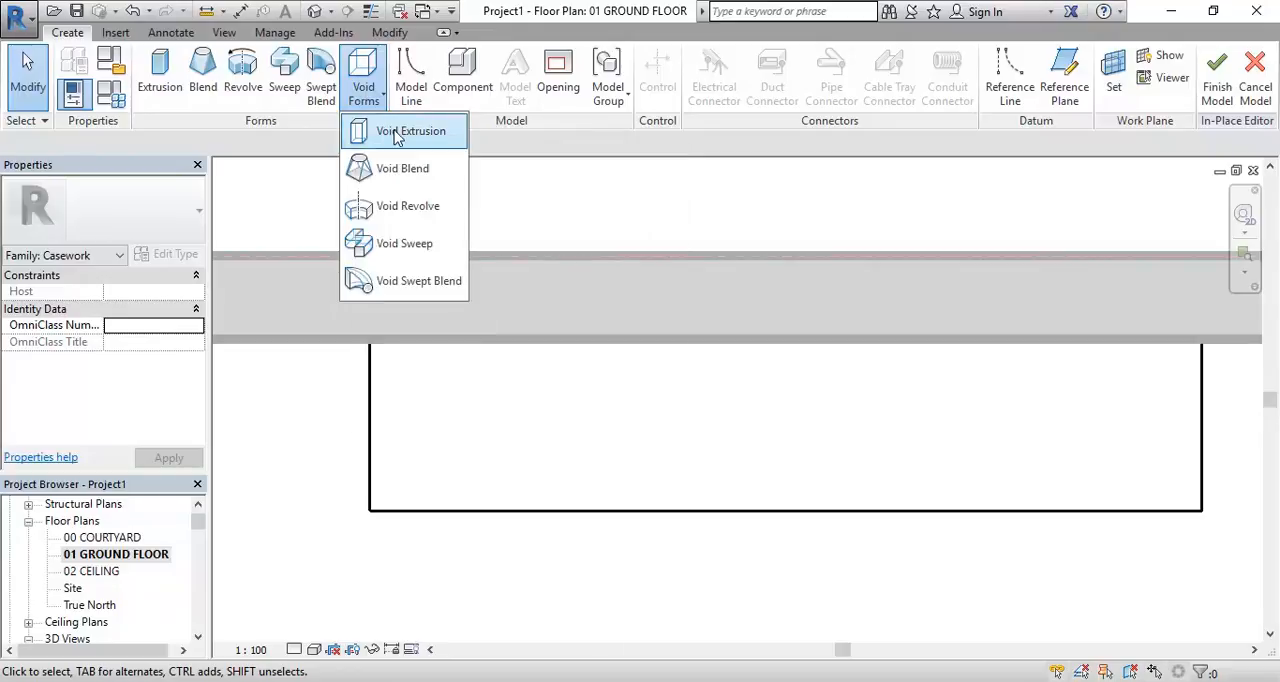
left_click(396, 137)
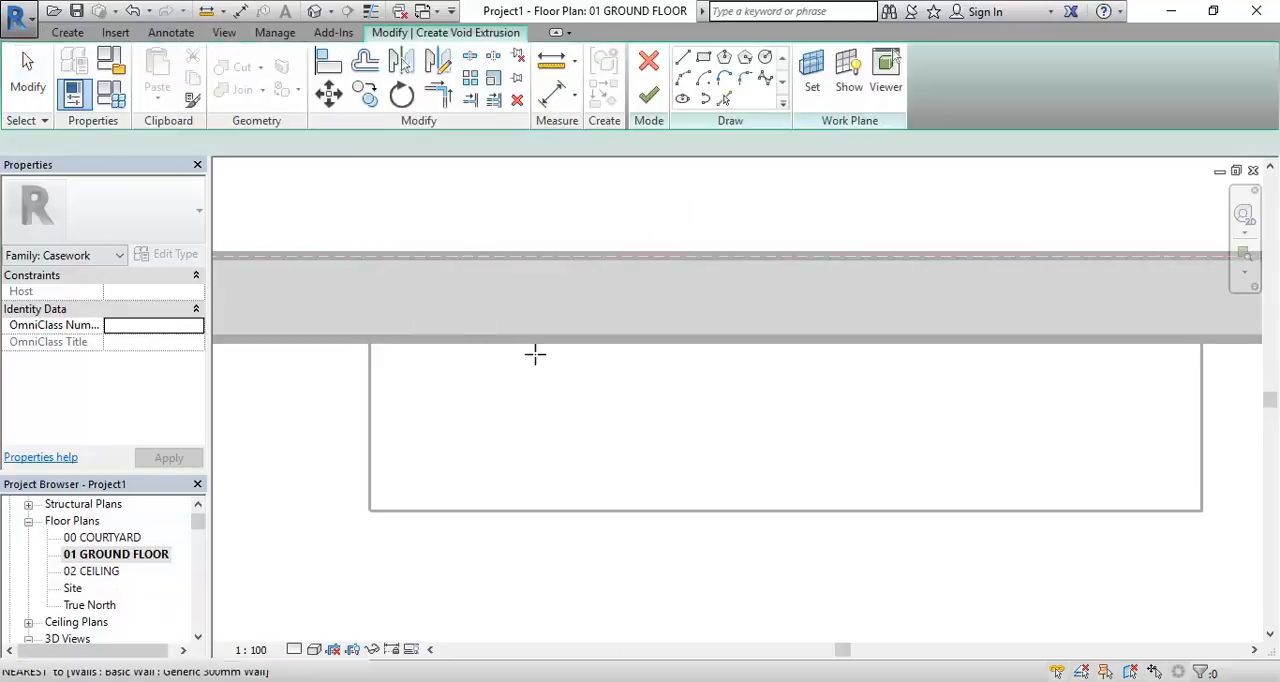
mouse_move(560, 468)
middle_mouse_down()
mouse_move(598, 481)
mouse_move(572, 451)
middle_mouse_up()
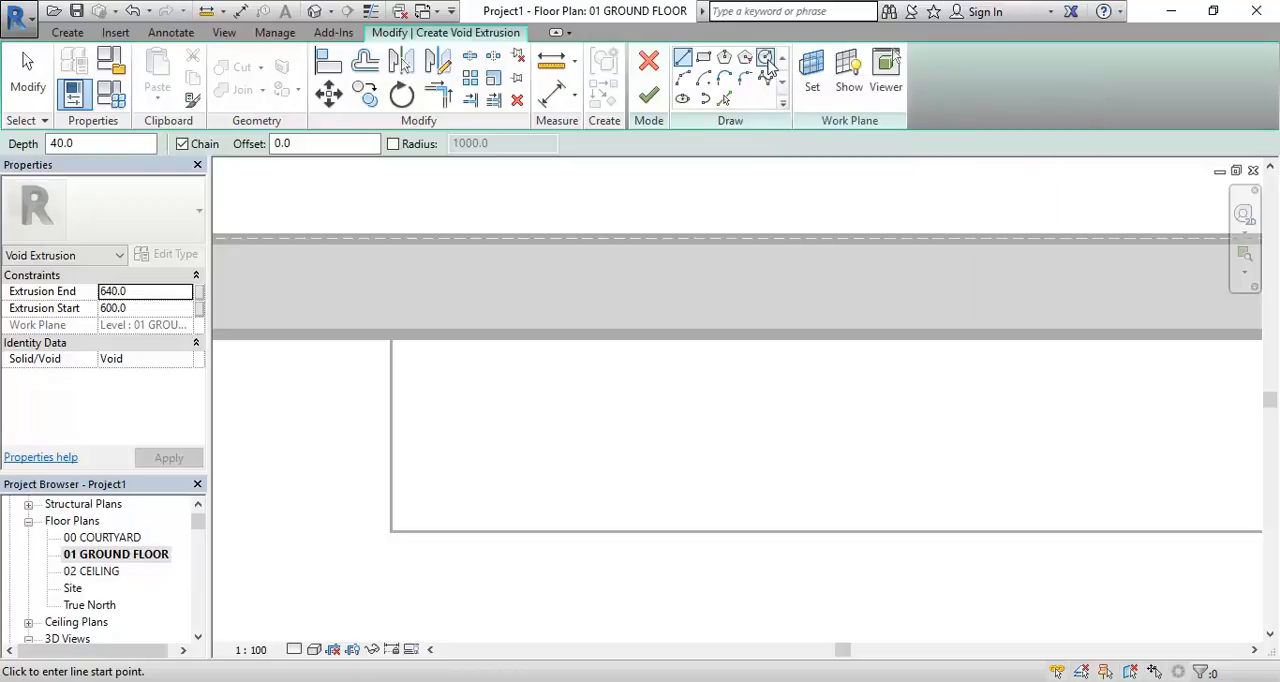
left_click(765, 58)
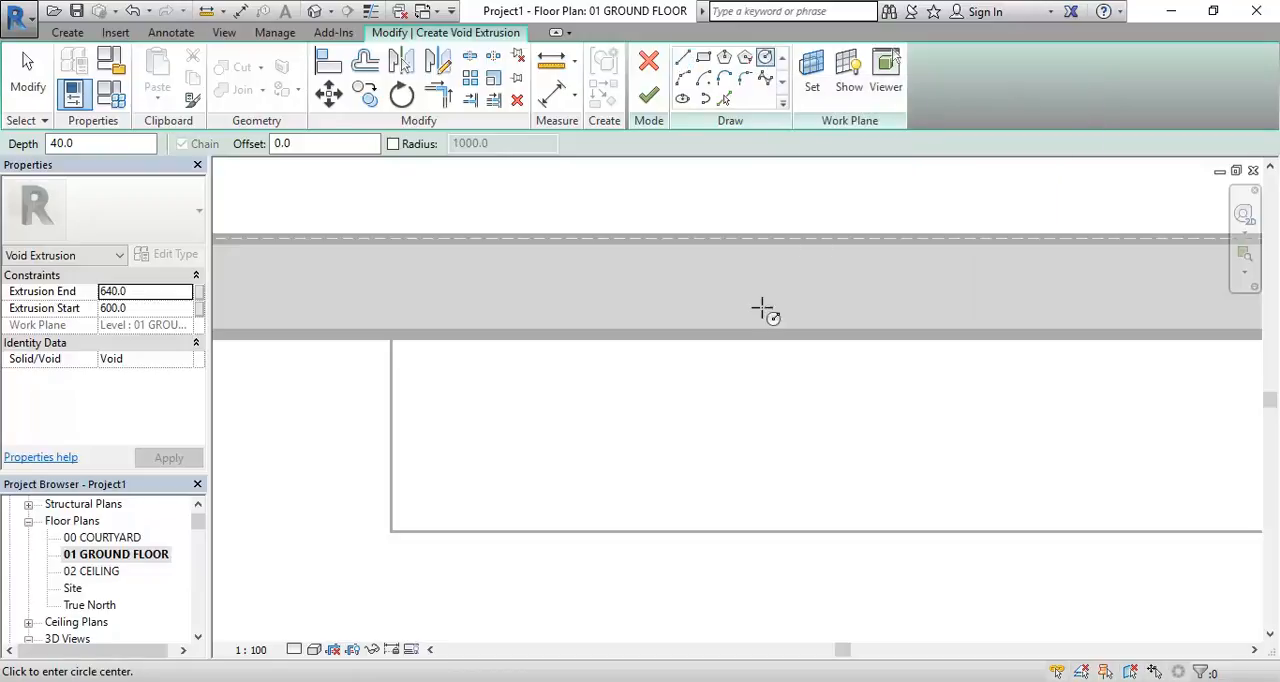
left_click(673, 440)
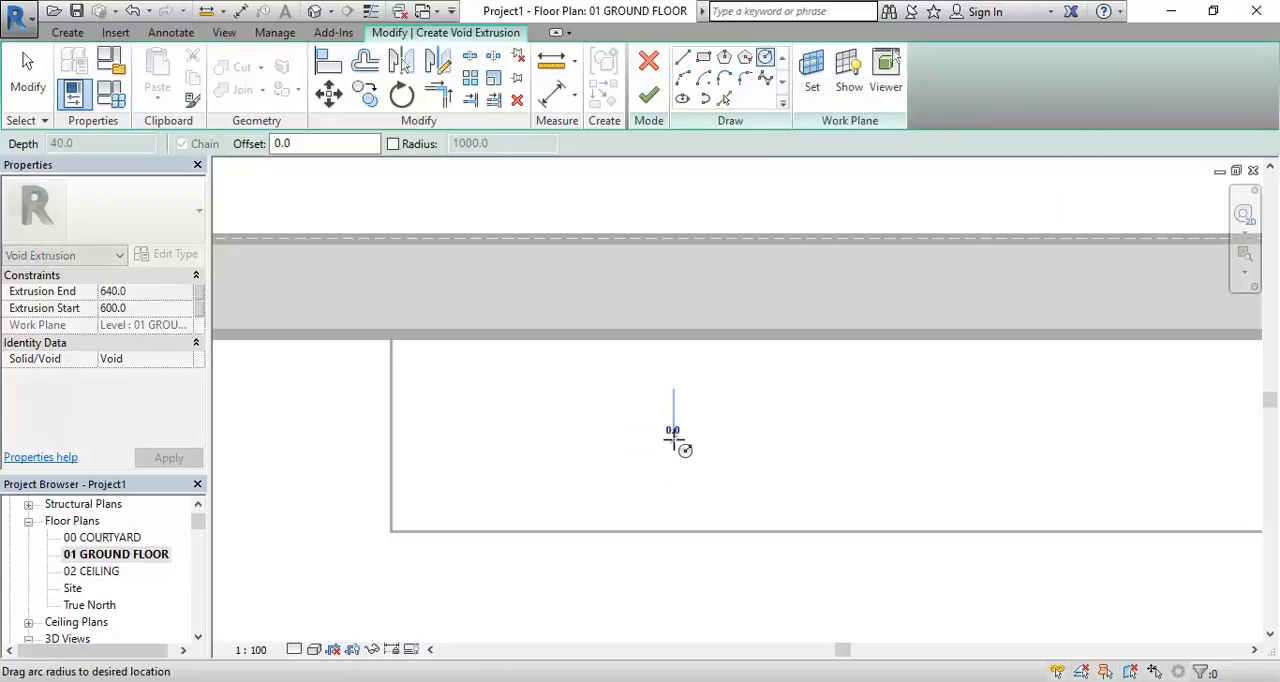
left_click(685, 390)
scroll(603, 437, "up", 3)
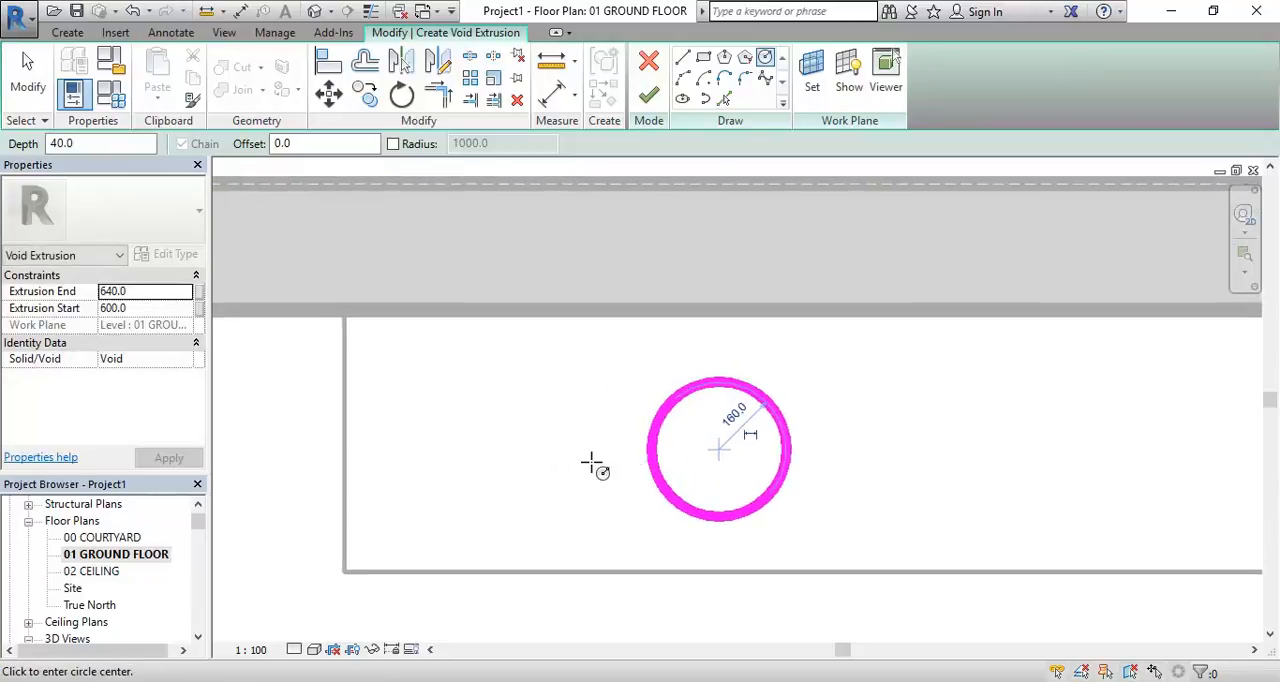
Set the circular void's Extrusion Start to 300 mm and Extrusion End to 1000 mm, and finish the void sketch
left_click(147, 310)
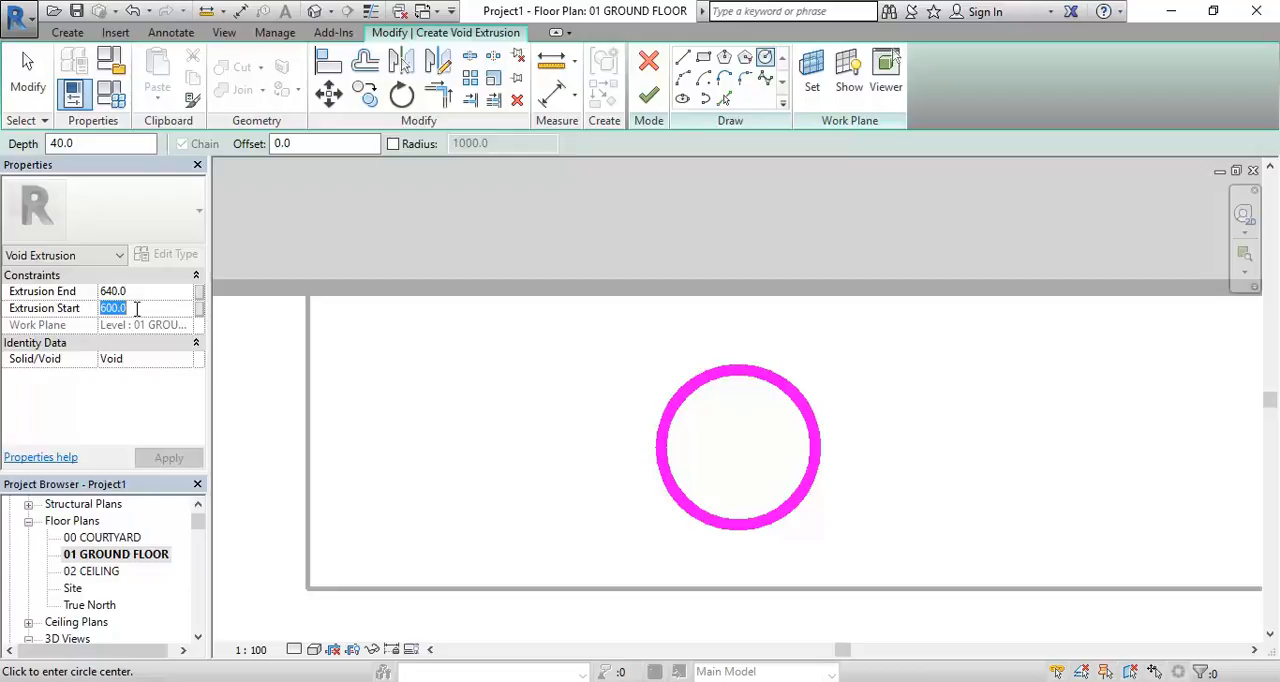
type("300")
key("Return")
left_click(158, 292)
type("1000")
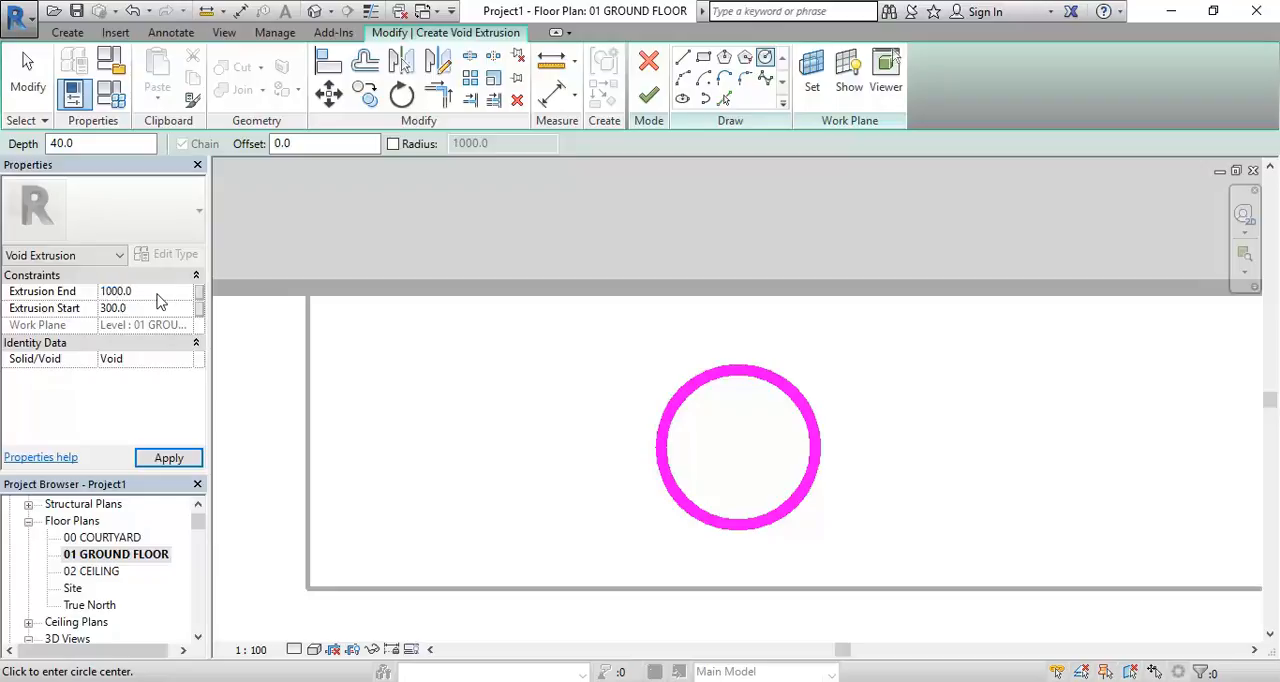
key("Return")
right_click(458, 392)
left_click(474, 400)
right_click(476, 398)
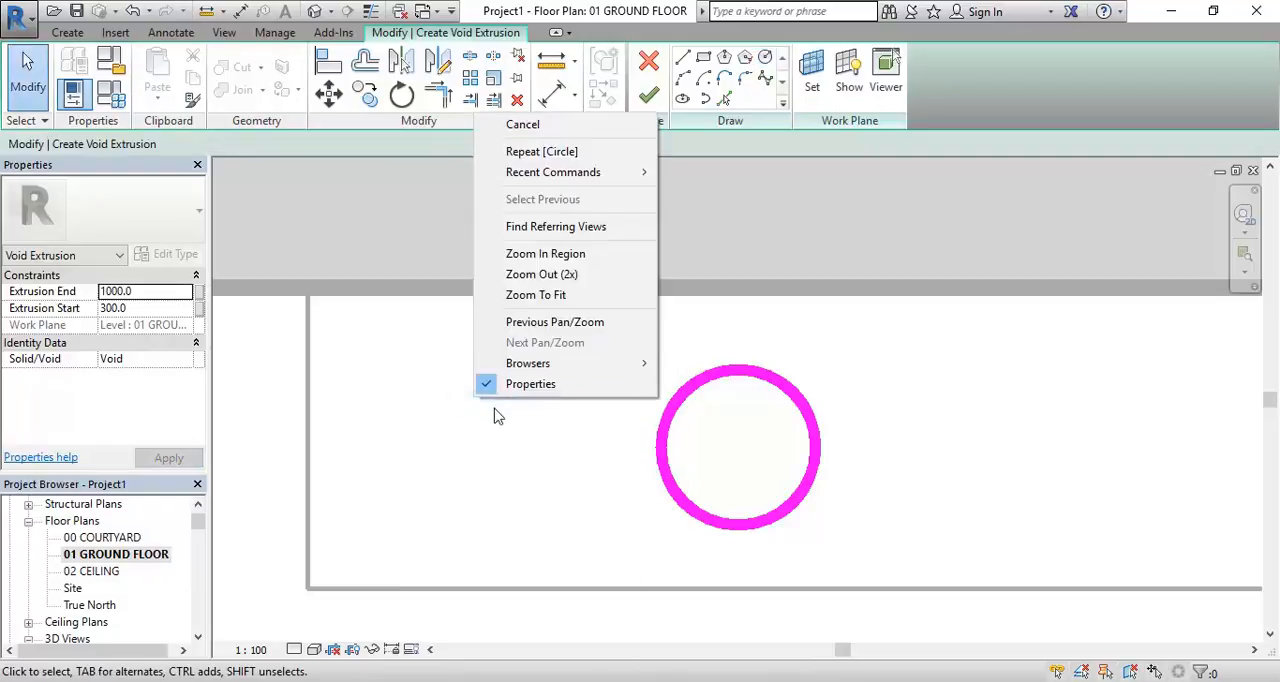
left_click(560, 127)
scroll(517, 360, "down", 1)
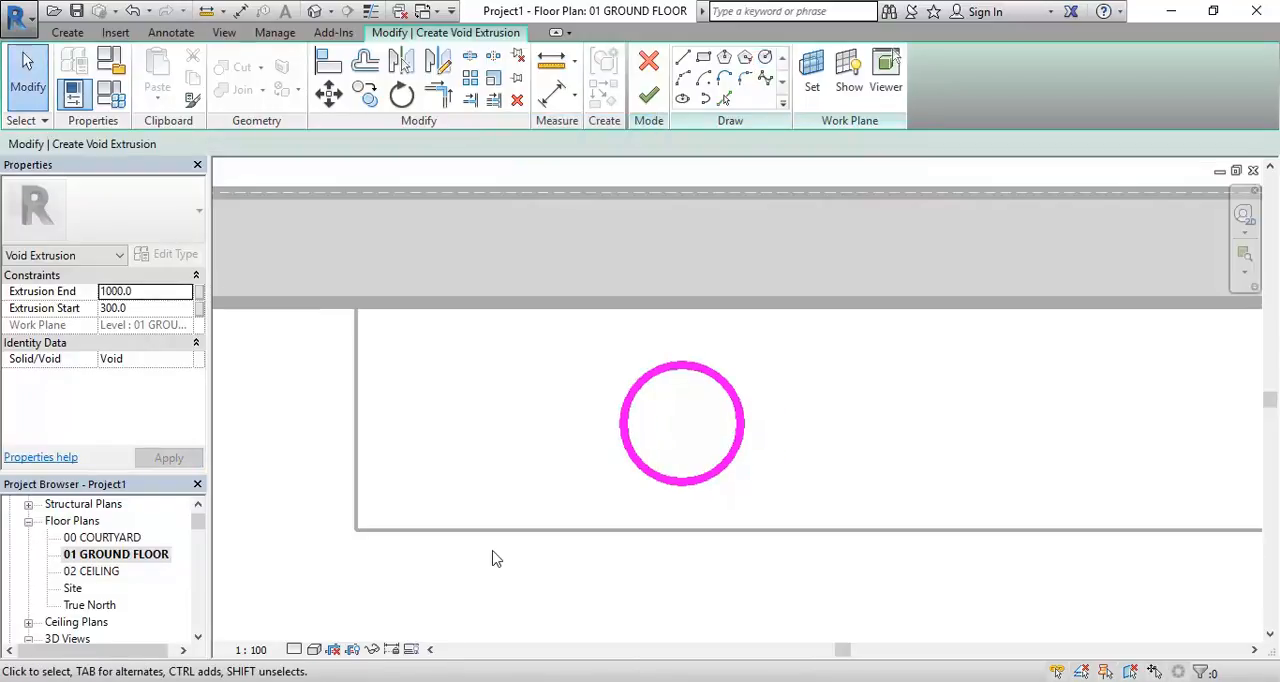
left_click(141, 292)
left_click(149, 291)
left_click(645, 95)
Open the 3D Section Box view, deselect the void, and inspect the circular cut through the vanity's top slab
left_click_drag(200, 522, 200, 534)
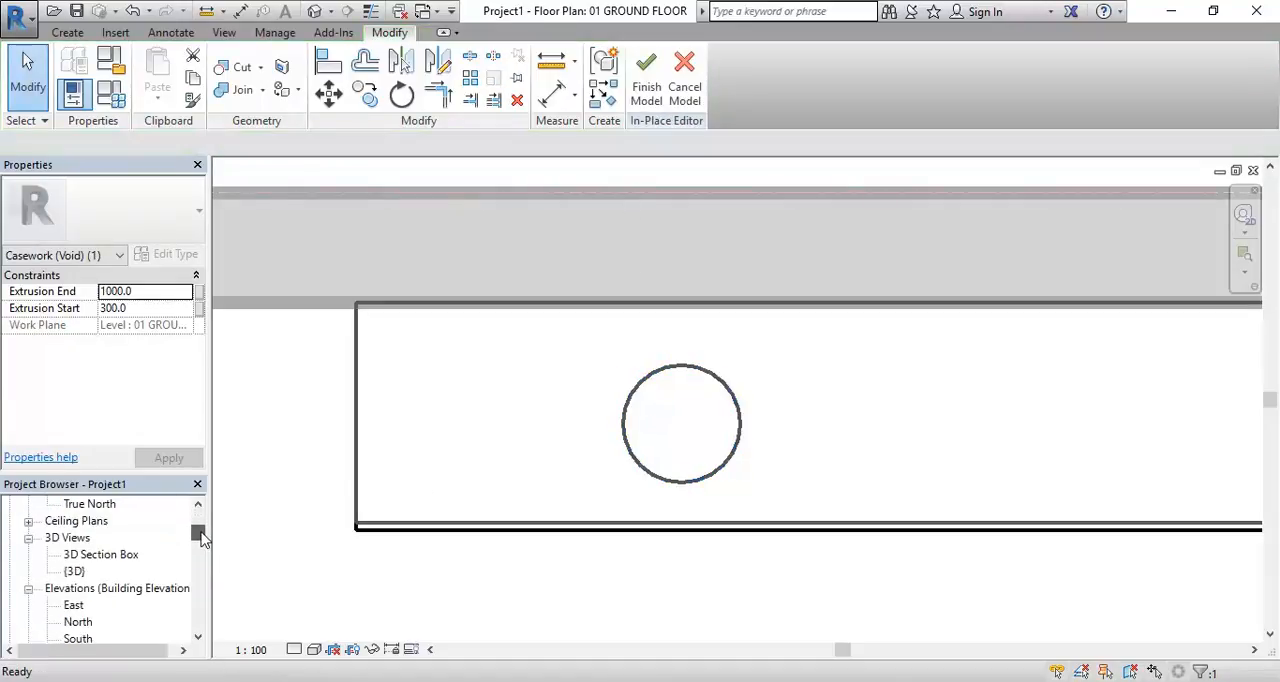
double_click(100, 554)
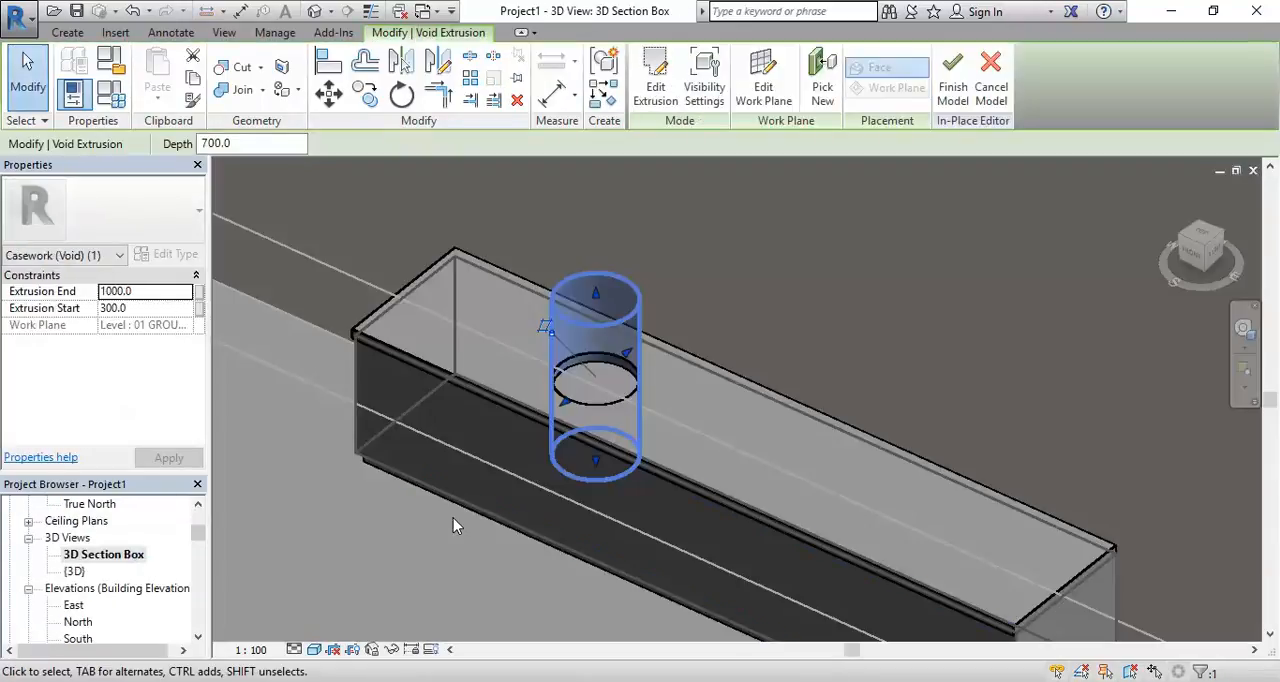
scroll(556, 340, "up", 3)
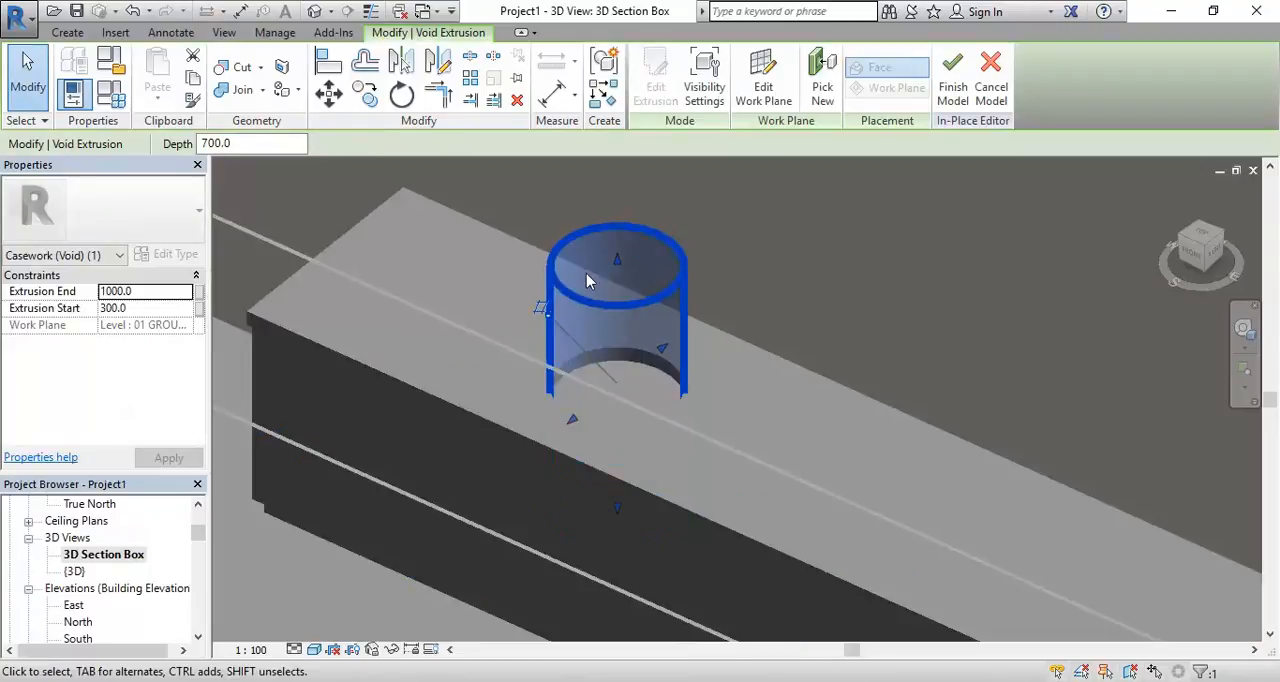
scroll(521, 292, "up", 2)
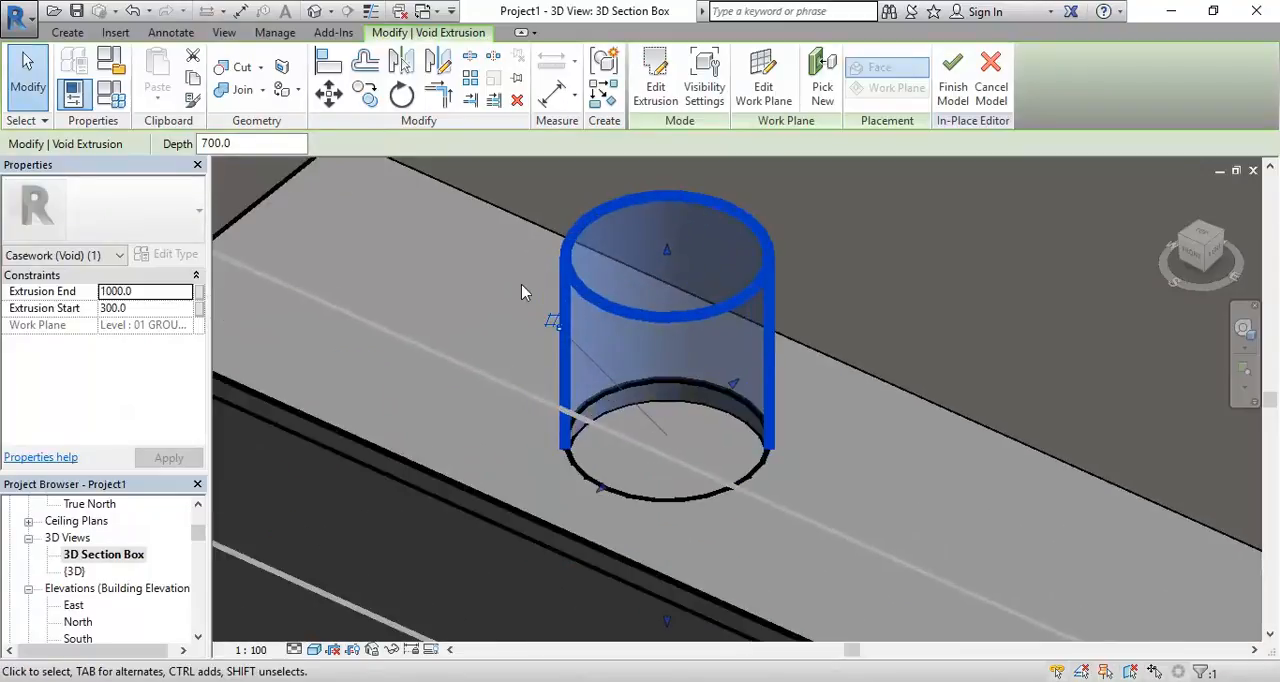
left_click(503, 291)
scroll(503, 291, "down", 2)
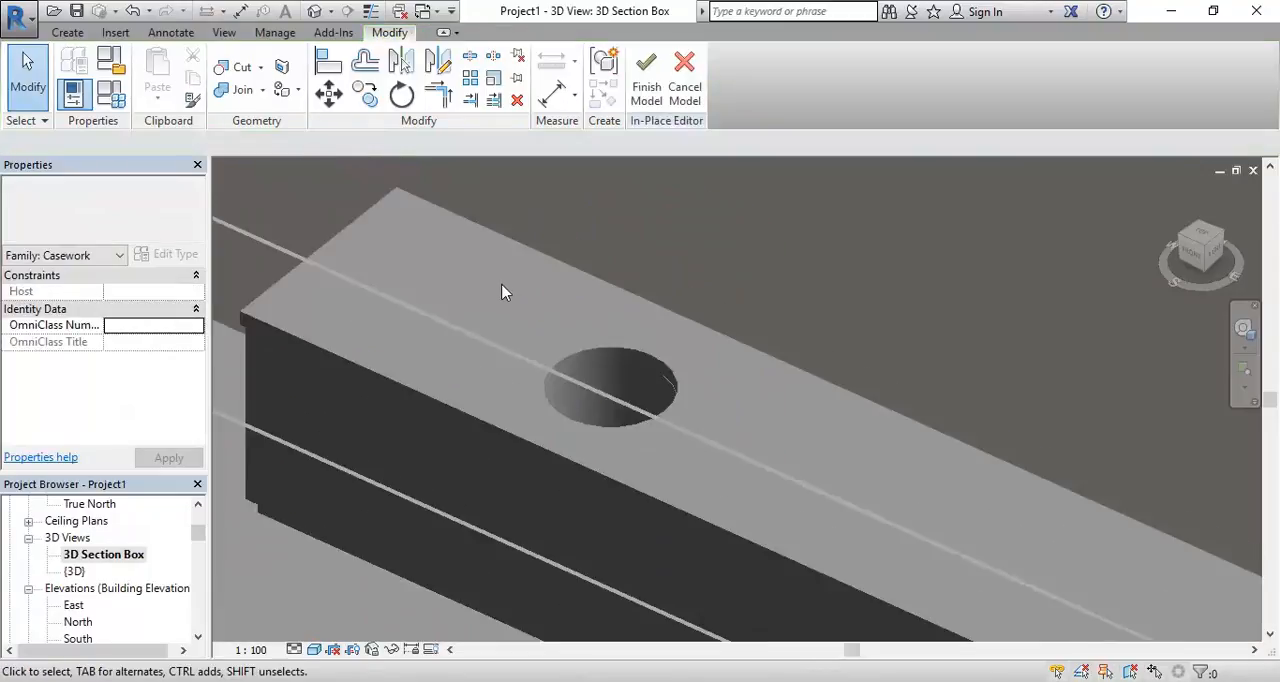
middle_click_drag(480, 304, 589, 537, "shift")
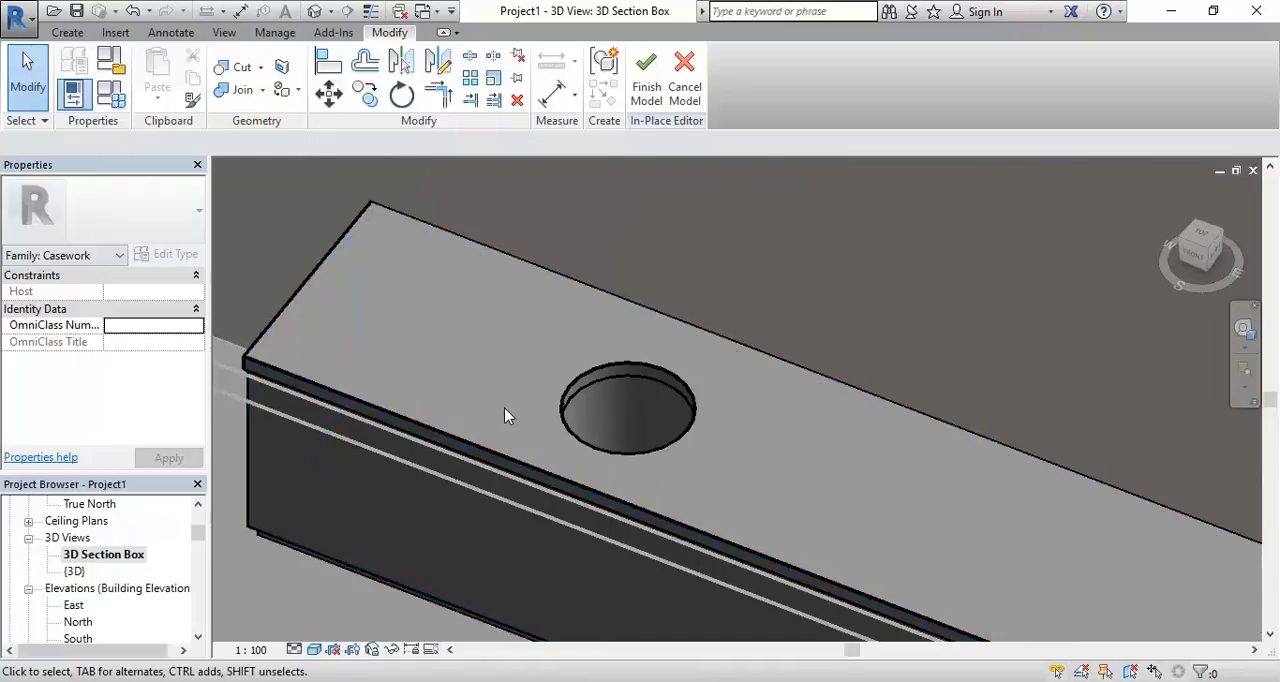
scroll(497, 410, "up", 2)
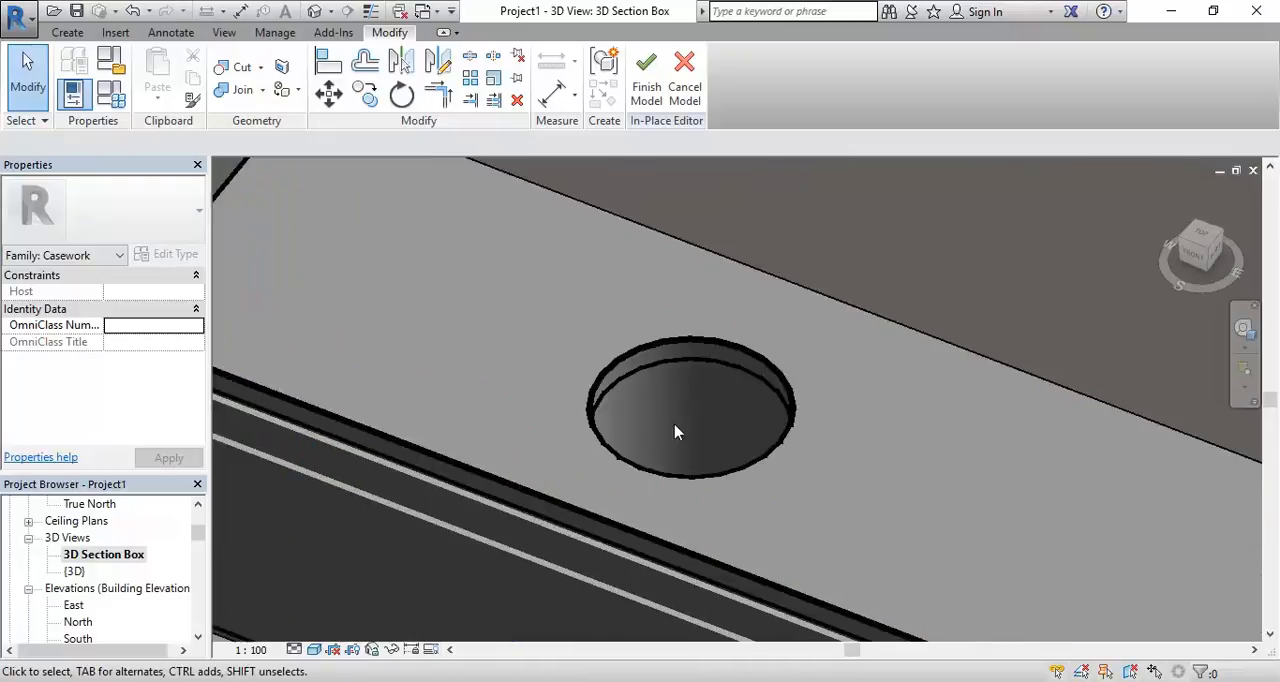
Finish the in-place Vanity Unit model
left_click(646, 78)
scroll(426, 332, "down", 1)
middle_click_drag(436, 352, 513, 402)
Open the 01 GROUND FLOOR plan, start placing a component, and dismiss the save reminder without saving
left_click_drag(198, 531, 199, 517)
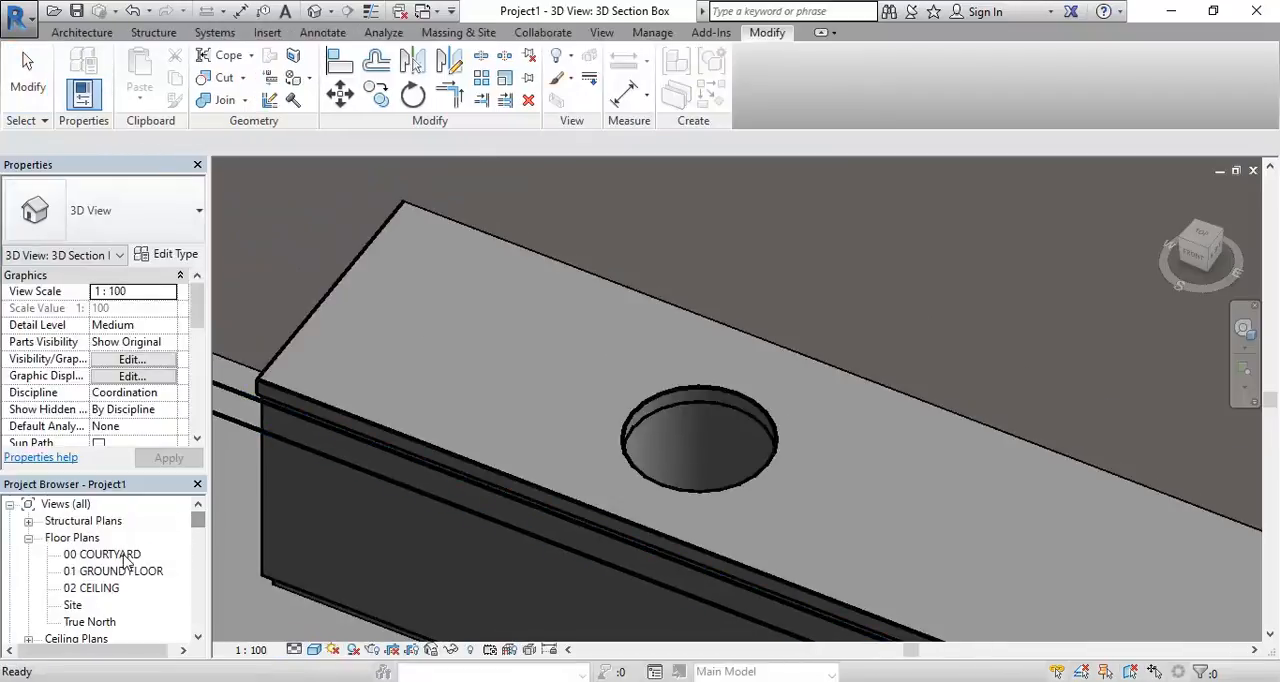
double_click(112, 571)
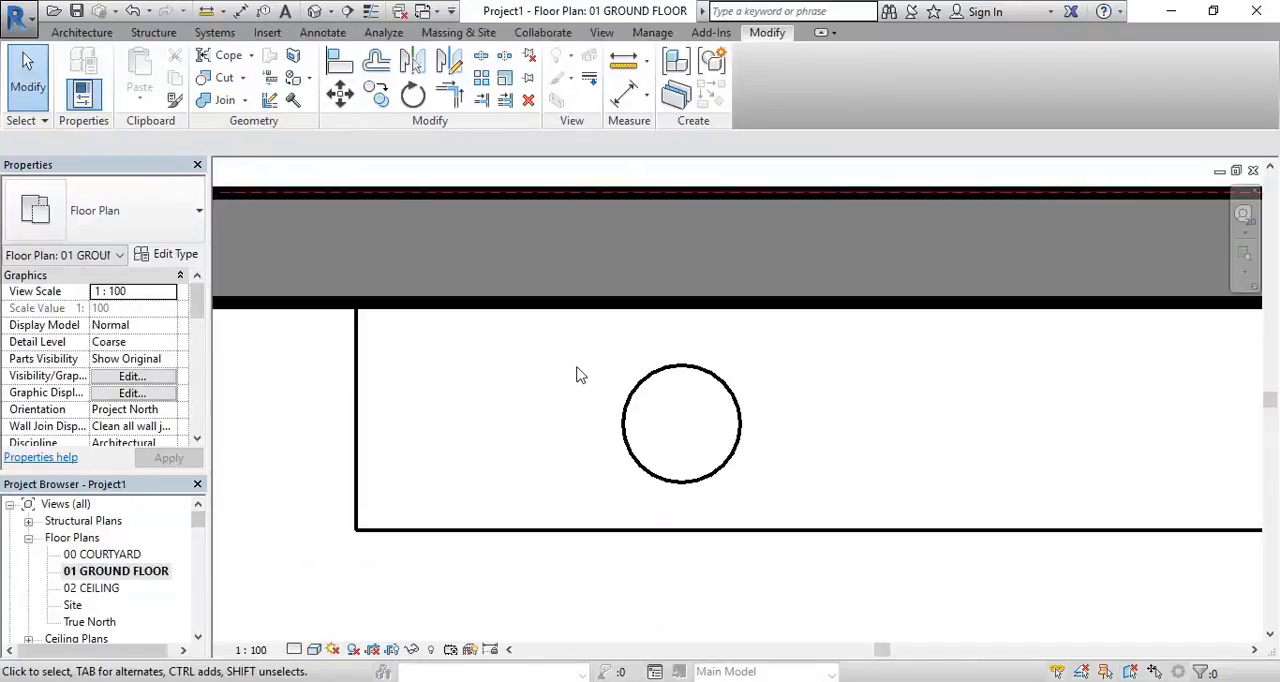
left_click(84, 35)
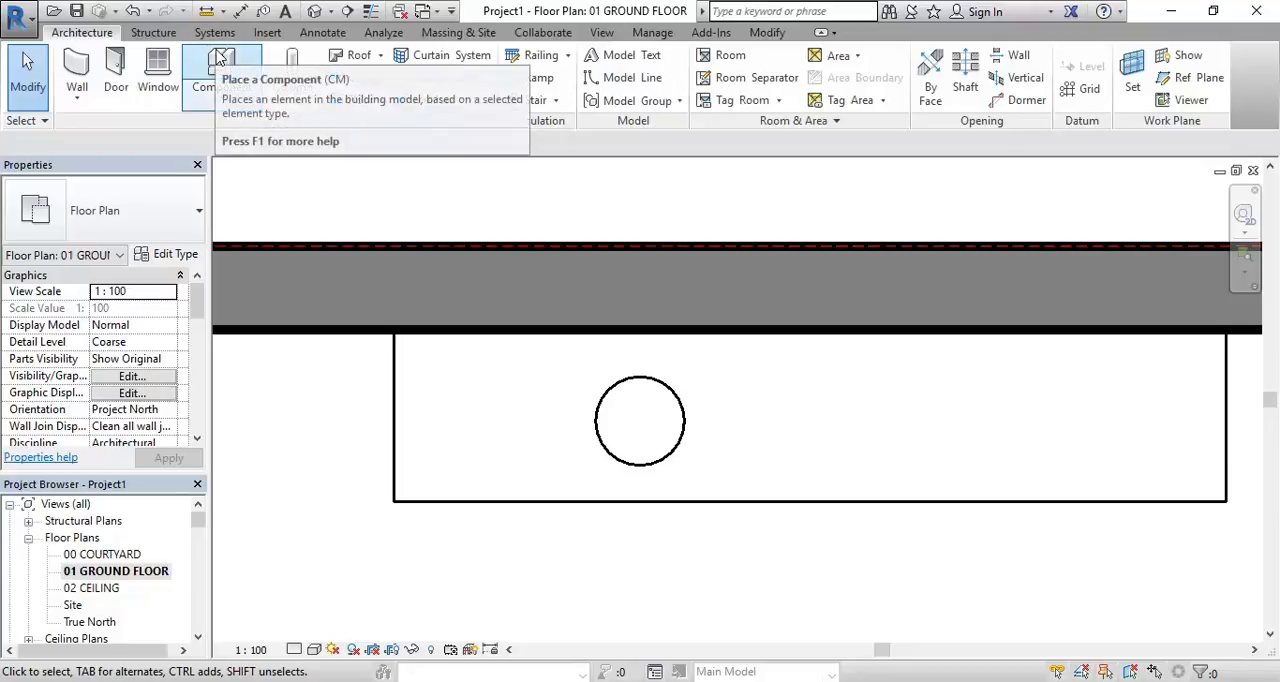
left_click(221, 94)
left_click(210, 134)
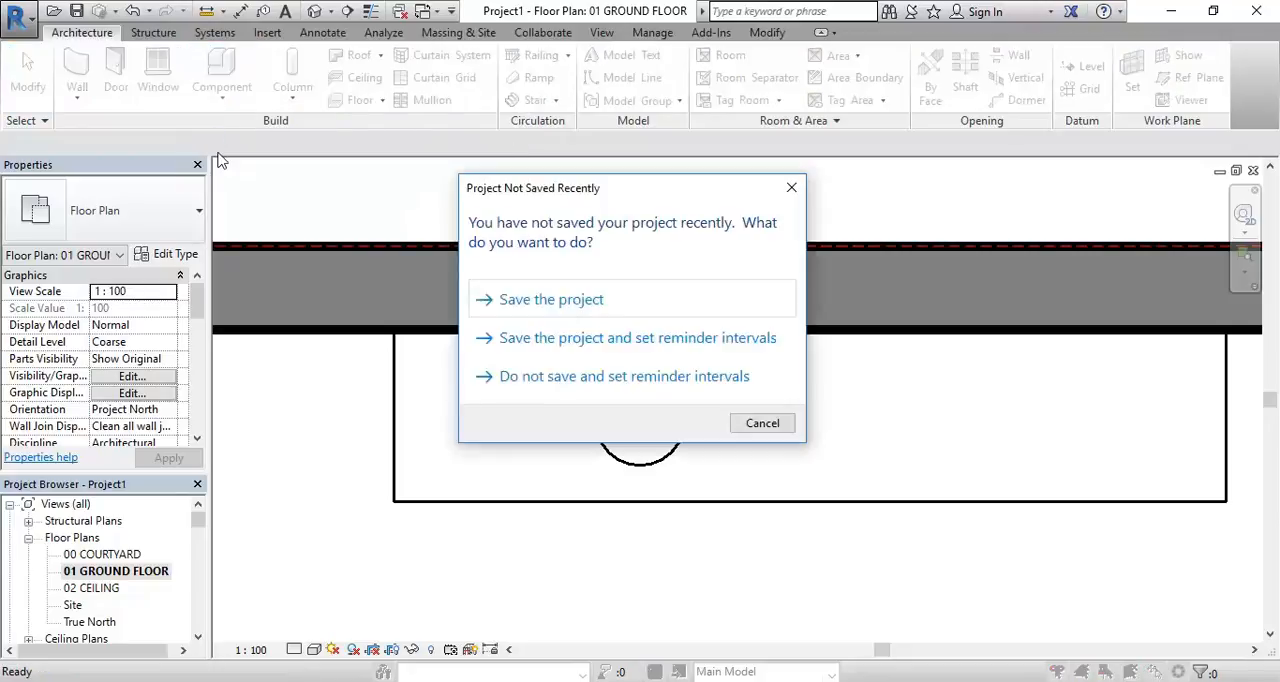
left_click(770, 422)
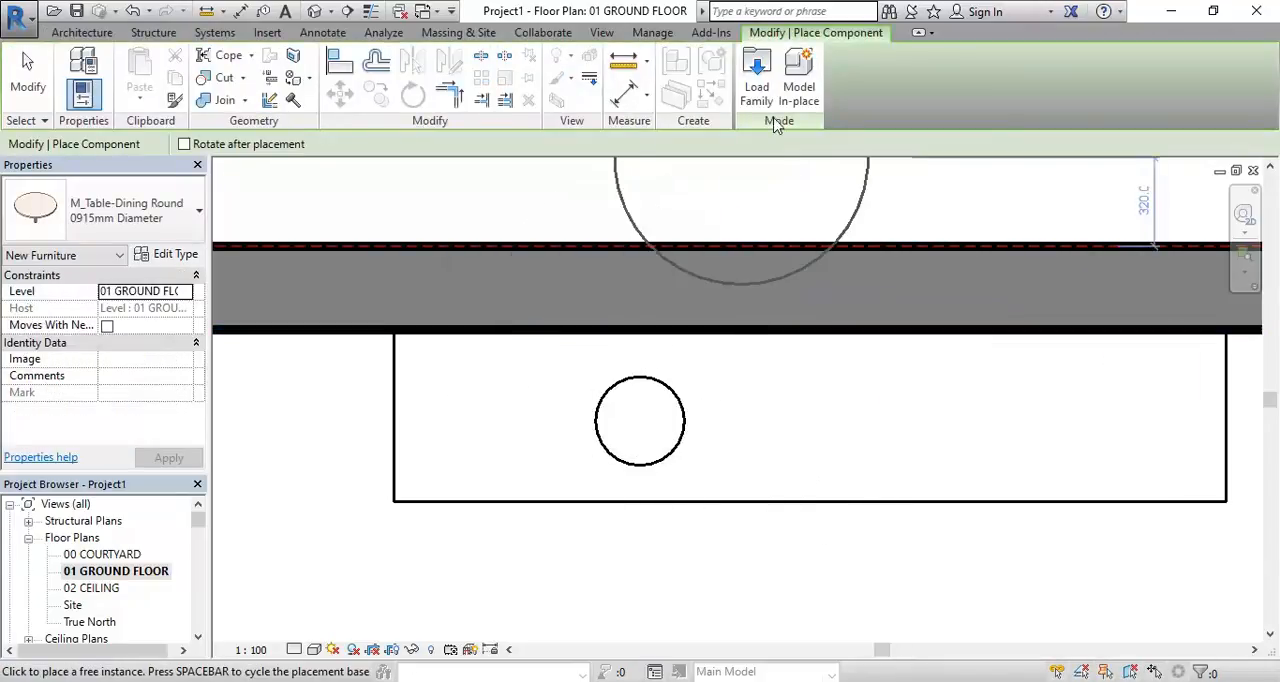
Load the Sink Vanity-Round family from the Plumbing > Architectural > Fixtures > Sinks folder of the Australia metric library
left_click(757, 72)
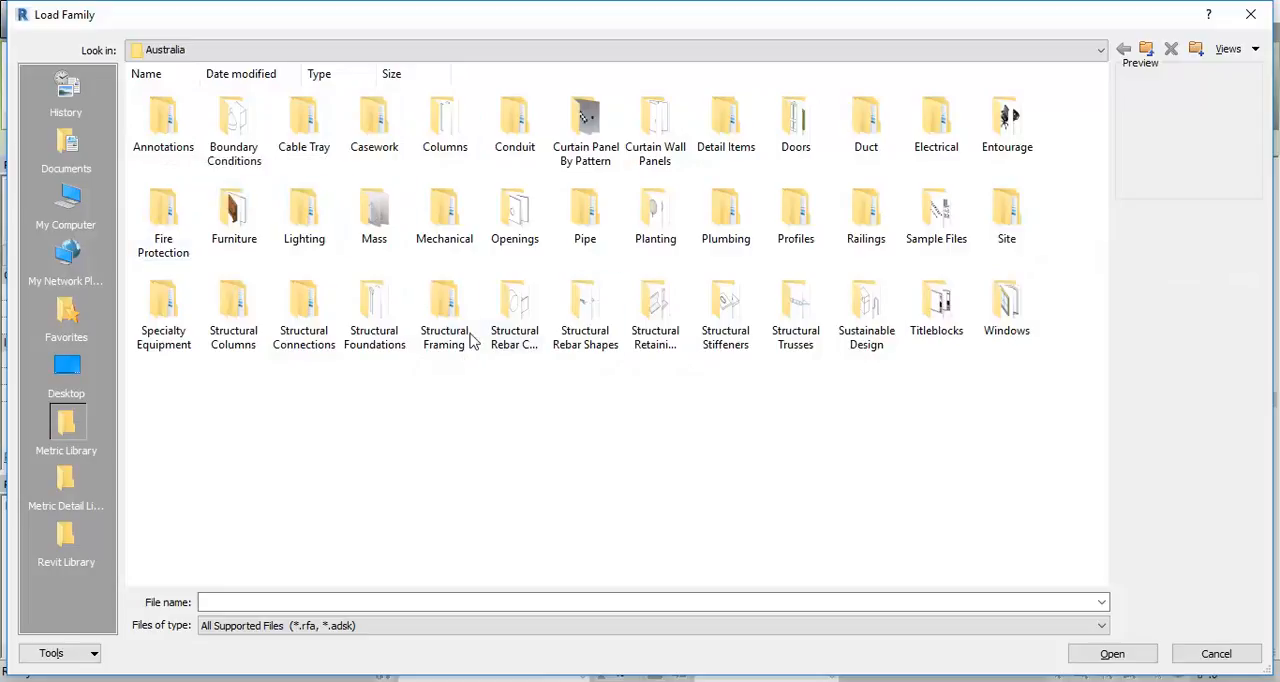
left_click(725, 232)
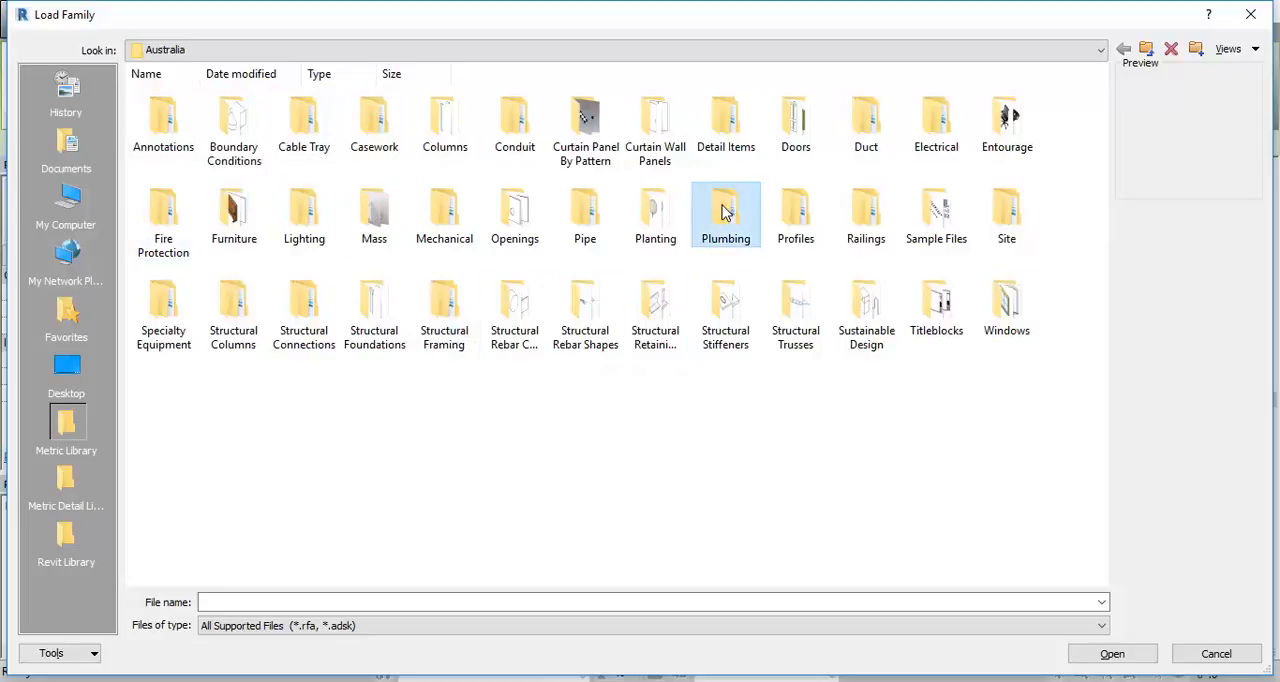
double_click(725, 232)
left_click(167, 130)
double_click(167, 130)
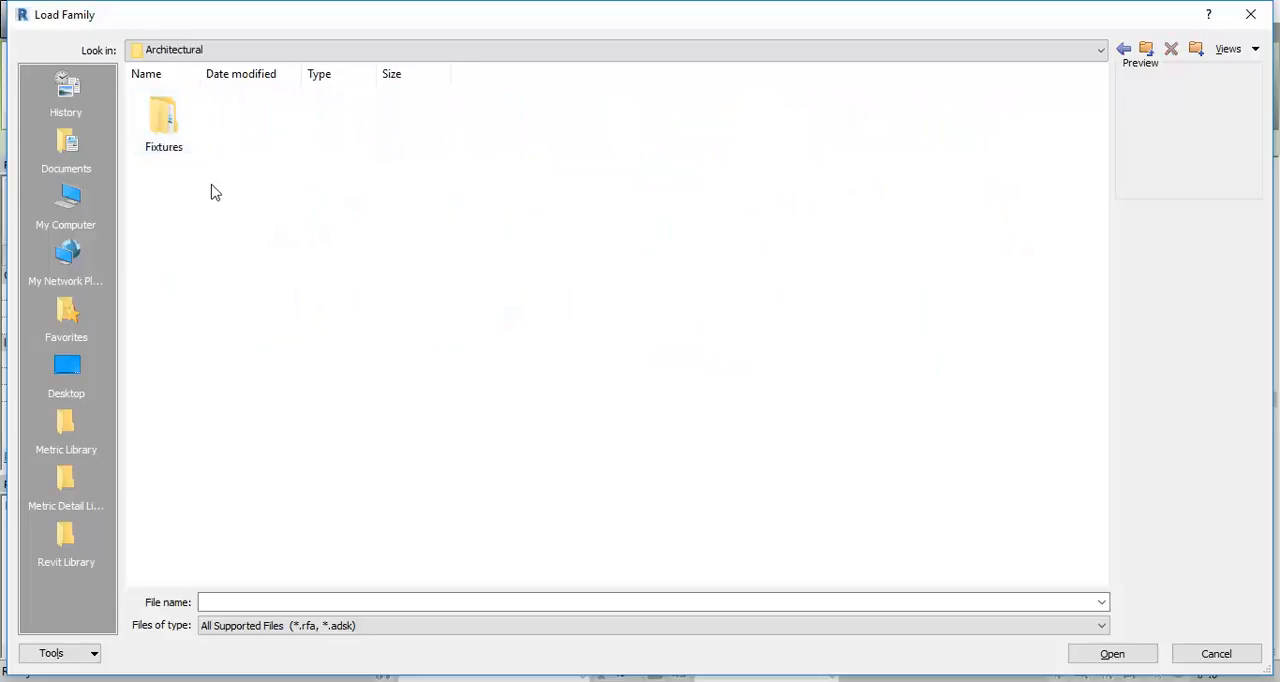
double_click(165, 118)
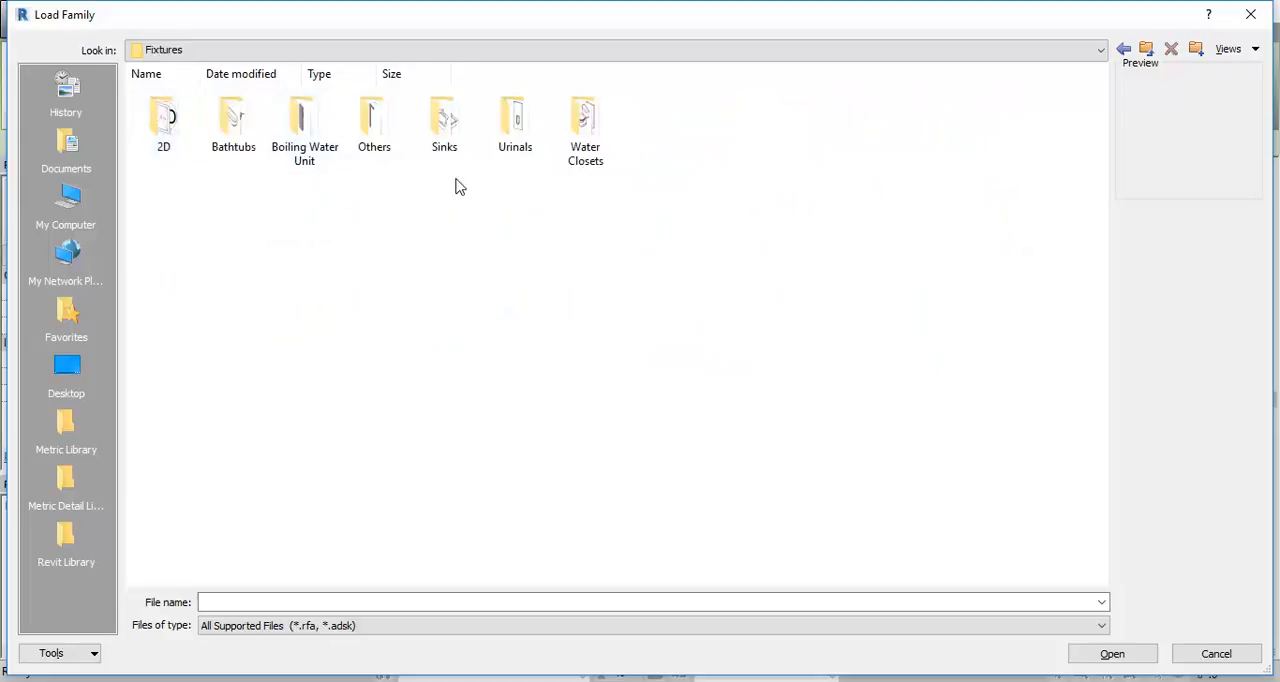
double_click(444, 130)
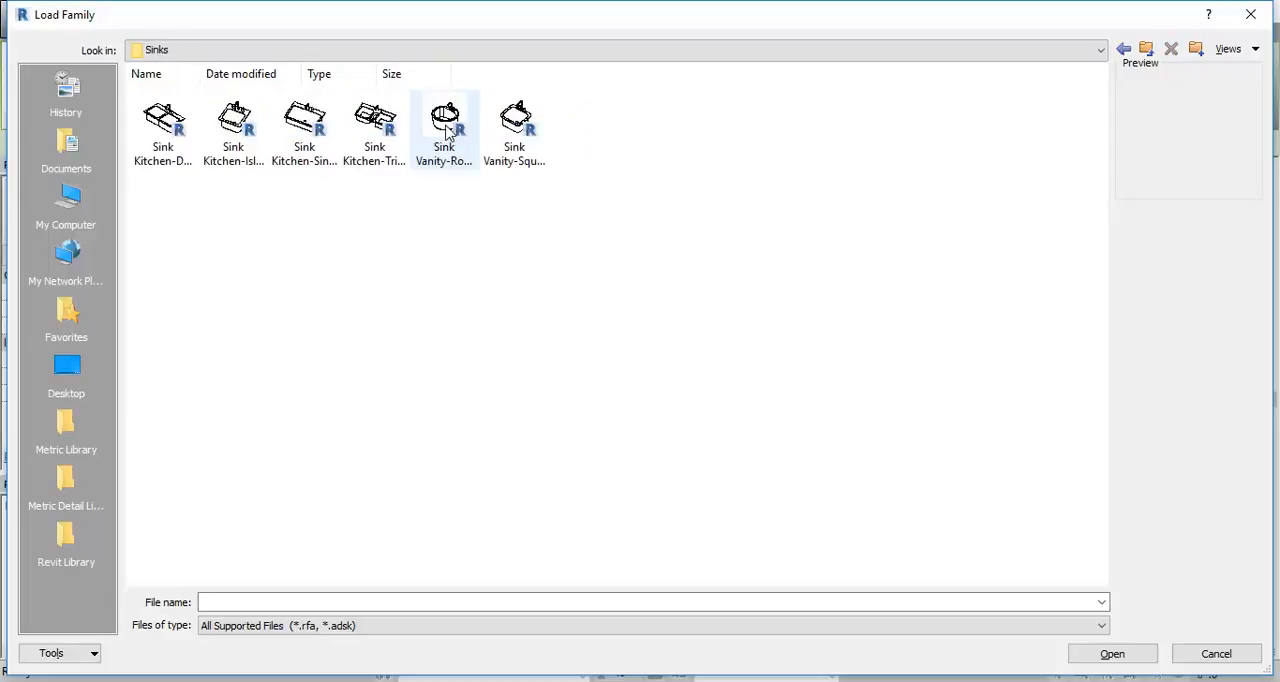
left_click(446, 140)
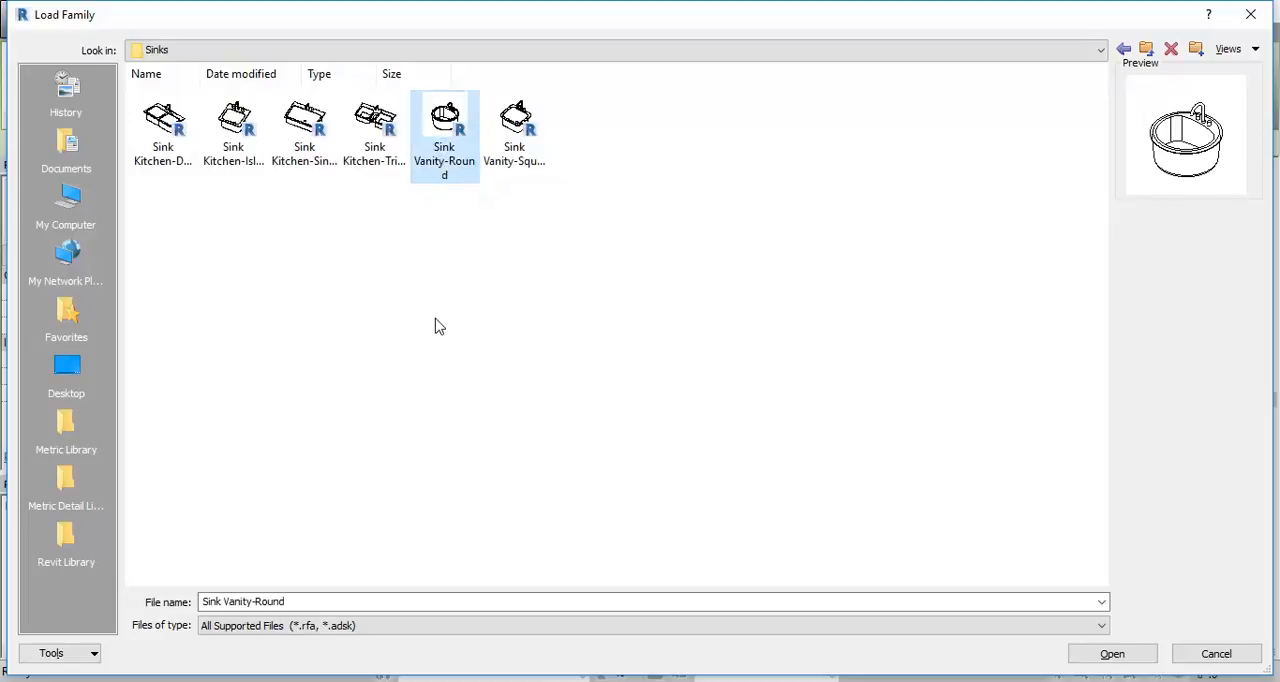
double_click(446, 126)
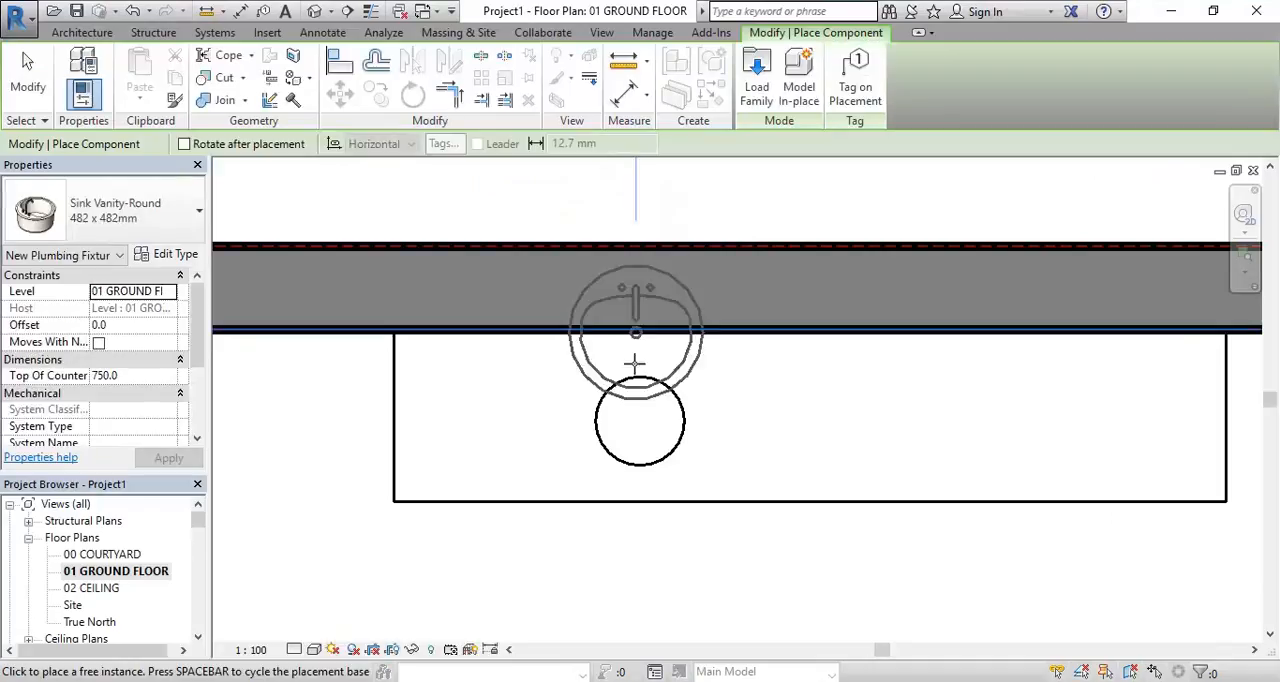
Place one 482 x 482mm Sink Vanity-Round over the circular cut-out in the vanity and end the placement
scroll(638, 438, "up", 2)
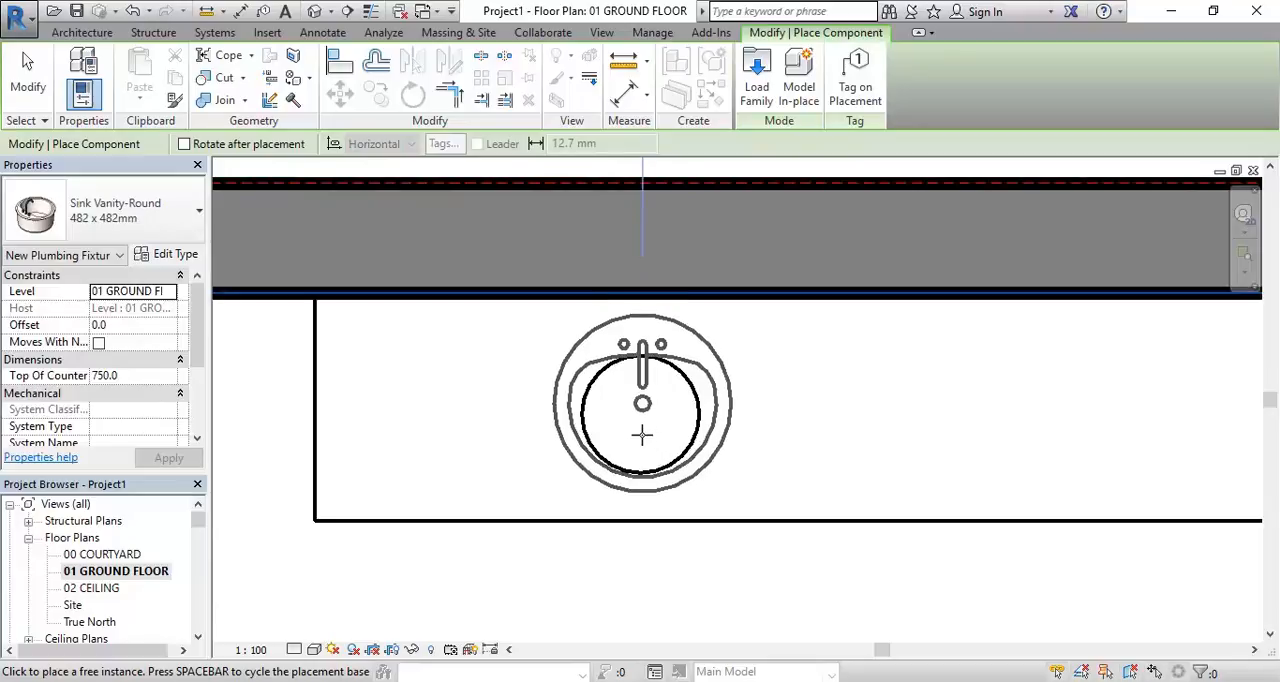
left_click(642, 434)
right_click(443, 171)
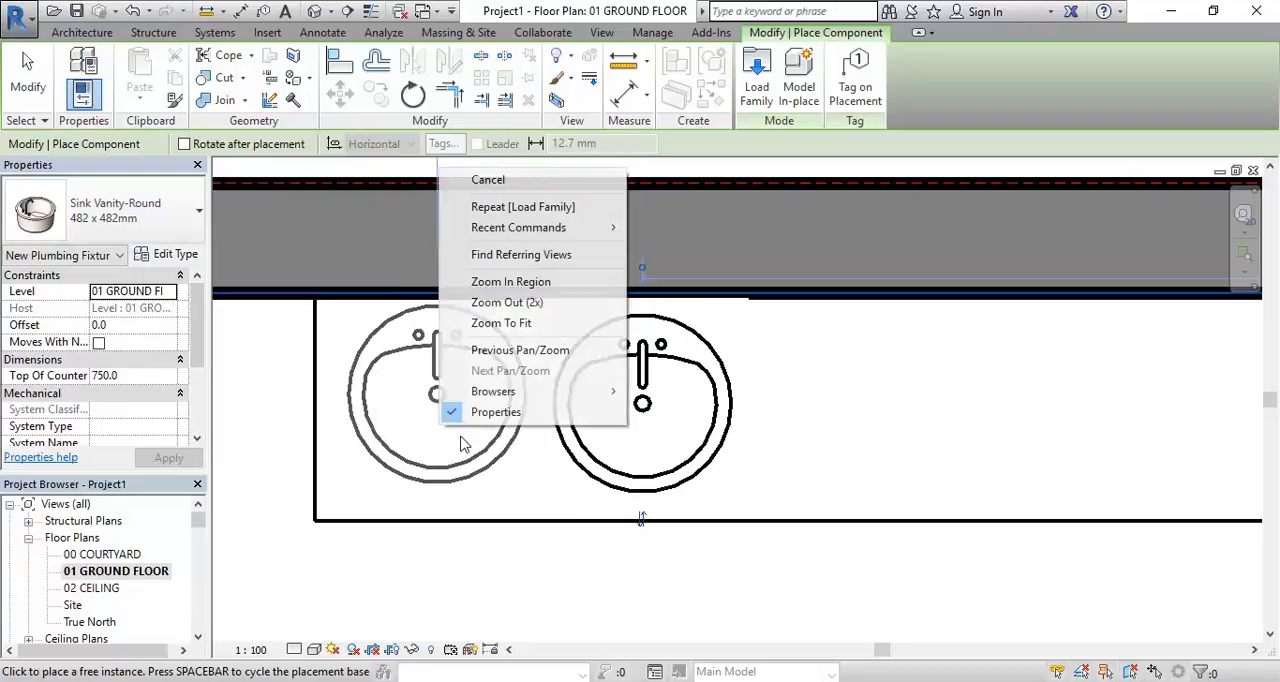
left_click(487, 185)
right_click(457, 334)
left_click(462, 338)
Review the sink's location in the floor plan, and examine its height relative to the vanity top in the 3D Section Box view
scroll(570, 430, "down", 5)
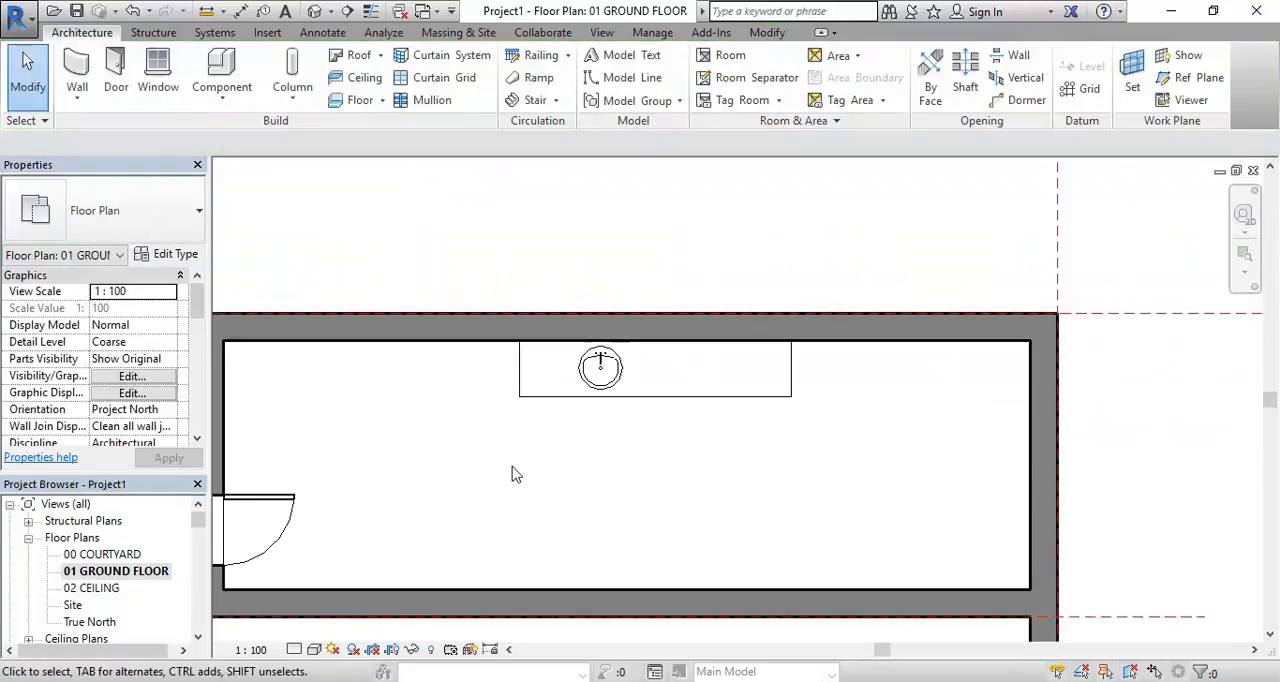
scroll(511, 474, "down", 1)
middle_click_drag(511, 474, 628, 448)
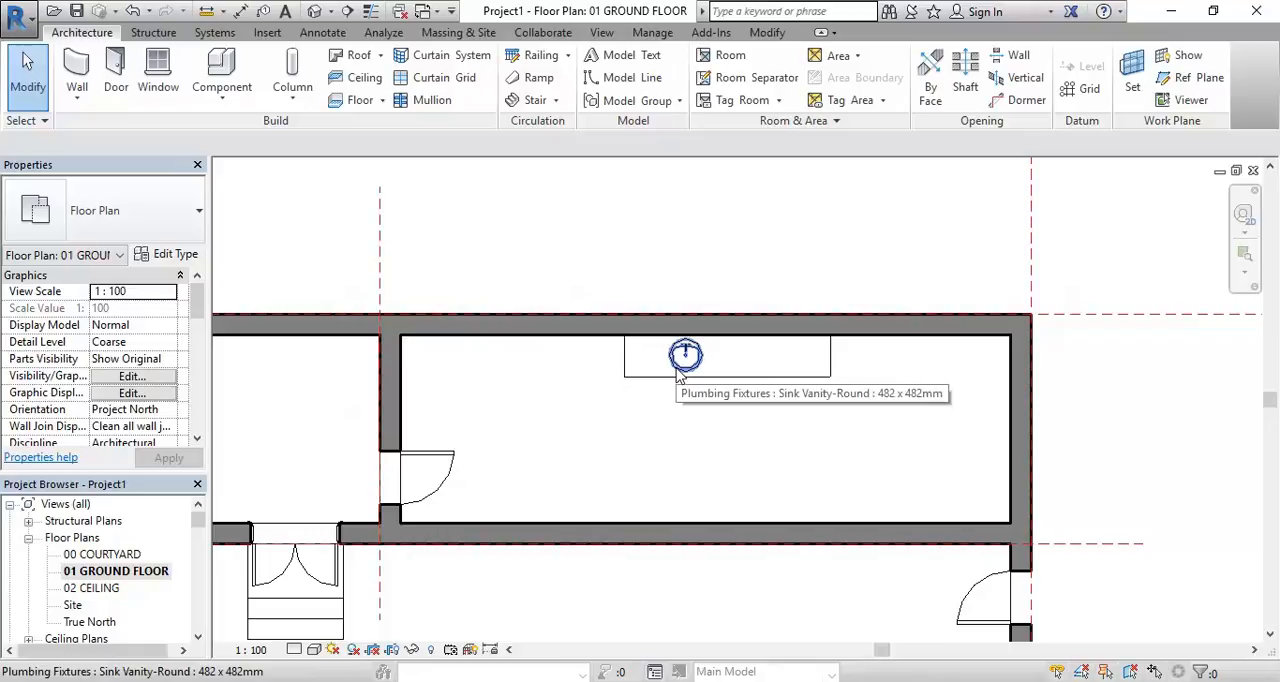
scroll(638, 470, "down", 1)
middle_click_drag(648, 474, 664, 381)
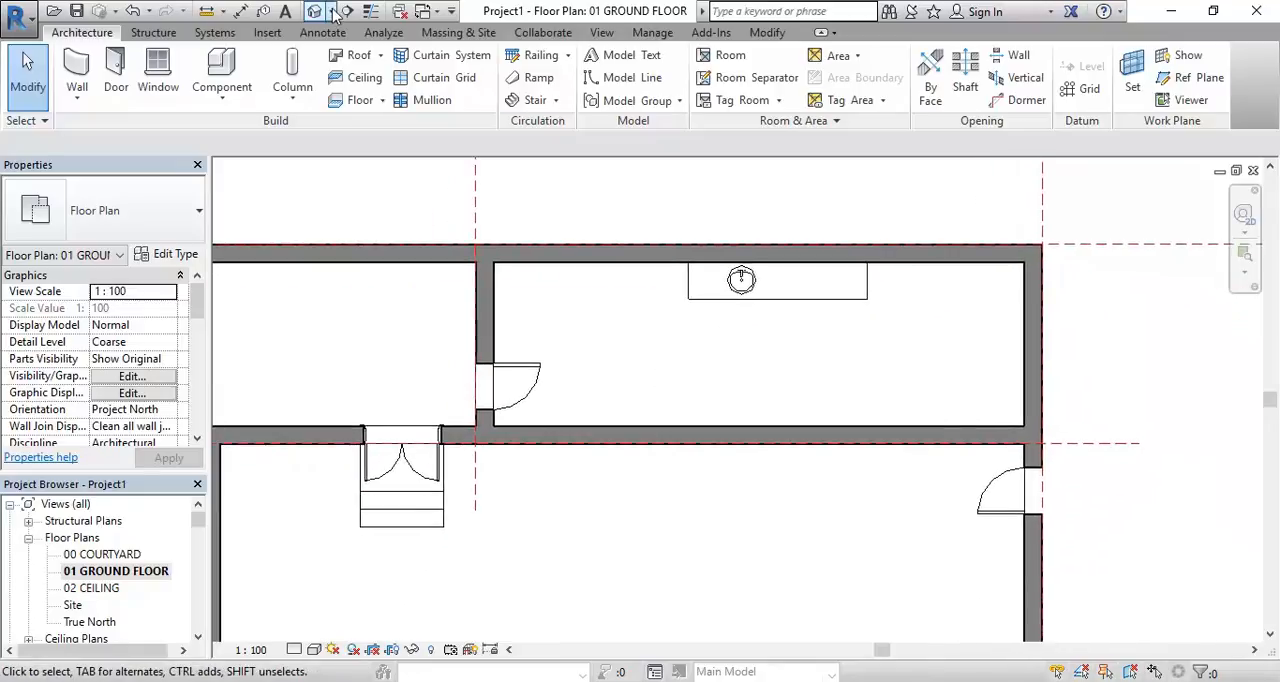
scroll(125, 565, "down", 2)
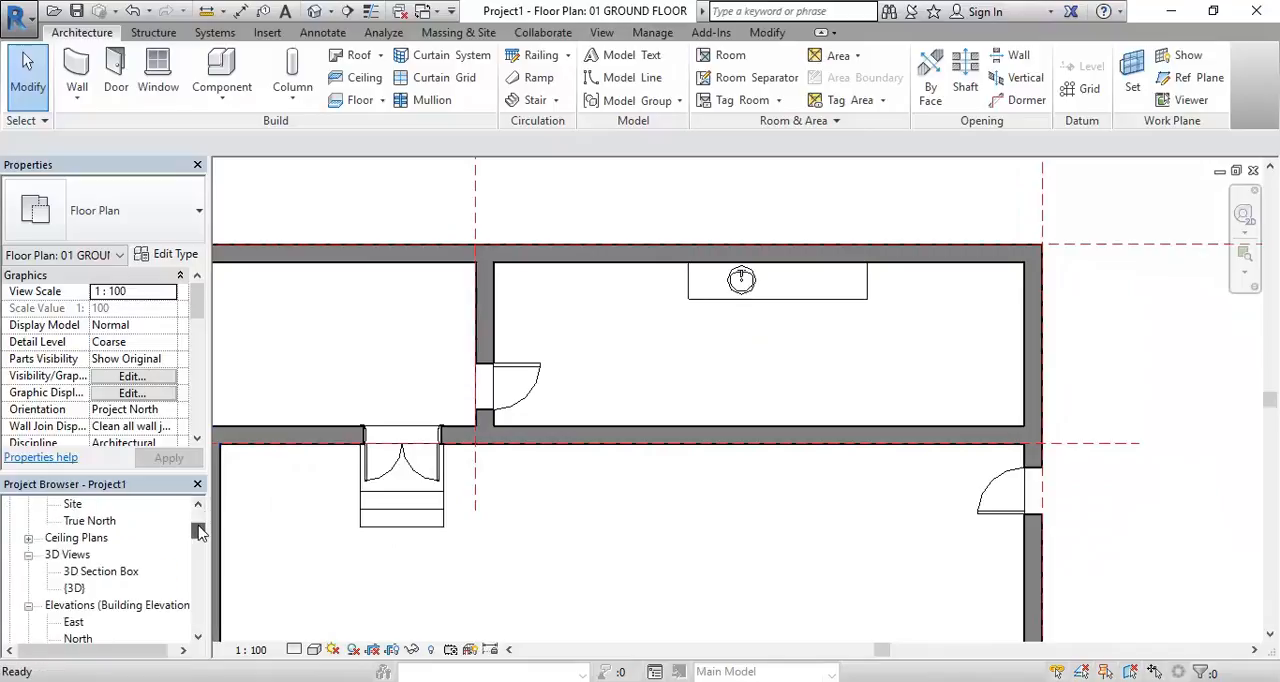
double_click(100, 571)
scroll(502, 376, "down", 1)
middle_click_drag(502, 376, 506, 326)
scroll(506, 326, "down", 1)
scroll(512, 331, "up", 1)
scroll(516, 334, "up", 2)
middle_click_drag(640, 346, 704, 450, "shift")
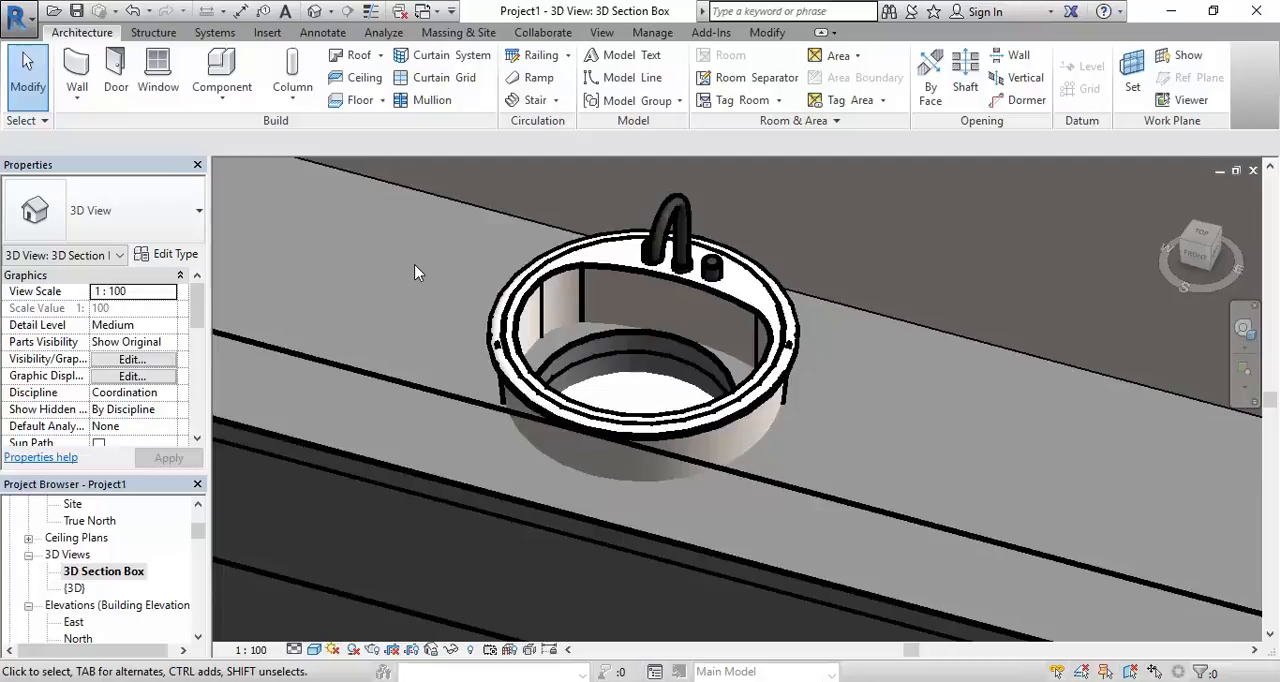
middle_click_drag(364, 310, 556, 362, "shift")
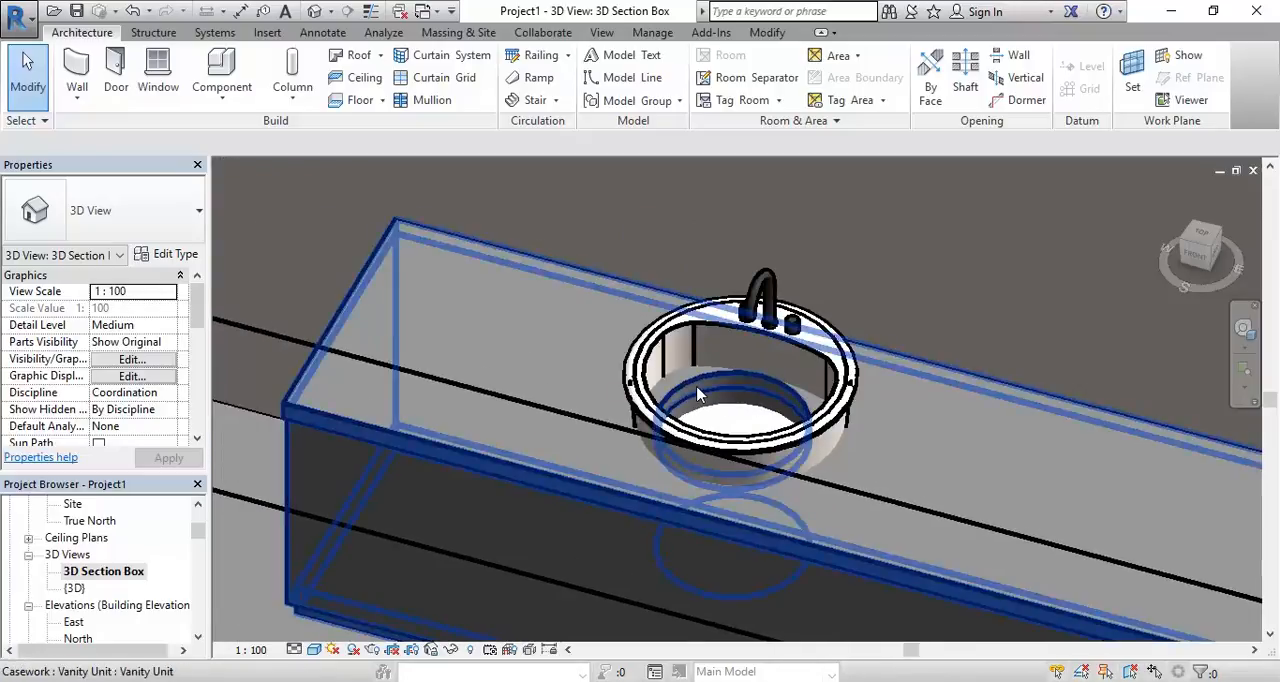
scroll(648, 380, "up", 2)
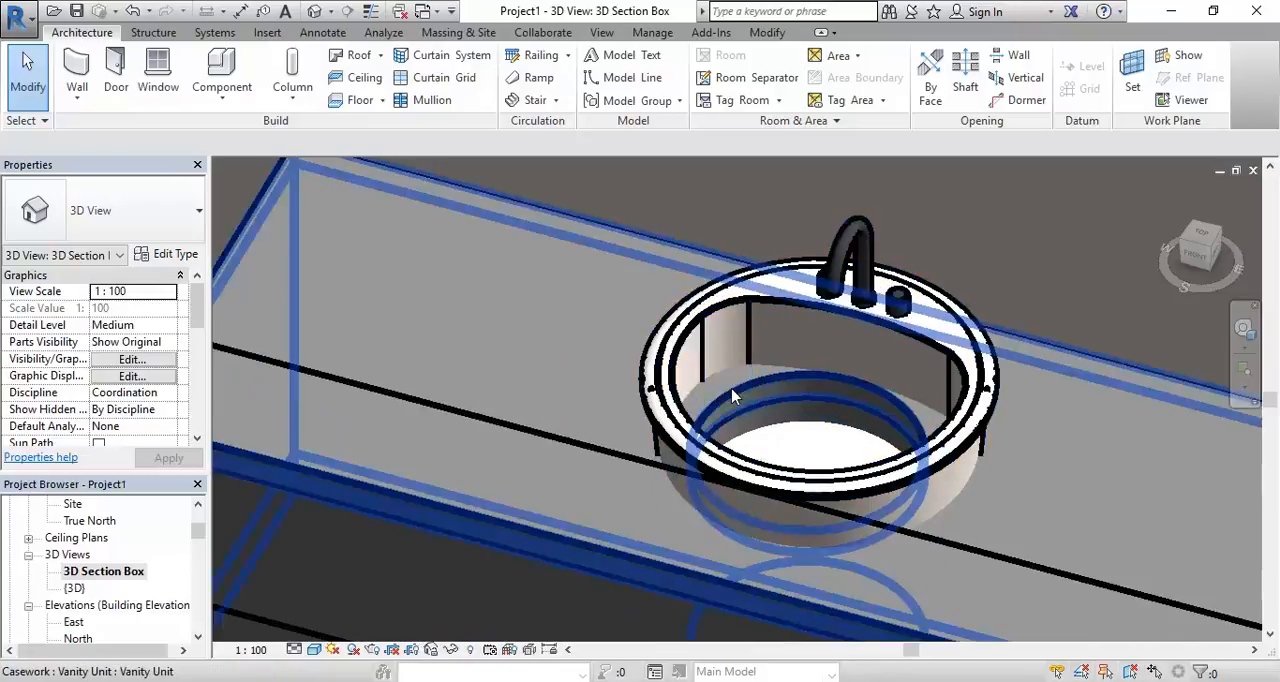
scroll(735, 393, "up", 2)
scroll(737, 398, "down", 2)
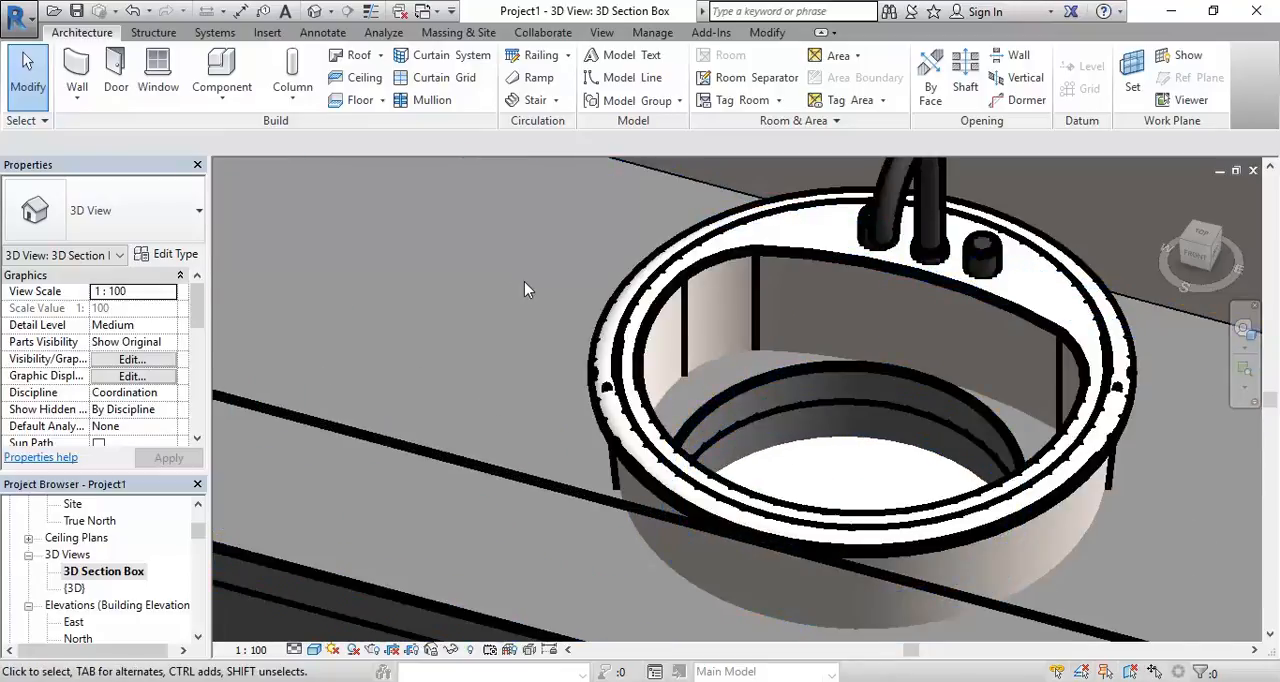
Select the round vanity sink and set its Top Of Counter to 640 mm
left_click(652, 400)
scroll(480, 334, "down", 3)
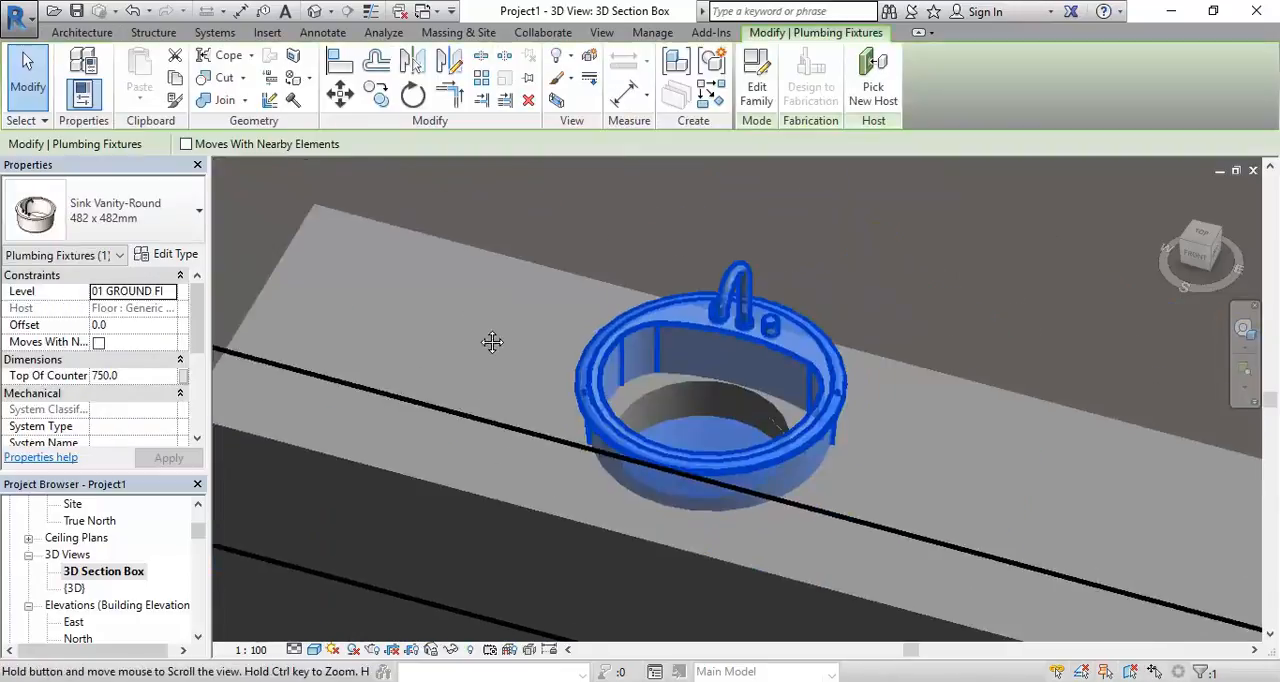
scroll(497, 357, "up", 3)
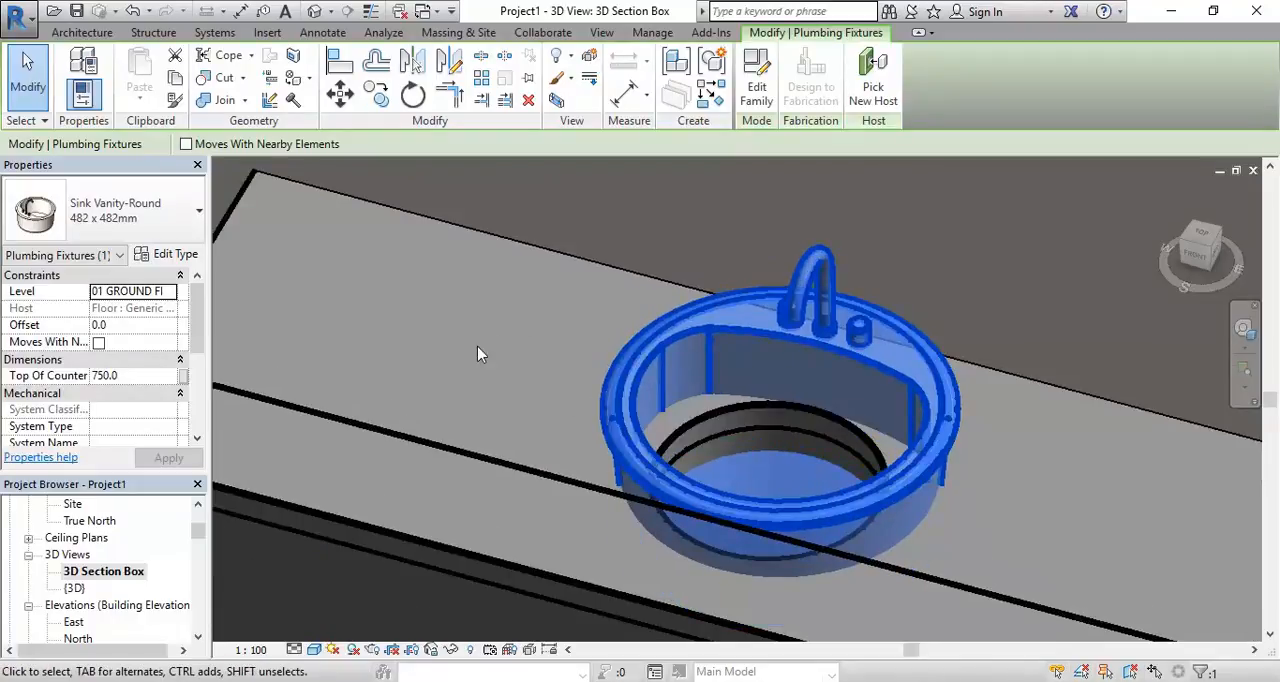
scroll(569, 384, "down", 2)
scroll(569, 384, "up", 3)
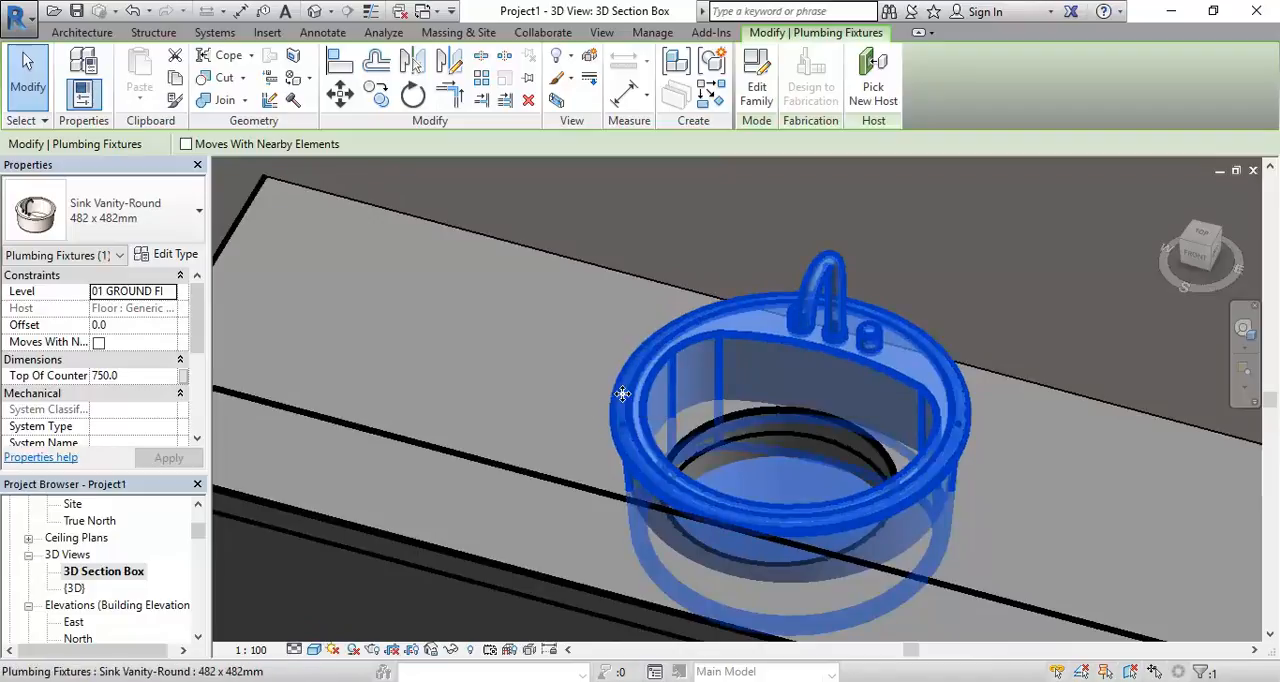
left_click(145, 376)
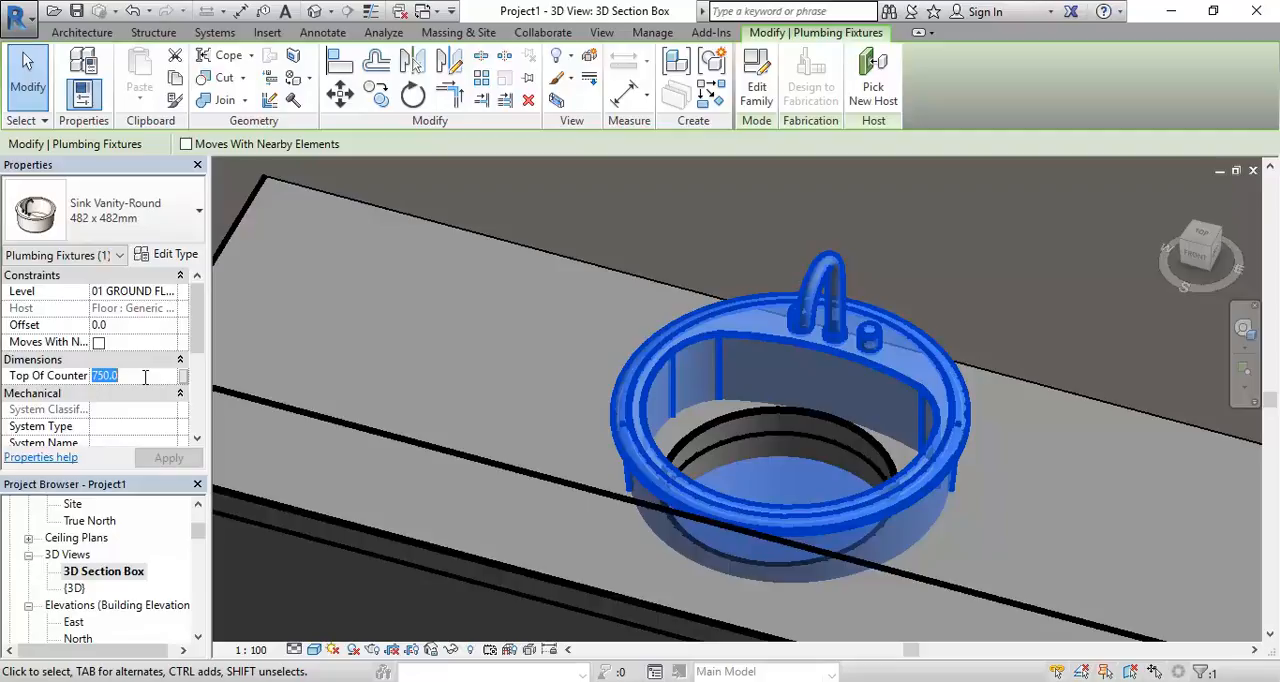
type("640")
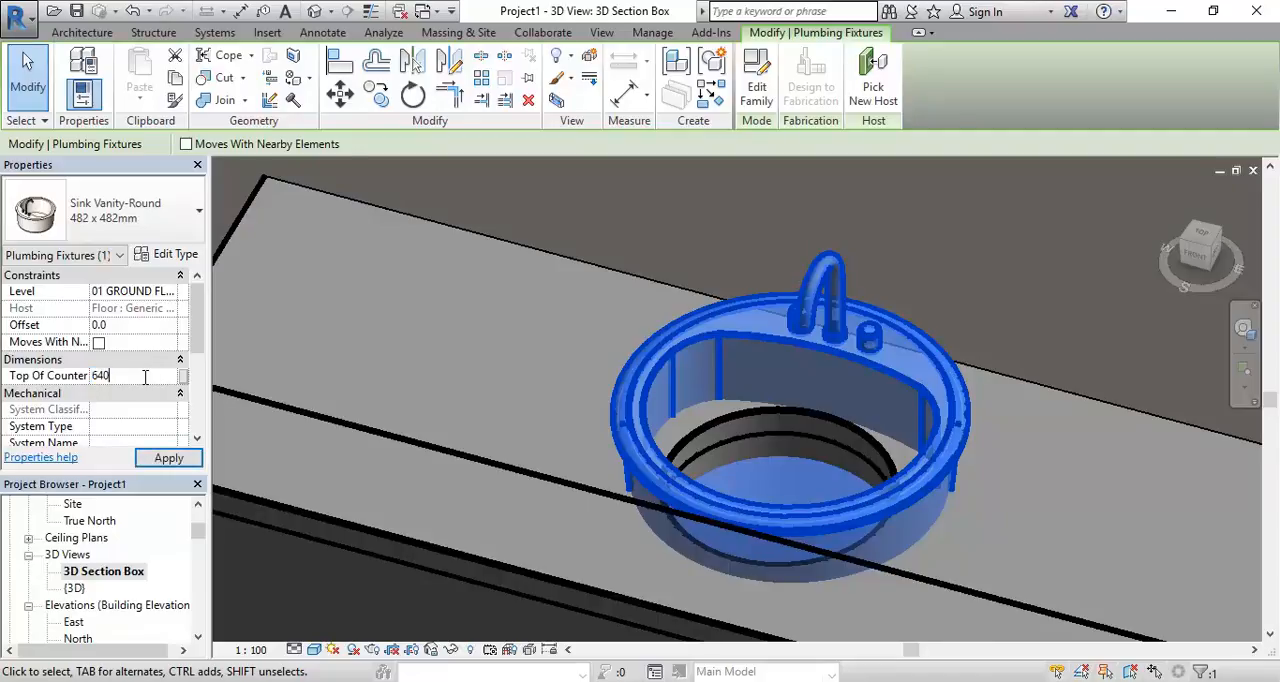
middle_click_drag(674, 380, 609, 318)
scroll(609, 331, "up", 1)
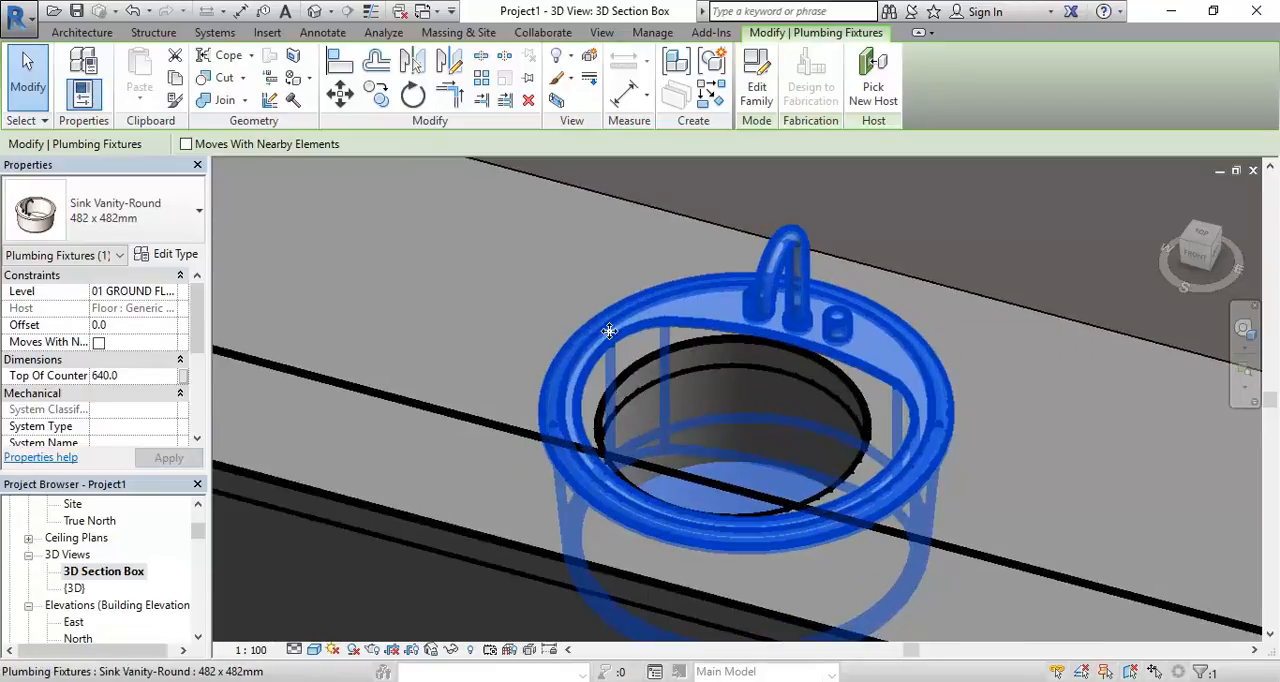
Select the Vanity Unit casework and open it for in-place editing
left_click(469, 296)
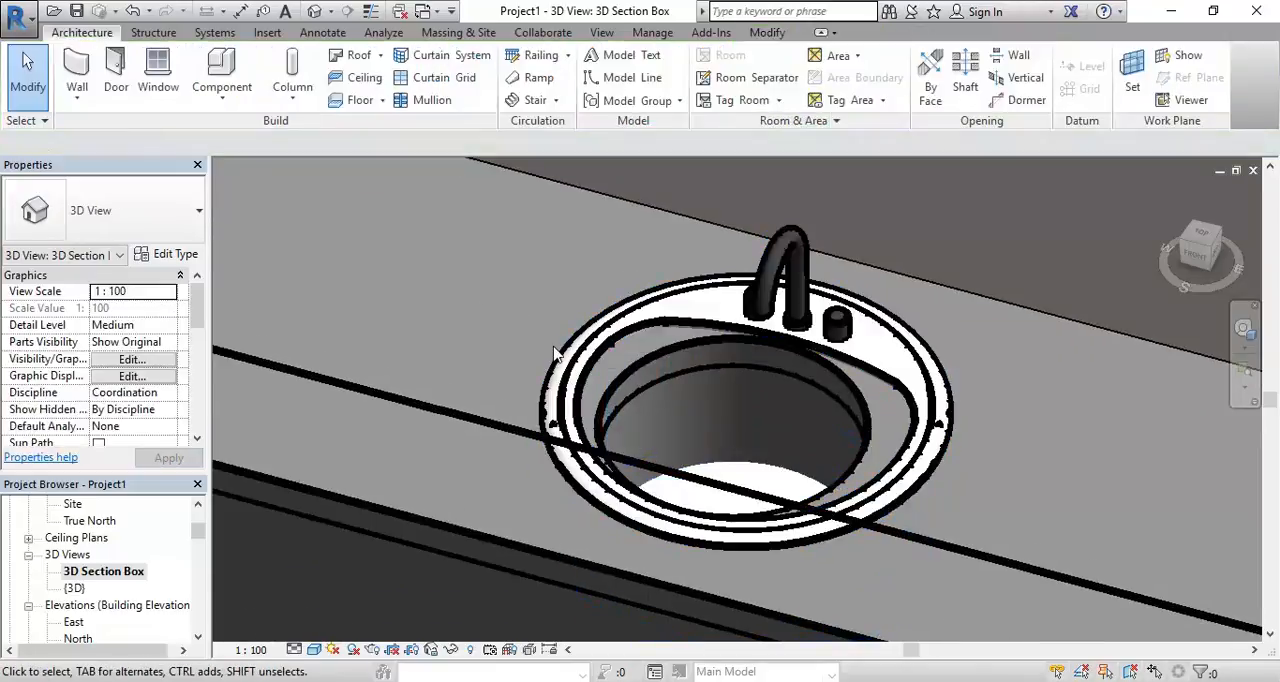
scroll(666, 391, "down", 2)
scroll(550, 396, "down", 3)
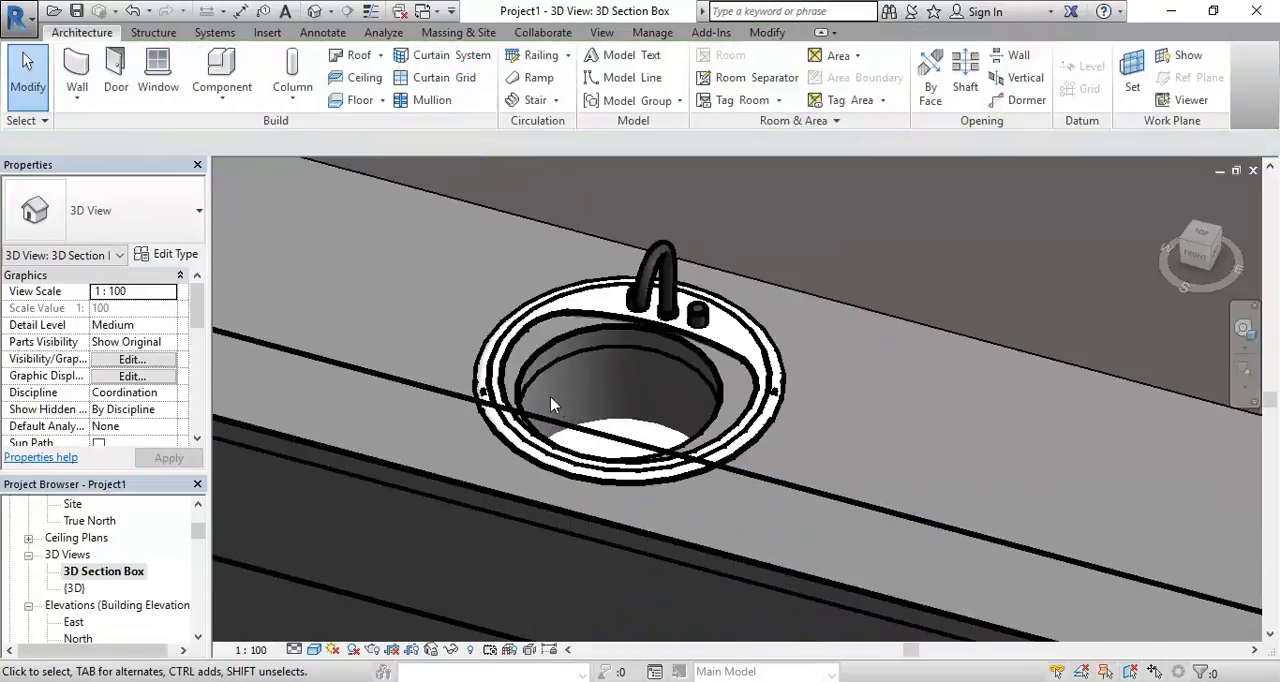
left_click(528, 501)
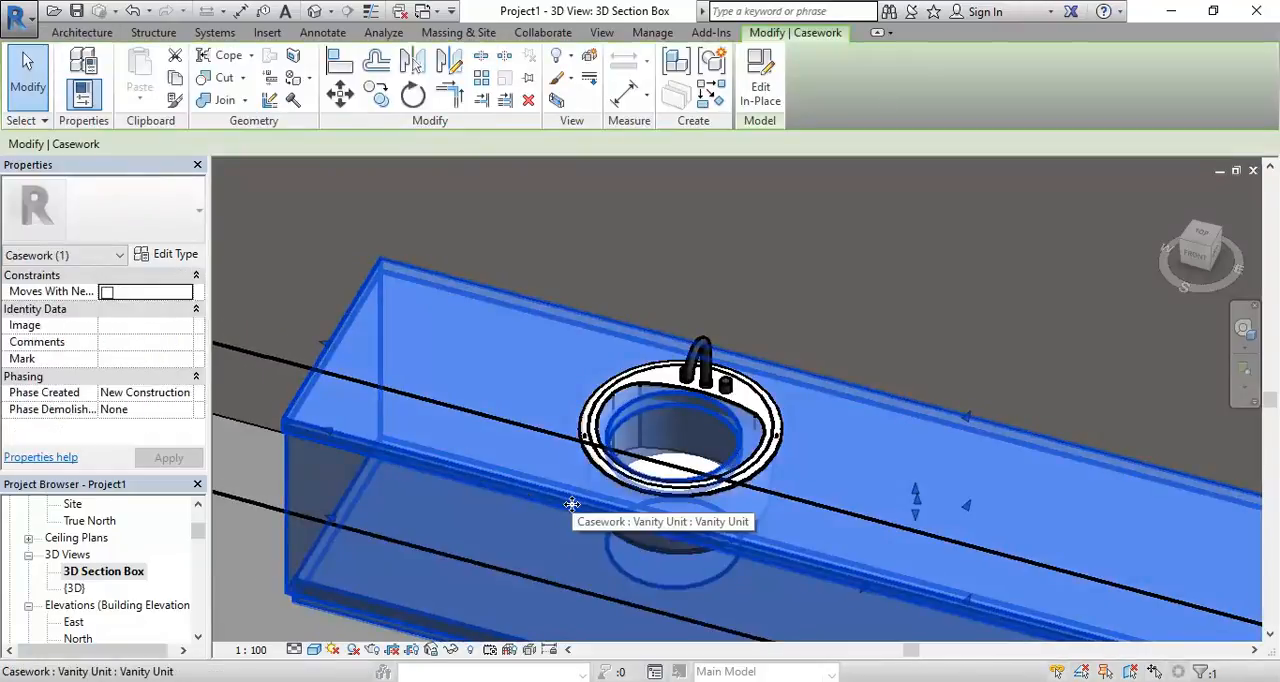
left_click(773, 69)
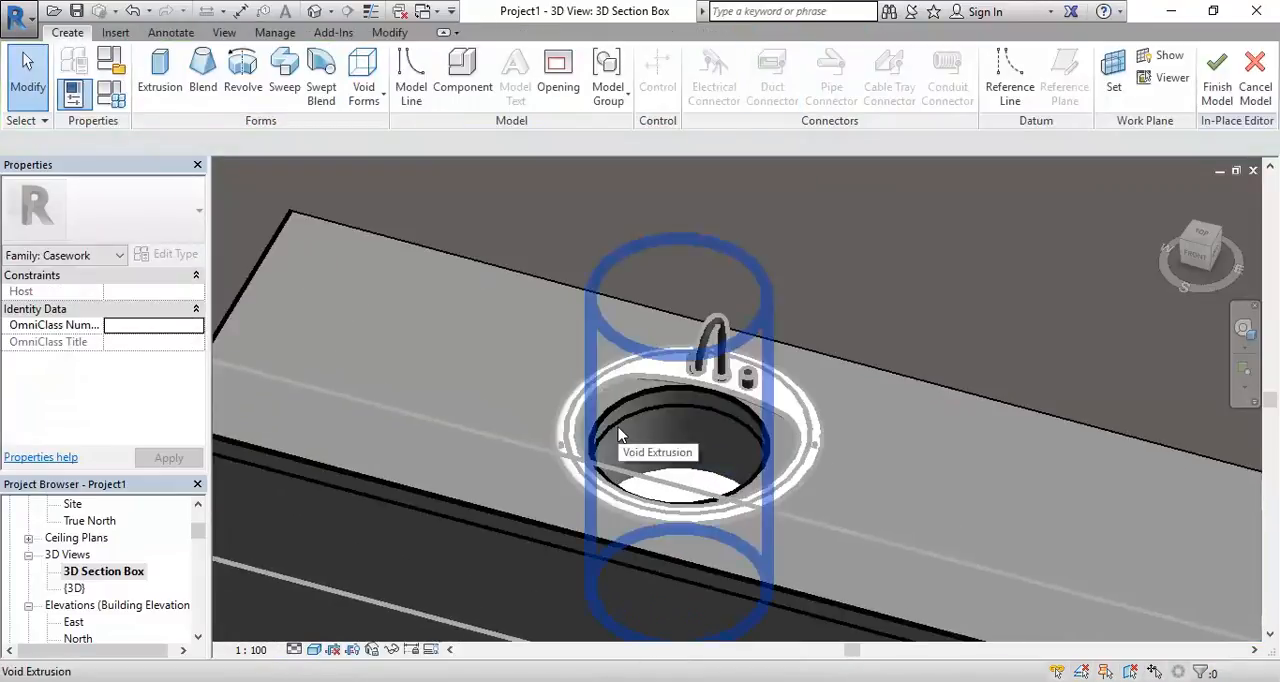
Open the circular void extrusion's sketch for editing in the 01 GROUND FLOOR plan
scroll(495, 353, "down", 1)
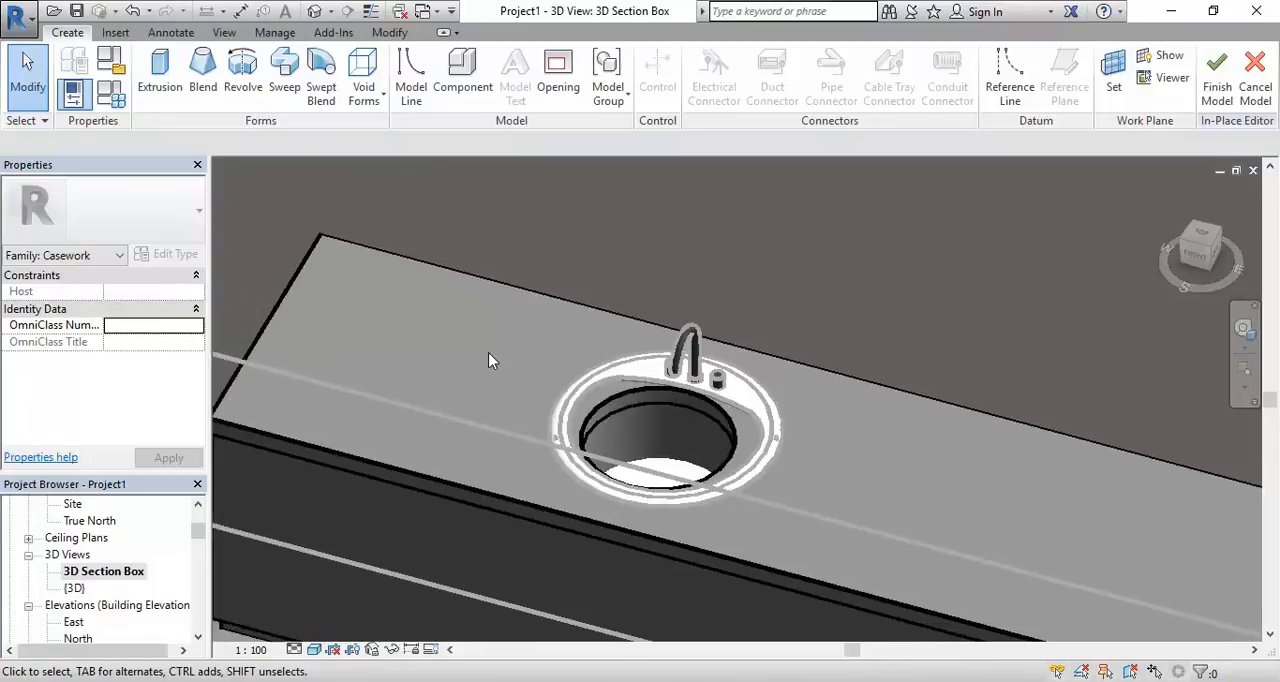
left_click(610, 420)
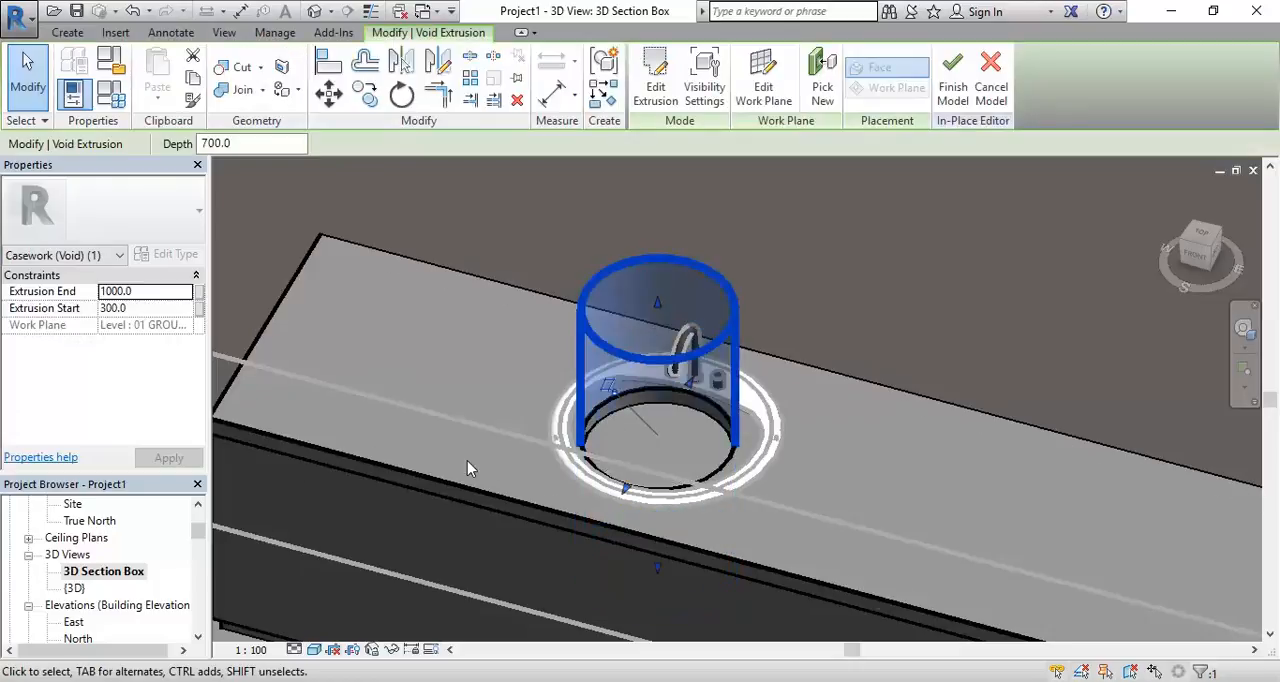
left_click(650, 92)
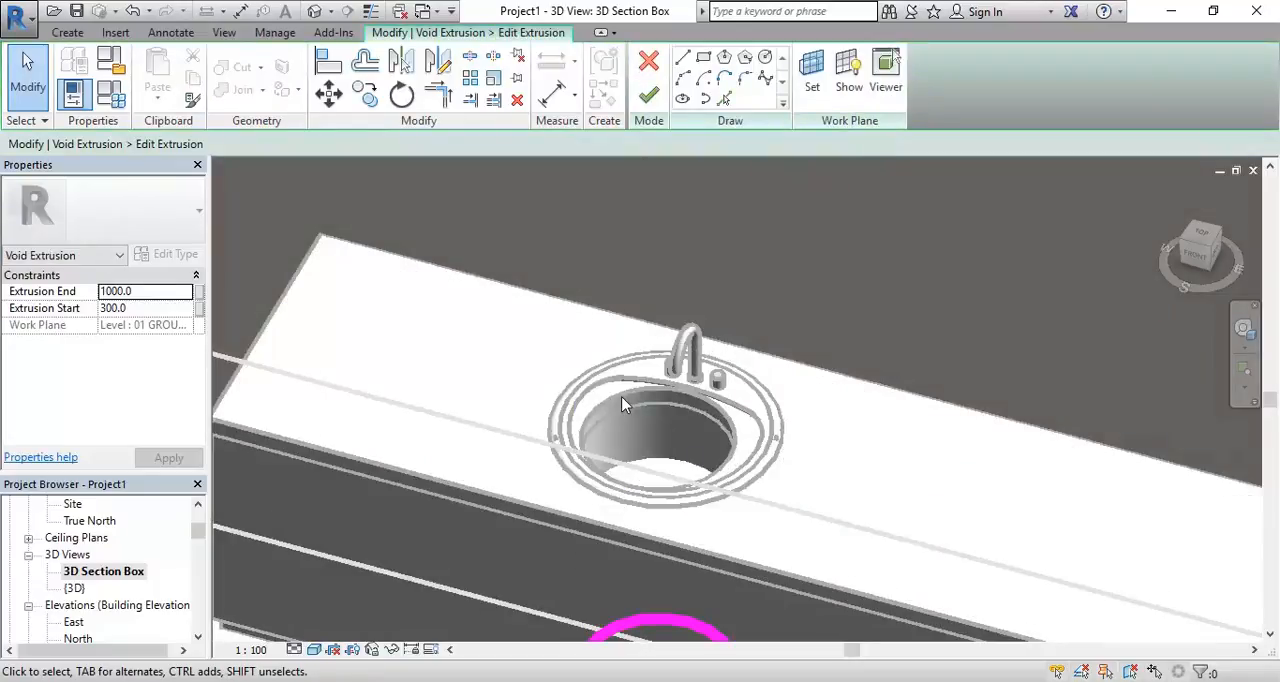
left_click_drag(200, 540, 199, 515)
double_click(115, 571)
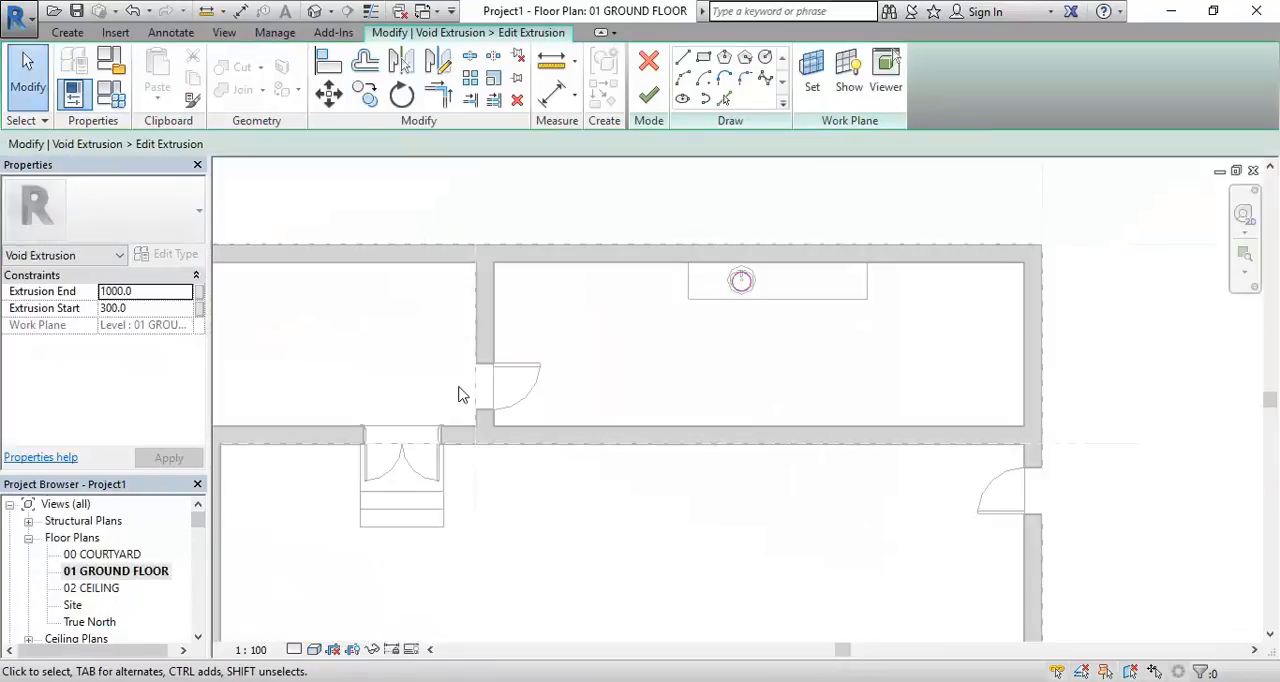
Recentre the void's circle on the sink's drain and enlarge its radius to 215 mm
scroll(615, 300, "up", 5)
scroll(591, 315, "up", 5)
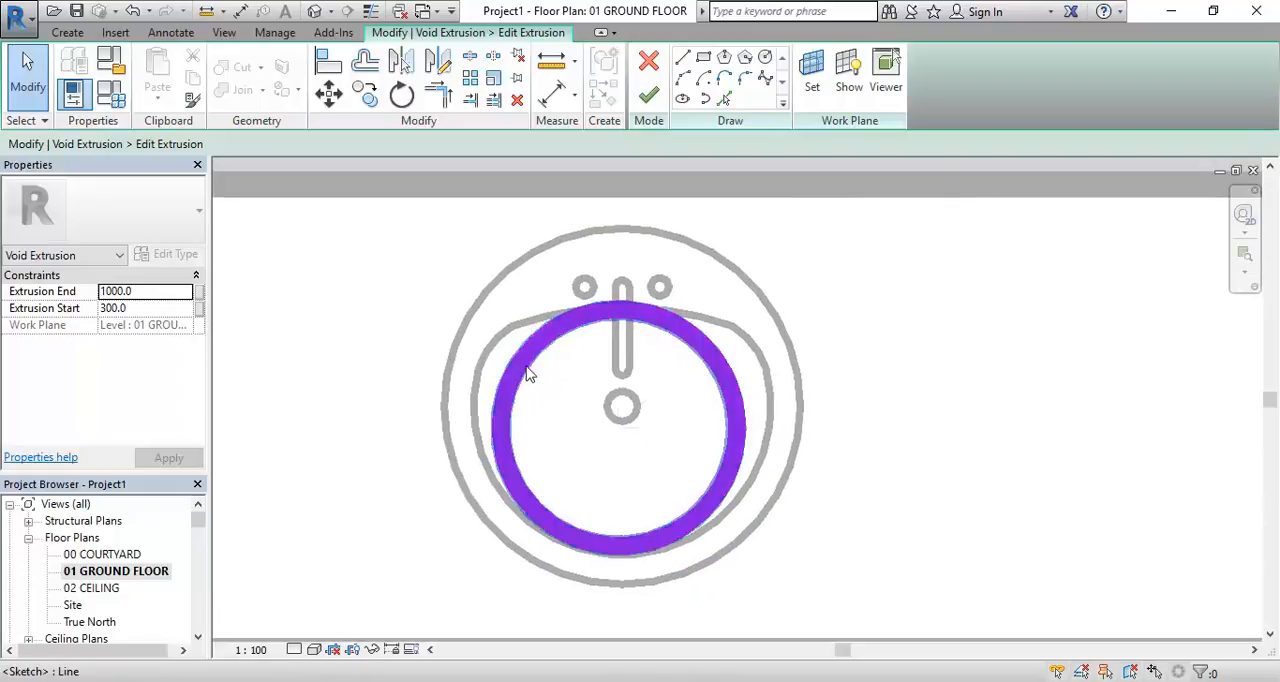
left_click(530, 374)
mouse_move(523, 331)
left_mouse_down()
mouse_move(540, 315)
mouse_move(532, 358)
left_mouse_up()
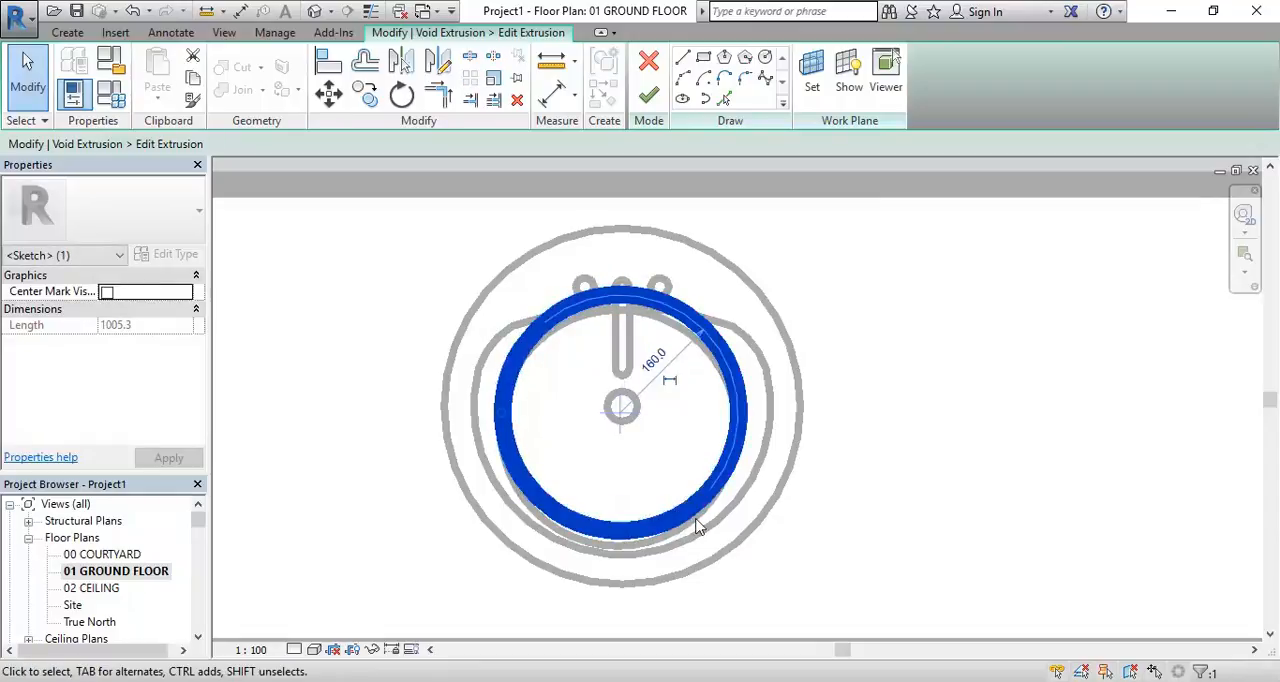
left_click_drag(503, 421, 463, 408)
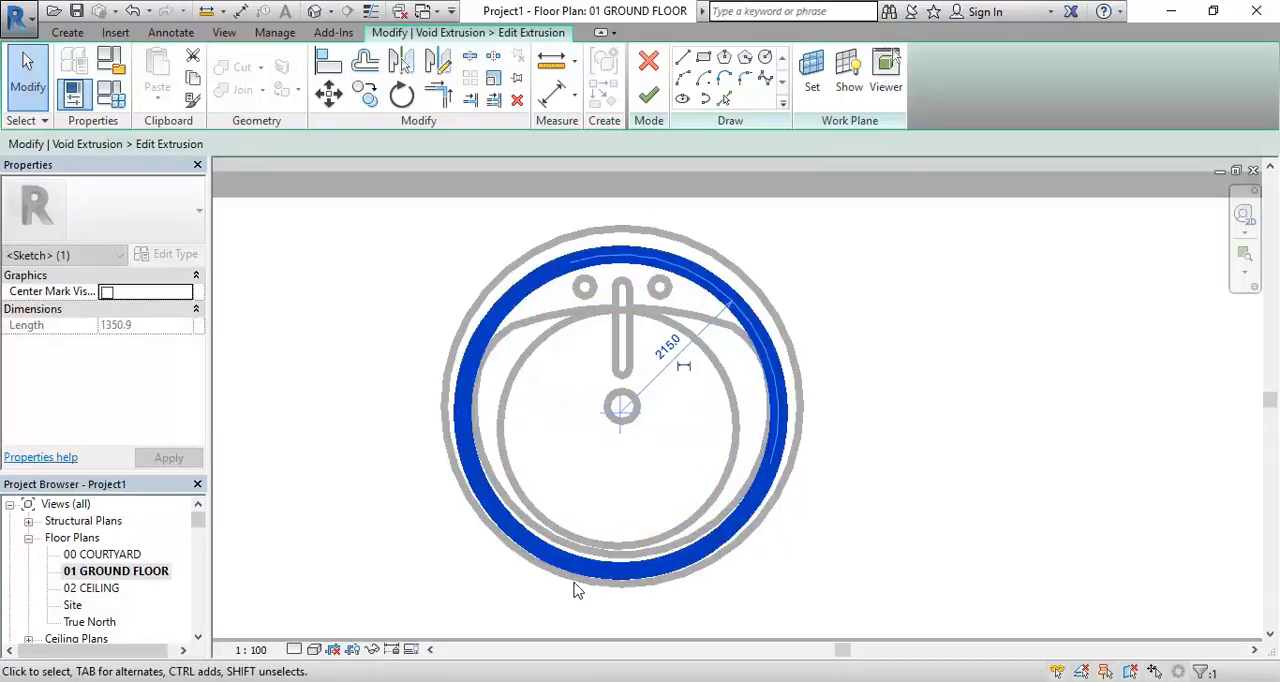
Check that the void's circle lies between the sink's outer rim and basin outline, and finish the extrusion sketch
left_click(436, 397)
left_click(494, 321)
scroll(620, 244, "up", 3)
scroll(625, 243, "up", 3)
scroll(615, 367, "down", 5)
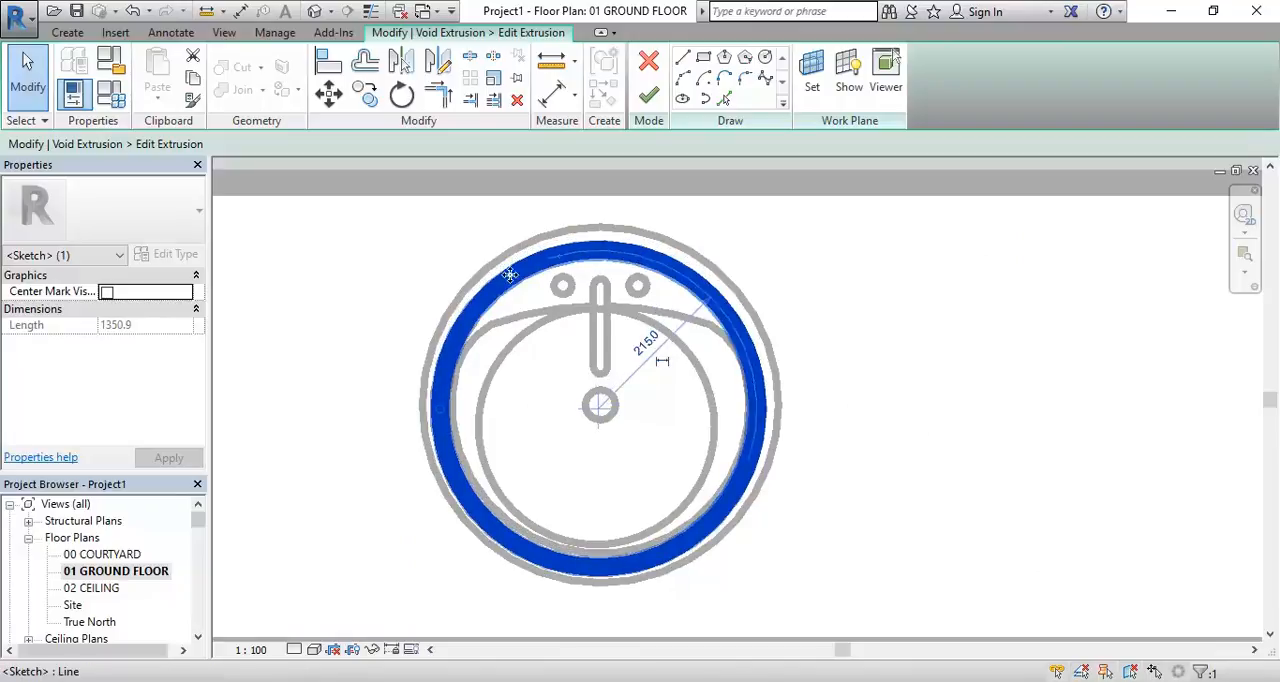
left_click(353, 306)
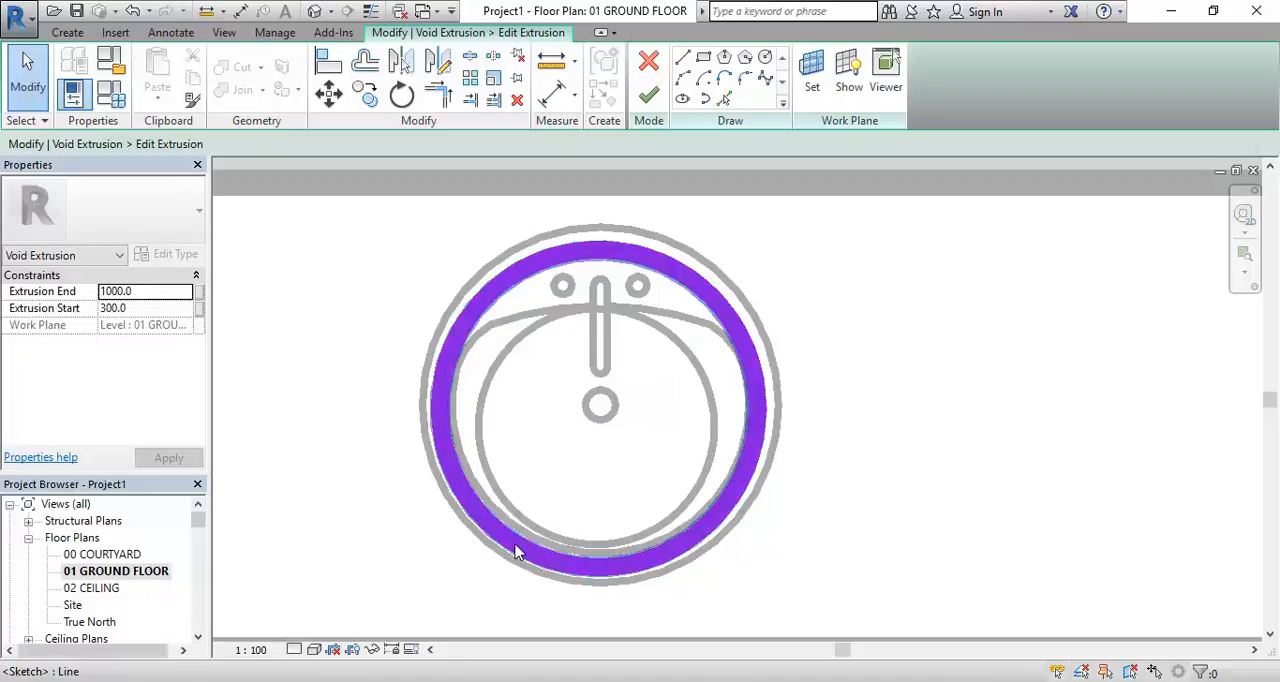
scroll(515, 545, "up", 2)
scroll(522, 547, "down", 1)
middle_click_drag(535, 561, 535, 573)
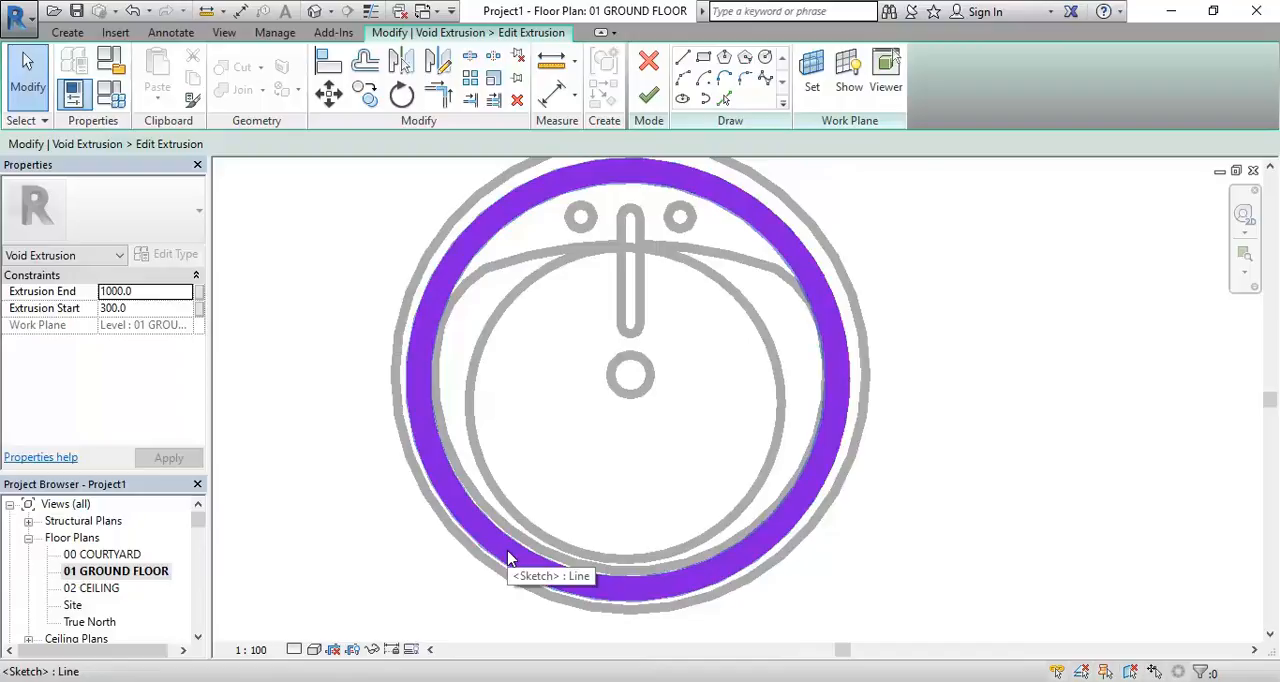
scroll(350, 280, "down", 2)
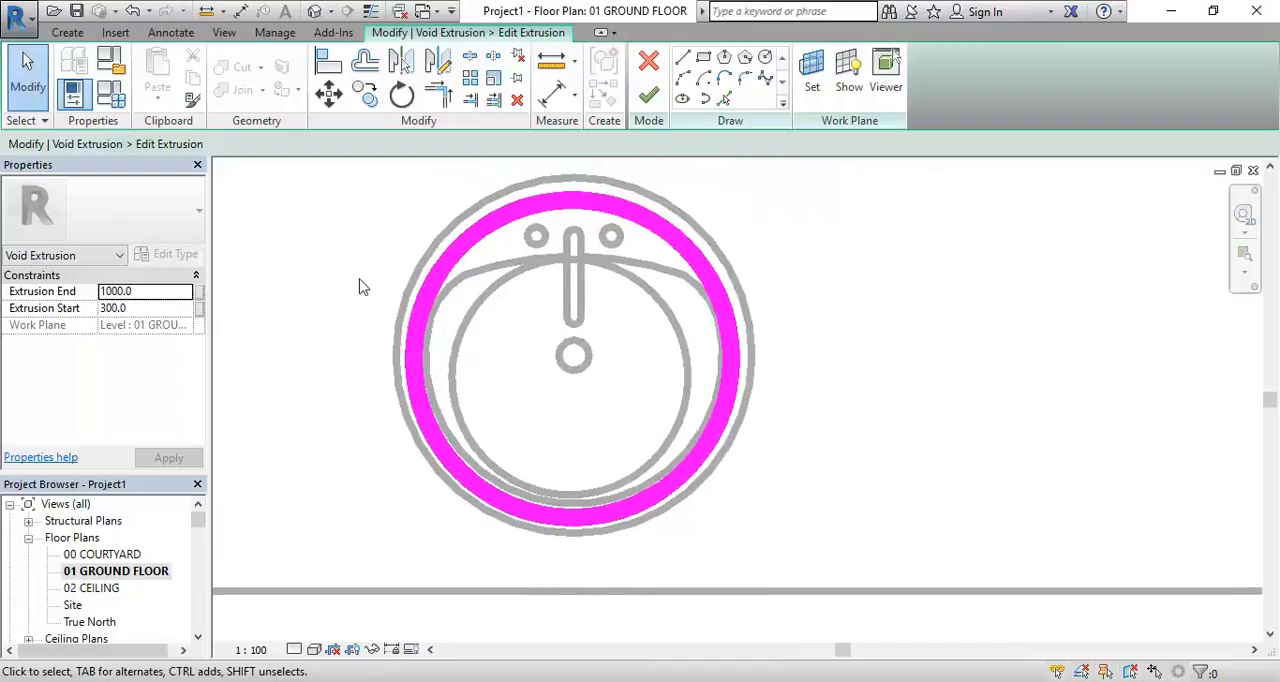
left_click(654, 91)
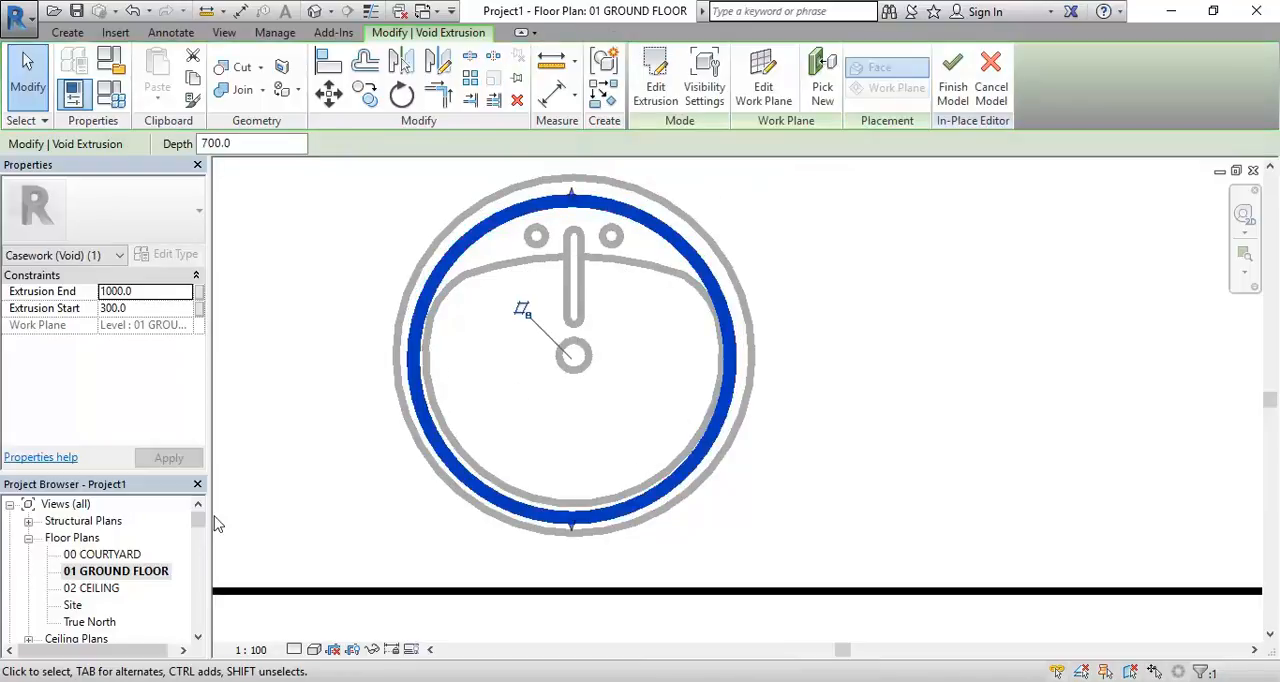
Inspect the enlarged cut-out around the sink in the 3D Section Box view and finish the in-place model
left_click_drag(197, 525, 200, 550)
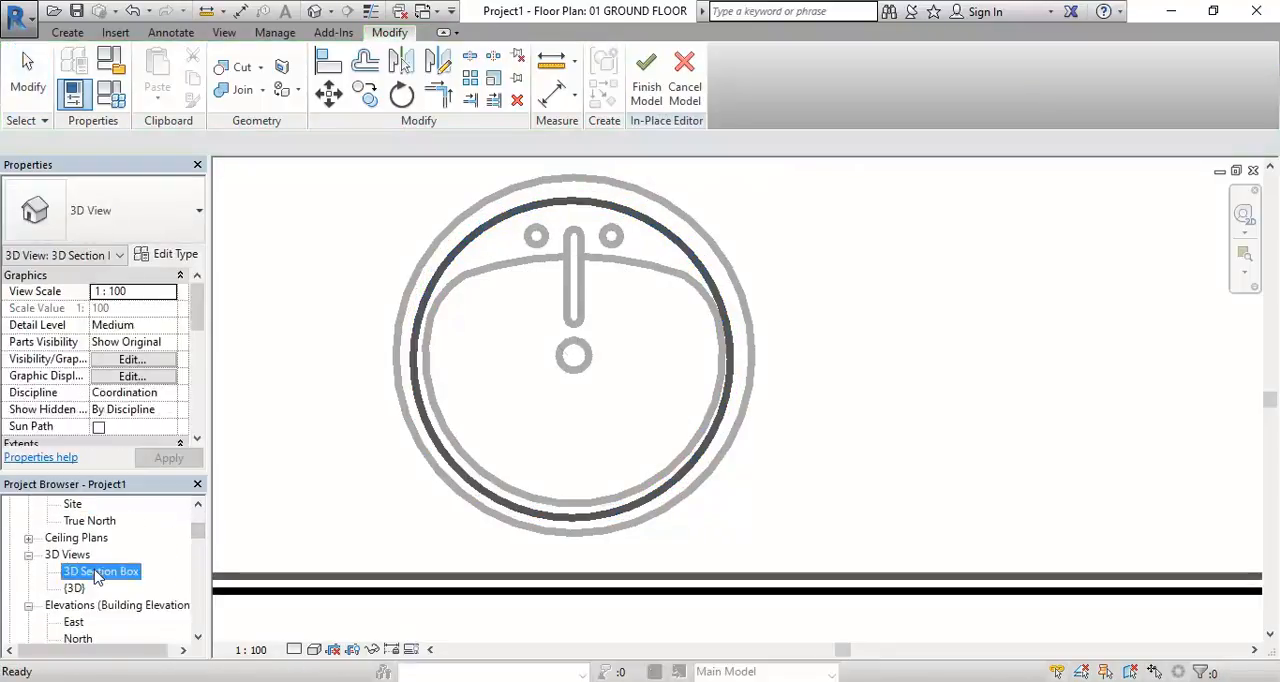
double_click(104, 571)
left_click(507, 418)
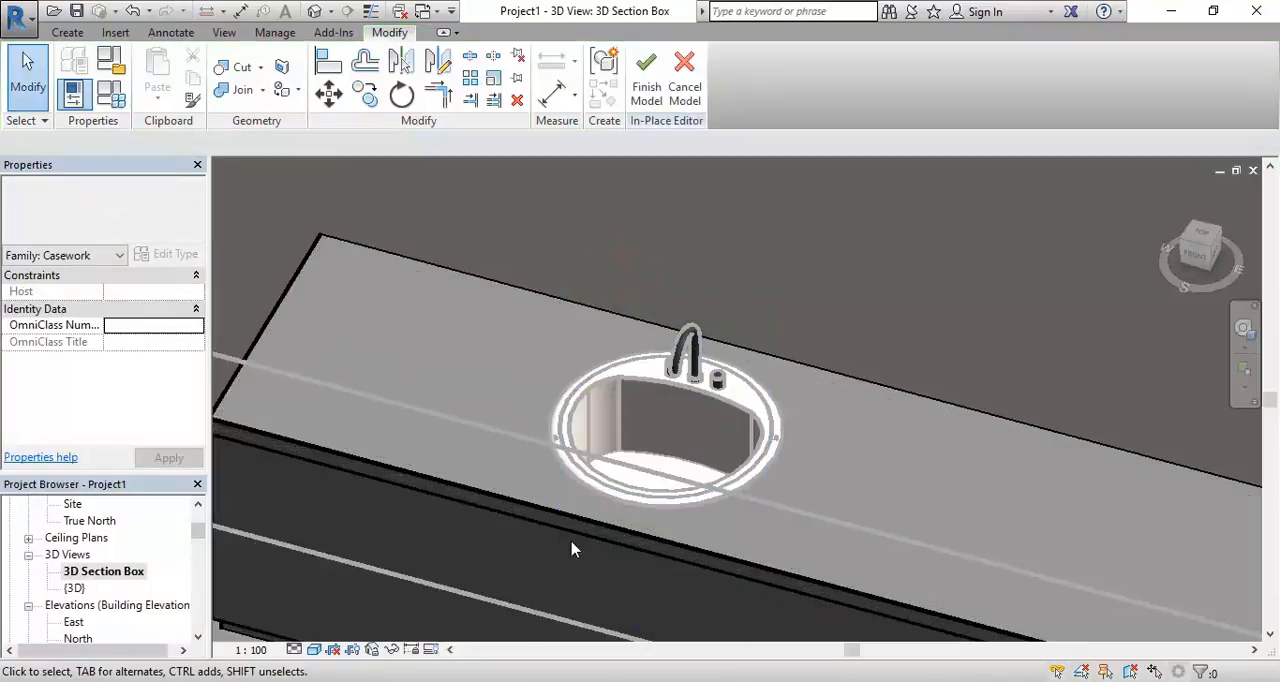
scroll(570, 541, "up", 2)
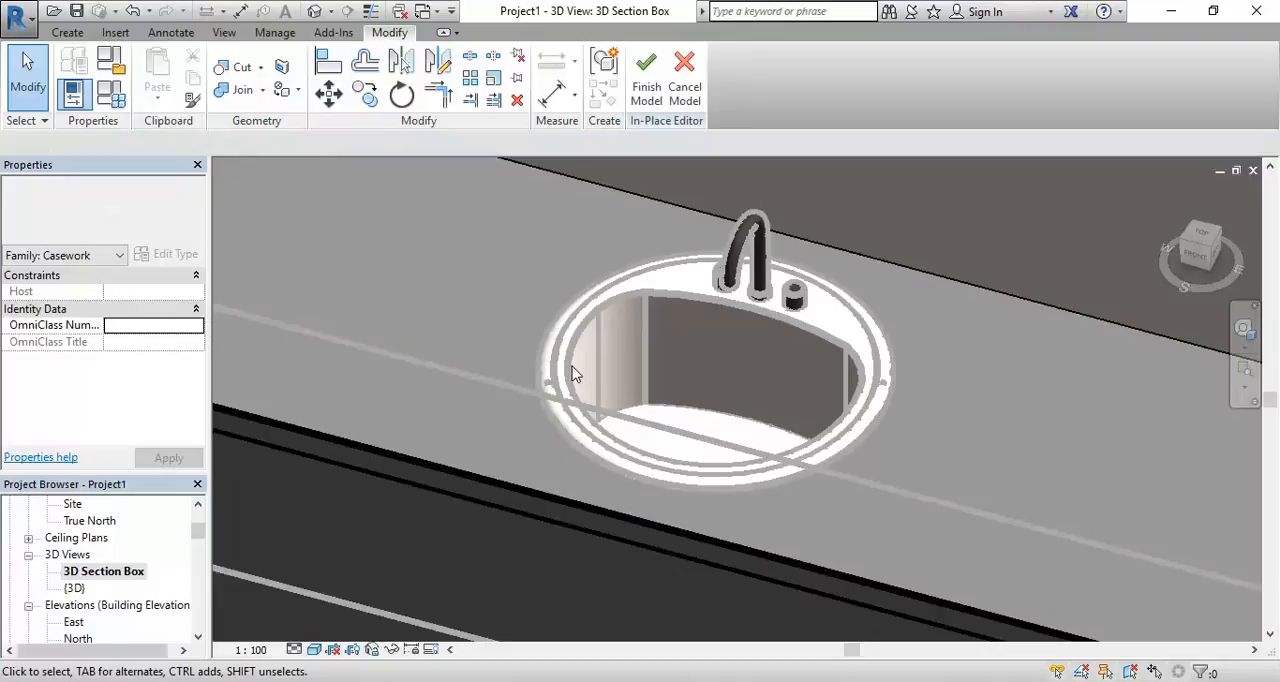
scroll(455, 293, "down", 3)
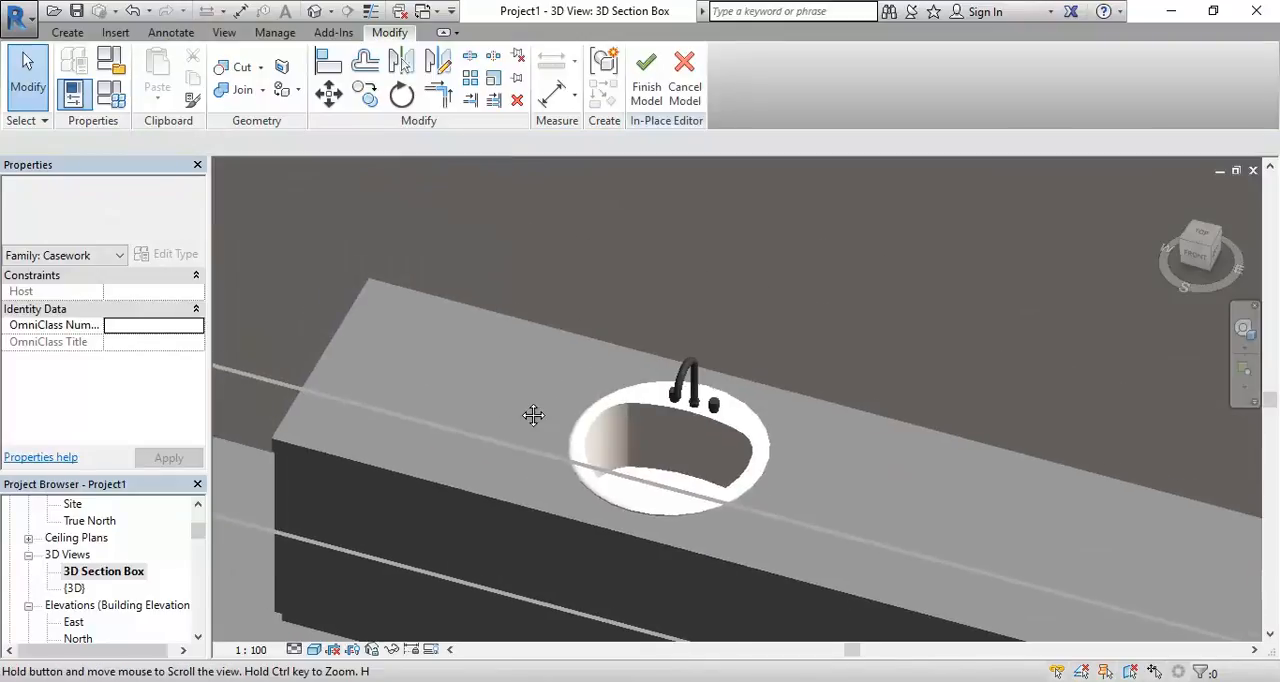
left_click(641, 87)
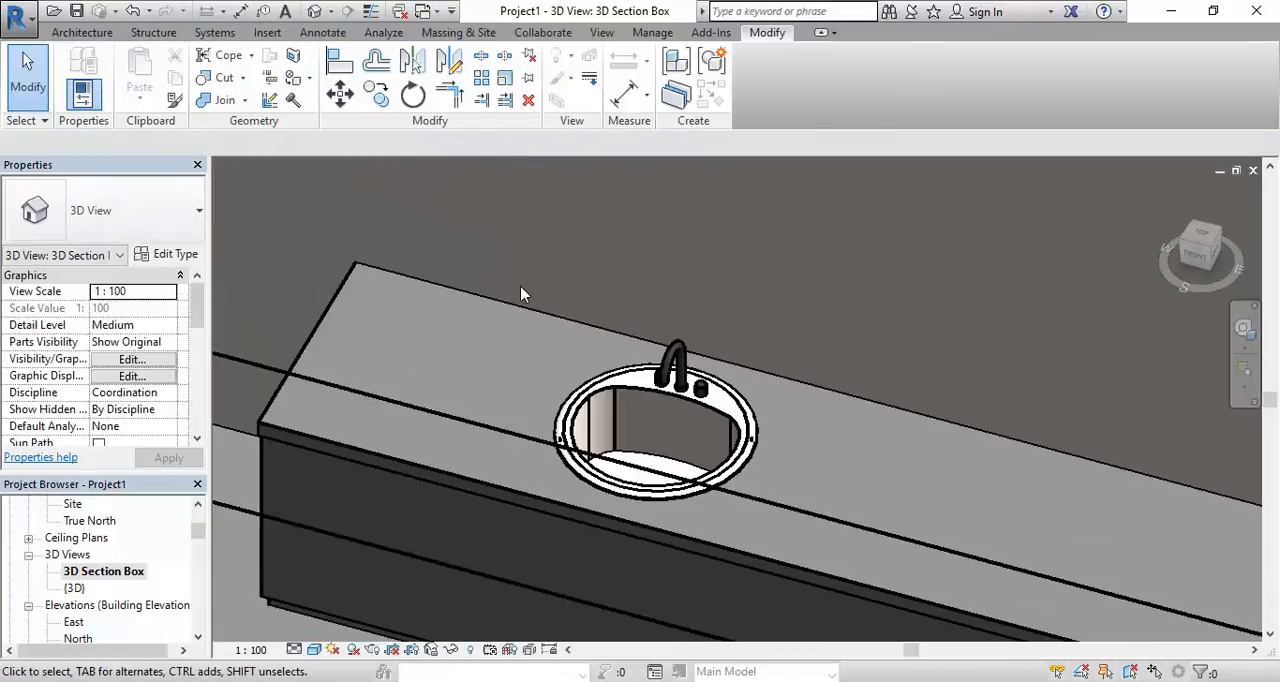
Examine the whole vanity unit with its fitted sink from different angles in 3D
scroll(510, 352, "down", 2)
middle_click_drag(510, 352, 491, 309)
scroll(510, 500, "down", 2)
middle_click_drag(510, 500, 517, 466)
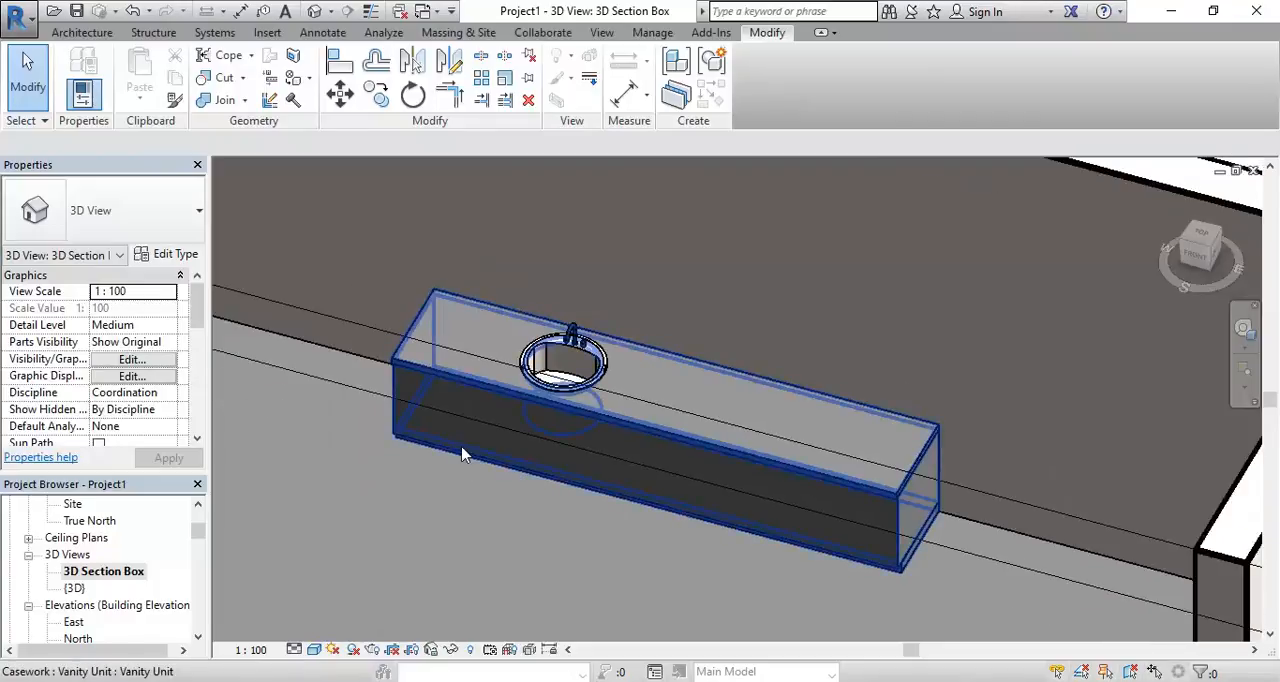
left_click(586, 497)
middle_click_drag(585, 492, 737, 493, "shift")
left_click(777, 518)
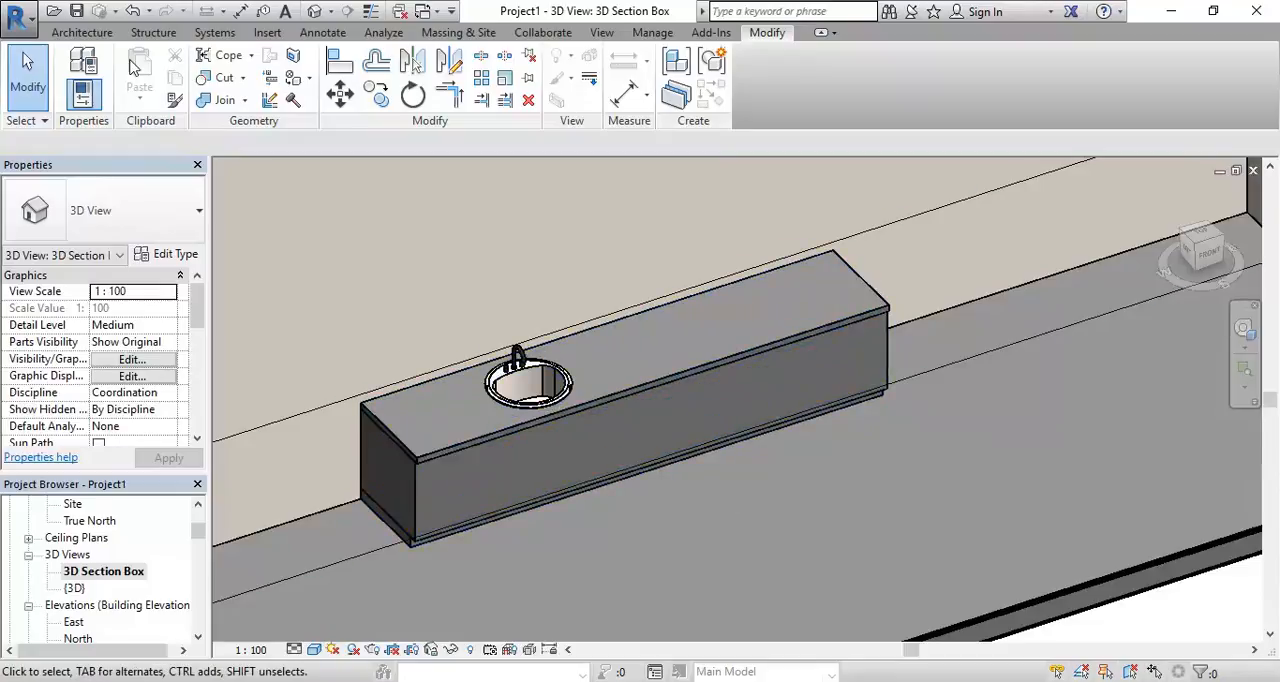
left_click(82, 32)
left_click(221, 96)
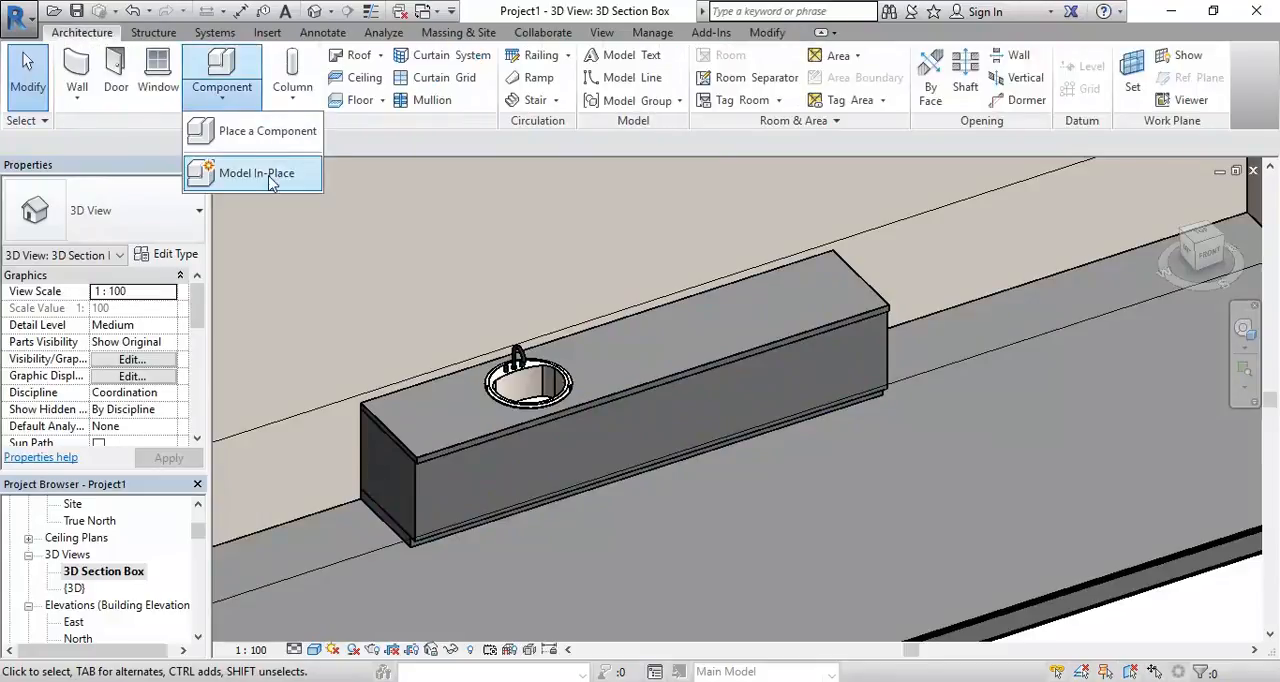
middle_click_drag(436, 315, 423, 293)
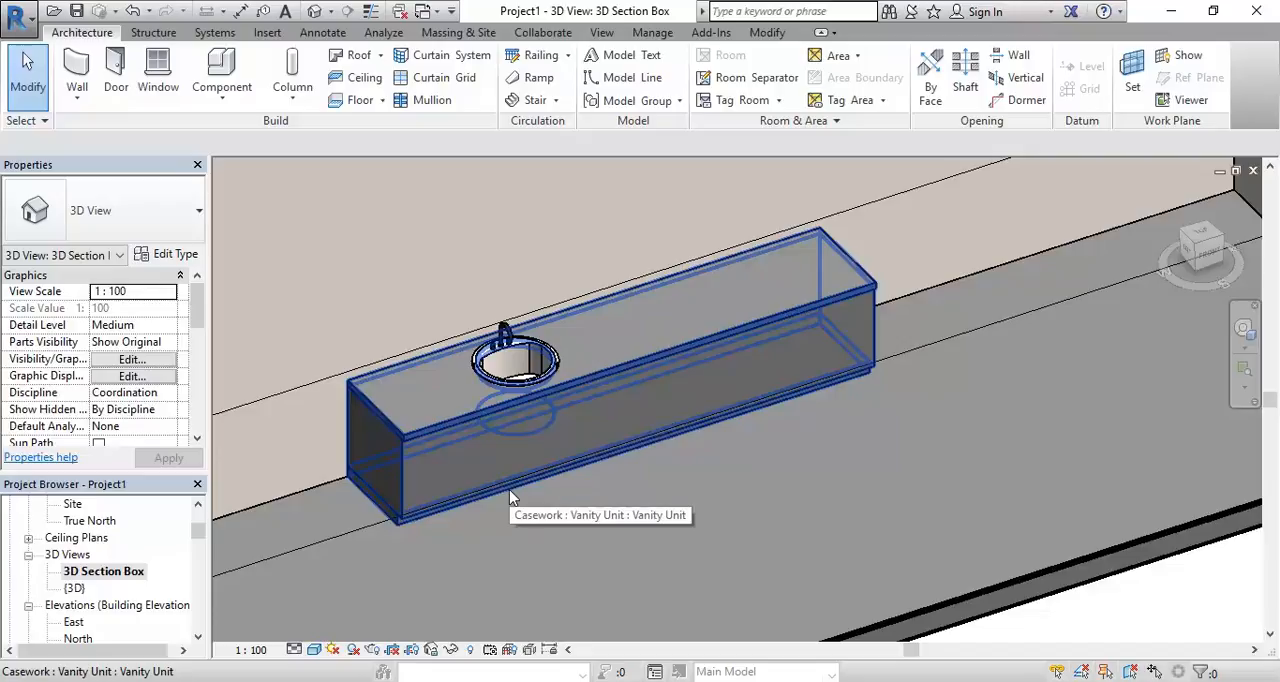
Examine the vanity unit's countertop edge, front face and base up close and in relation to the room
scroll(433, 470, "up", 4)
scroll(433, 471, "up", 3)
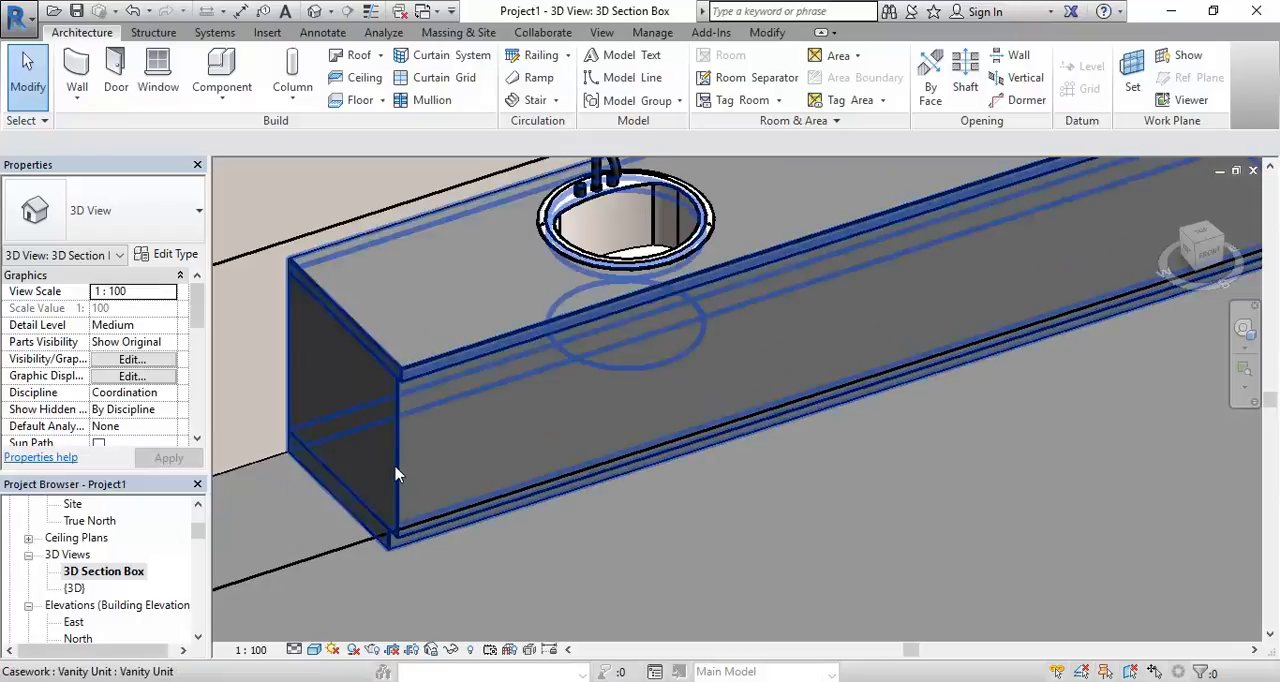
scroll(392, 479, "up", 2)
scroll(457, 487, "up", 3)
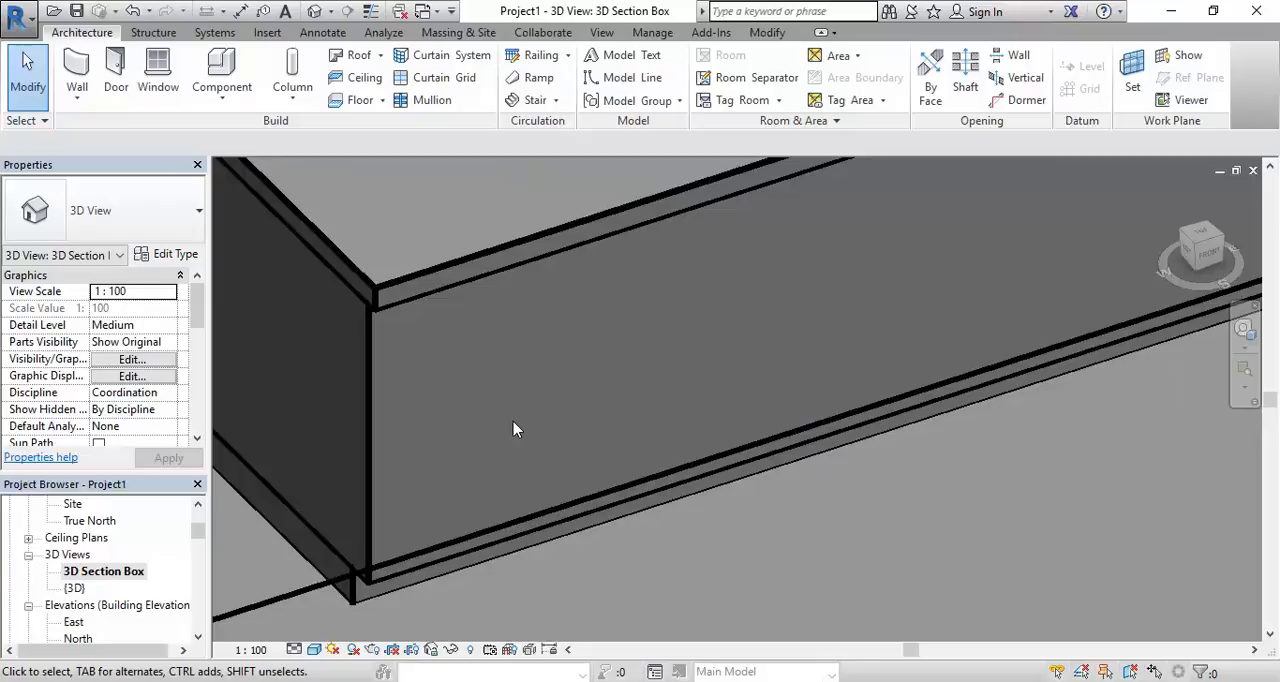
scroll(514, 428, "down", 8)
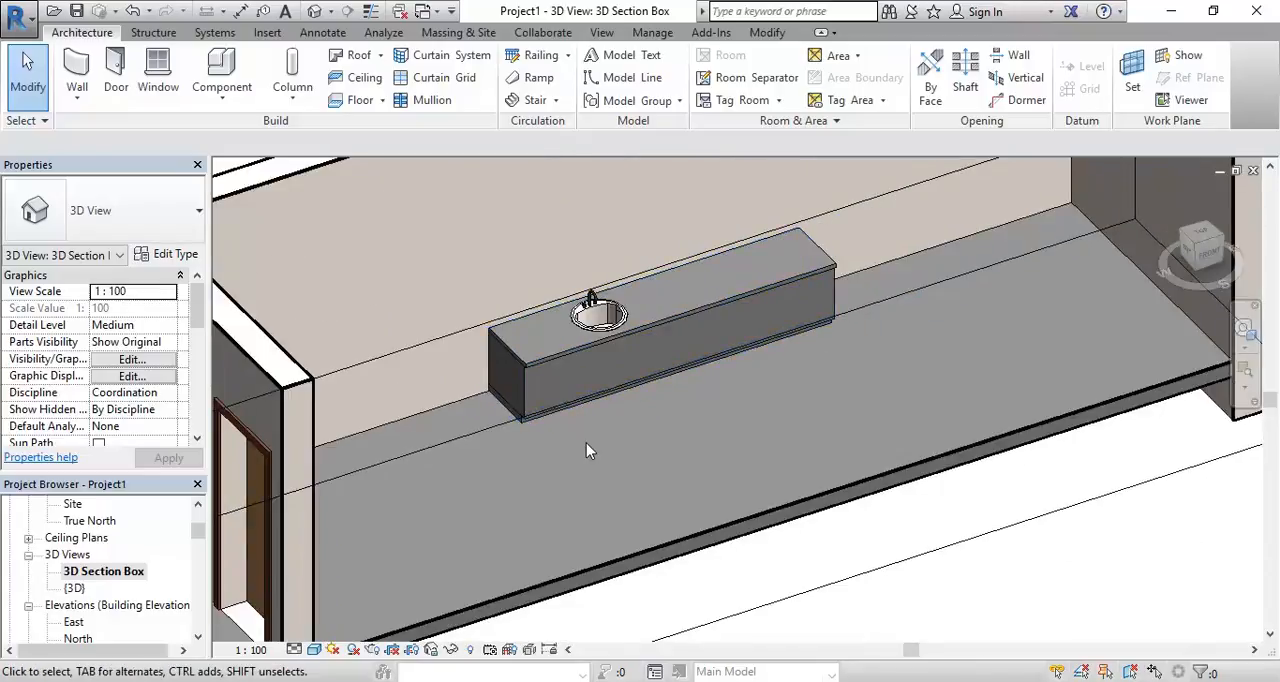
scroll(549, 372, "up", 4)
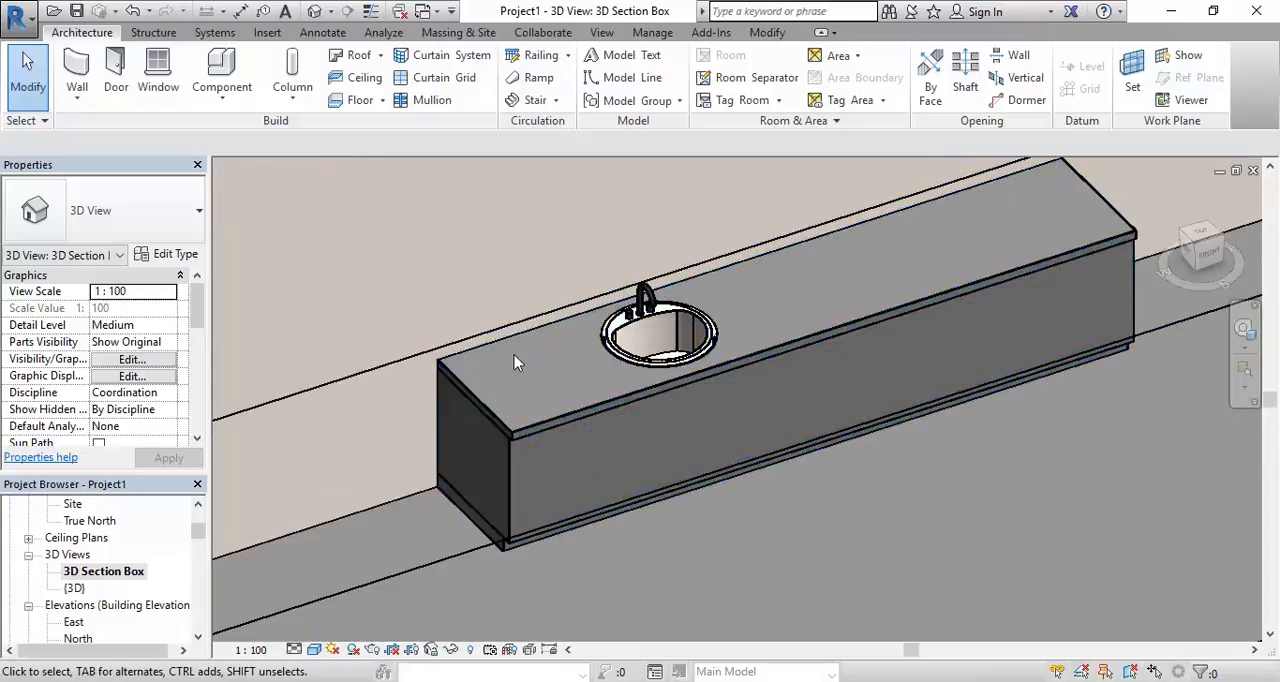
scroll(514, 362, "down", 2)
middle_click_drag(514, 362, 478, 428)
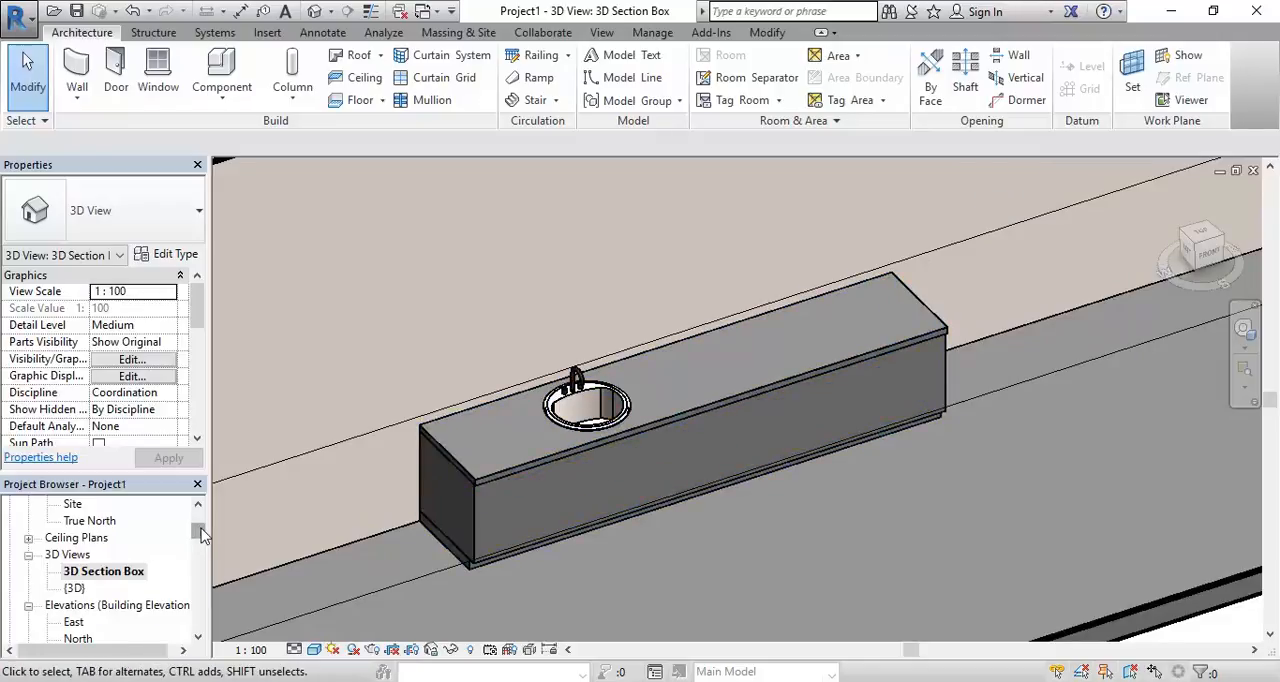
In the 01 GROUND FLOOR plan, create a new in-place Casework model with the default name and start a solid extrusion by the wall corner
scroll(200, 535, "up", 3)
double_click(127, 572)
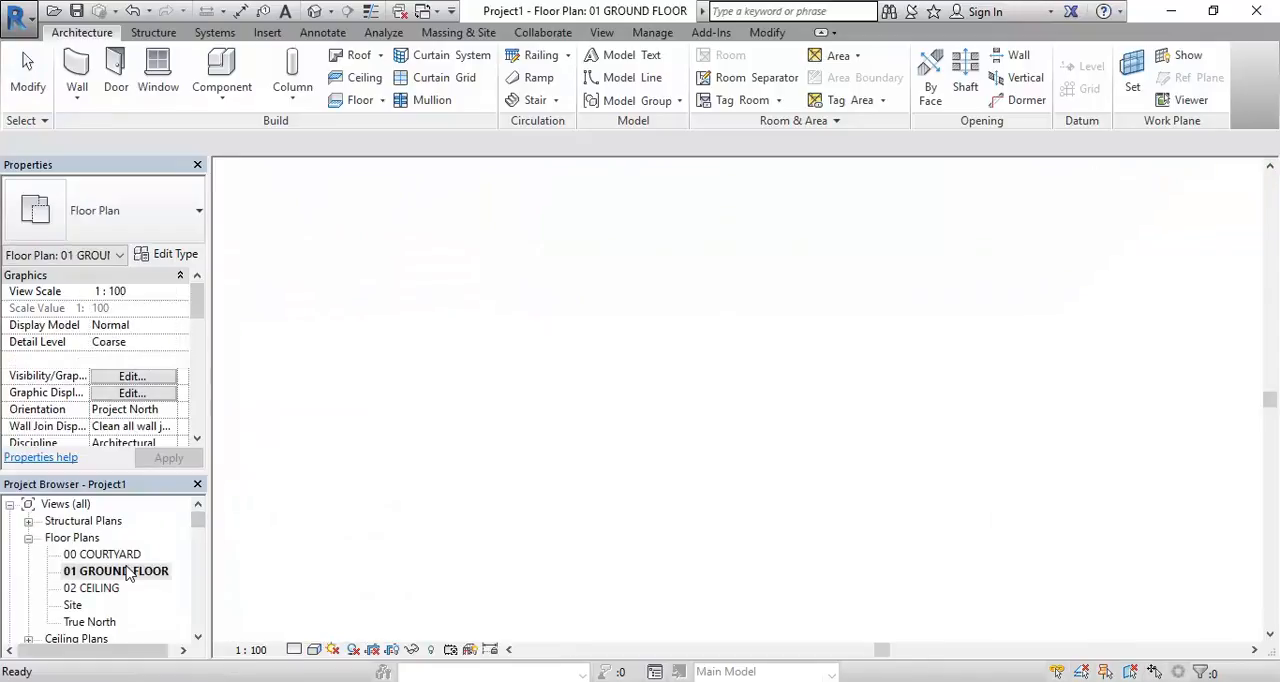
scroll(358, 489, "down", 3)
scroll(356, 484, "down", 1)
middle_click_drag(374, 492, 820, 474)
scroll(397, 376, "up", 2)
middle_click_drag(395, 374, 609, 440)
scroll(609, 440, "up", 1)
left_click(230, 91)
left_click(198, 173)
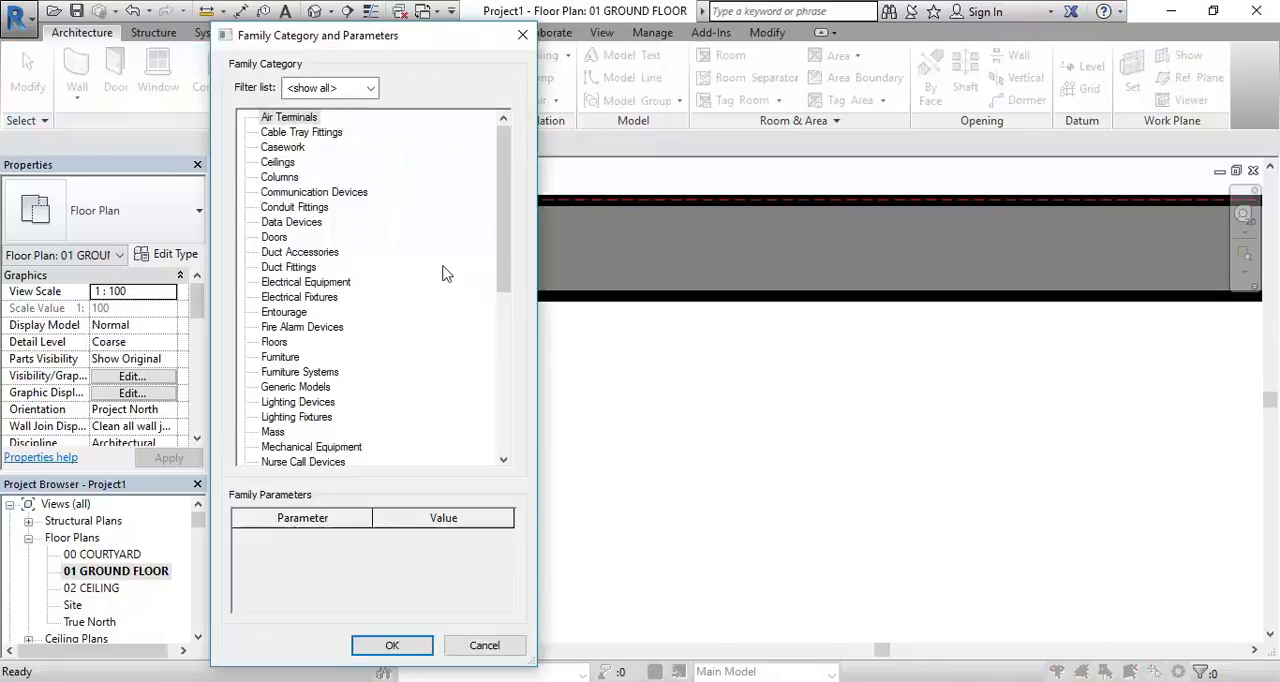
left_click(282, 150)
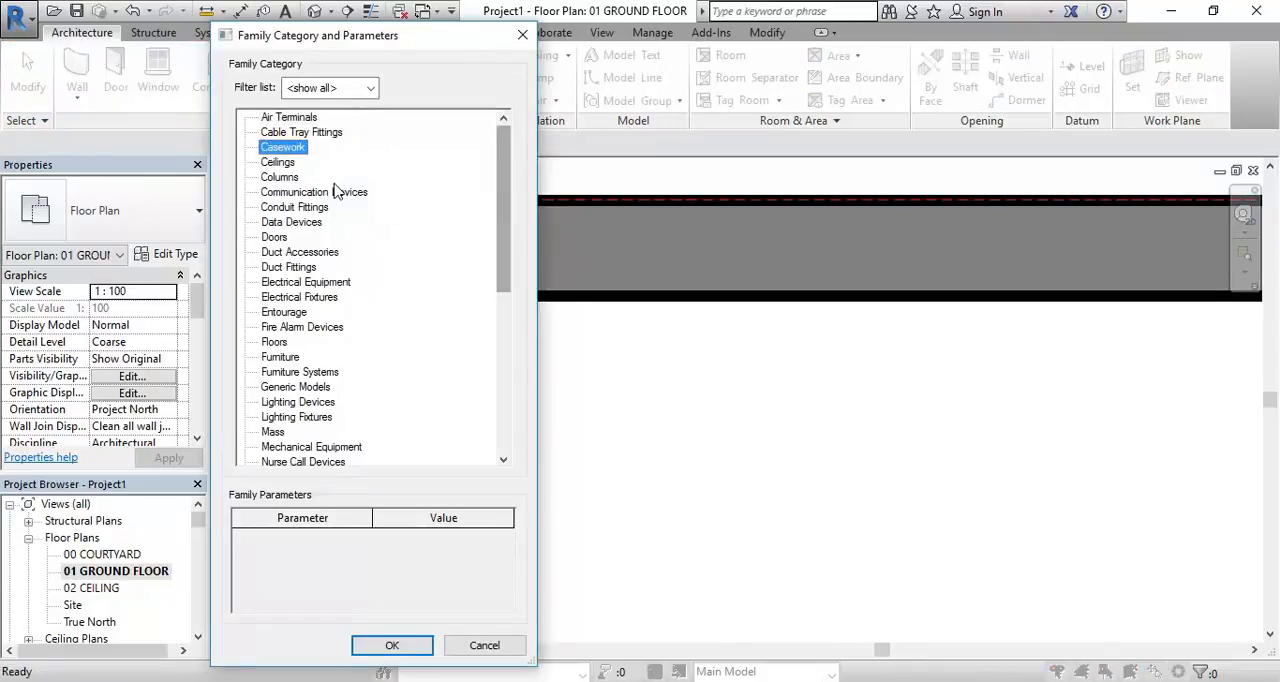
double_click(282, 150)
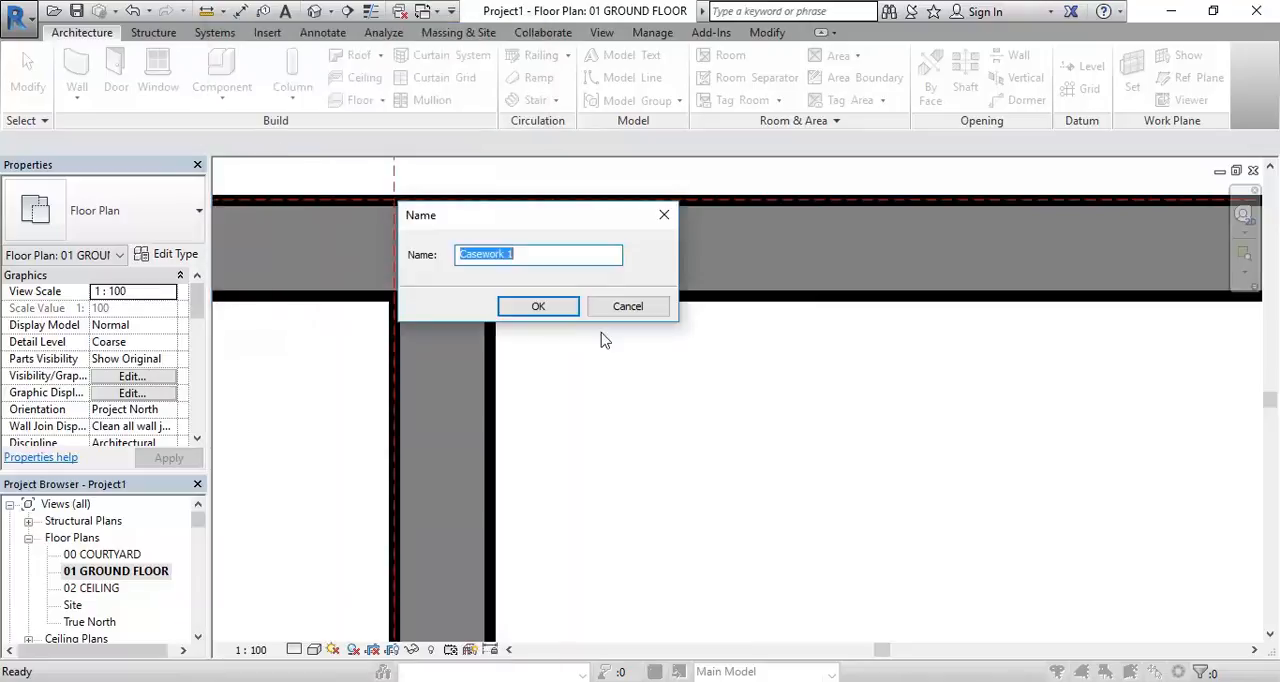
left_click(538, 306)
left_click(158, 80)
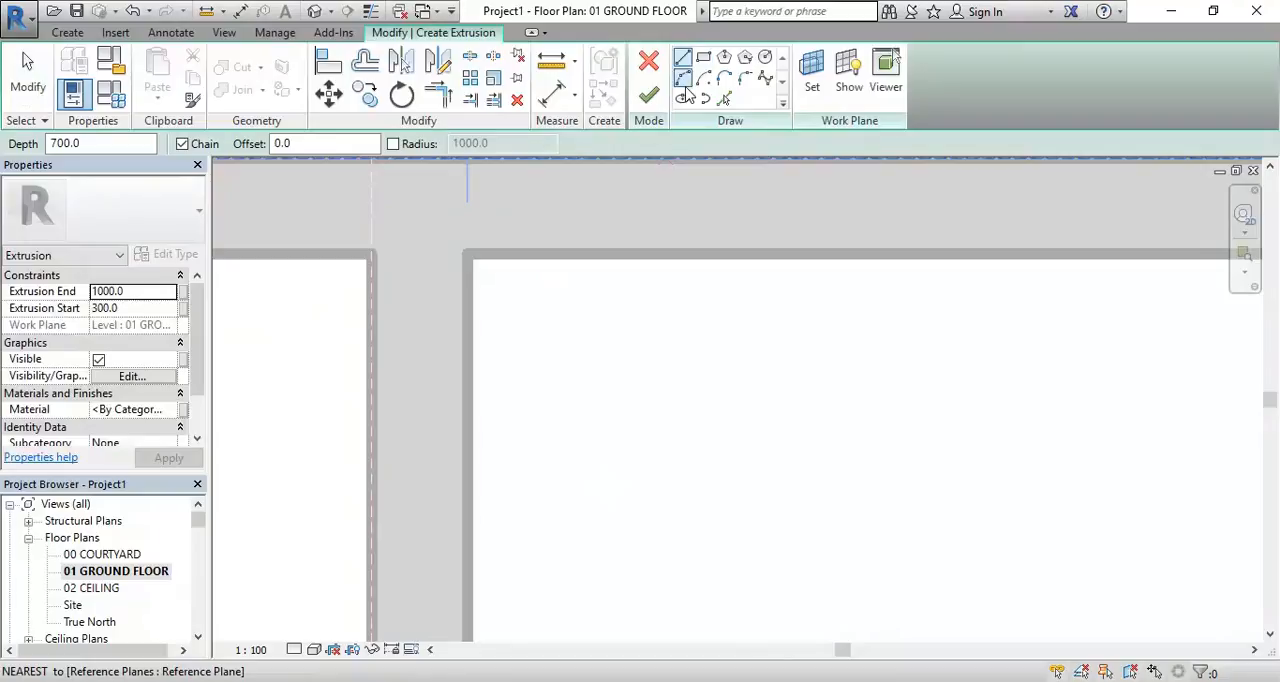
Sketch a slightly sloping line outward from the wall face and a semicircular arc of about 160 mm radius from its end
scroll(555, 437, "up", 2)
left_click(683, 62)
left_click(472, 443)
scroll(495, 435, "up", 2)
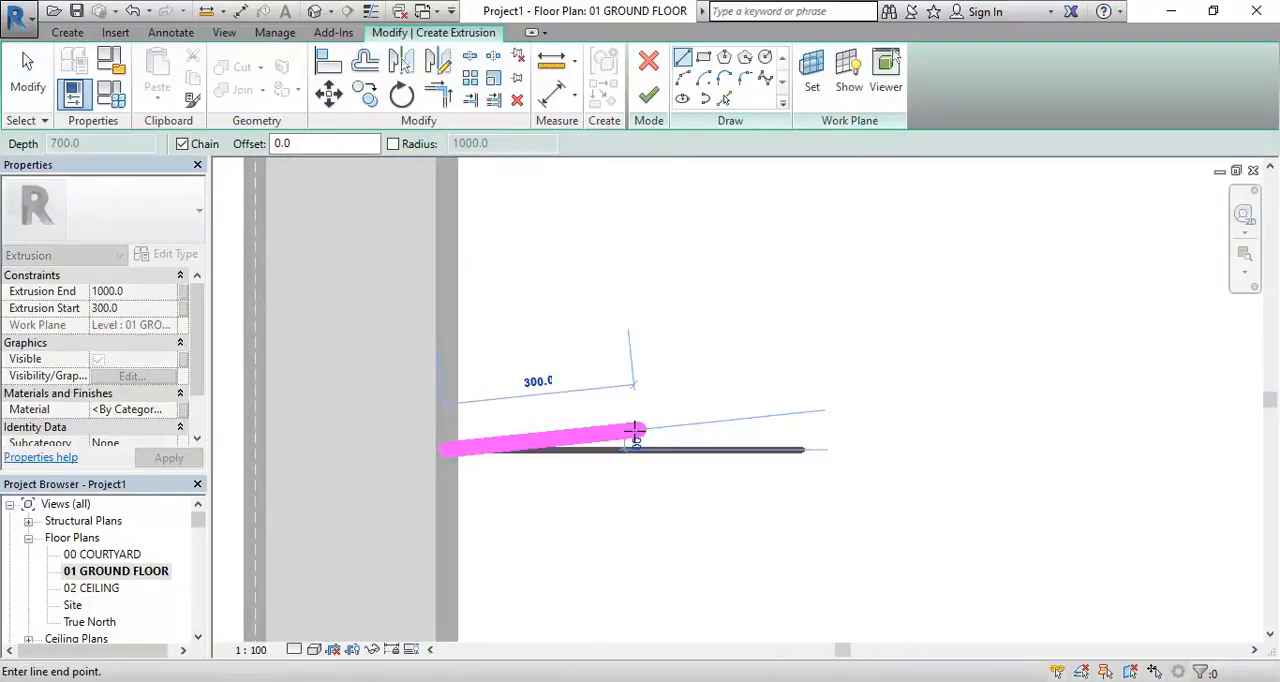
left_click(662, 428)
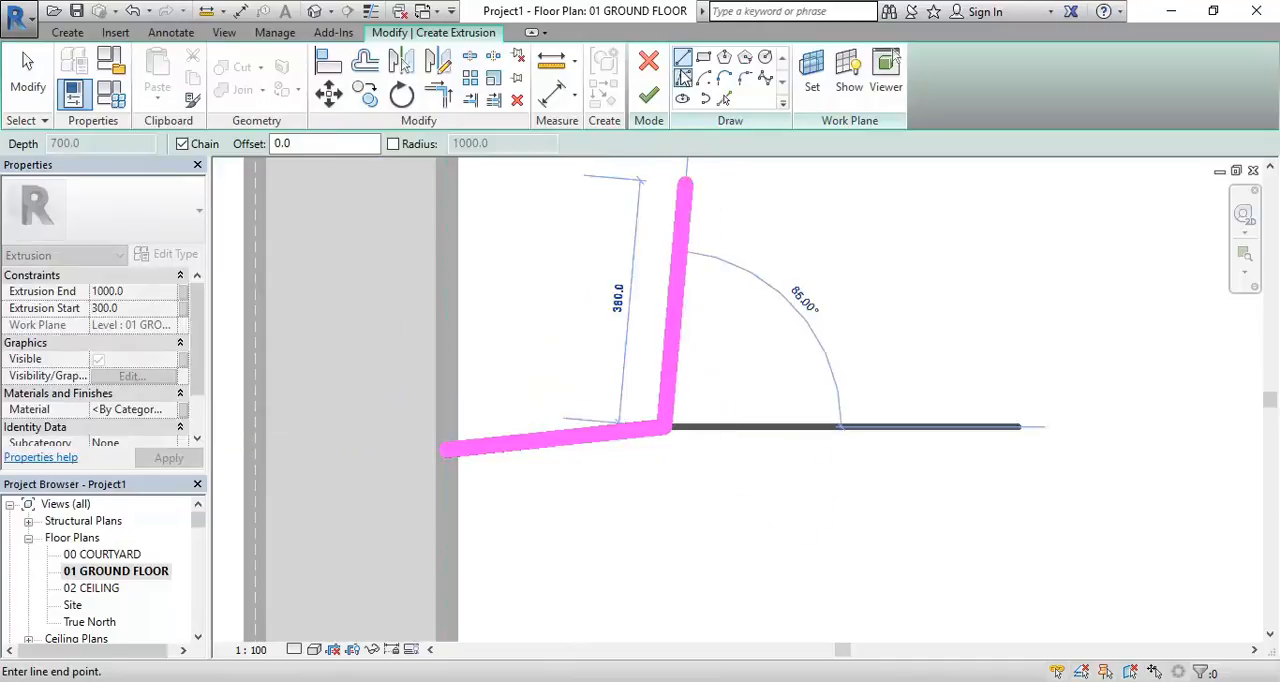
left_click(683, 77)
scroll(680, 530, "up", 4)
left_click(655, 522)
Close the extrusion profile with a second side line back to the wall and a line along the wall face
left_click(683, 62)
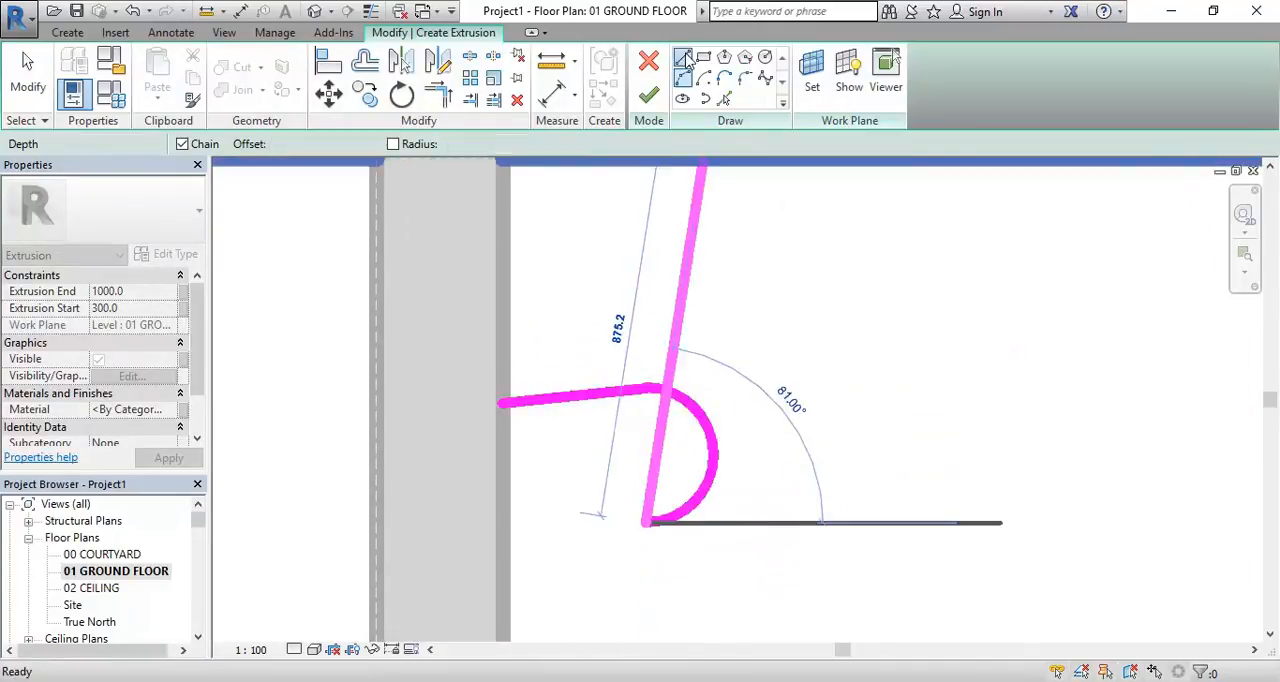
left_click(500, 516)
left_click(500, 402)
right_click(558, 292)
right_click(610, 320)
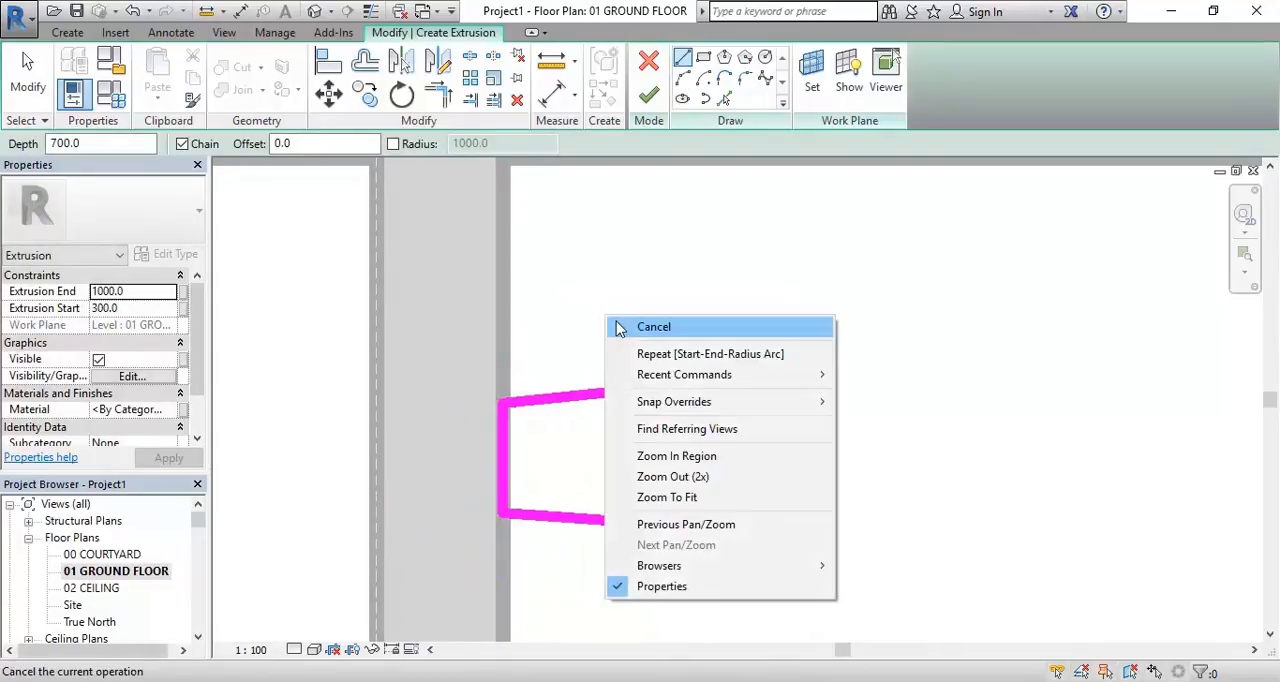
left_click(614, 326)
Unjoin the semicircular arc from the side lines and shift it slightly farther from the wall
left_click(703, 483)
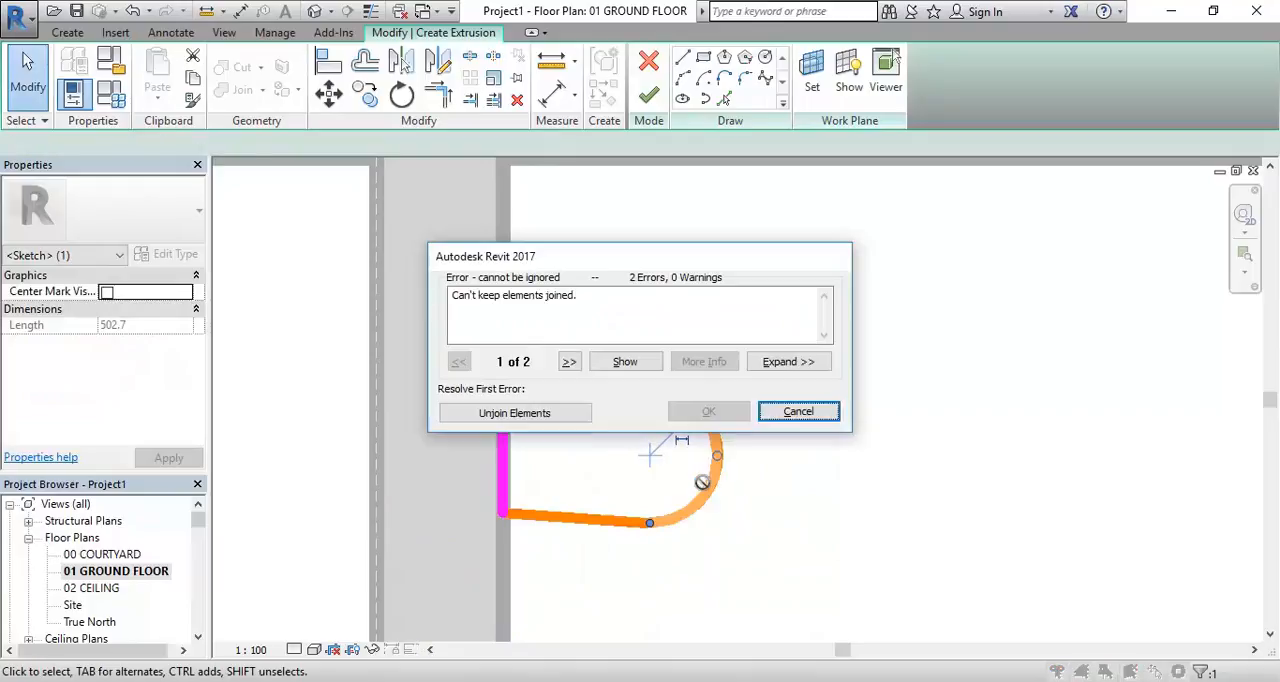
left_click(560, 420)
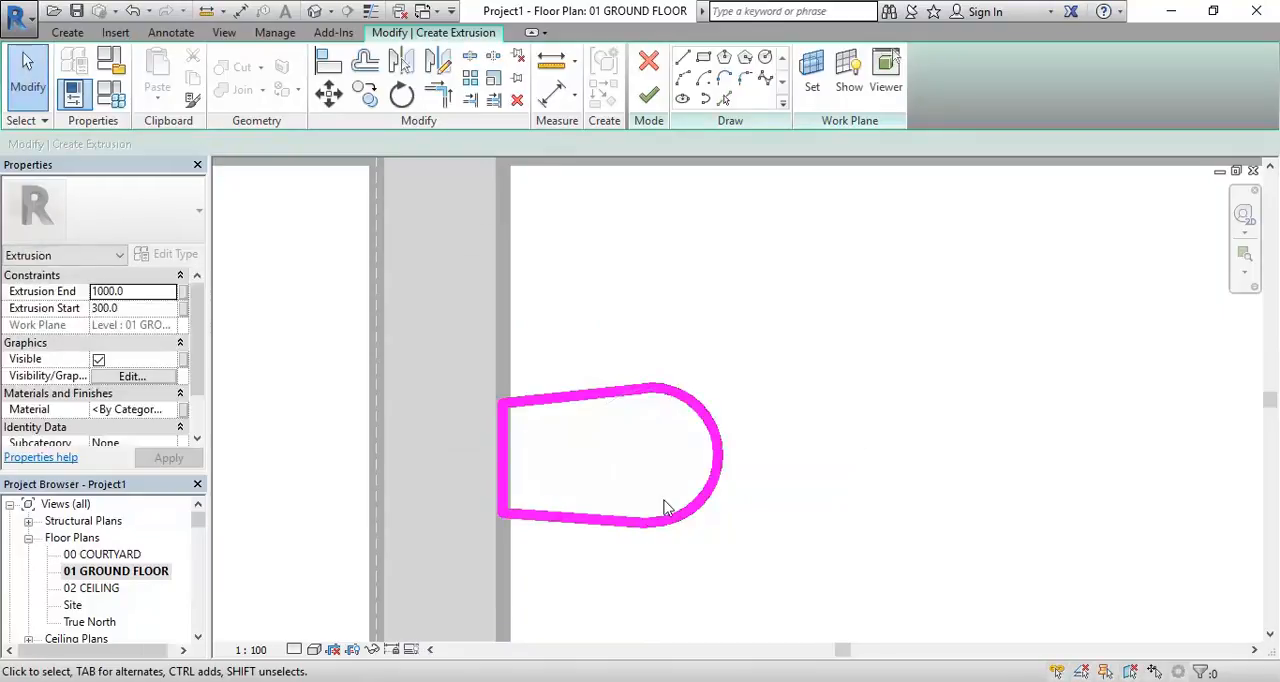
left_click(704, 505)
key("Right")
key("Right")
key("Right")
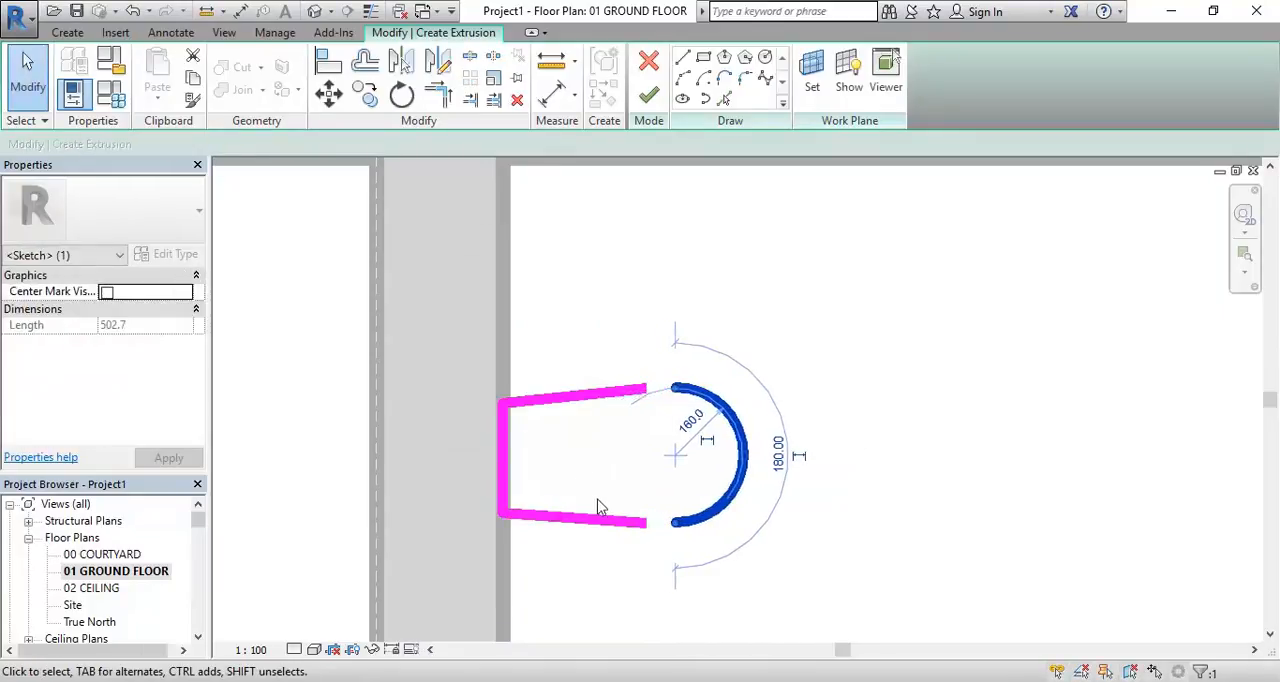
Extend the free ends of both side lines to meet the ends of the shifted arc
left_click(580, 446)
scroll(580, 446, "up", 2)
left_click(660, 369)
left_click_drag(682, 367, 722, 362)
left_click(666, 564)
left_click_drag(684, 566, 735, 568)
left_click(891, 580)
scroll(837, 523, "down", 4)
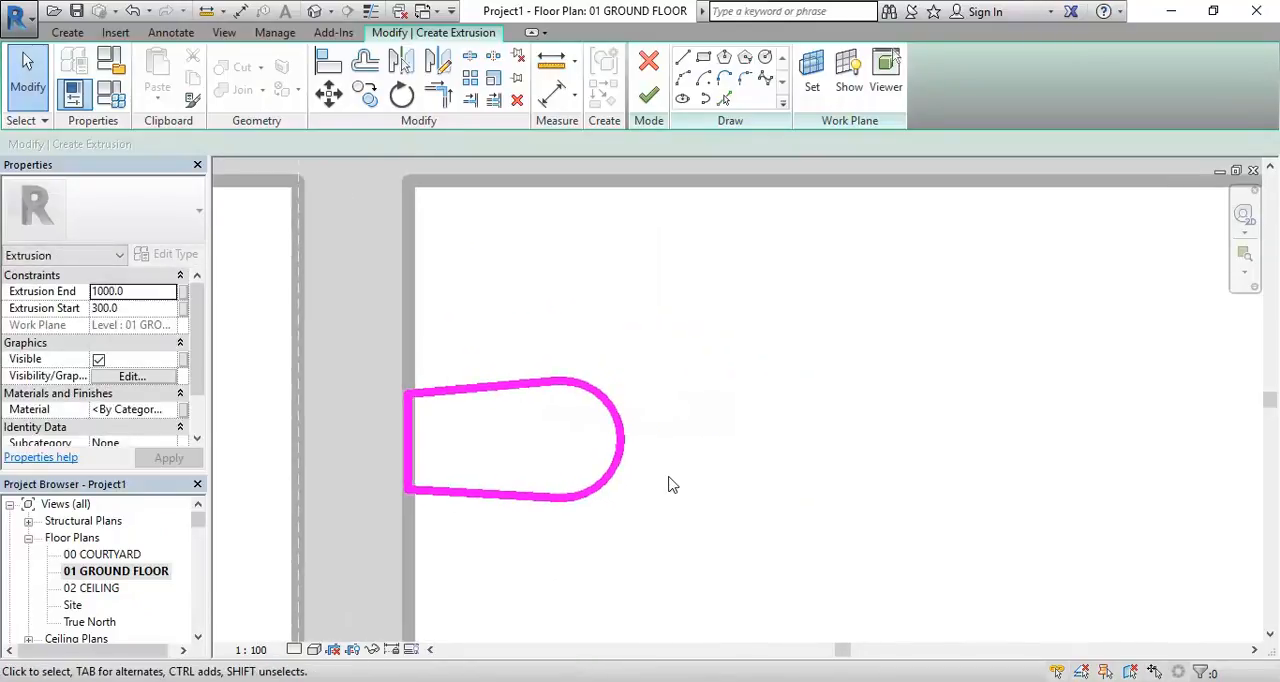
Set the extrusion start to 0 and the extrusion end to 600, and finish the extrusion sketch
scroll(671, 484, "down", 2)
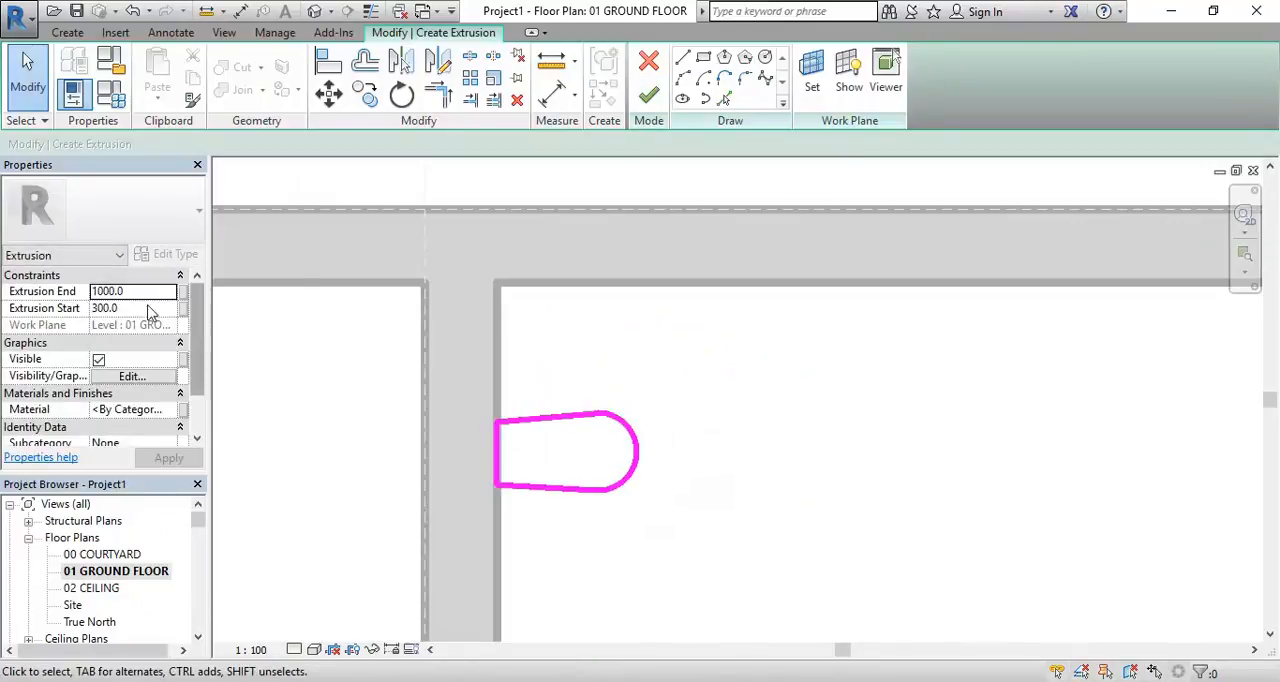
left_click(143, 308)
type("0")
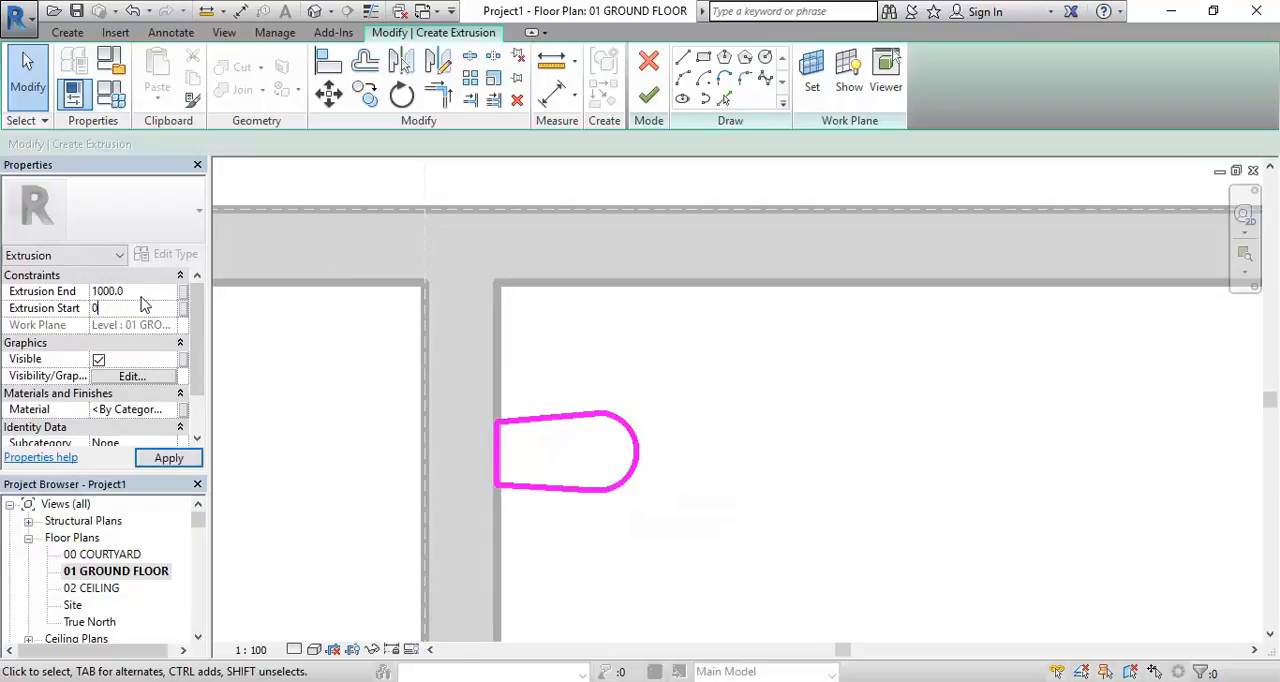
left_click(143, 296)
type("60")
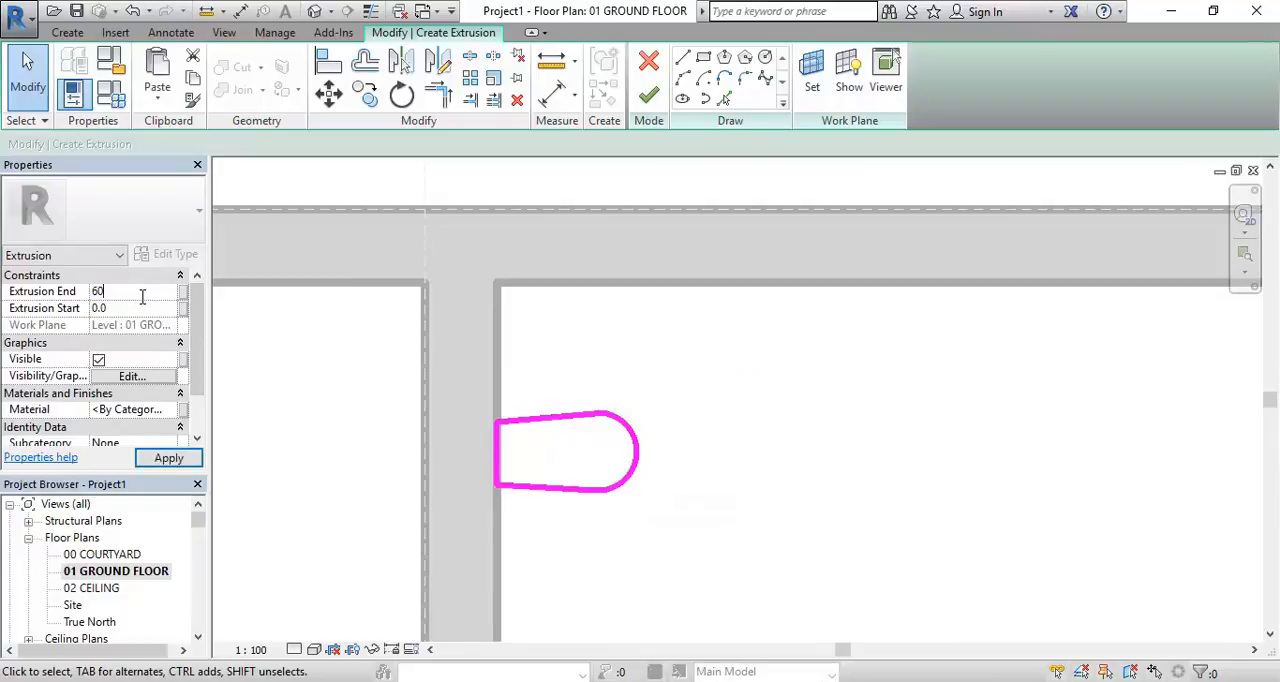
type("0")
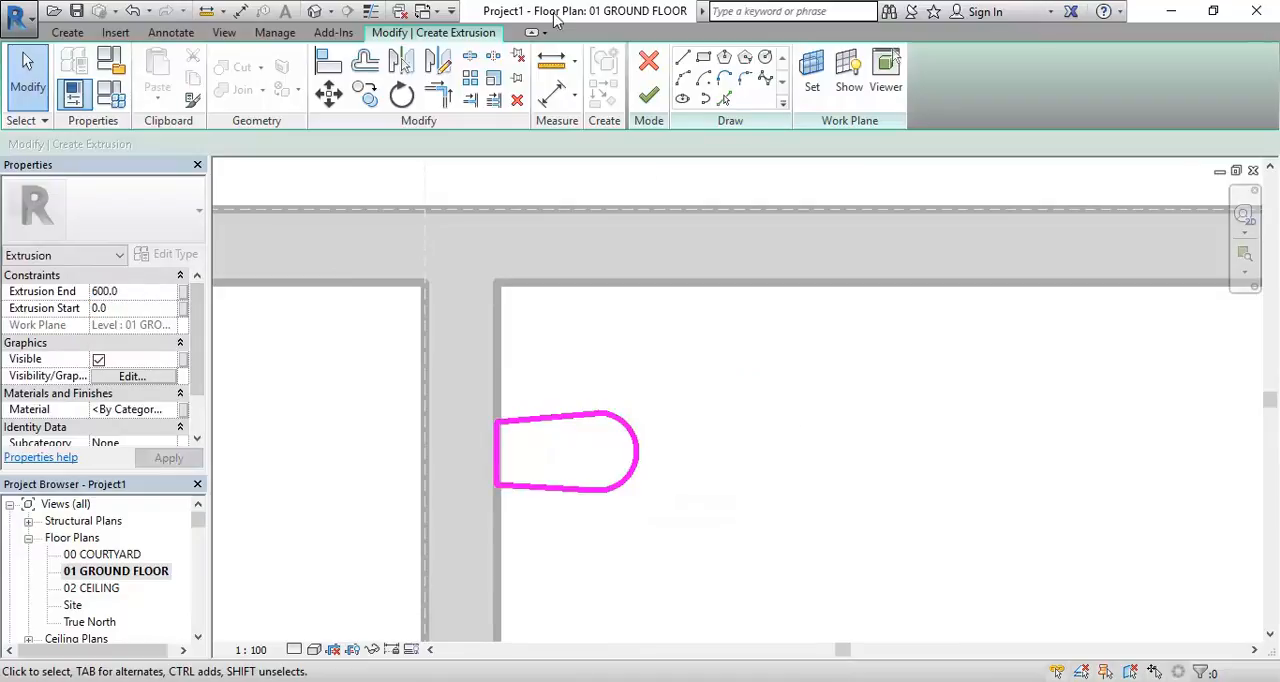
left_click(648, 95)
scroll(627, 388, "down", 3)
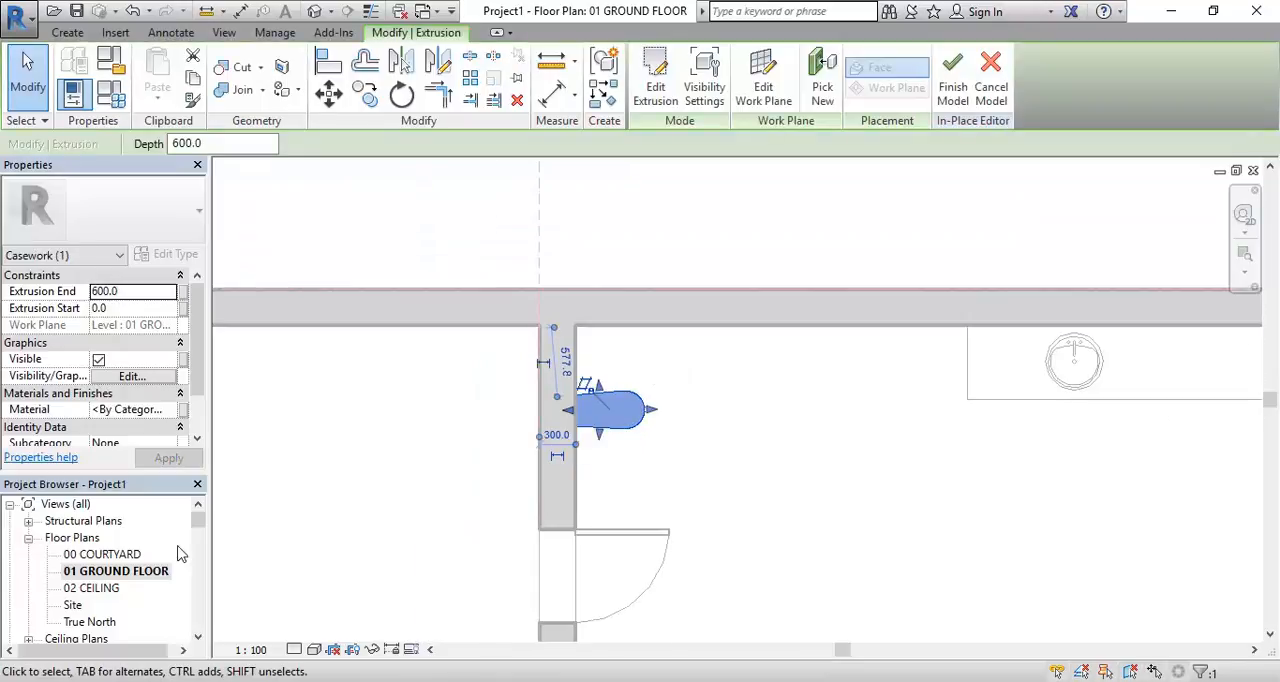
Open the 3D Section Box view and bring the rounded casework extrusion beside the door into view
left_click_drag(200, 528, 200, 537)
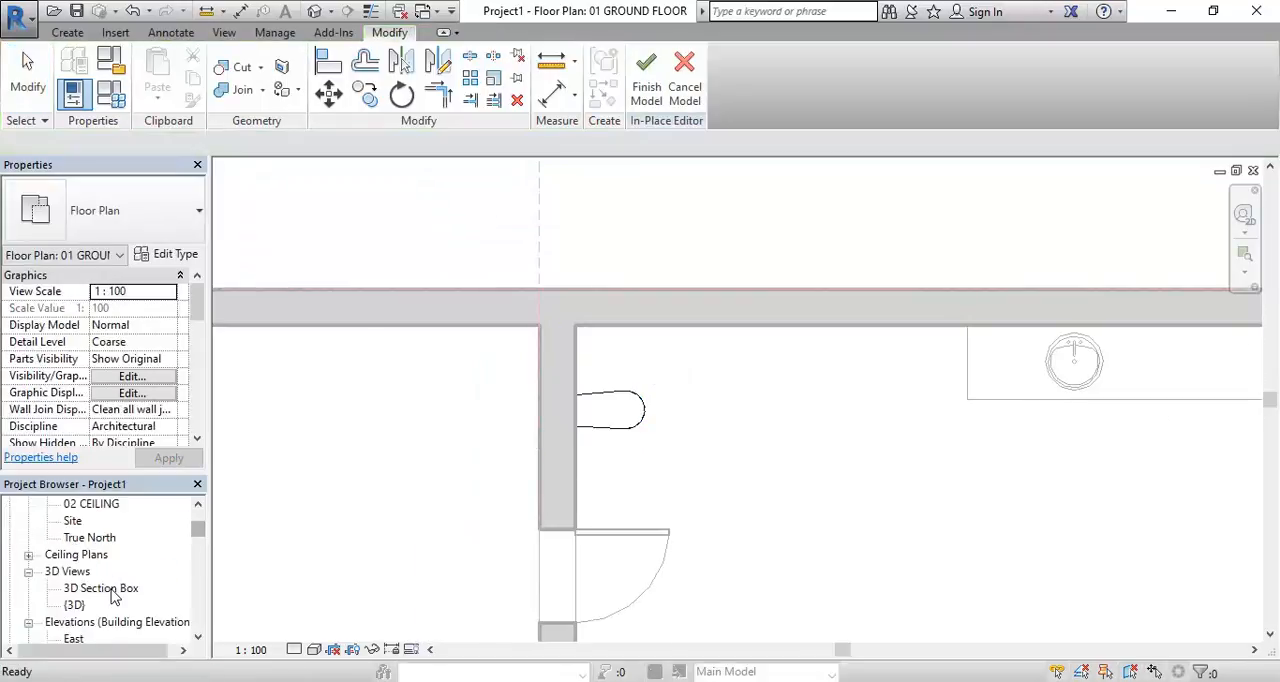
double_click(118, 587)
scroll(650, 416, "down", 3)
middle_click_drag(664, 430, 680, 362, "shift")
left_click(580, 421)
scroll(583, 471, "up", 2)
scroll(571, 500, "down", 3)
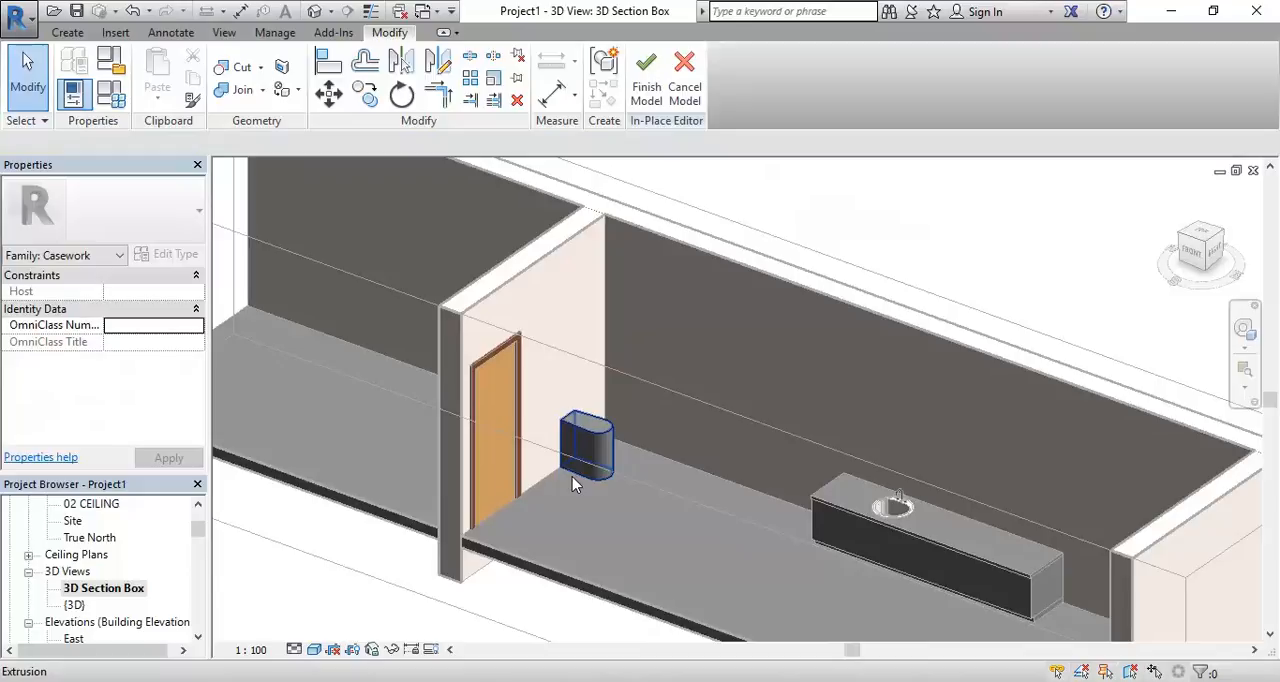
scroll(572, 476, "up", 3)
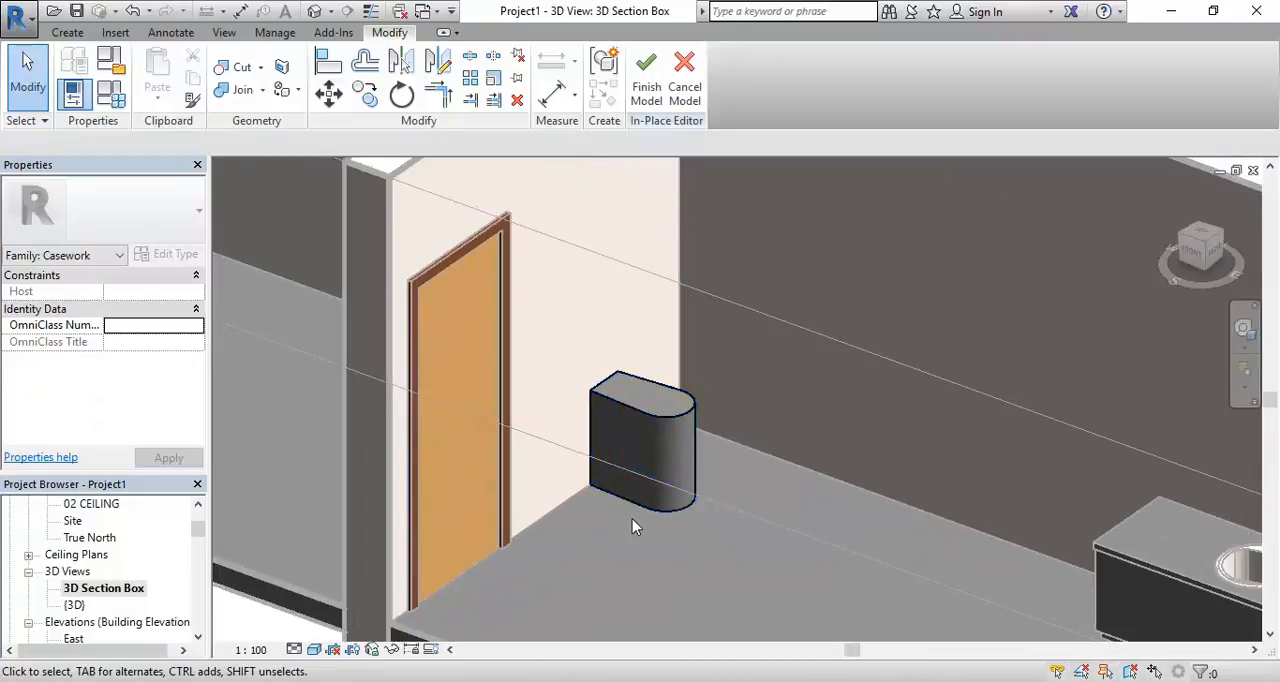
Examine the rounded extrusion up close and in relation to the door and the vanity unit
left_click(652, 510)
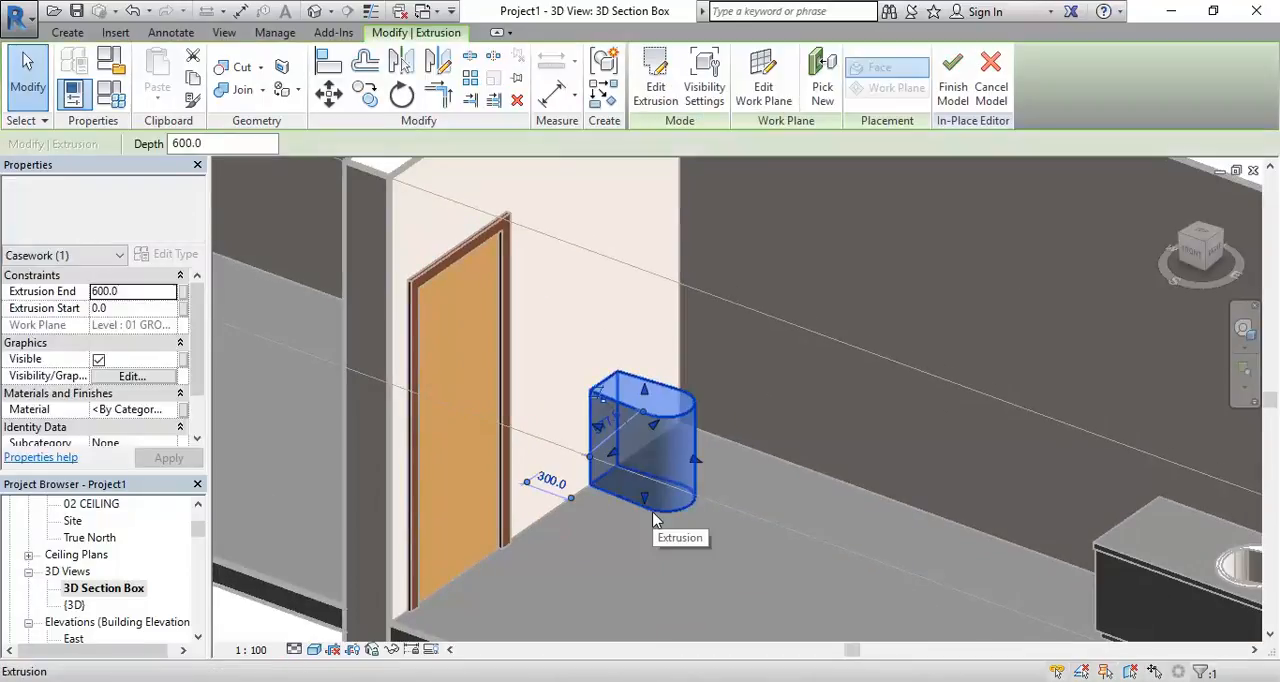
scroll(632, 497, "up", 2)
left_click(609, 551)
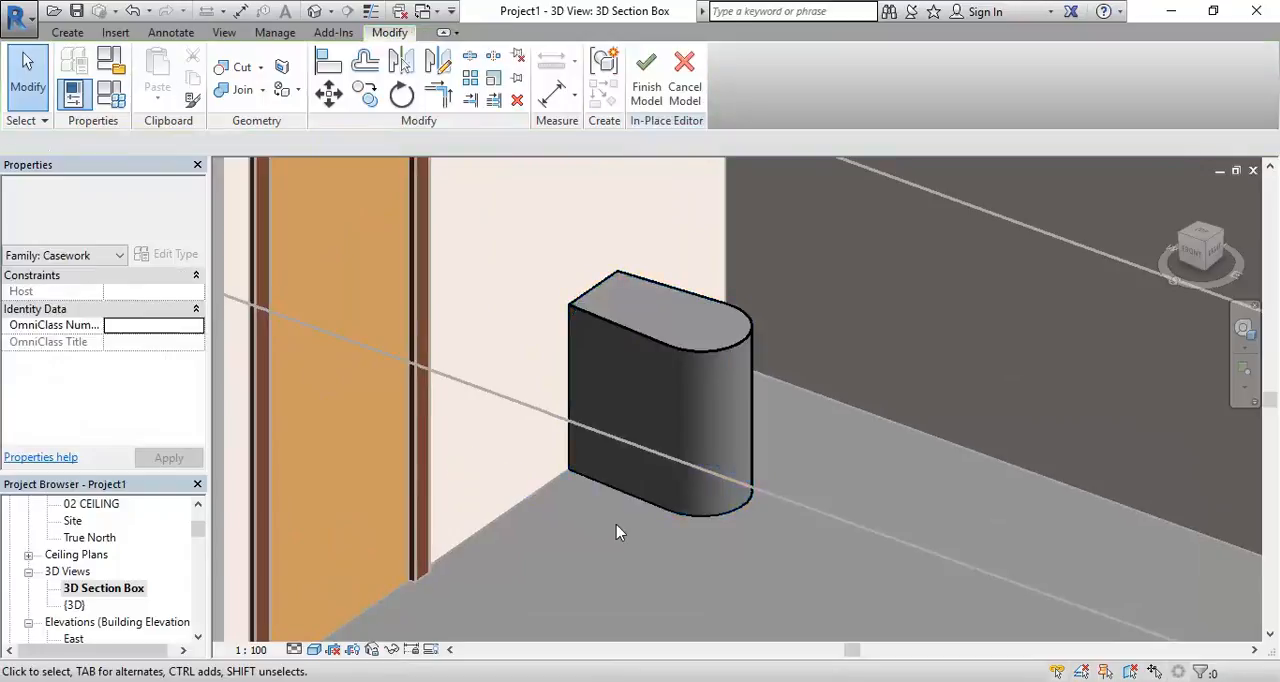
scroll(531, 371, "down", 5)
middle_click_drag(529, 436, 543, 523)
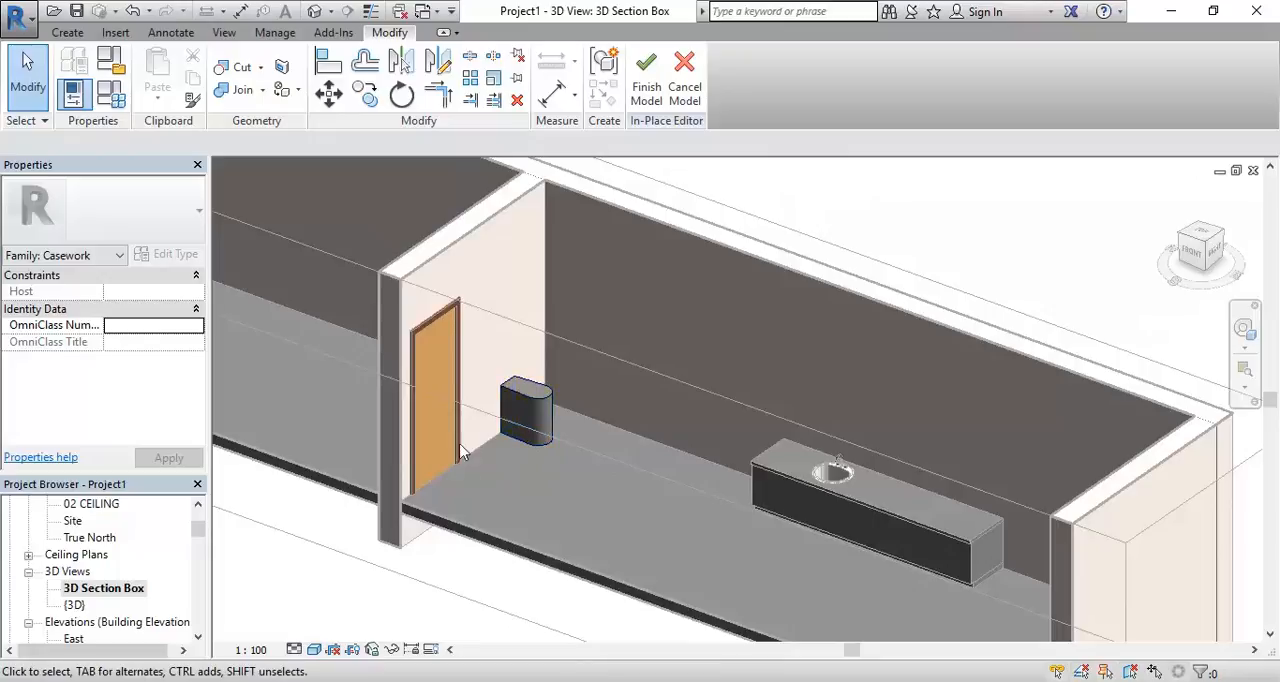
middle_click_drag(751, 550, 722, 532)
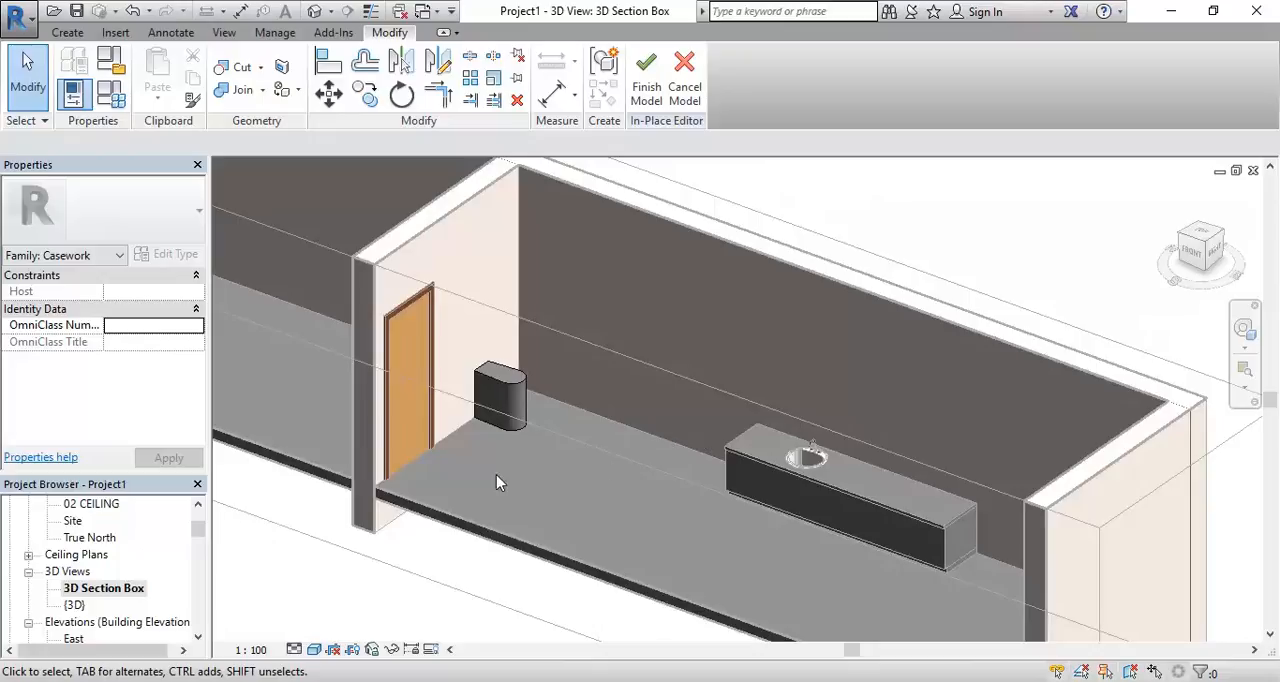
Open the 01 GROUND FLOOR floor plan and finish the in-place model of the rounded casework
left_click_drag(198, 530, 198, 516)
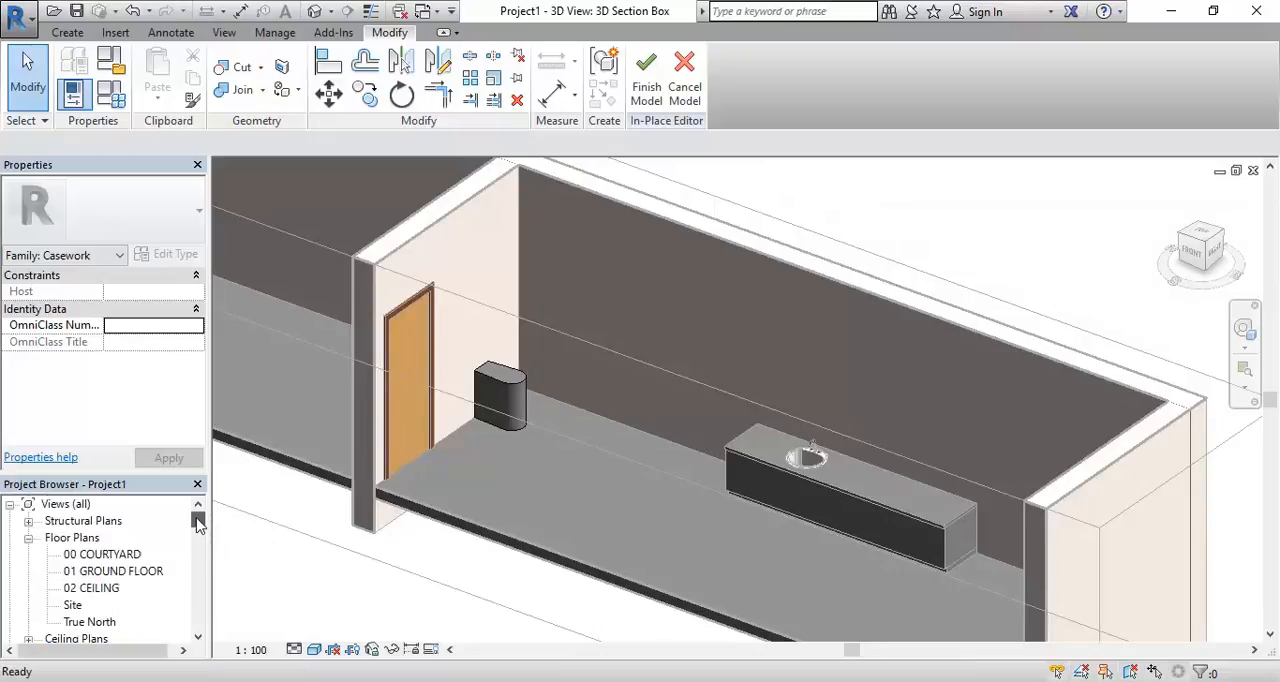
double_click(115, 572)
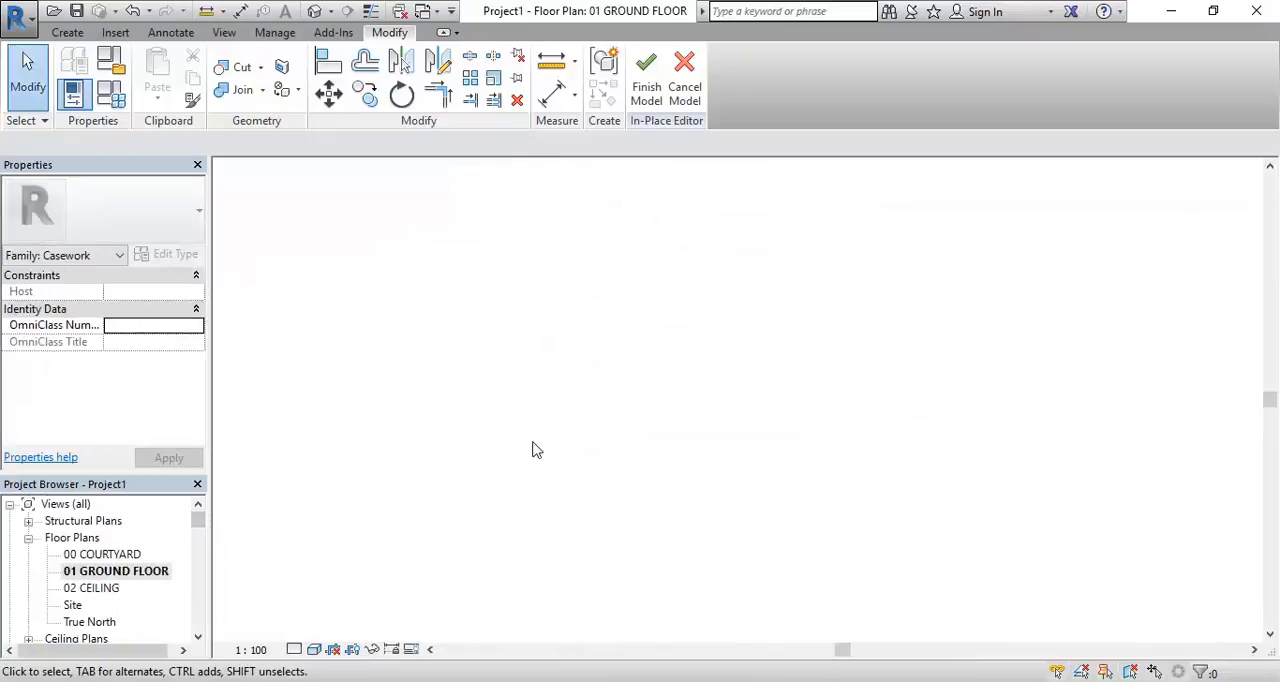
scroll(768, 460, "down", 1)
middle_click_drag(768, 460, 622, 412)
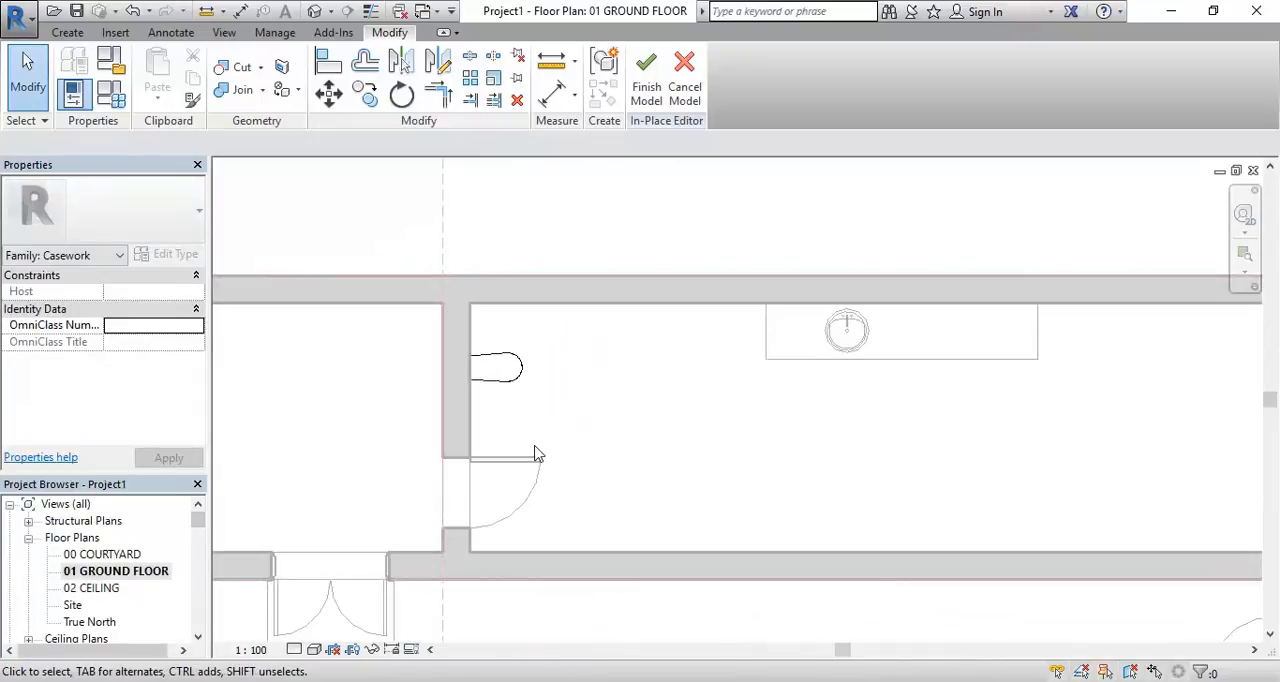
scroll(634, 469, "down", 1)
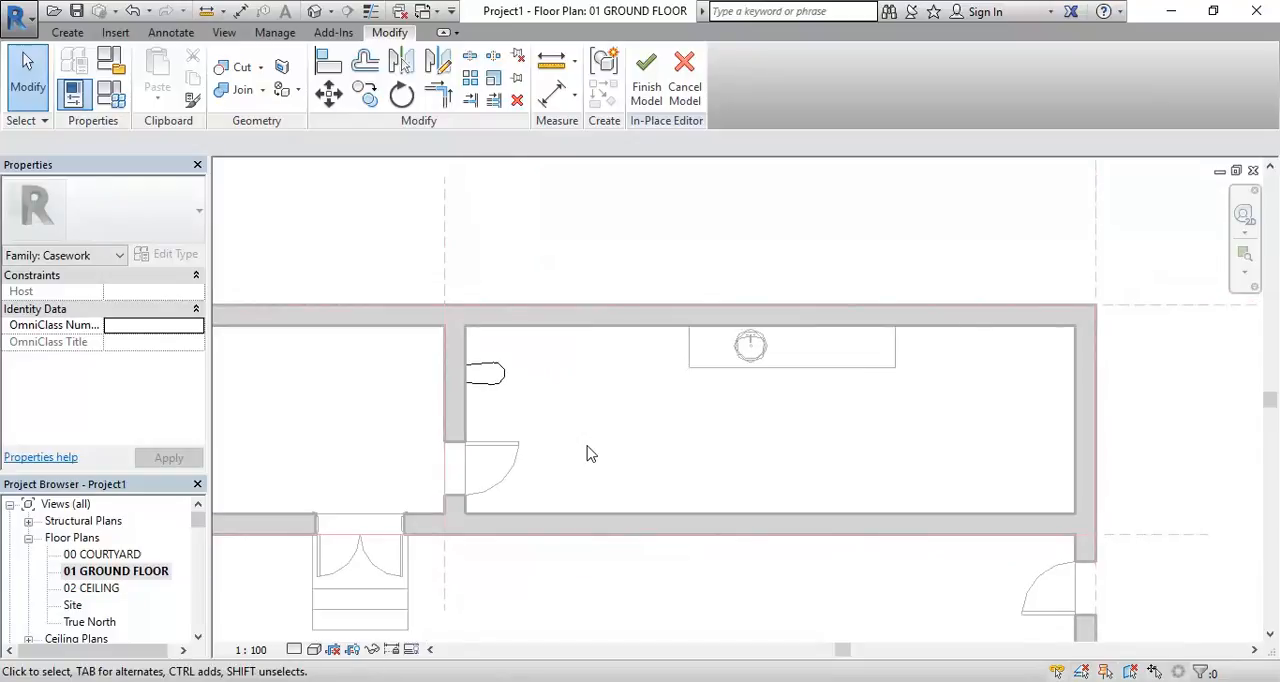
left_click(646, 75)
middle_click_drag(614, 438, 646, 391)
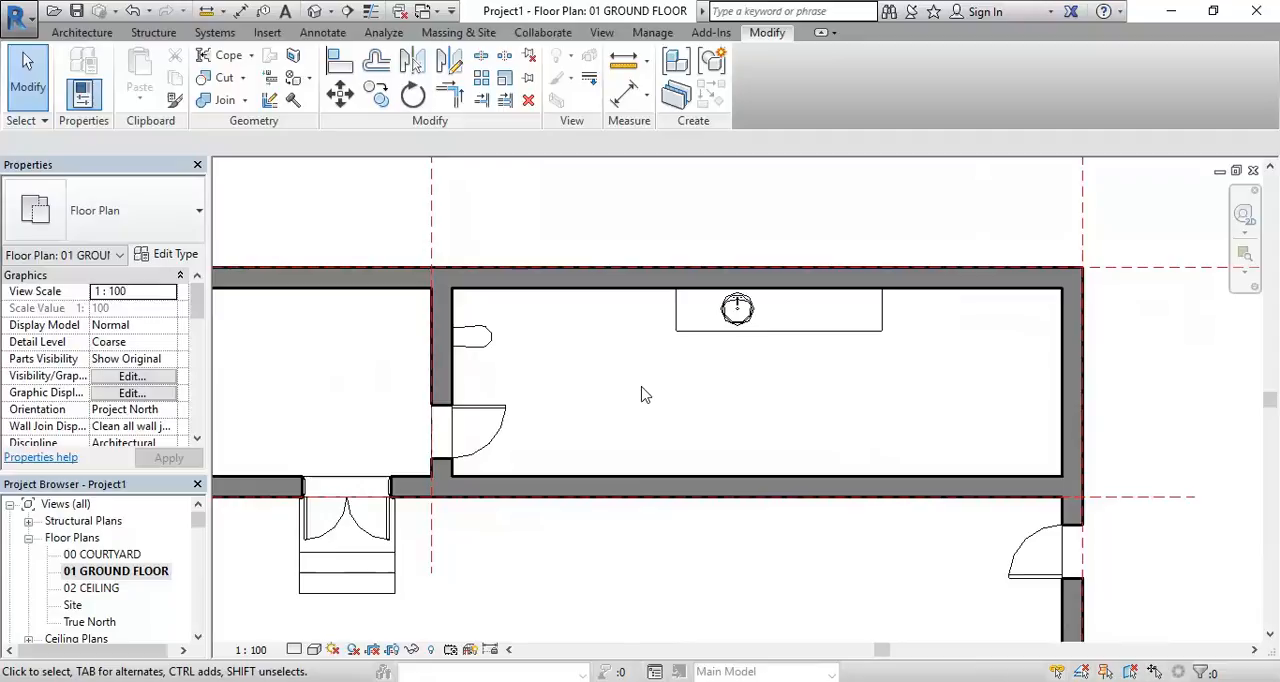
Select the room's floor in the 3D Section Box view, start editing its boundary and switch to the 01 GROUND FLOOR plan
left_click_drag(197, 520, 197, 538)
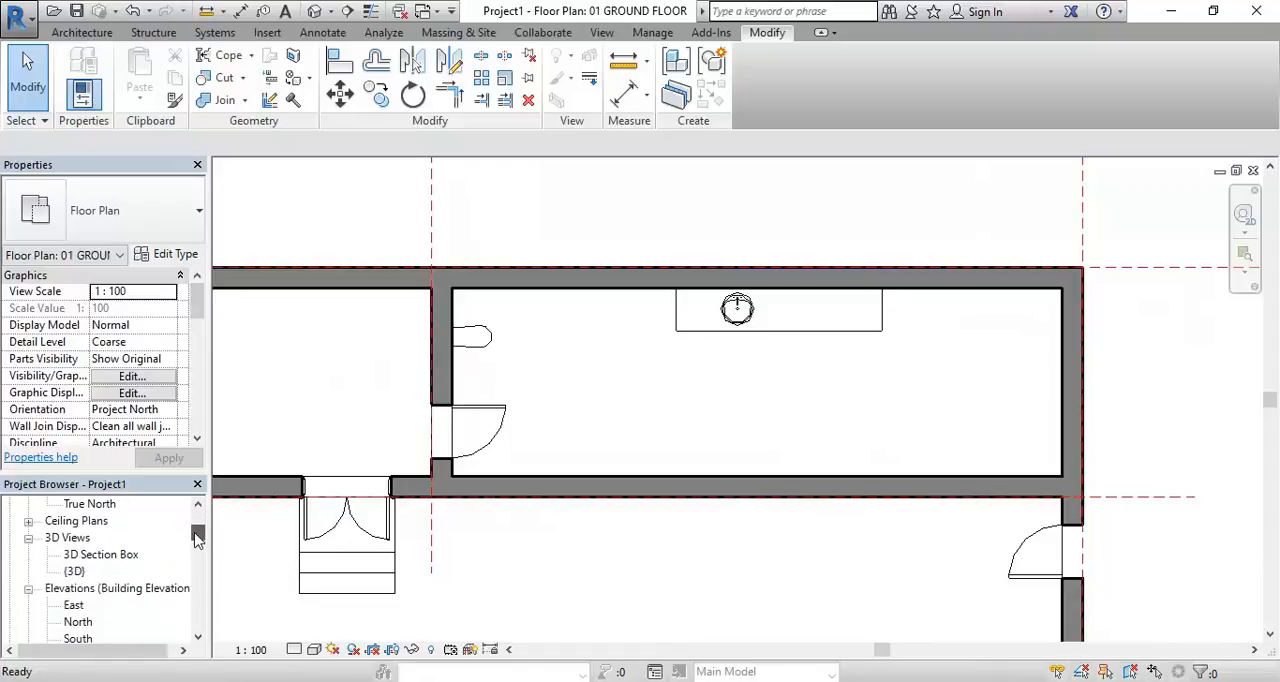
left_click(92, 556)
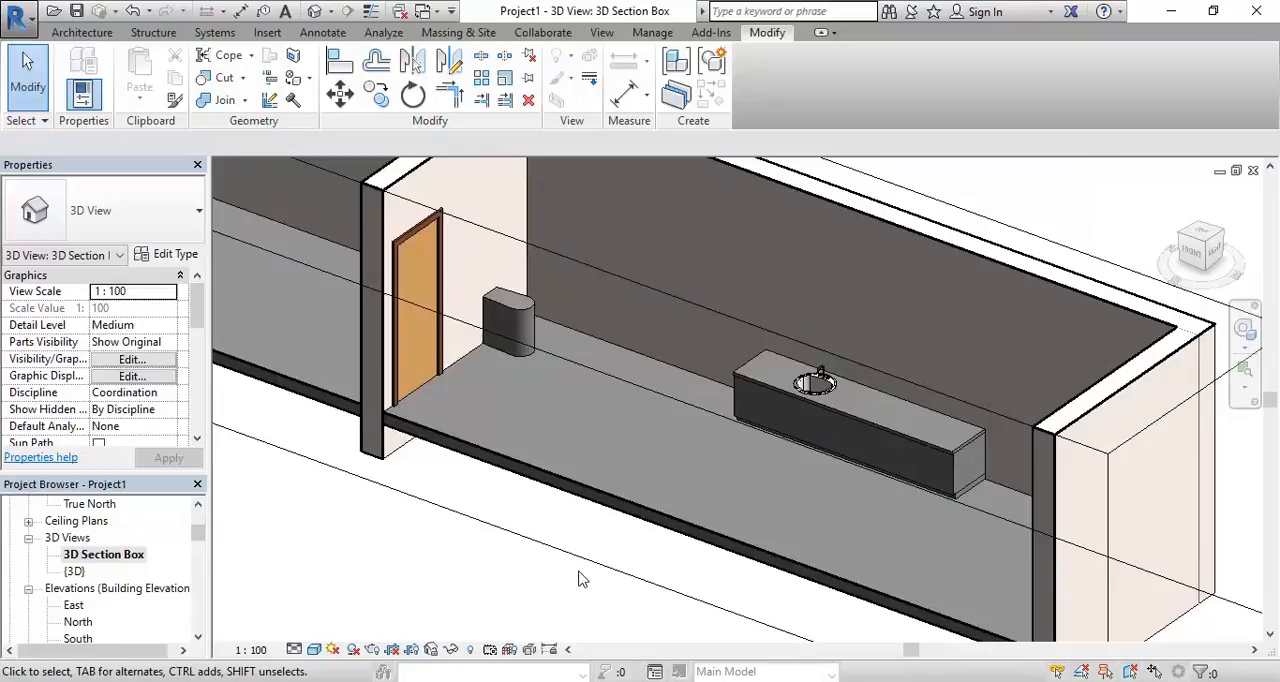
left_click(591, 494)
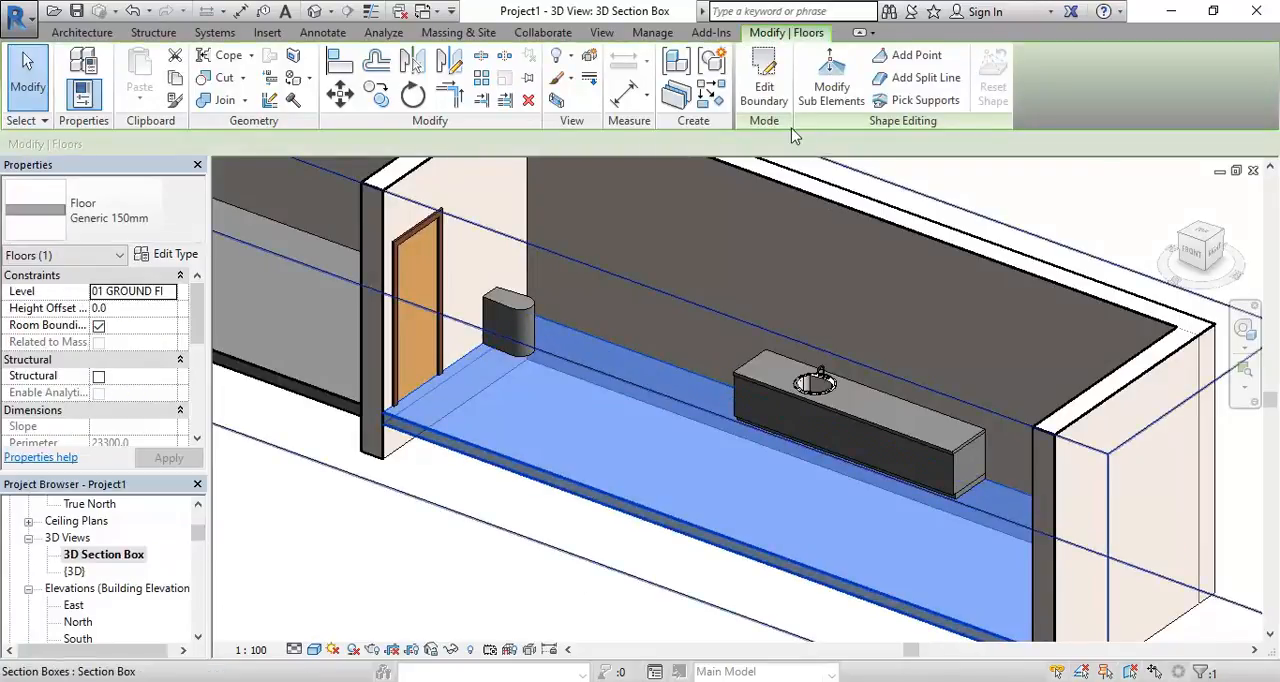
left_click(765, 73)
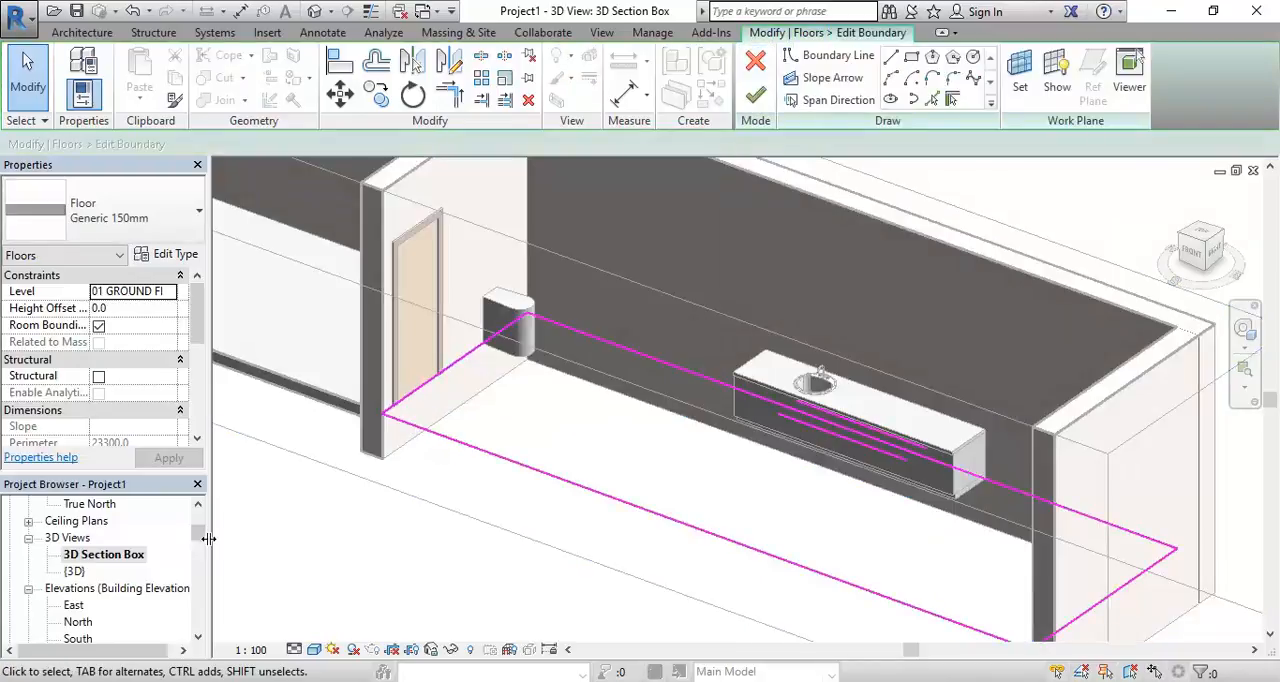
left_click_drag(198, 537, 208, 519)
double_click(110, 571)
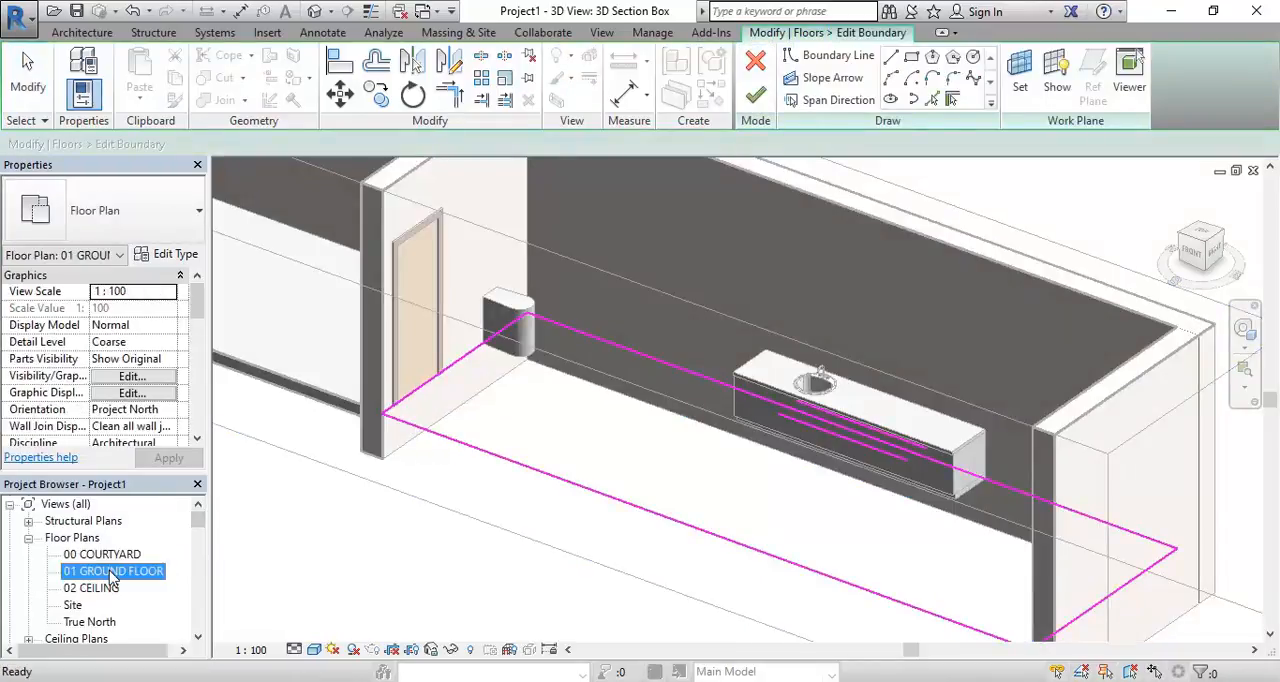
middle_click_drag(714, 463, 557, 448)
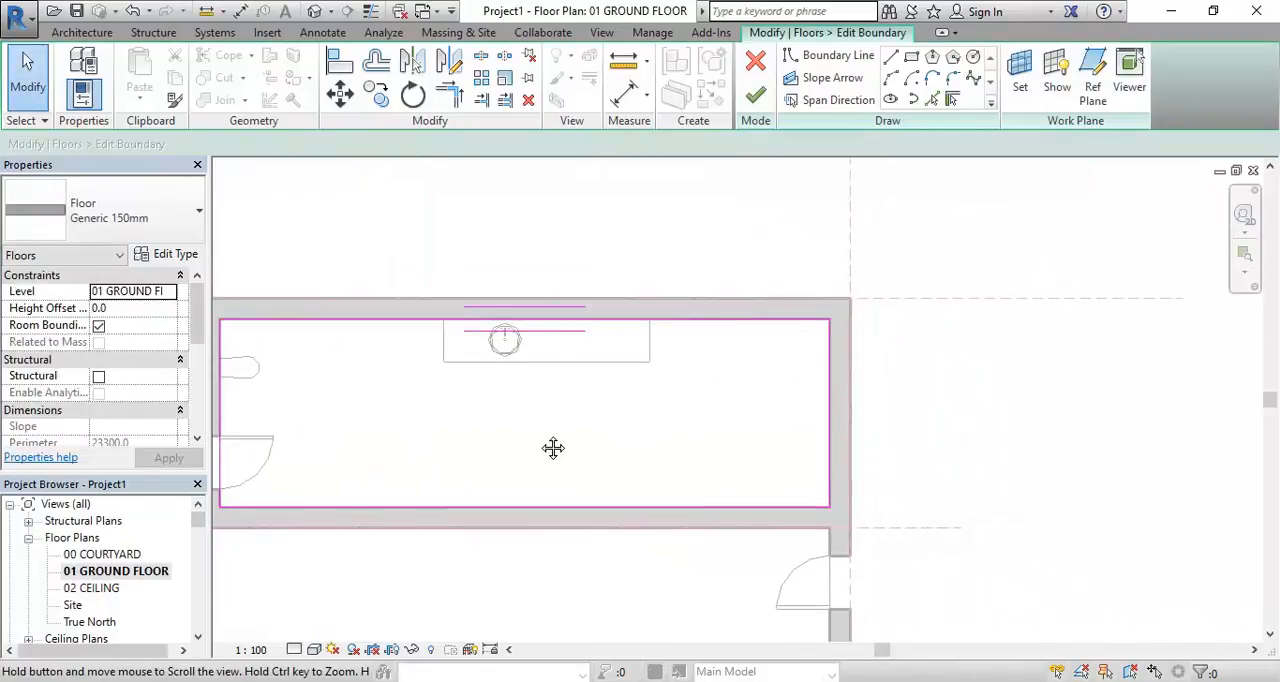
Sketch a 1500 by 2400 rectangular opening in the floor near the room's far end wall and finish the boundary edit
scroll(609, 448, "up", 3)
scroll(689, 449, "up", 1)
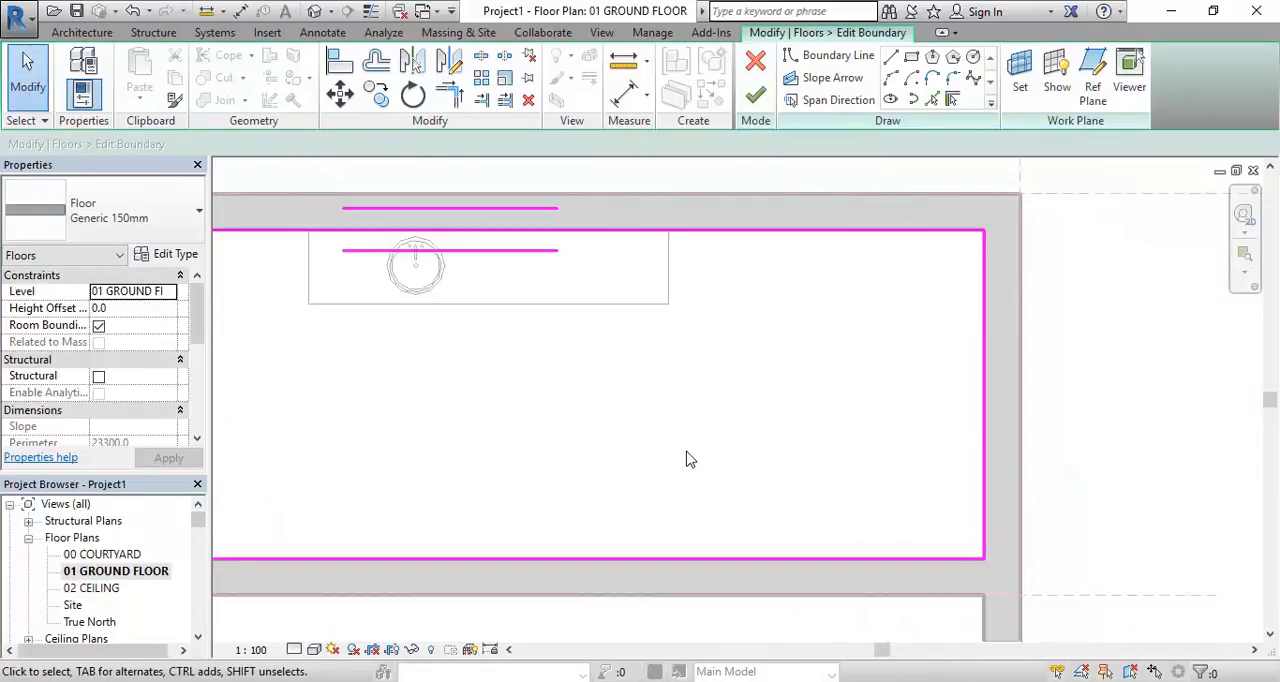
left_click(912, 58)
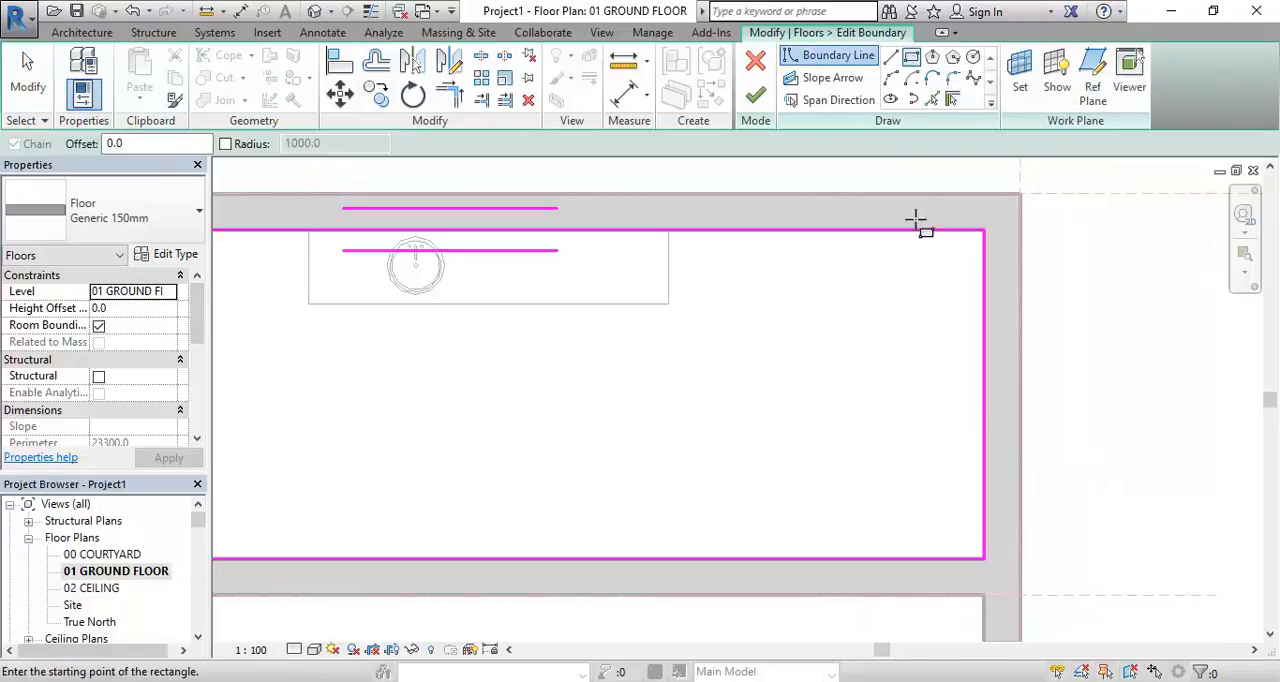
left_click(949, 538)
left_click(765, 254)
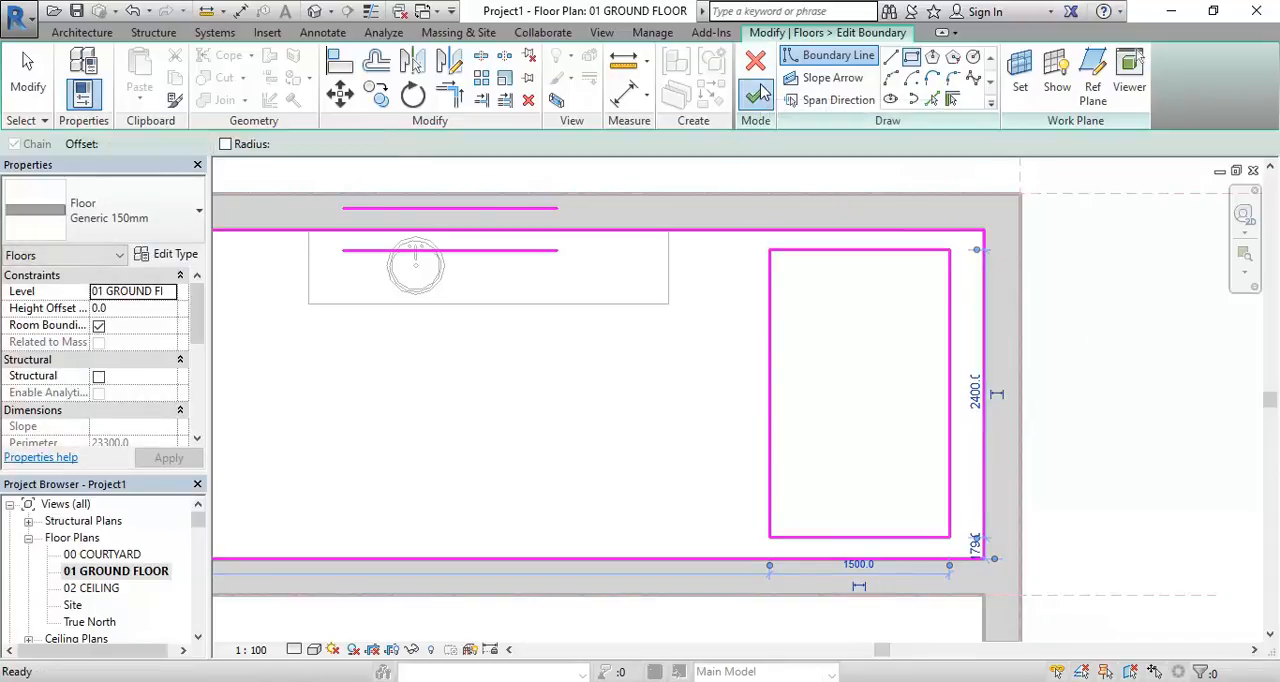
left_click(755, 95)
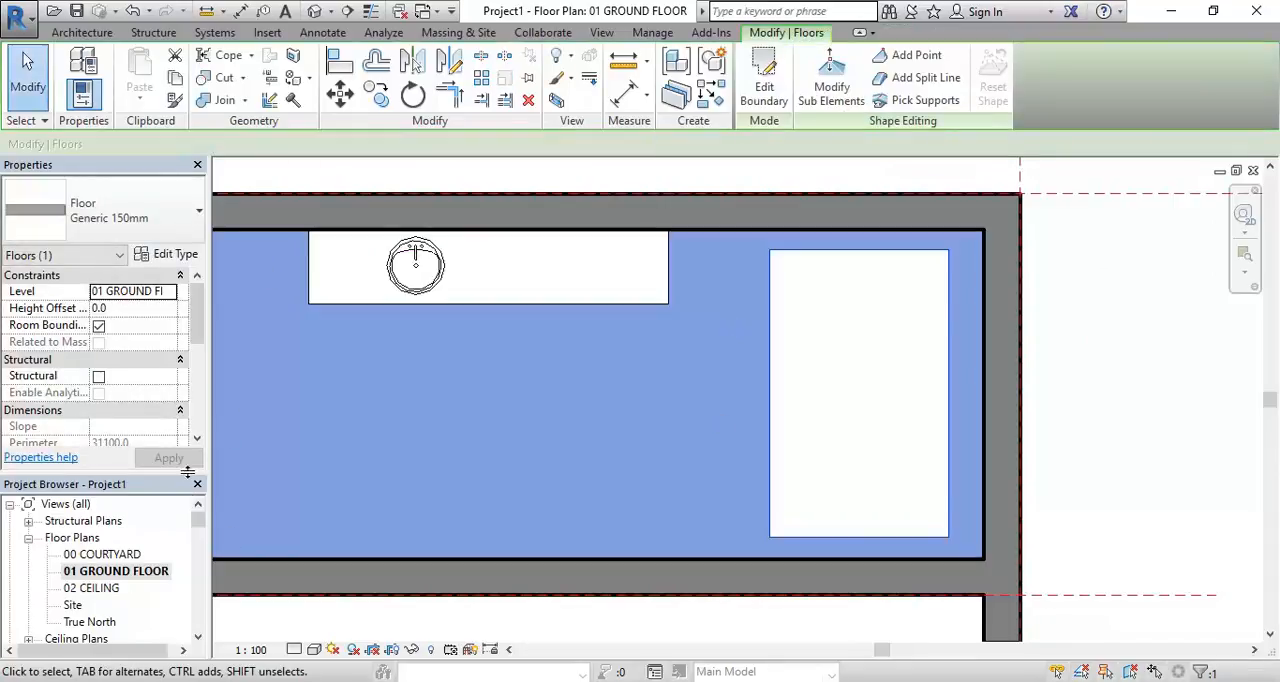
Examine the rectangular floor opening beside the vanity unit in the 3D Section Box view, up close and from farther away
scroll(197, 519, "down", 3)
double_click(104, 590)
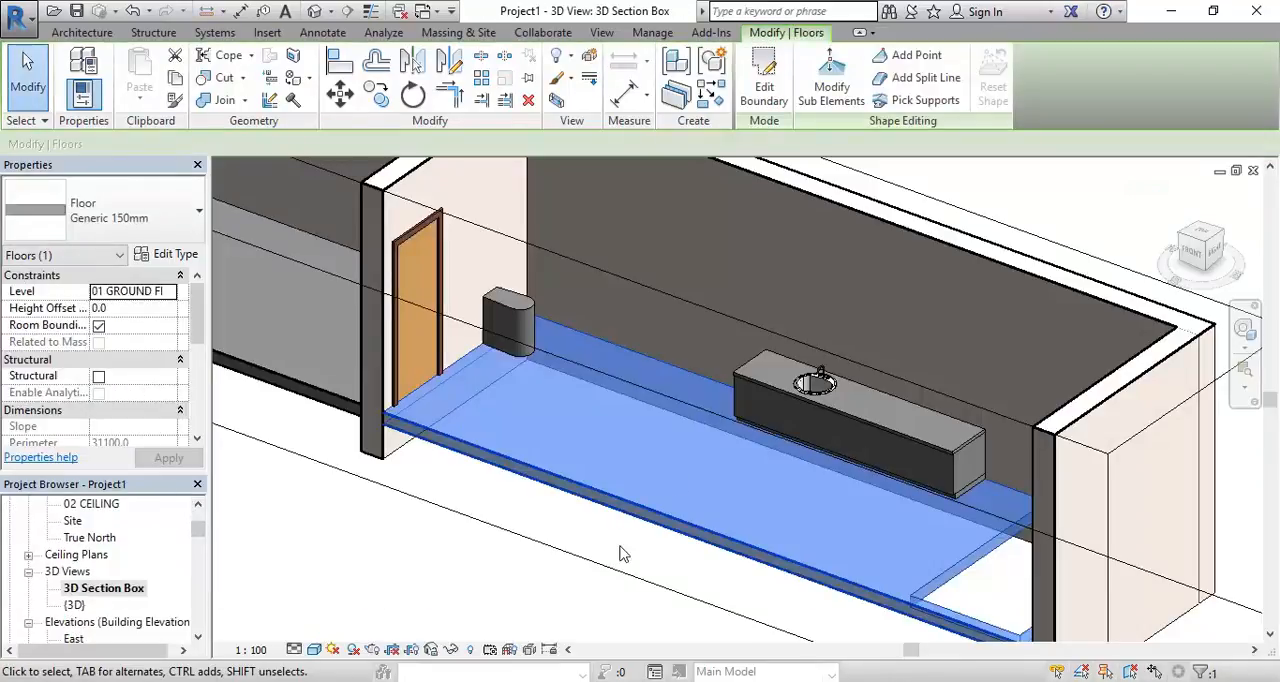
middle_click_drag(625, 554, 861, 580, "shift")
left_click(1063, 400)
scroll(1037, 391, "up", 4)
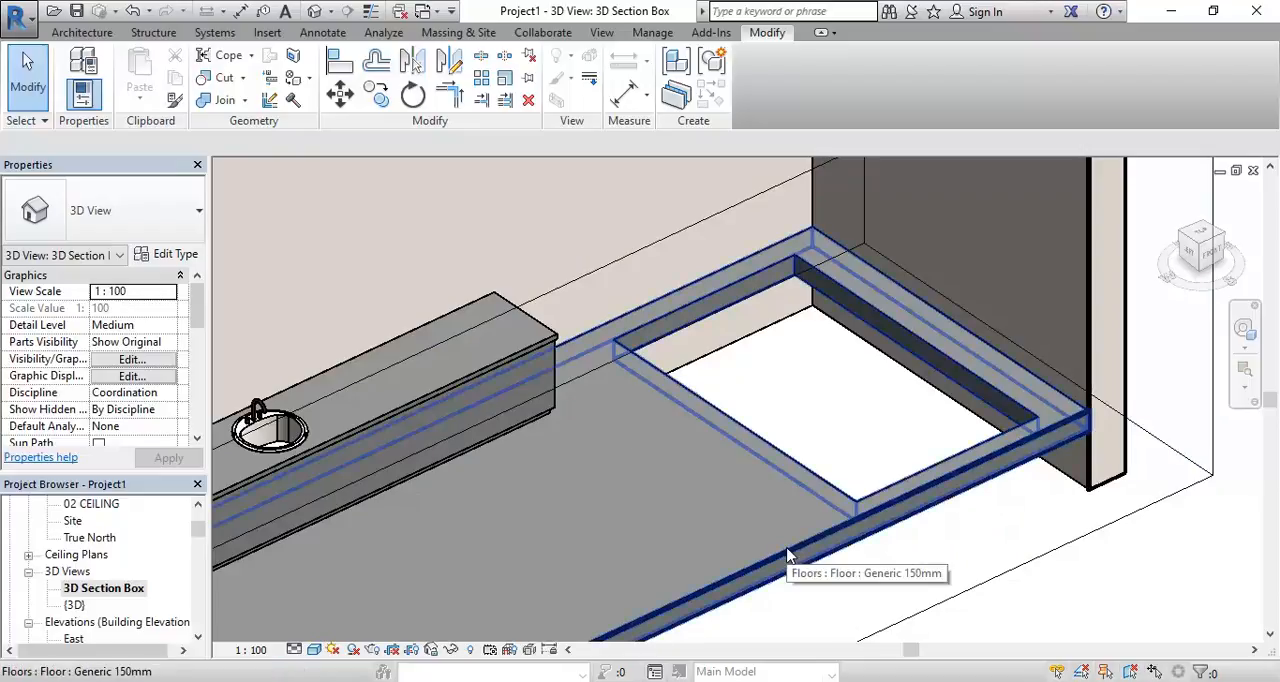
scroll(775, 407, "down", 5)
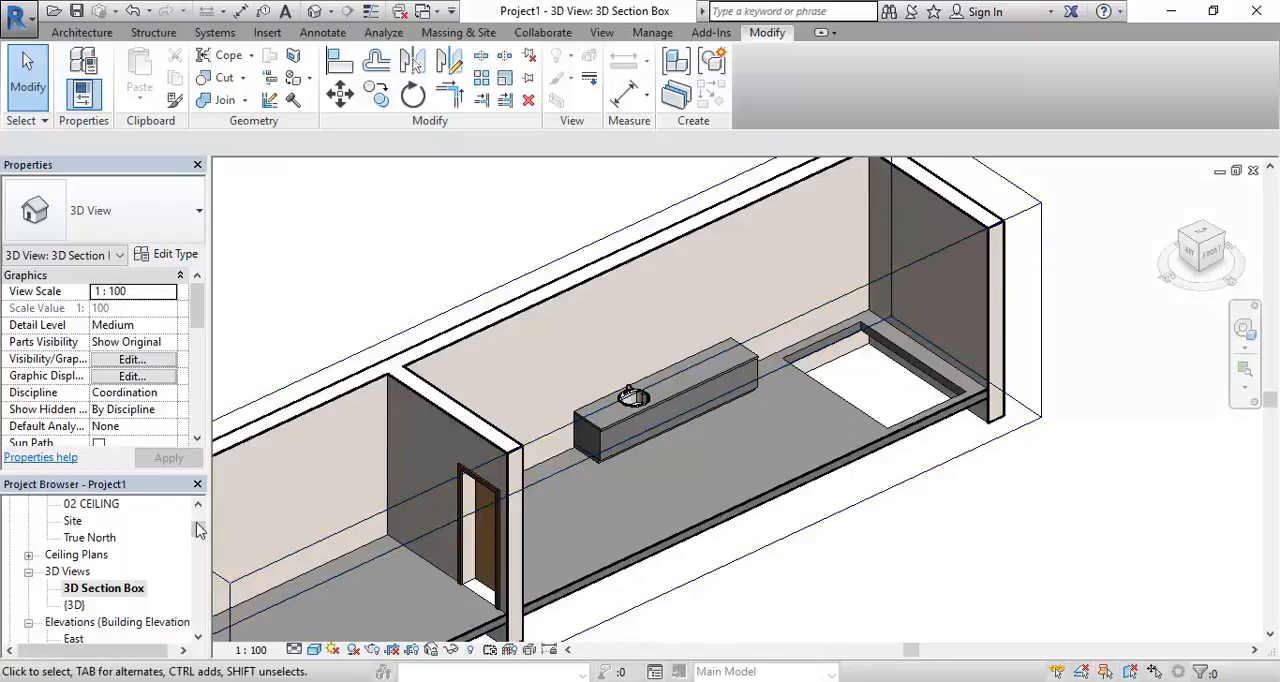
middle_click_drag(641, 410, 676, 394)
Move the rounded casework along its wall, away from the door, in the 01 GROUND FLOOR plan
scroll(118, 578, "up", 3)
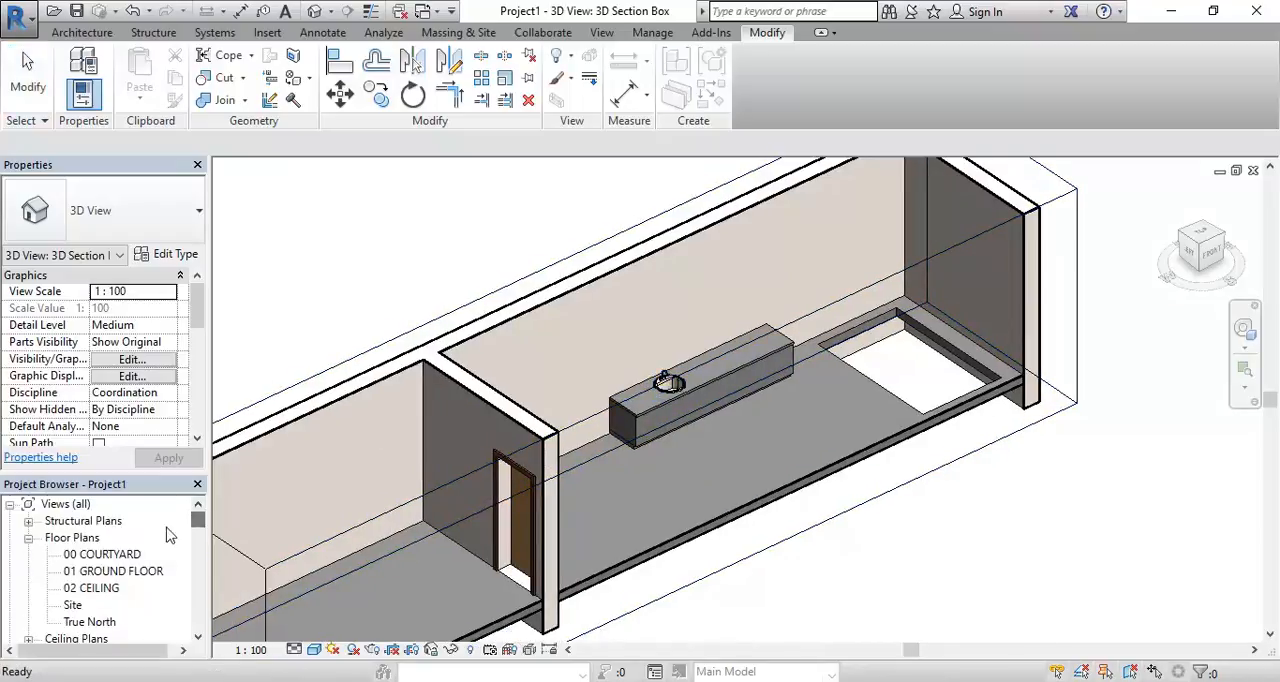
double_click(117, 573)
scroll(572, 332, "down", 2)
middle_click_drag(608, 336, 925, 321)
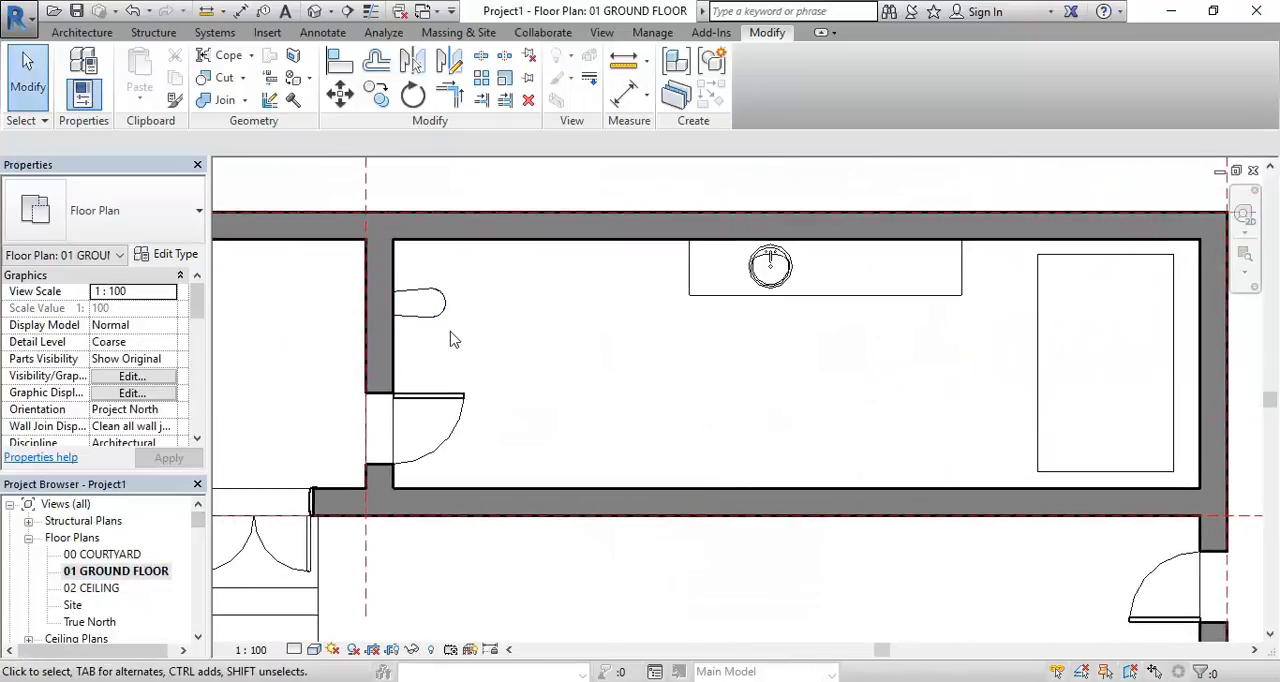
middle_click_drag(453, 338, 512, 362)
scroll(502, 358, "up", 2)
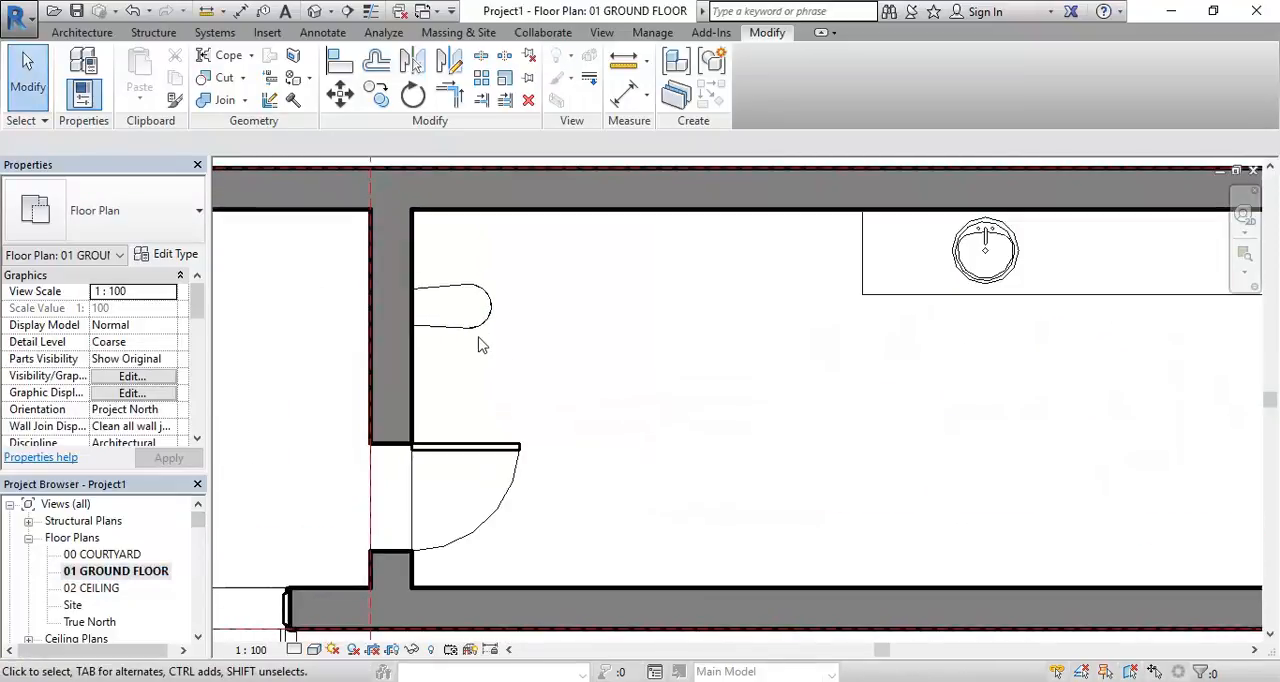
left_click(468, 324)
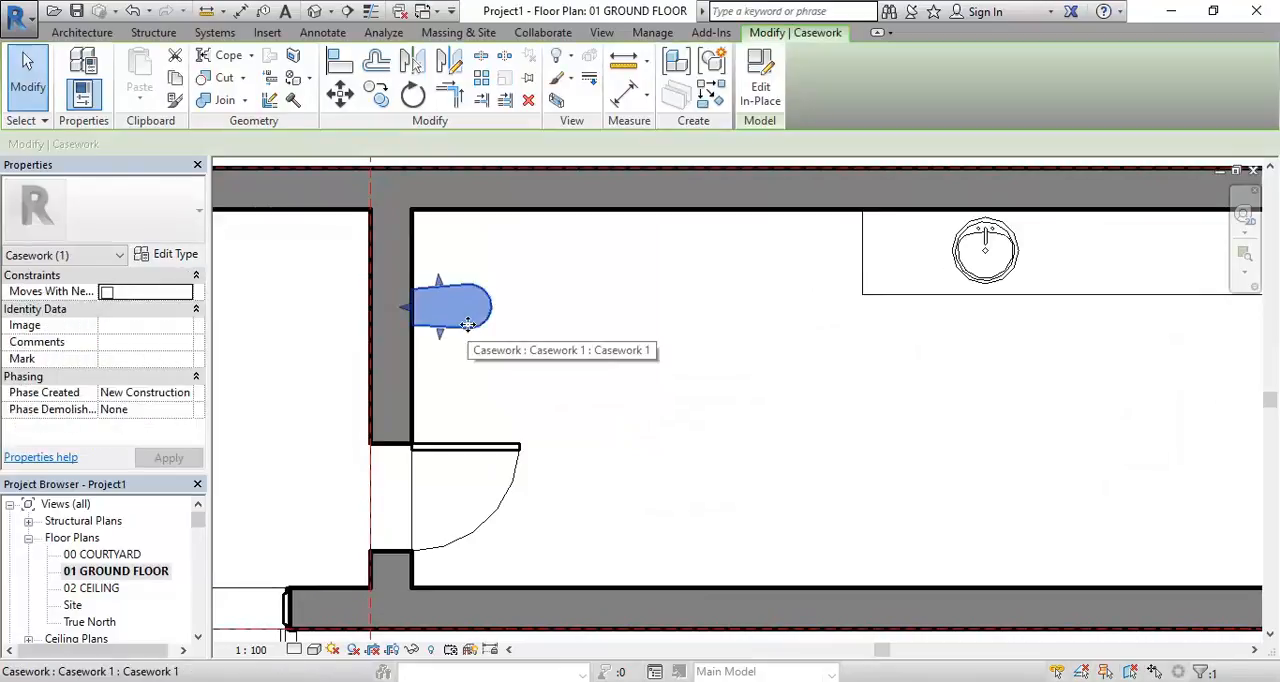
left_click(528, 387)
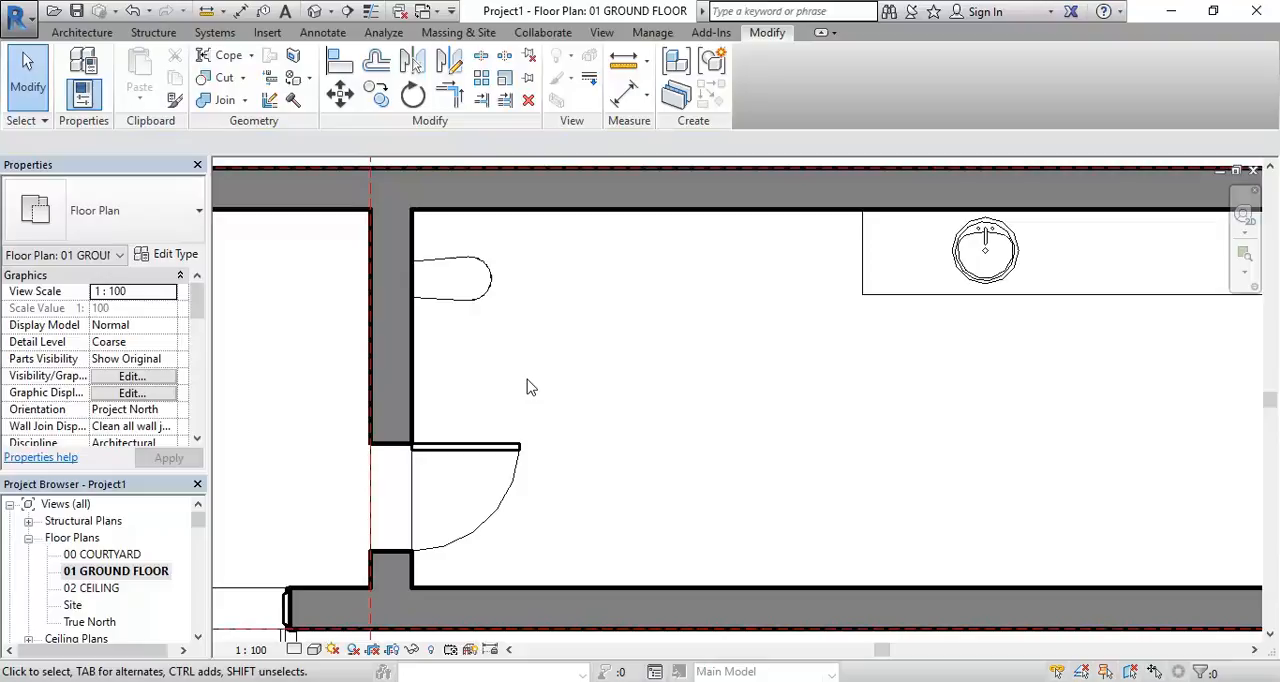
Start a new in-place model in the Casework category and name it WC Room
scroll(577, 372, "down", 1)
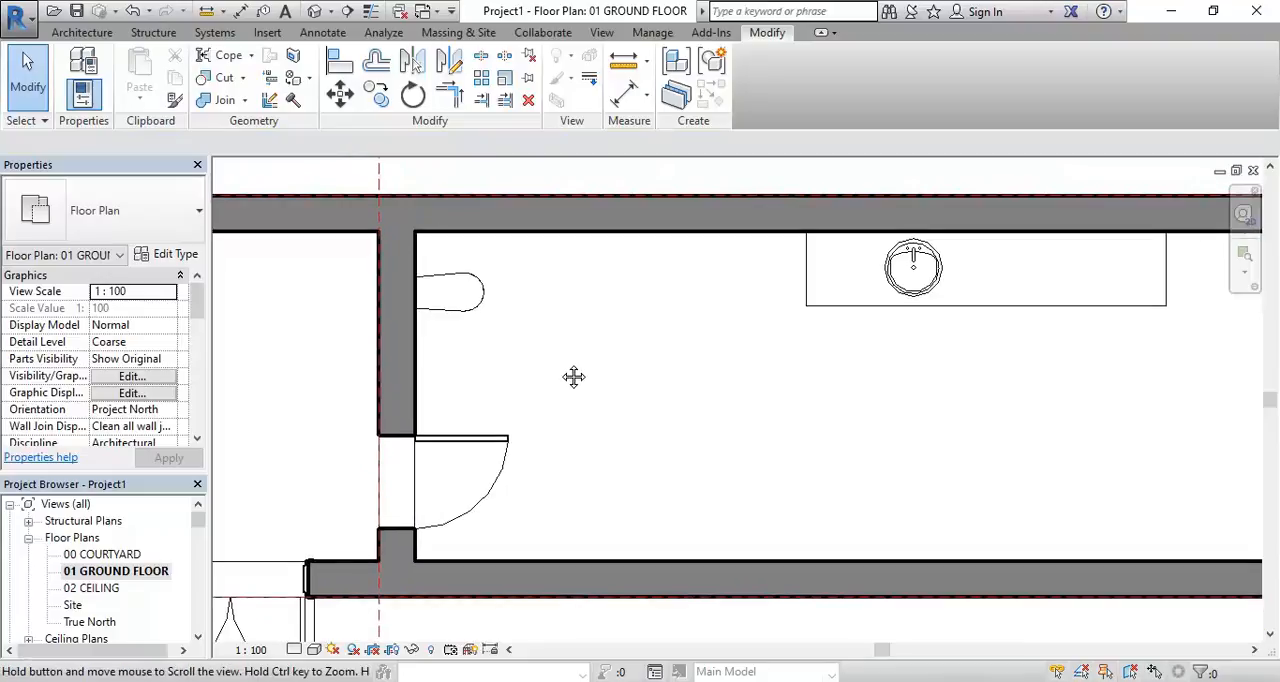
left_click(82, 32)
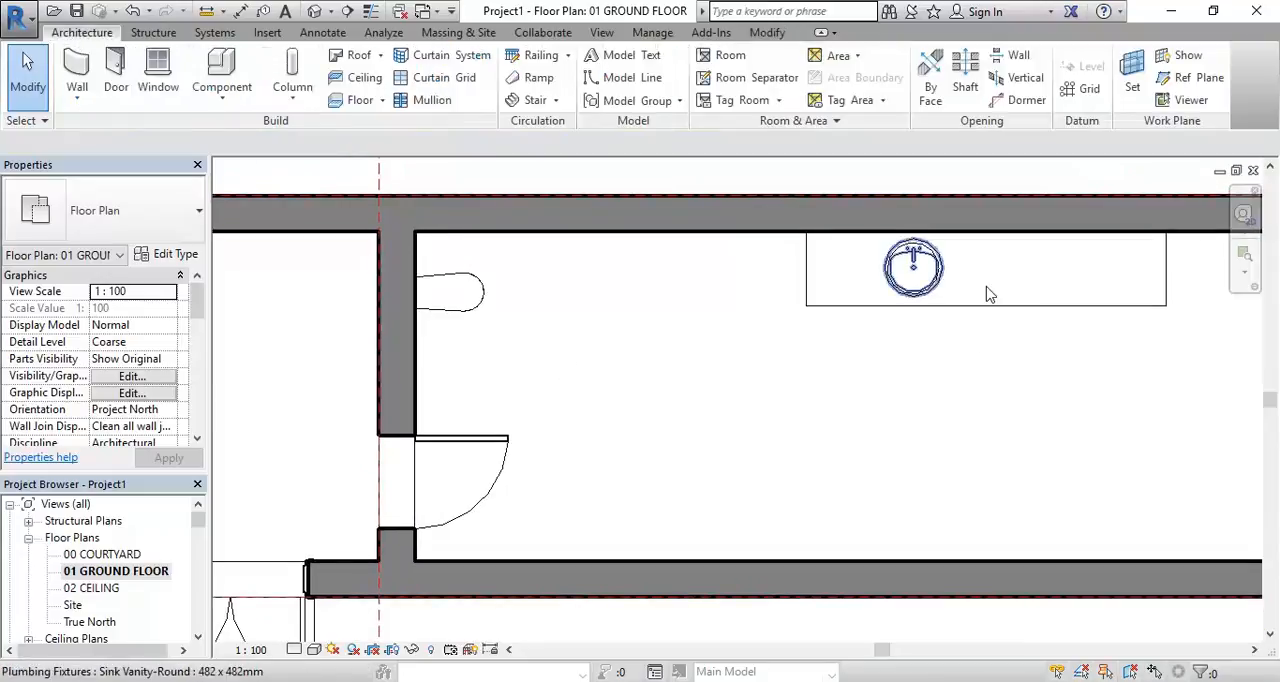
left_click(206, 104)
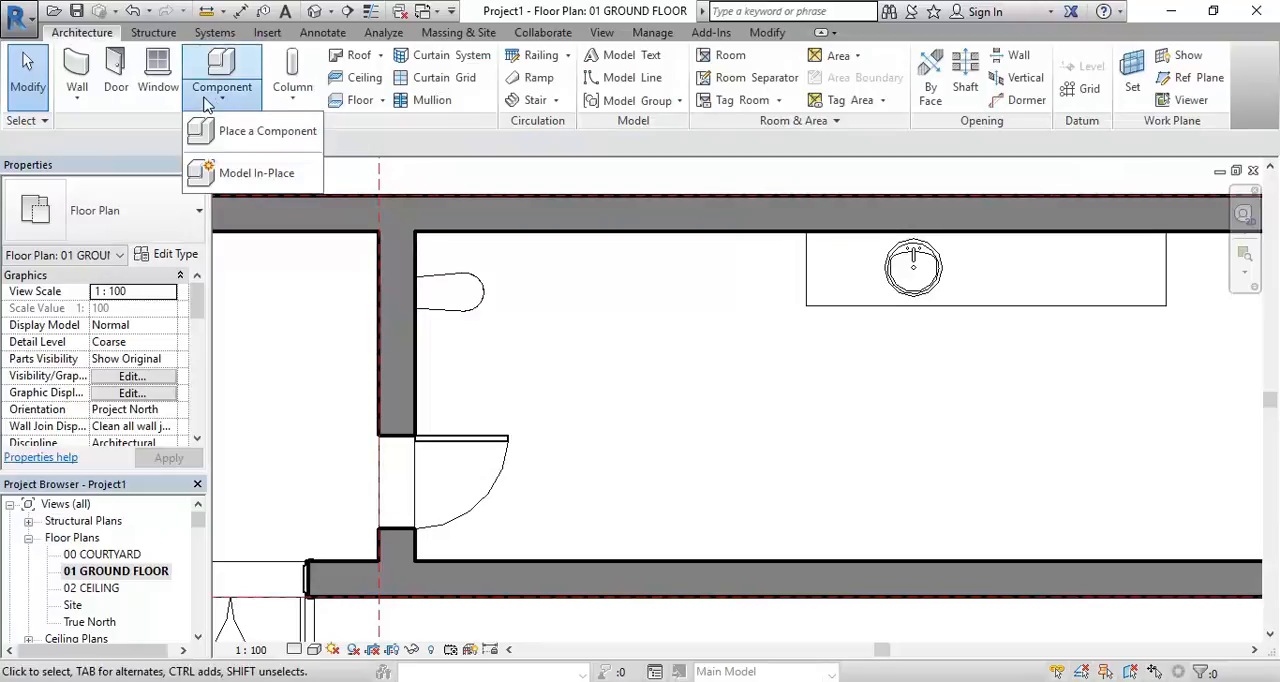
left_click(220, 173)
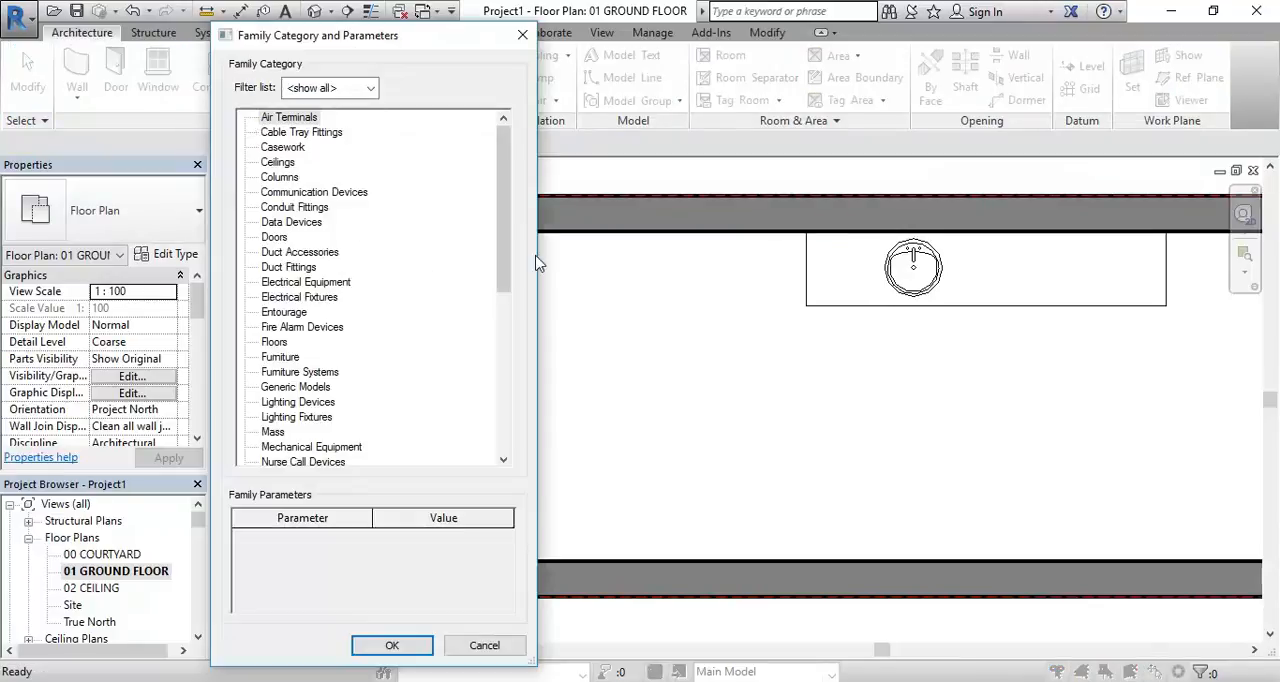
left_click(282, 148)
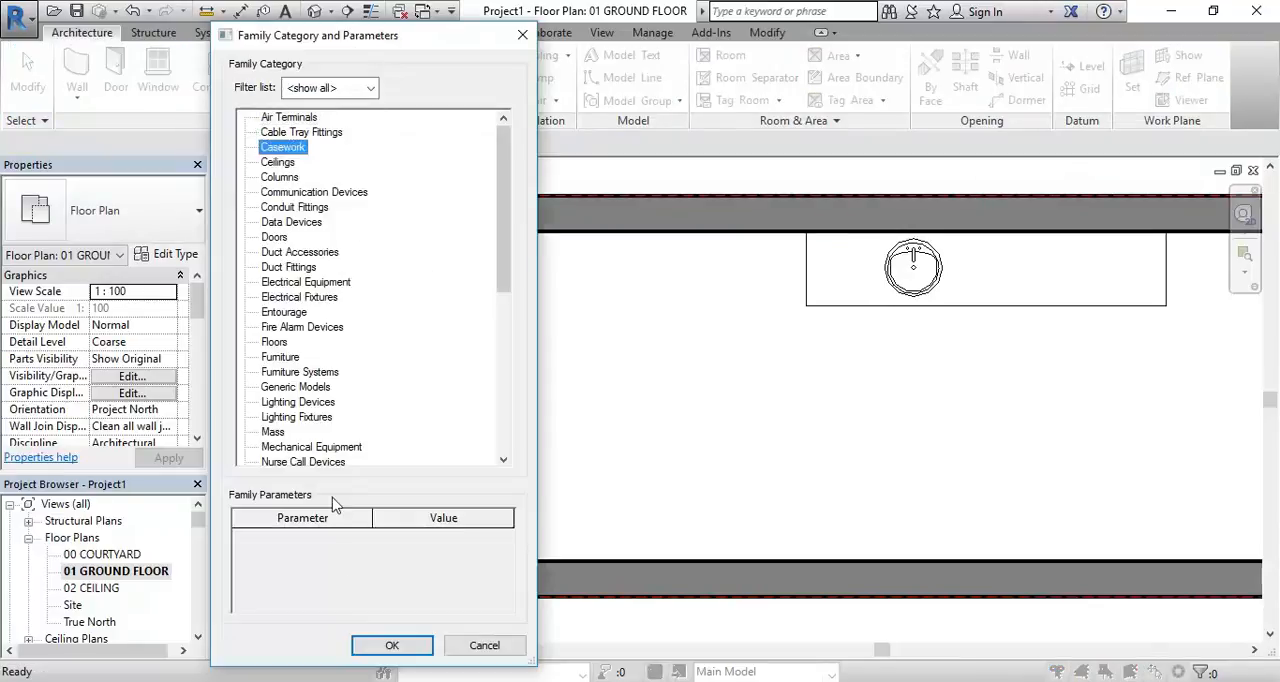
left_click(392, 645)
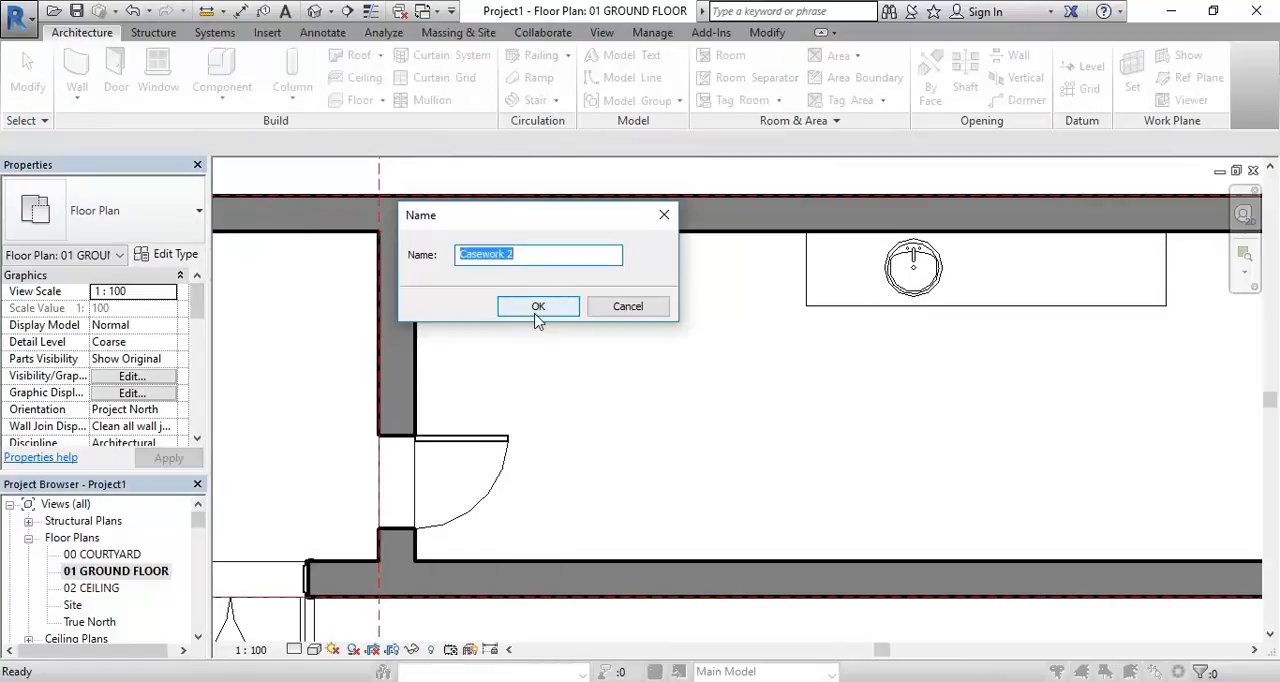
type("W")
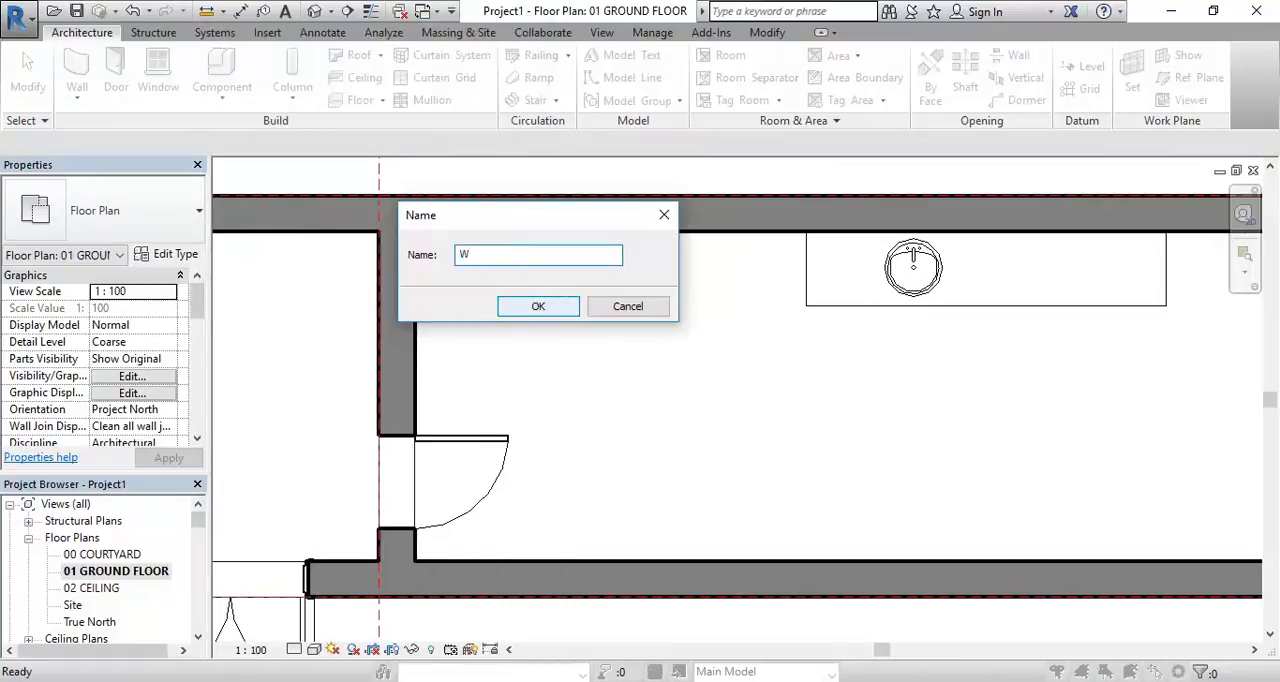
type("C Room")
left_click(532, 308)
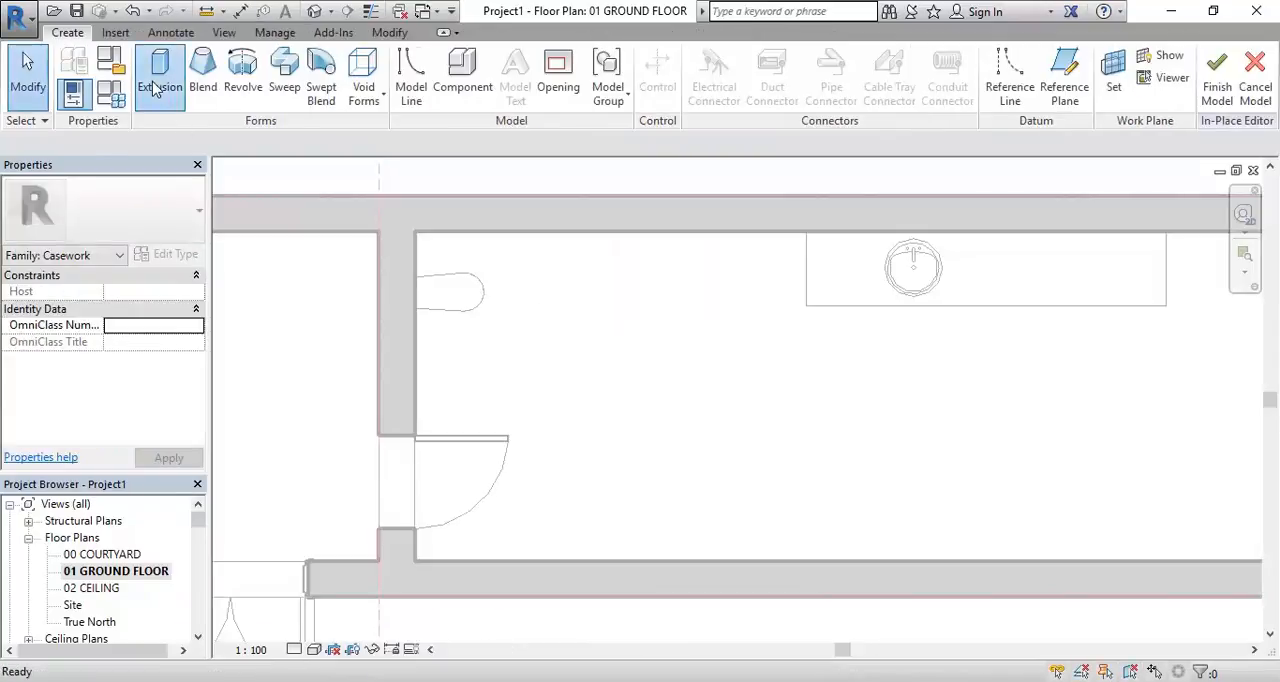
Extrude a rectangle about 1300 deep from the room corner around the rounded casework, from 0 to 600
left_click(155, 88)
left_click(703, 57)
left_click(435, 237)
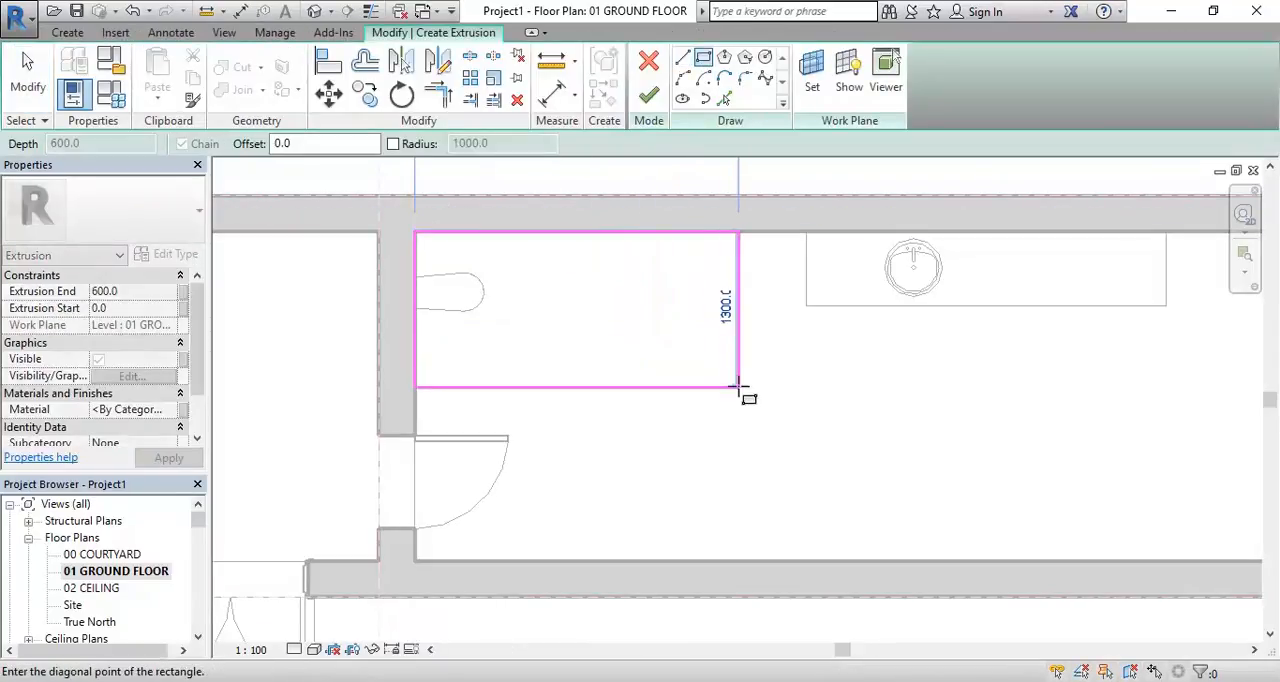
left_click(799, 387)
left_click(648, 95)
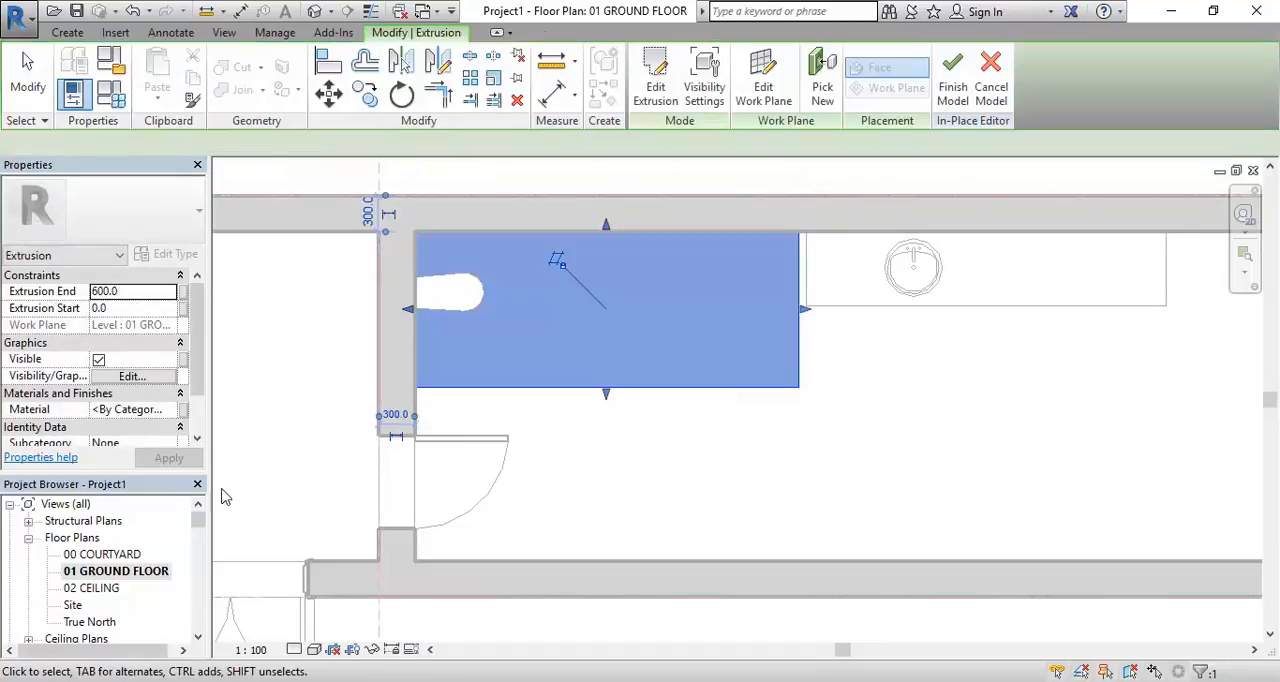
Open the 3D Section Box view to check the new rectangular extrusion beside the vanity unit
left_click_drag(201, 523, 200, 545)
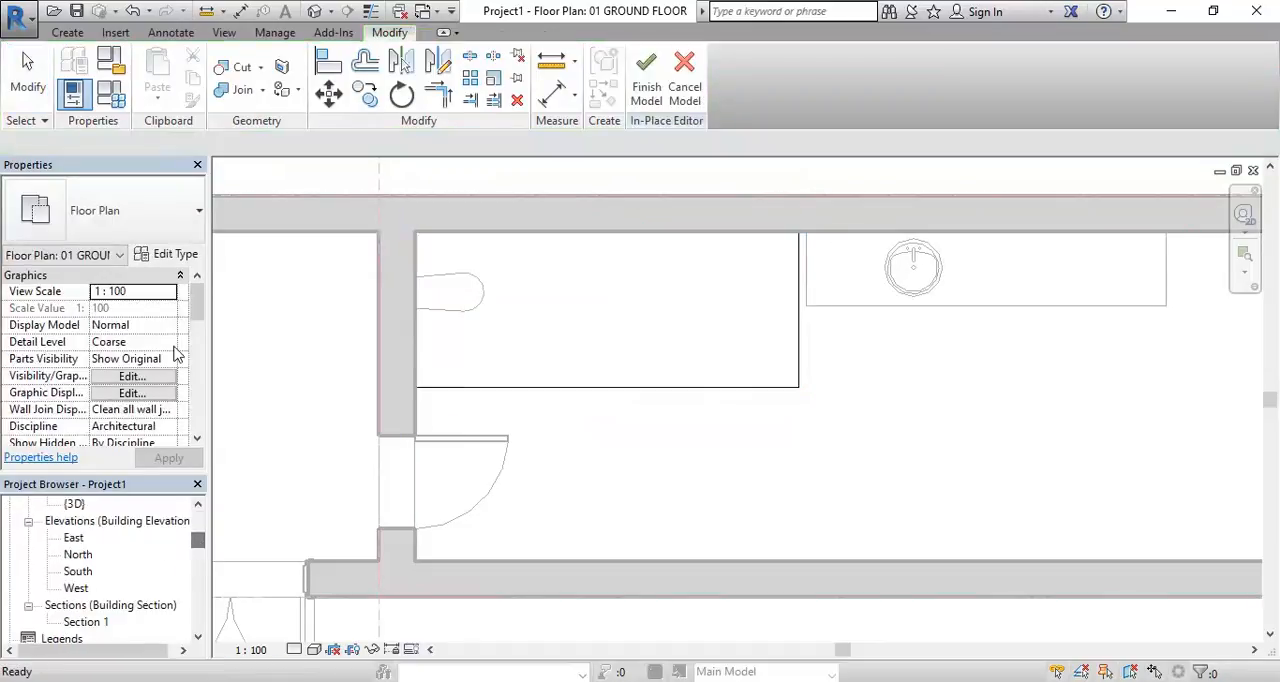
left_click(199, 508)
double_click(106, 540)
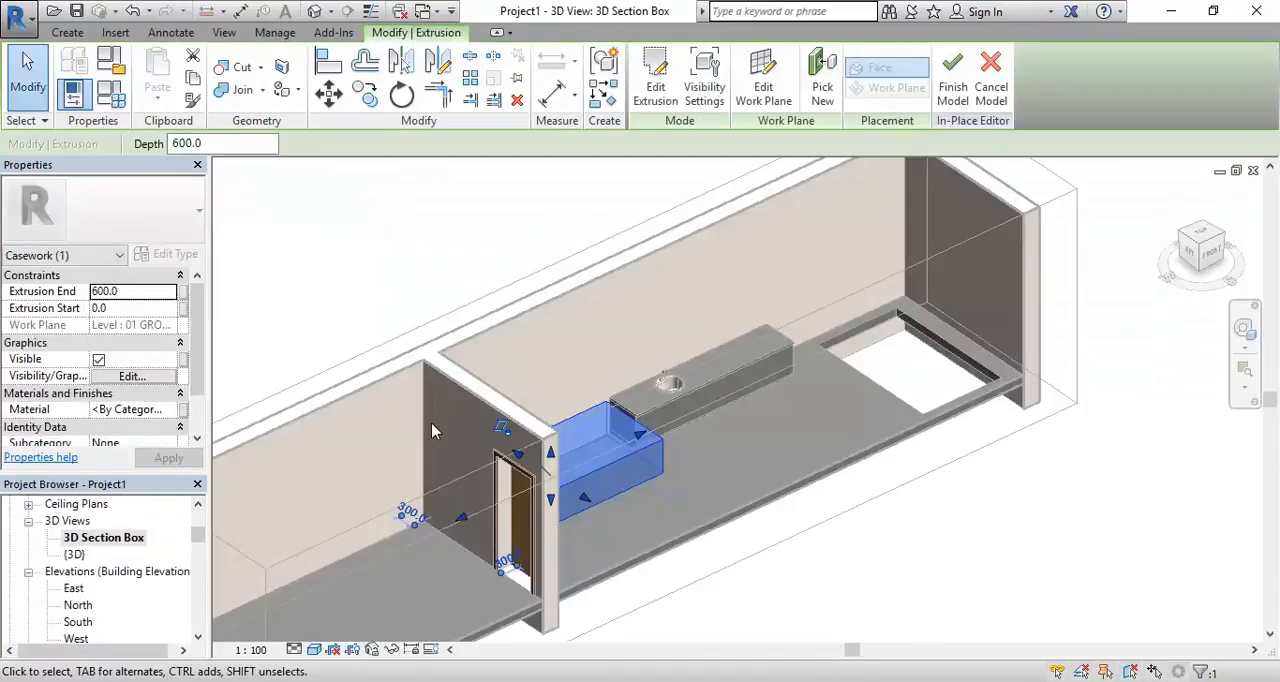
Stretch the rectangular WC Room extrusion upward to a depth of about 2666.5, almost up to the wall tops
middle_click_drag(686, 448, 522, 468, "shift")
mouse_move(550, 558)
middle_mouse_down("shift")
mouse_move(540, 534)
mouse_move(568, 548)
middle_mouse_up("shift")
scroll(534, 466, "up", 2)
mouse_move(584, 491)
middle_mouse_down("shift")
mouse_move(534, 468)
mouse_move(563, 467)
mouse_move(596, 496)
middle_mouse_up("shift")
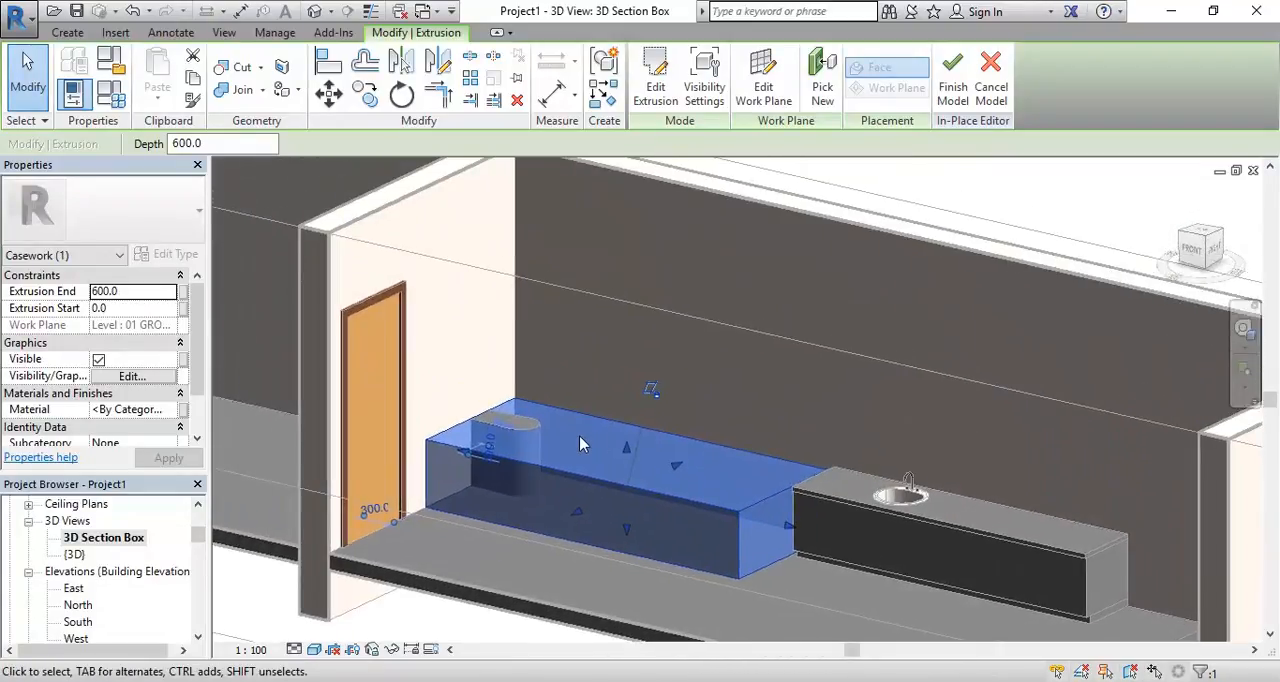
left_click_drag(626, 447, 626, 214)
left_click(943, 324)
middle_click_drag(747, 338, 766, 367)
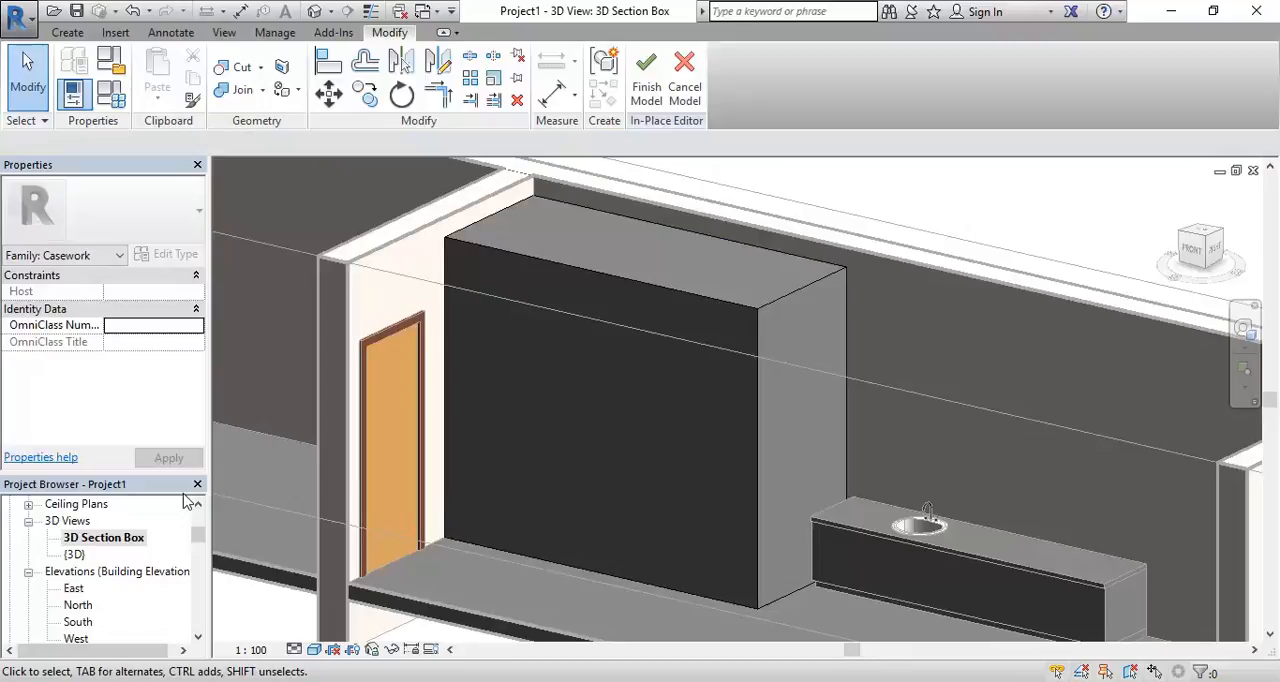
scroll(314, 500, "down", 3)
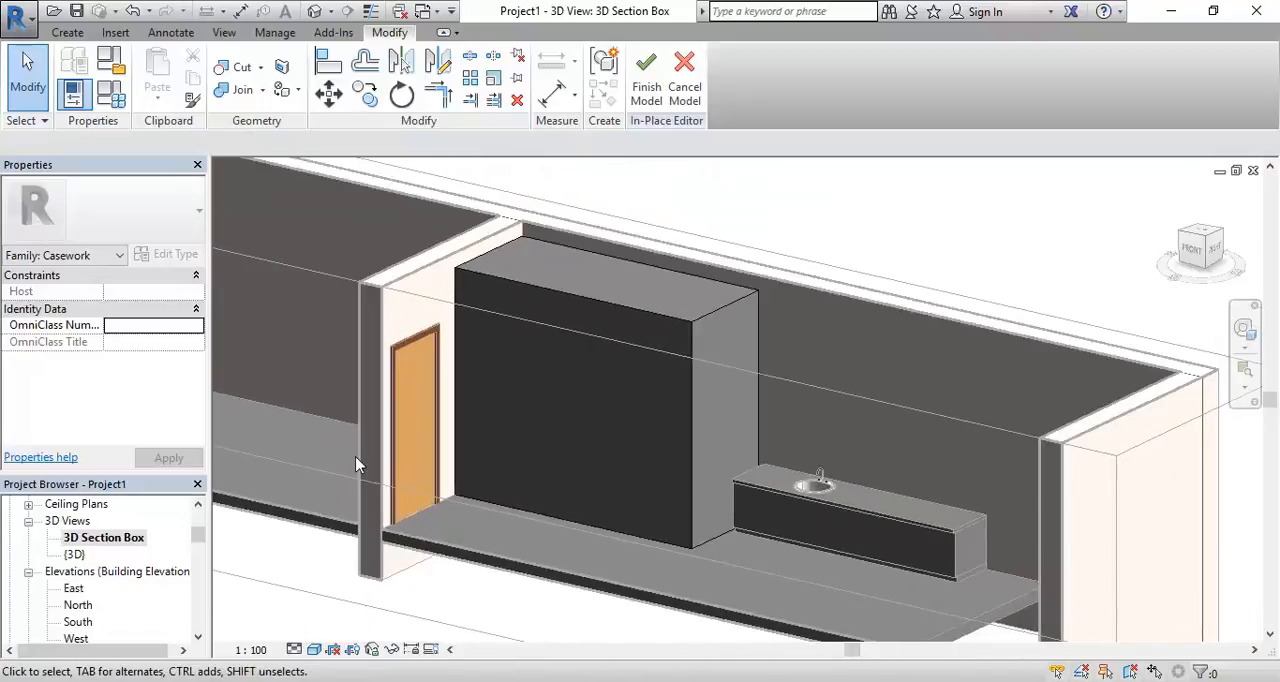
middle_click_drag(358, 465, 360, 505, "shift")
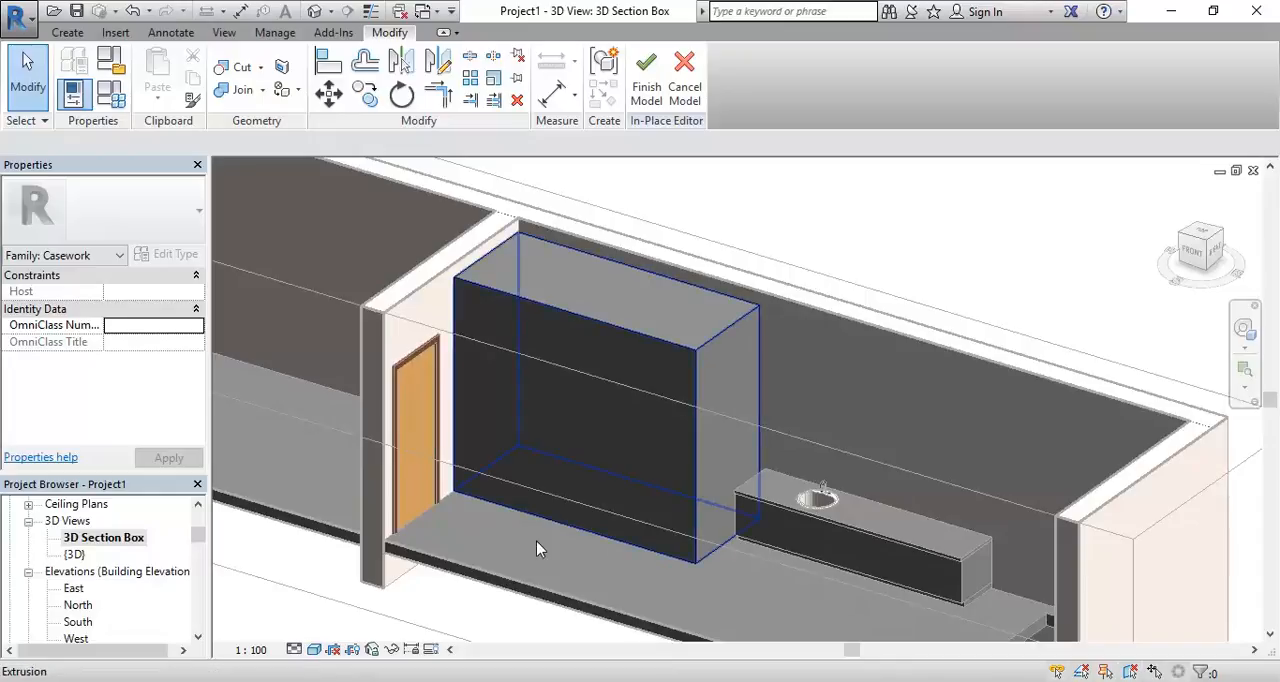
Check the raised extrusion around the rounded casework and finish the WC Room in-place model
left_click(667, 555)
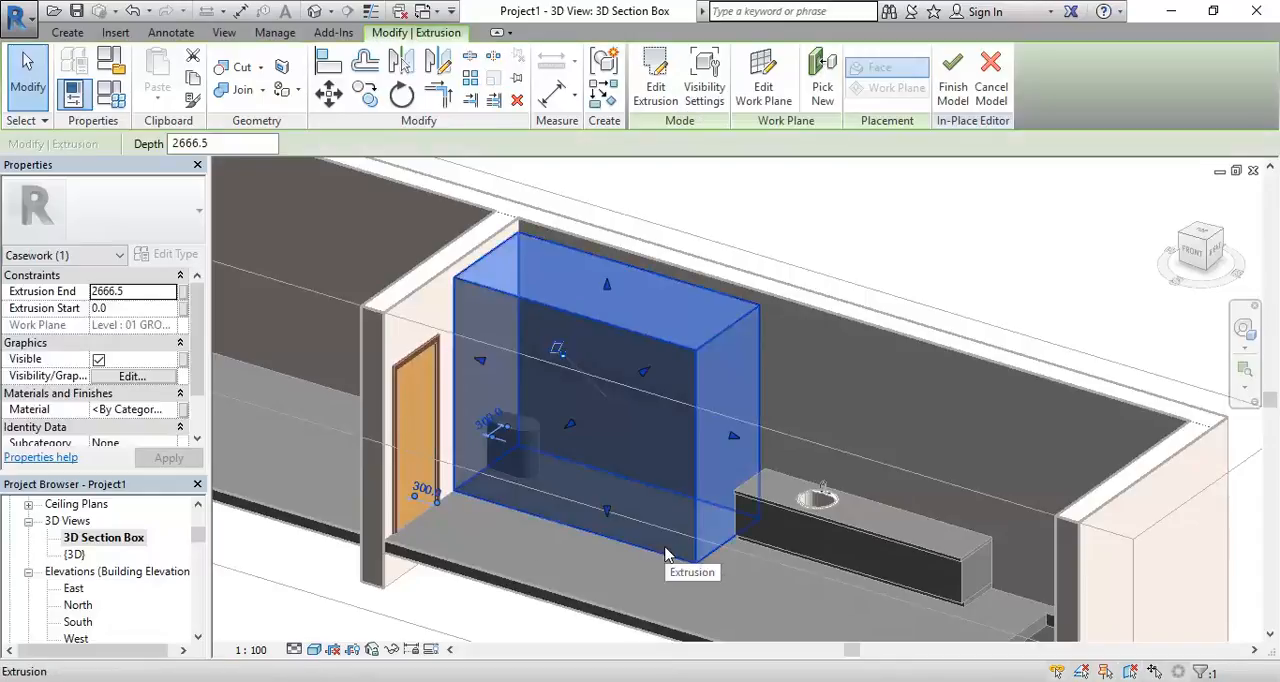
left_click(644, 571)
middle_click_drag(644, 571, 604, 553, "shift")
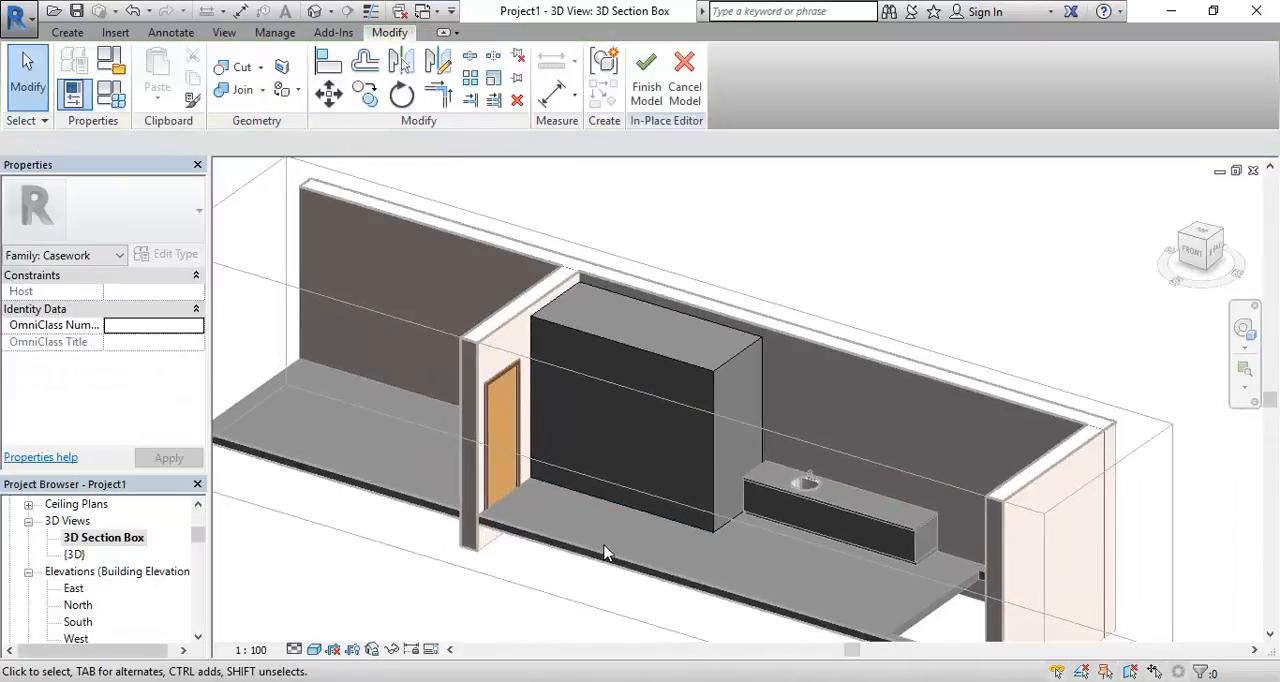
scroll(609, 530, "up", 2)
scroll(609, 530, "down", 3)
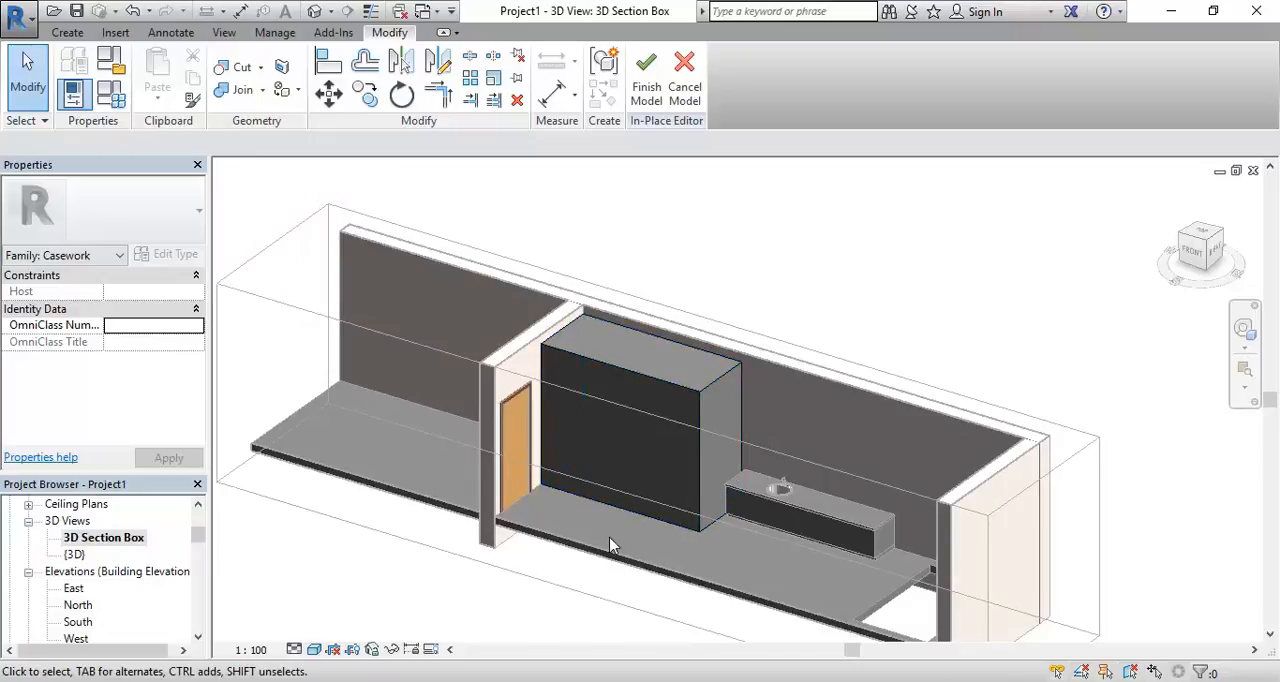
scroll(610, 545, "up", 2)
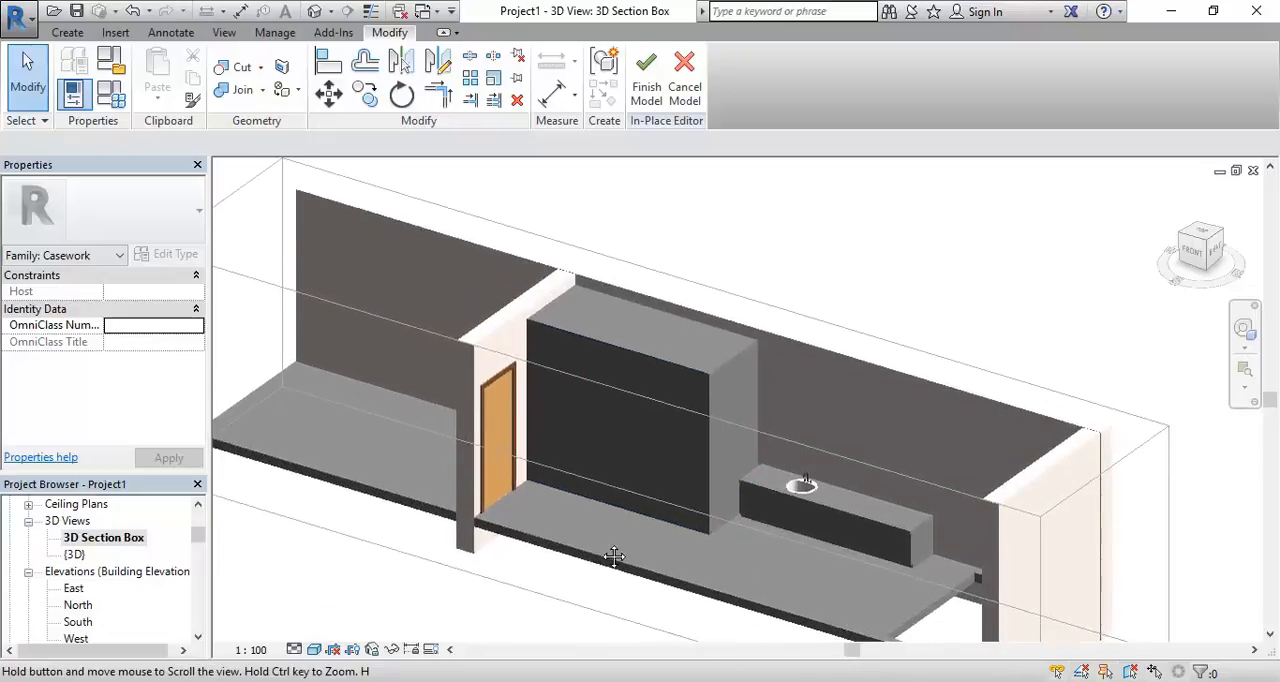
left_click(650, 90)
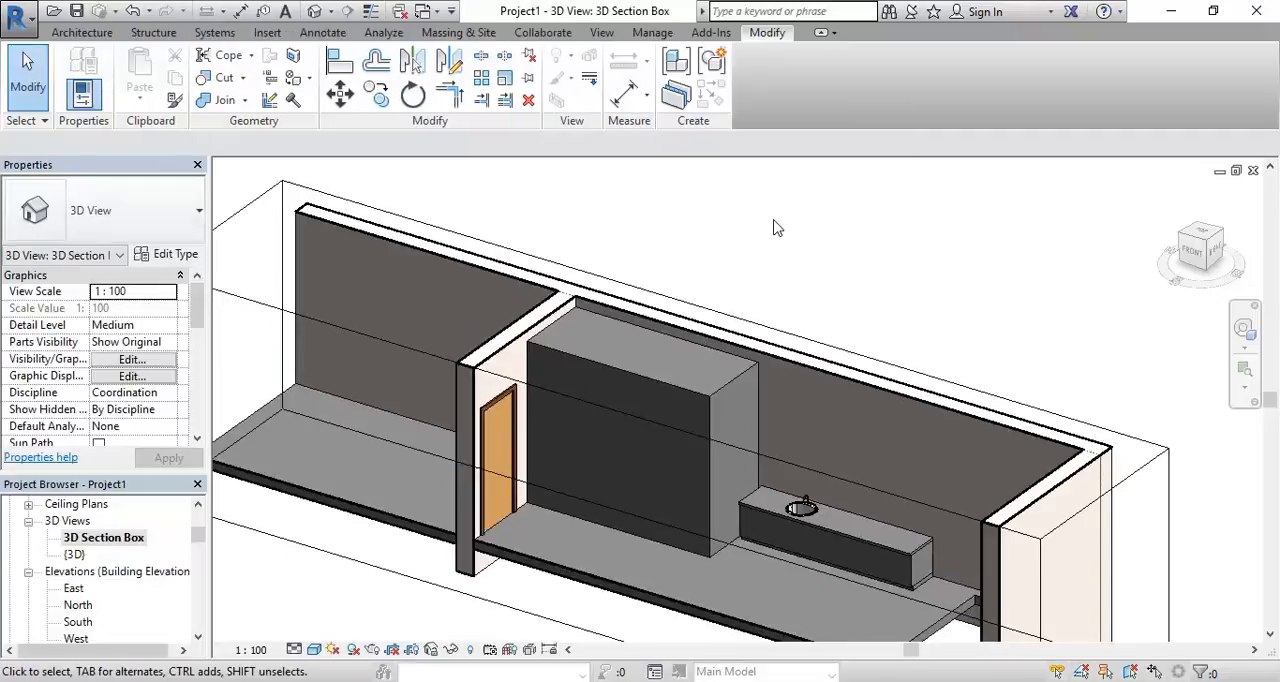
Examine the finished WC Room block in 3D together with the door, the vanity unit and the floor opening
scroll(672, 437, "up", 3)
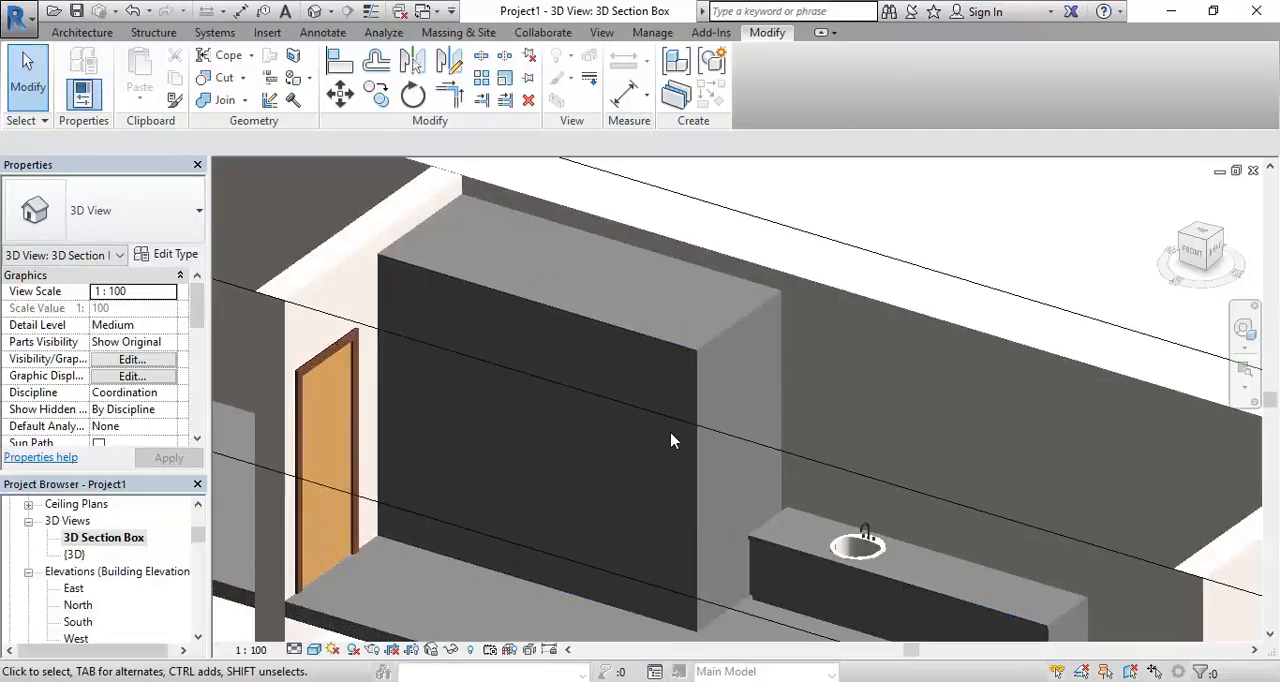
left_click(697, 366)
scroll(705, 370, "down", 3)
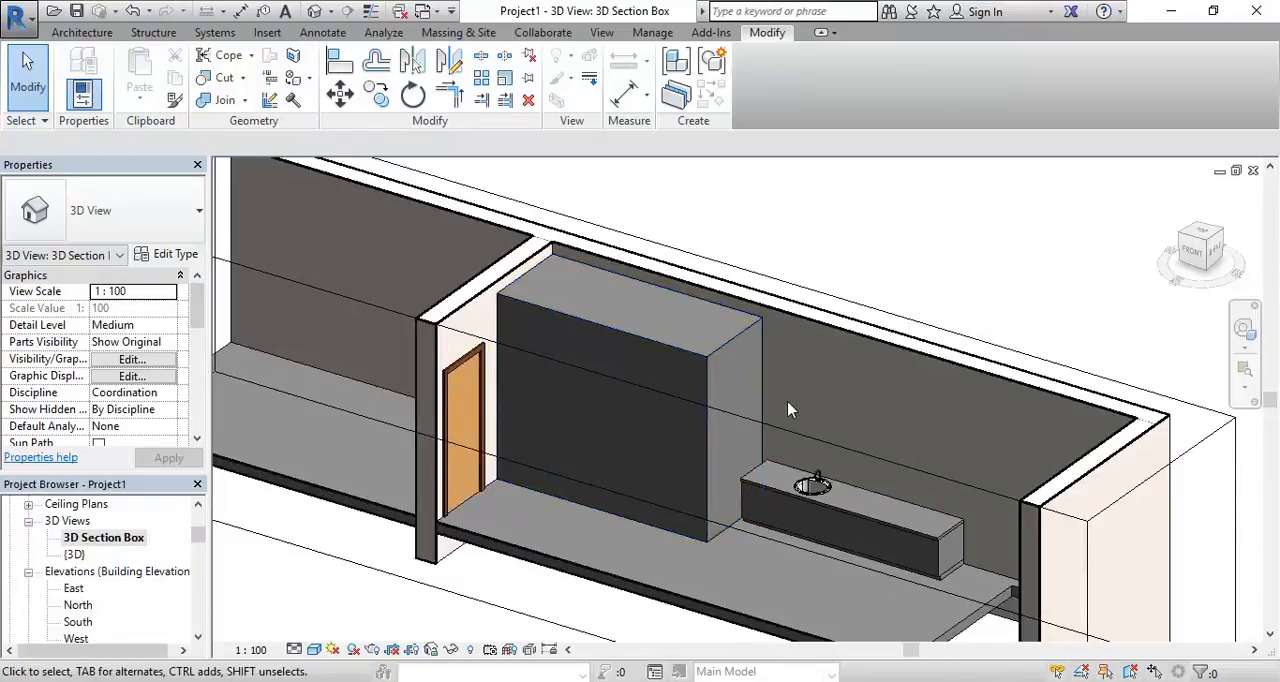
key("Escape")
middle_click_drag(623, 458, 540, 460)
scroll(484, 548, "up", 2)
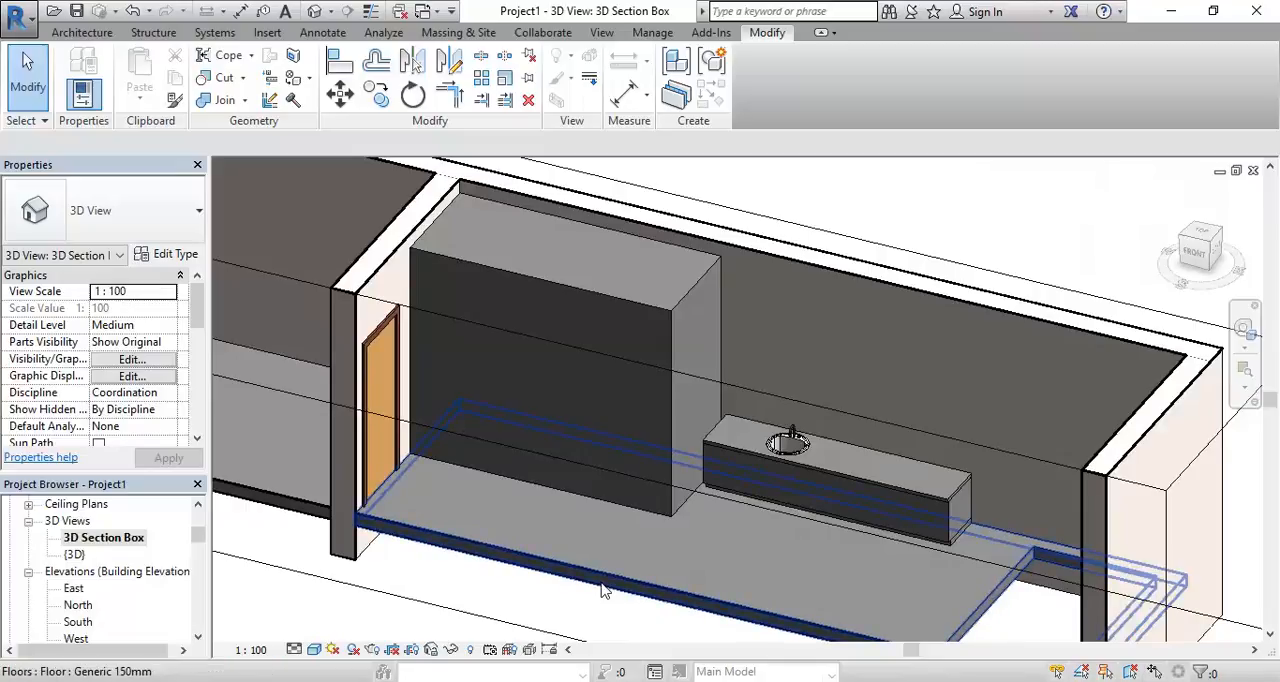
scroll(576, 540, "down", 2)
middle_click_drag(540, 536, 551, 470)
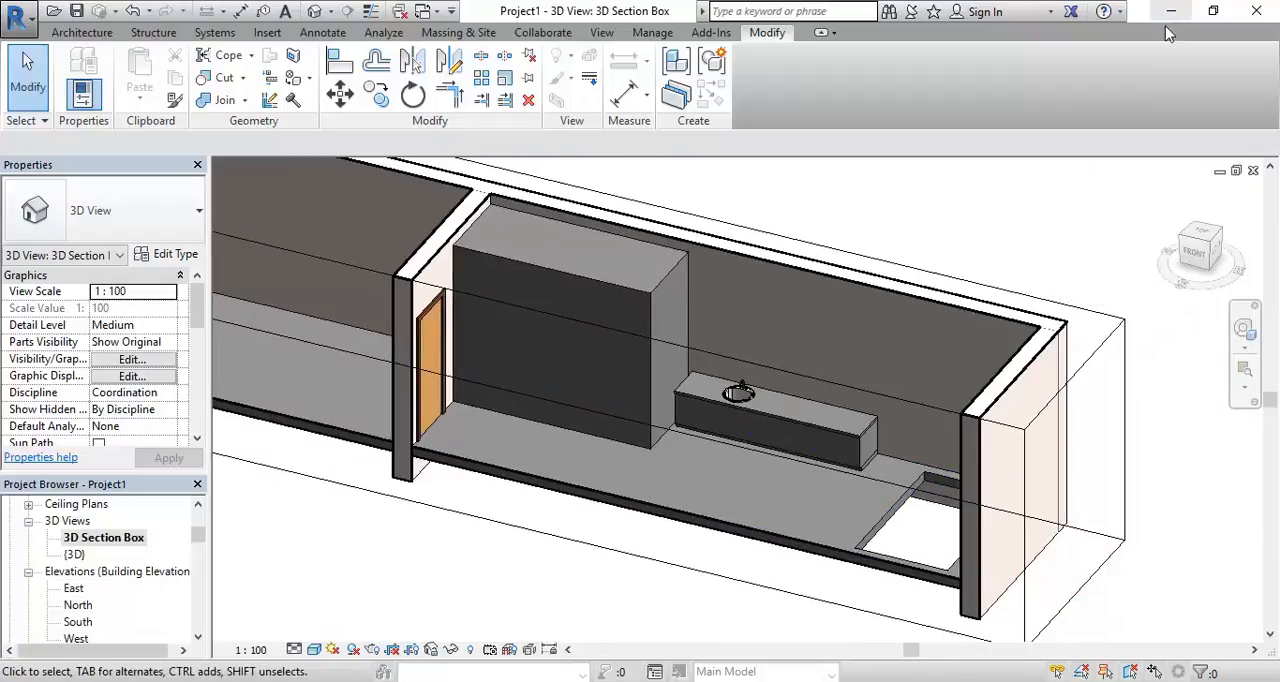
key("alt+Tab")
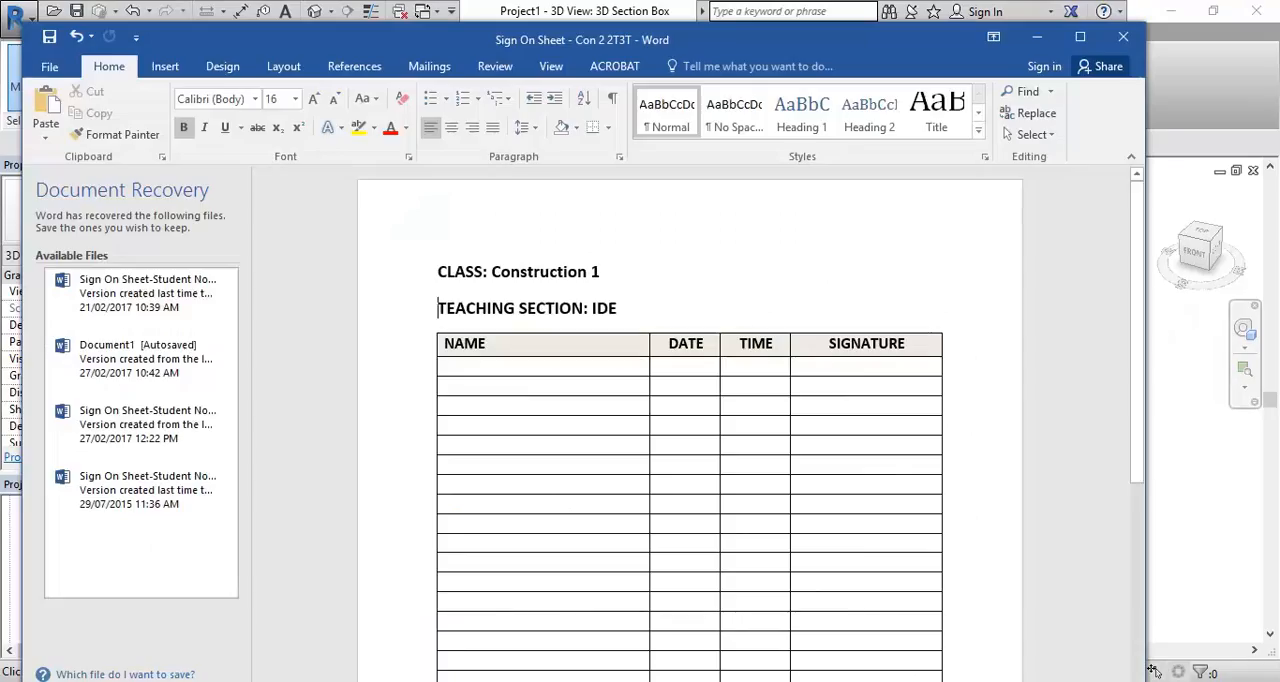
left_click(1170, 414)
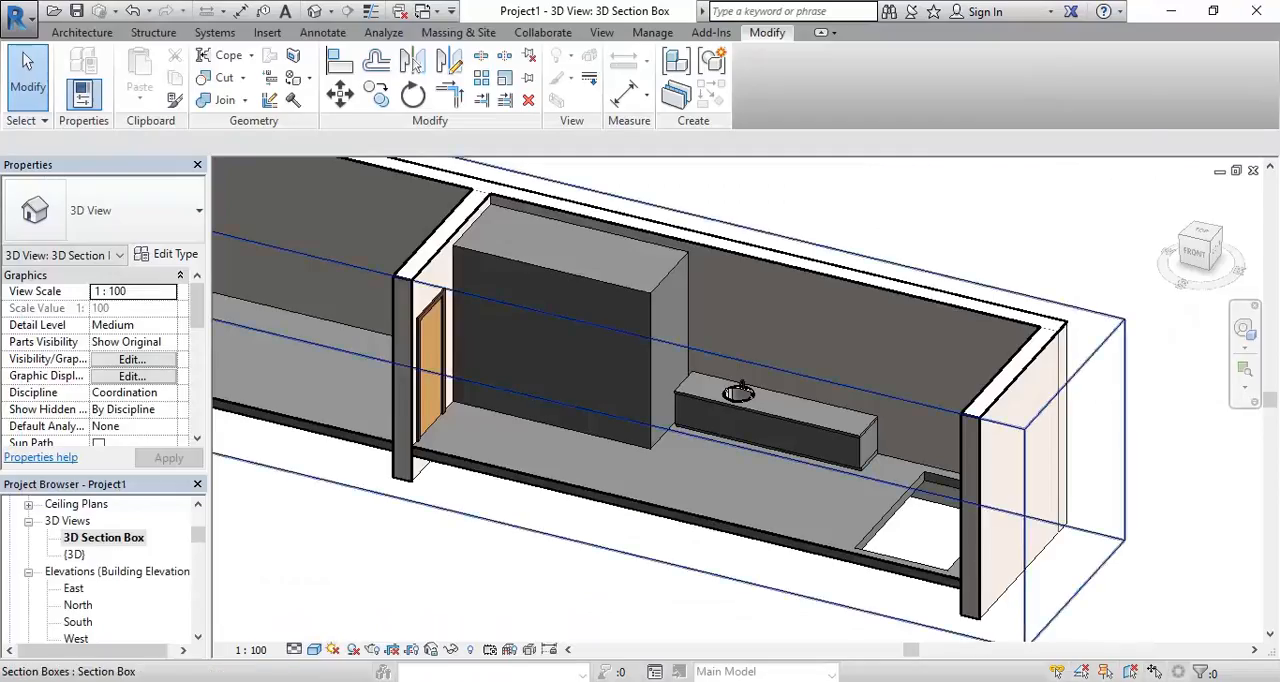